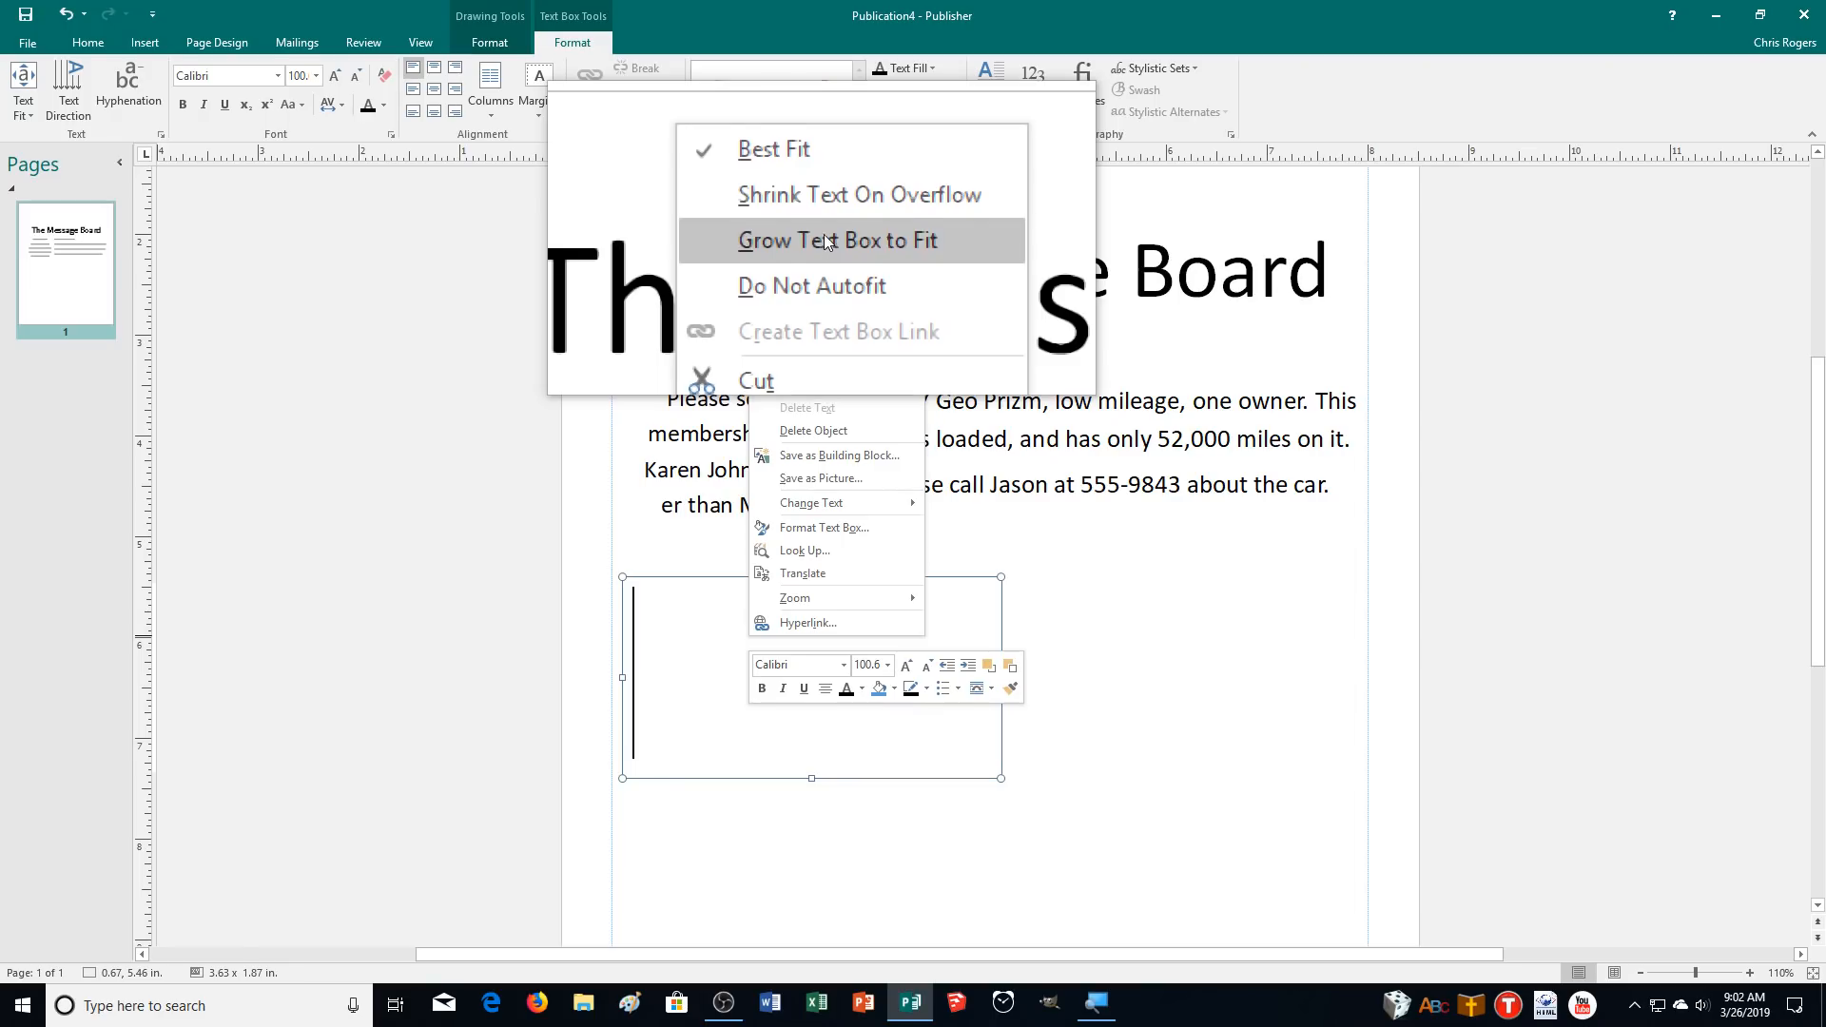
Set the empty text box to Grow Text Box to Fit and enter (C) to produce a copyright symbol.
left_click(825, 221)
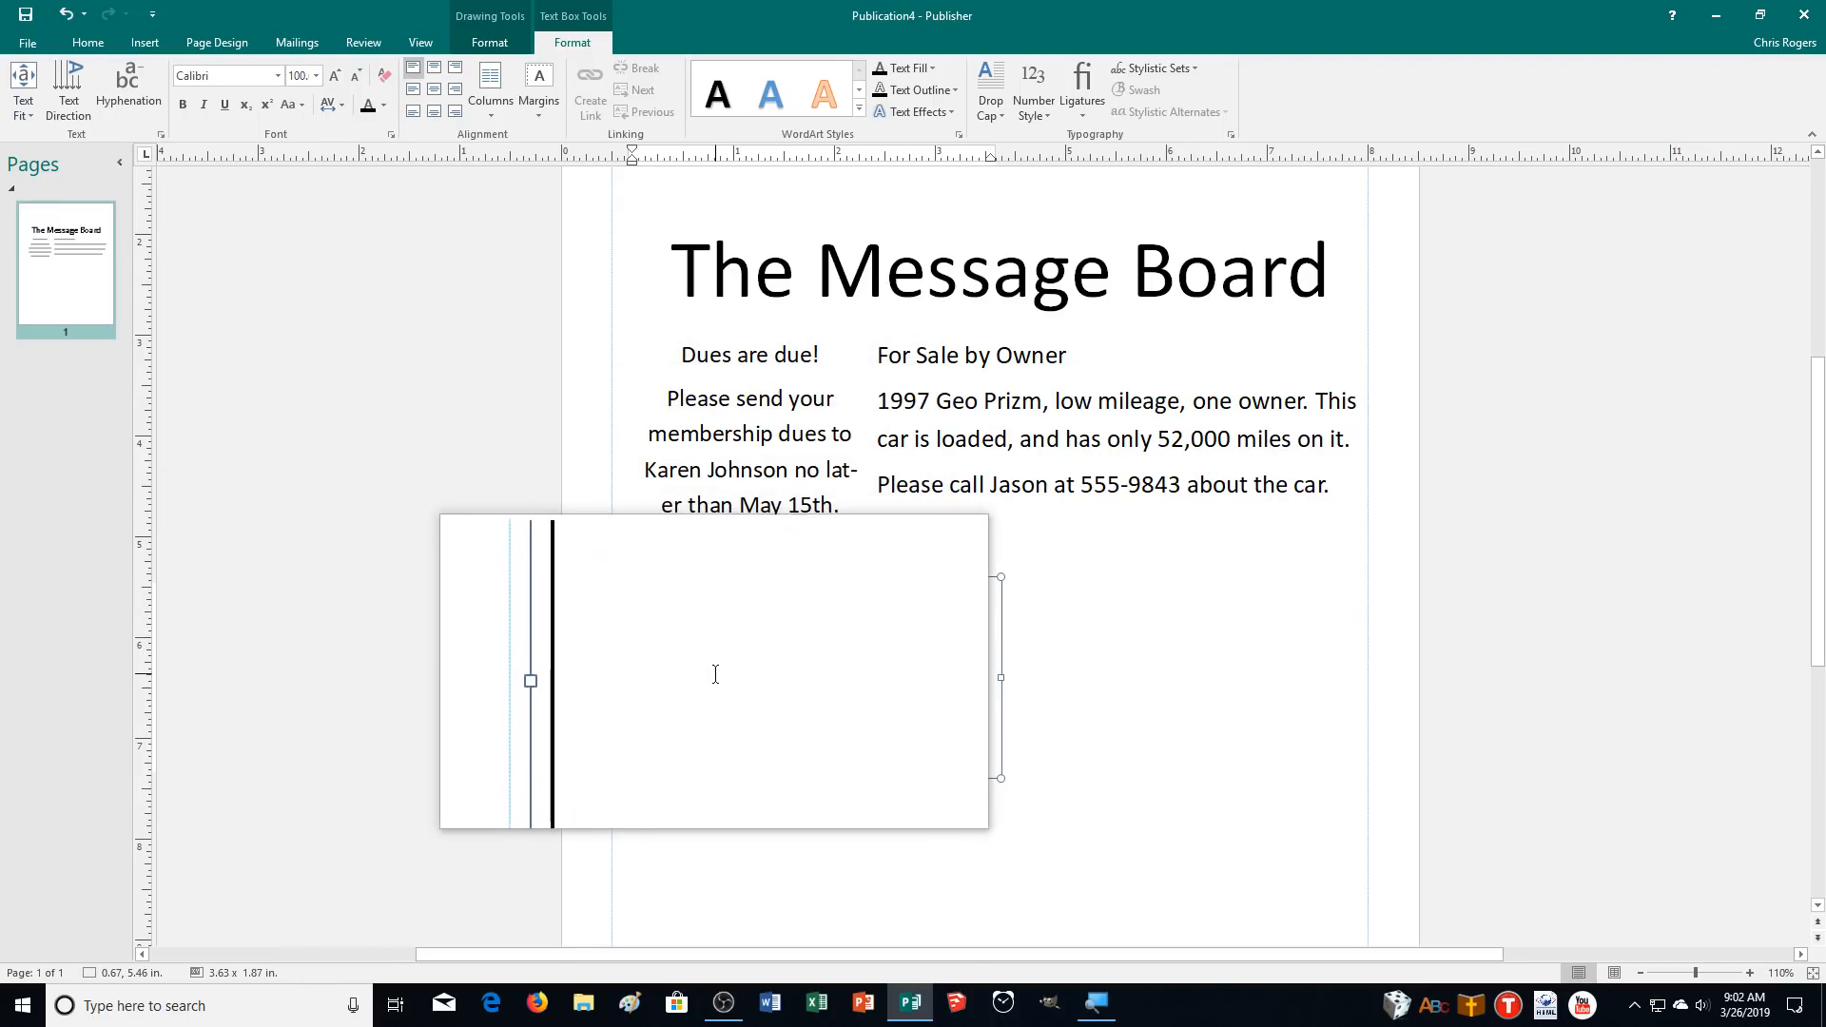
type("(")
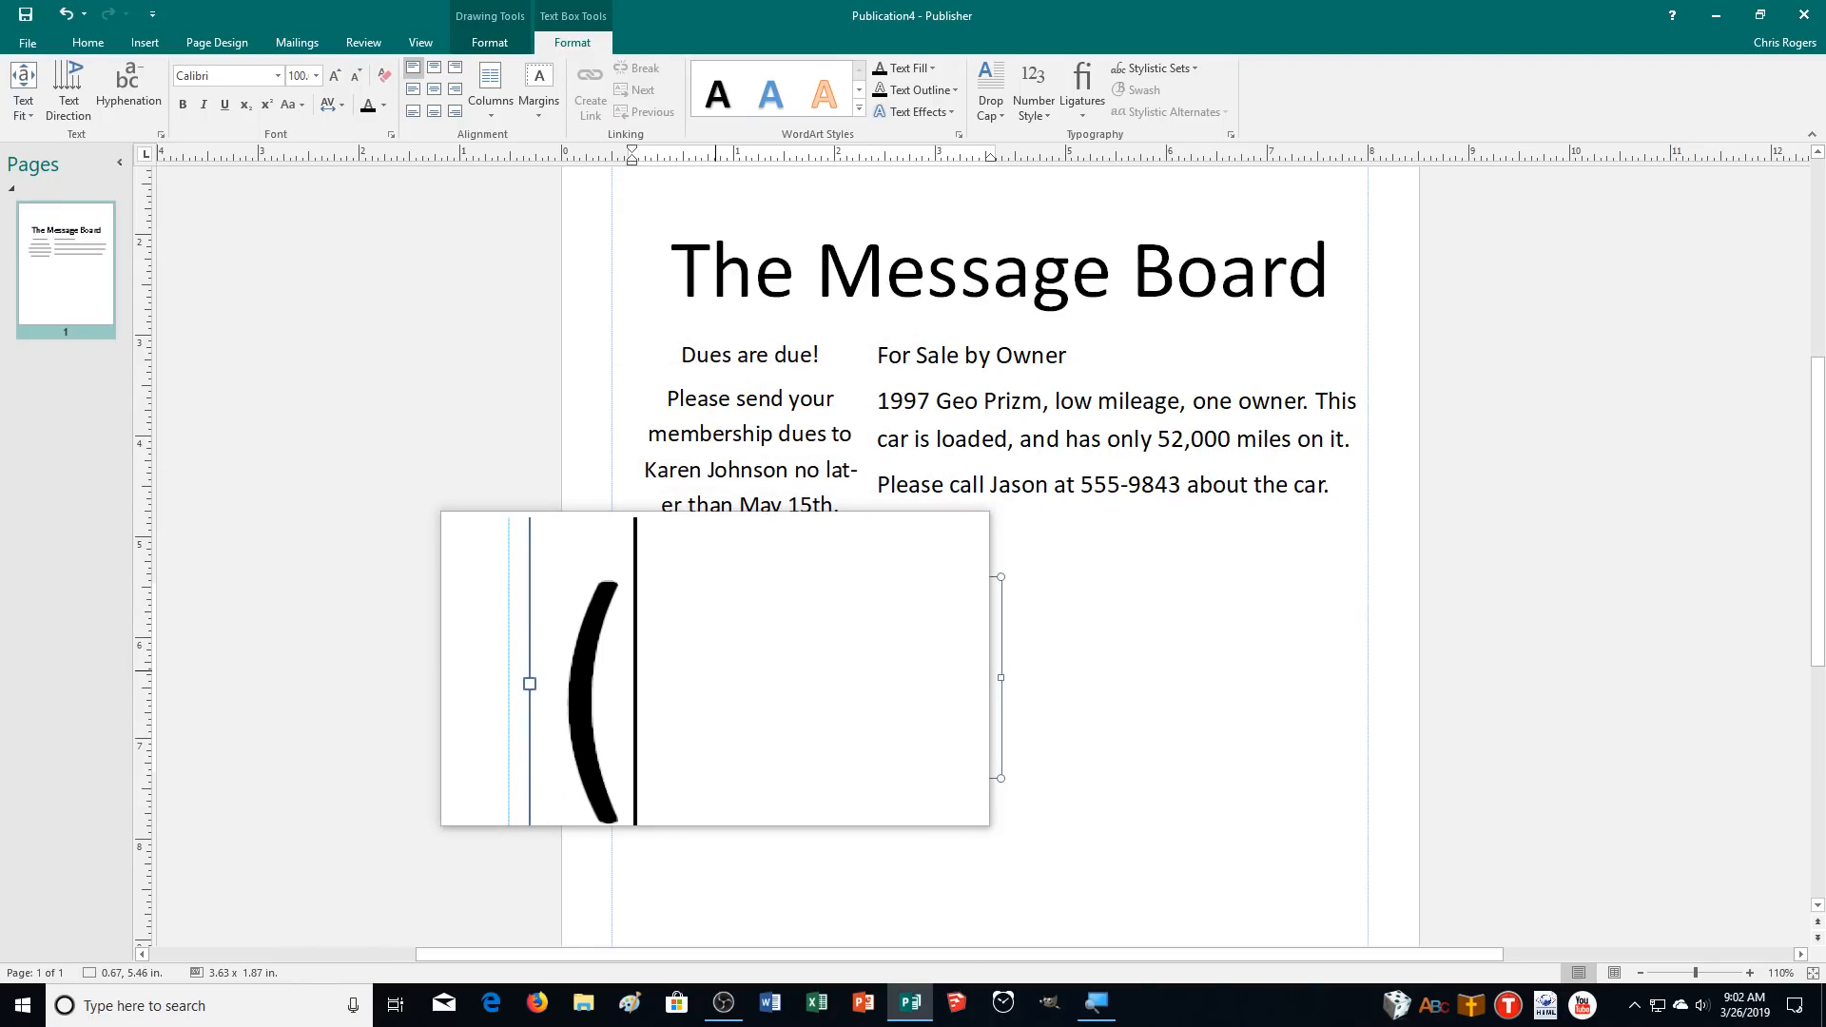
type("C)")
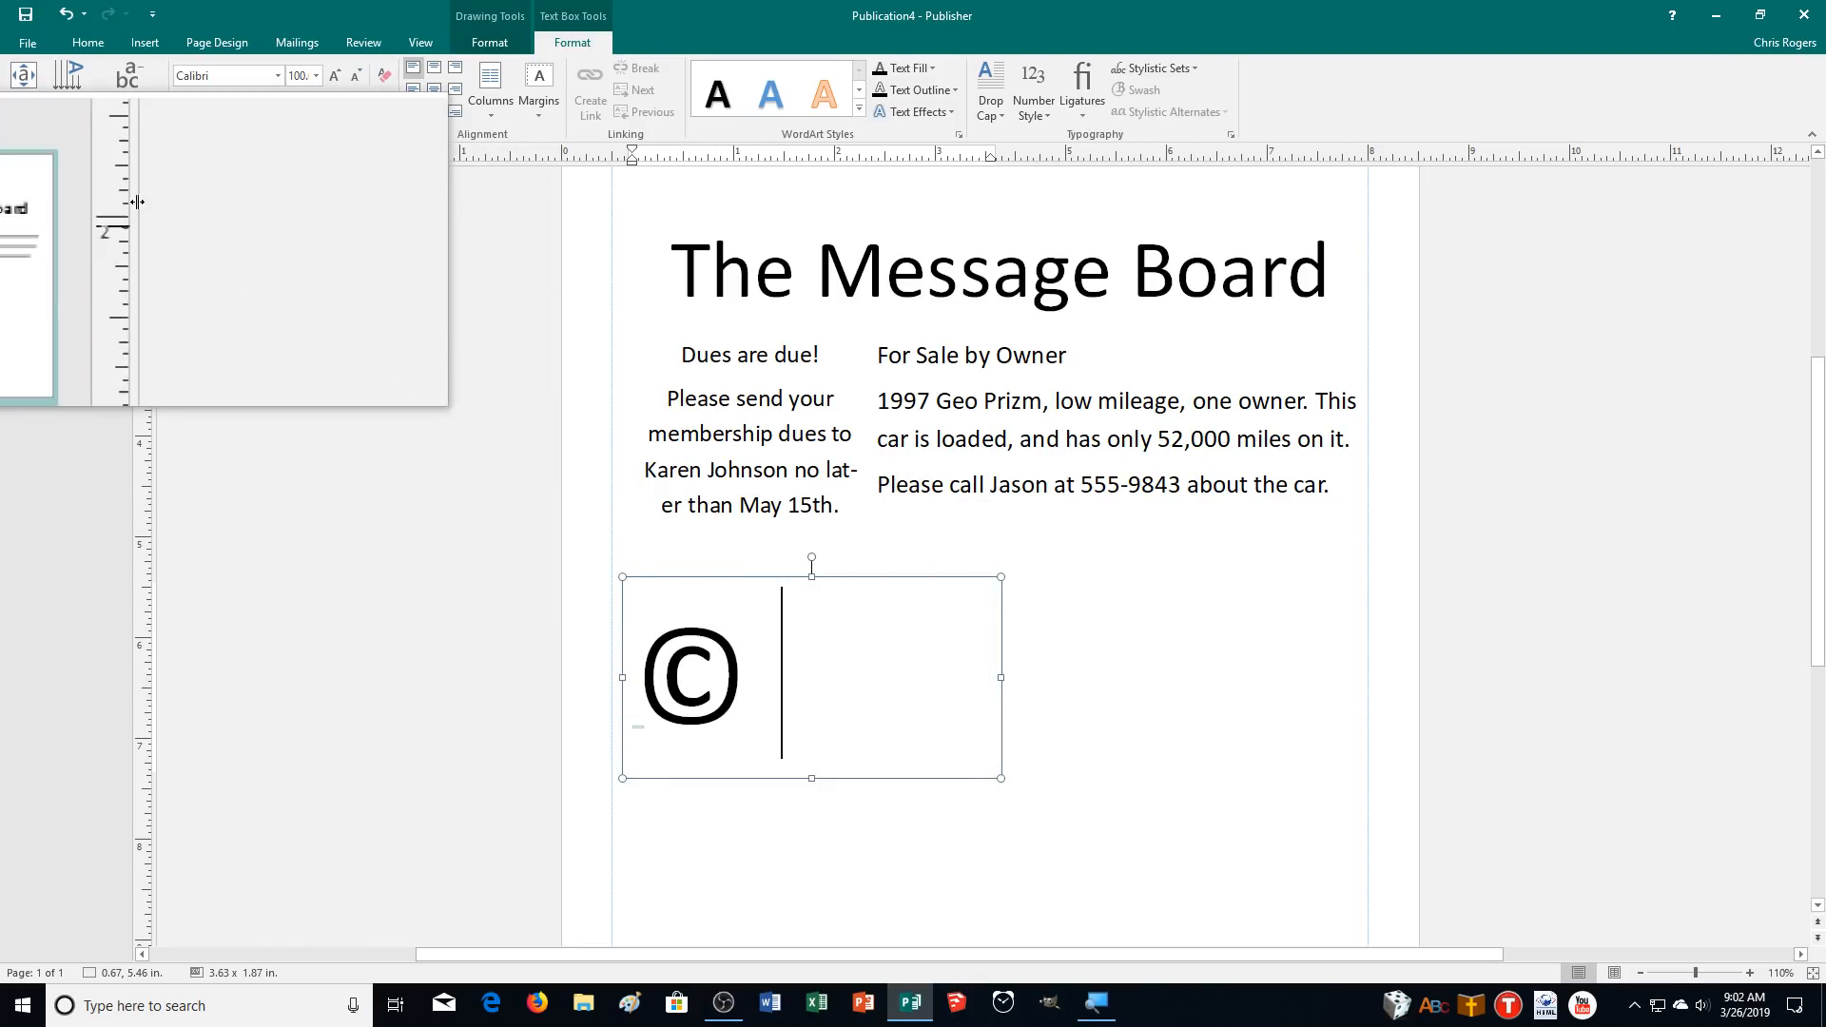
Browse the Symbol dialog's symbols and special characters, then close it without inserting anything.
left_click(101, 45)
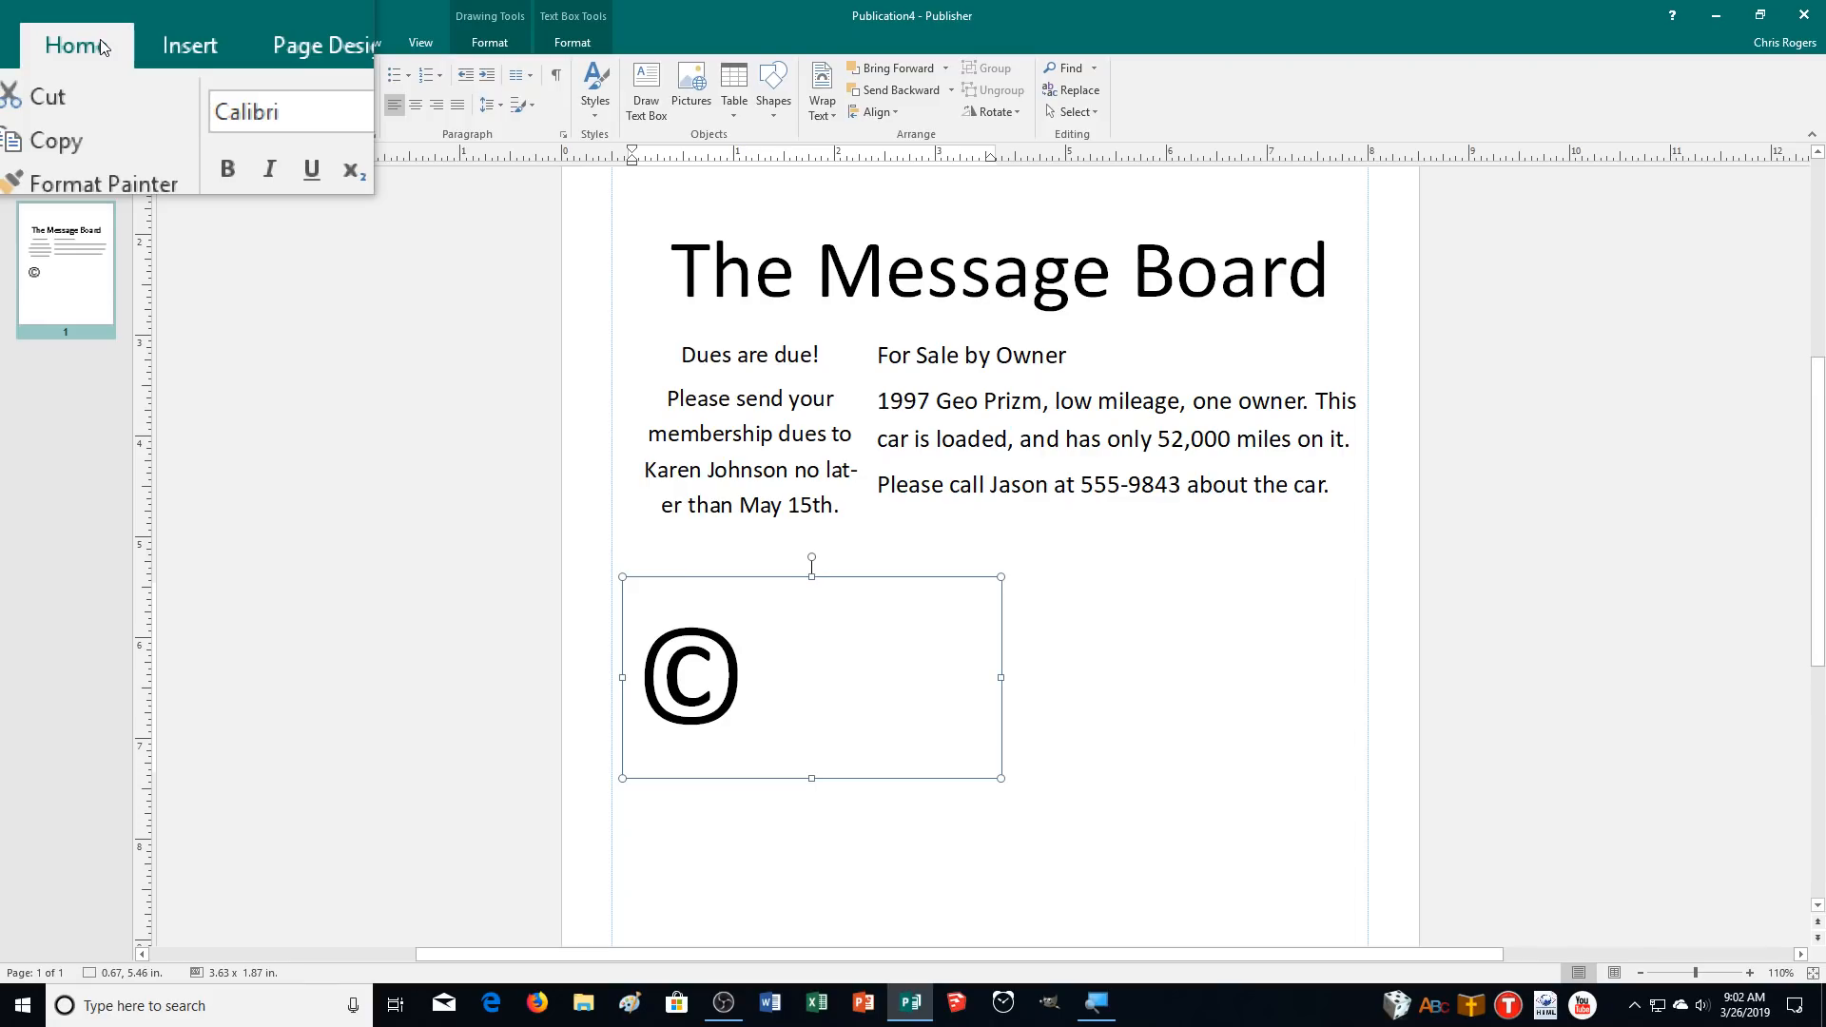
left_click(143, 40)
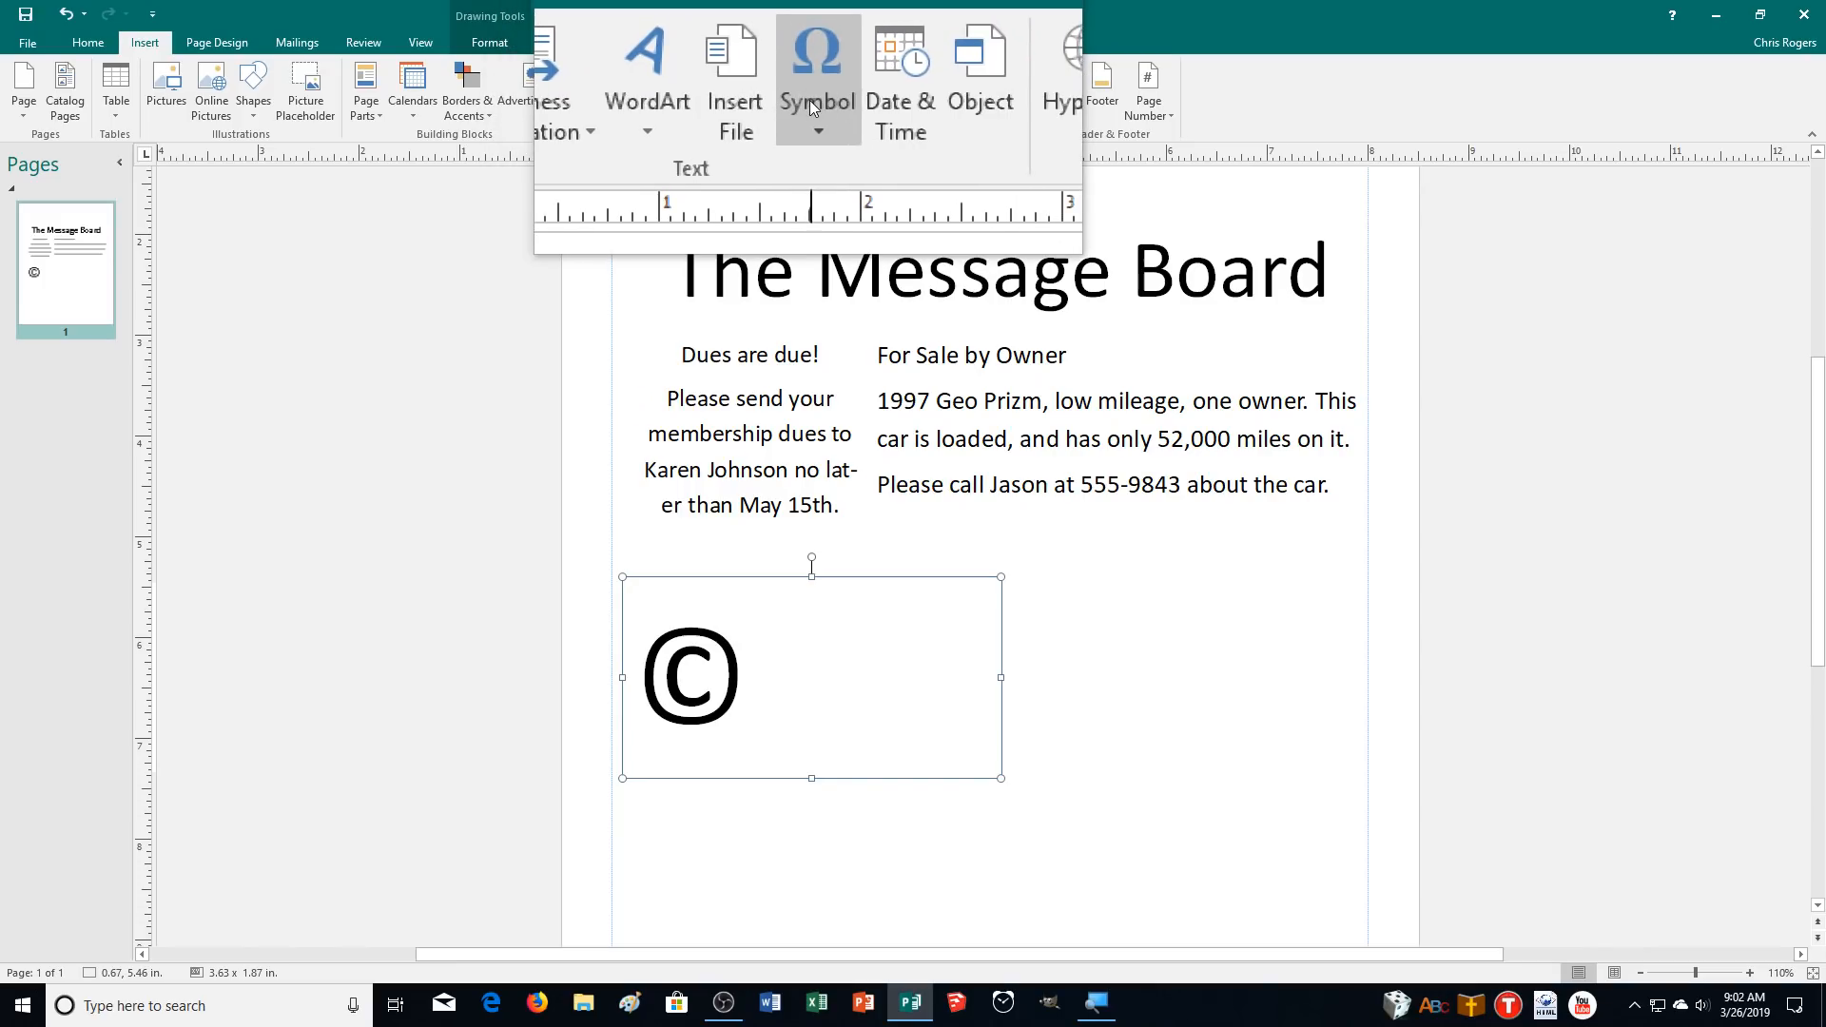
left_click(808, 99)
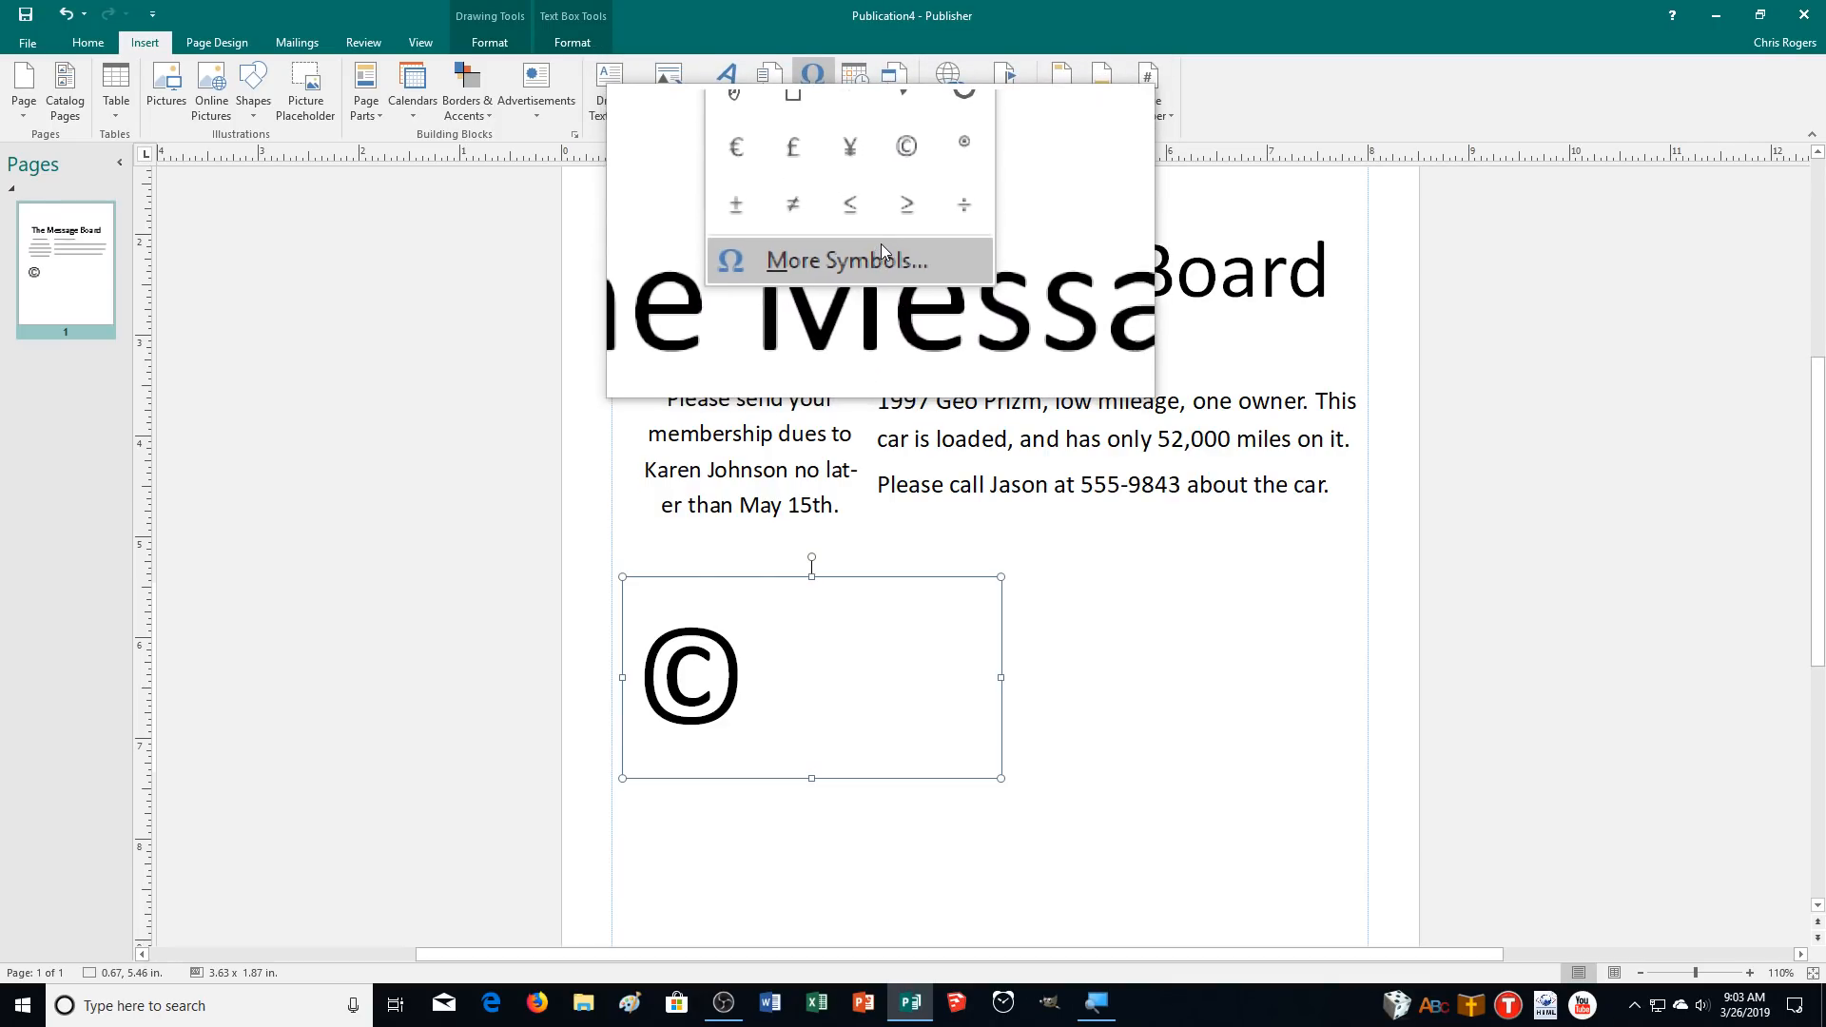
left_click(881, 246)
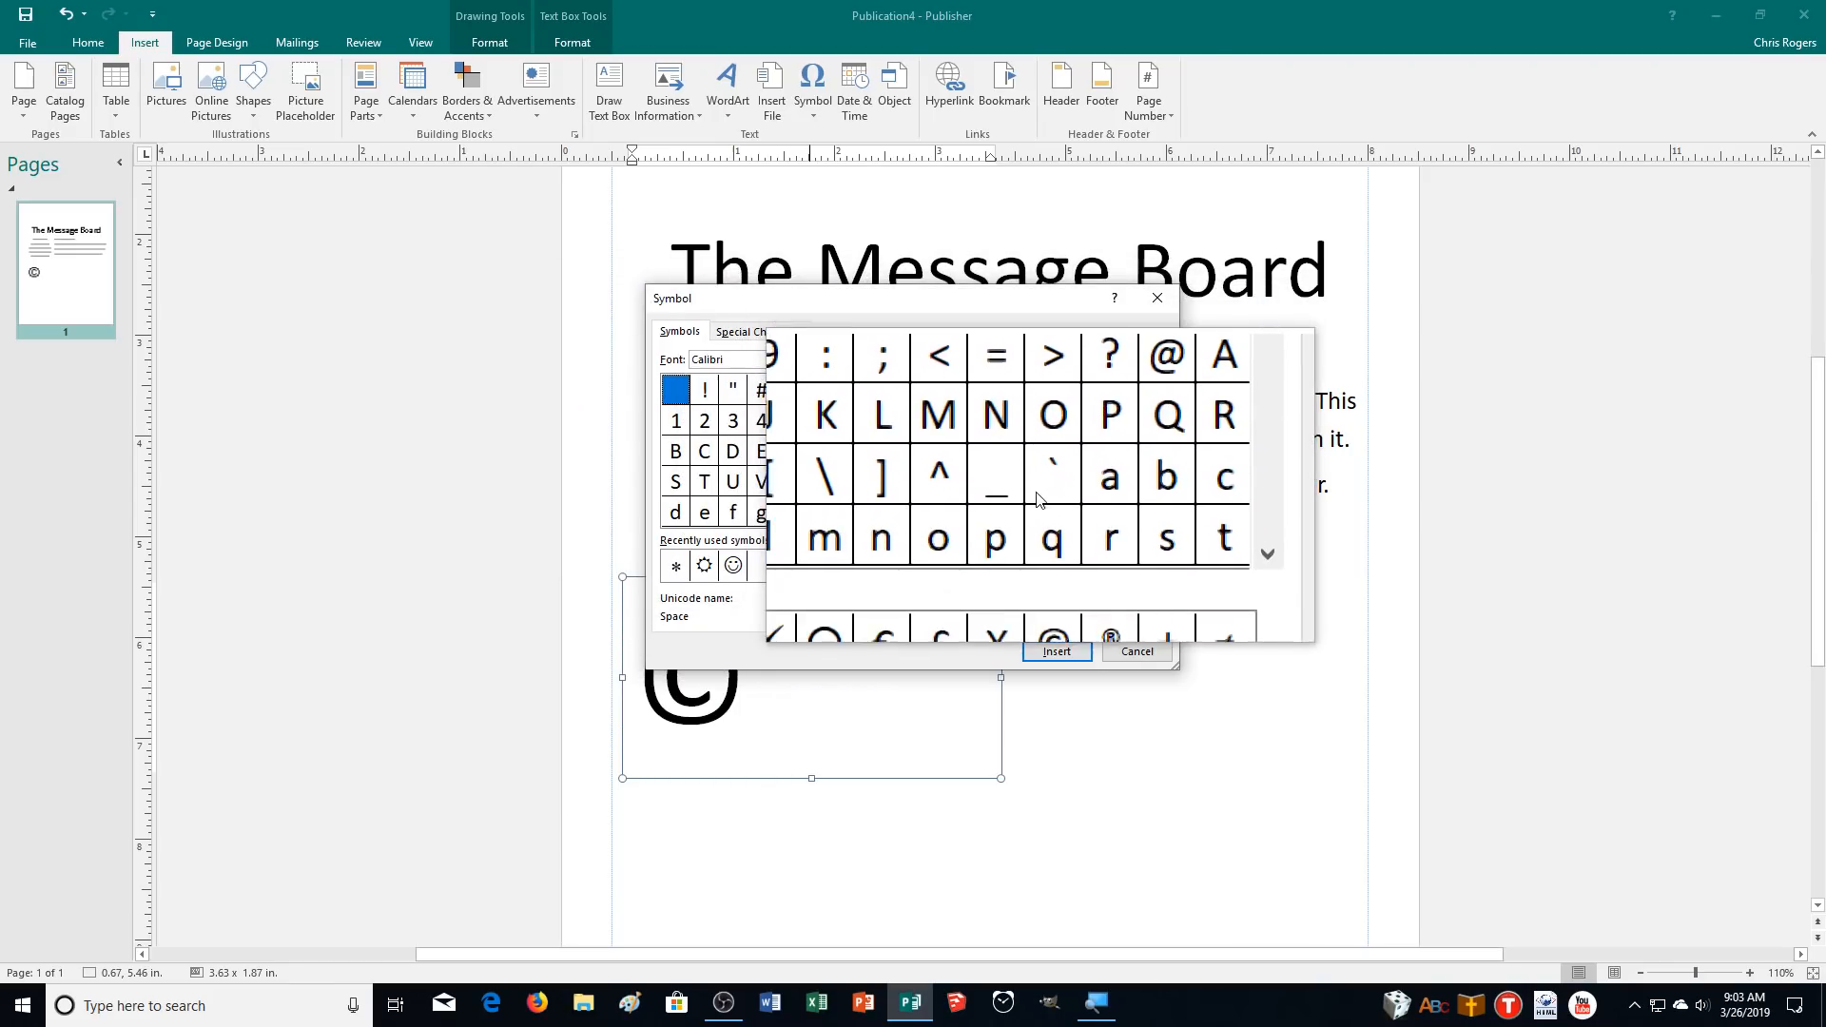
left_click_drag(1157, 403, 1158, 424)
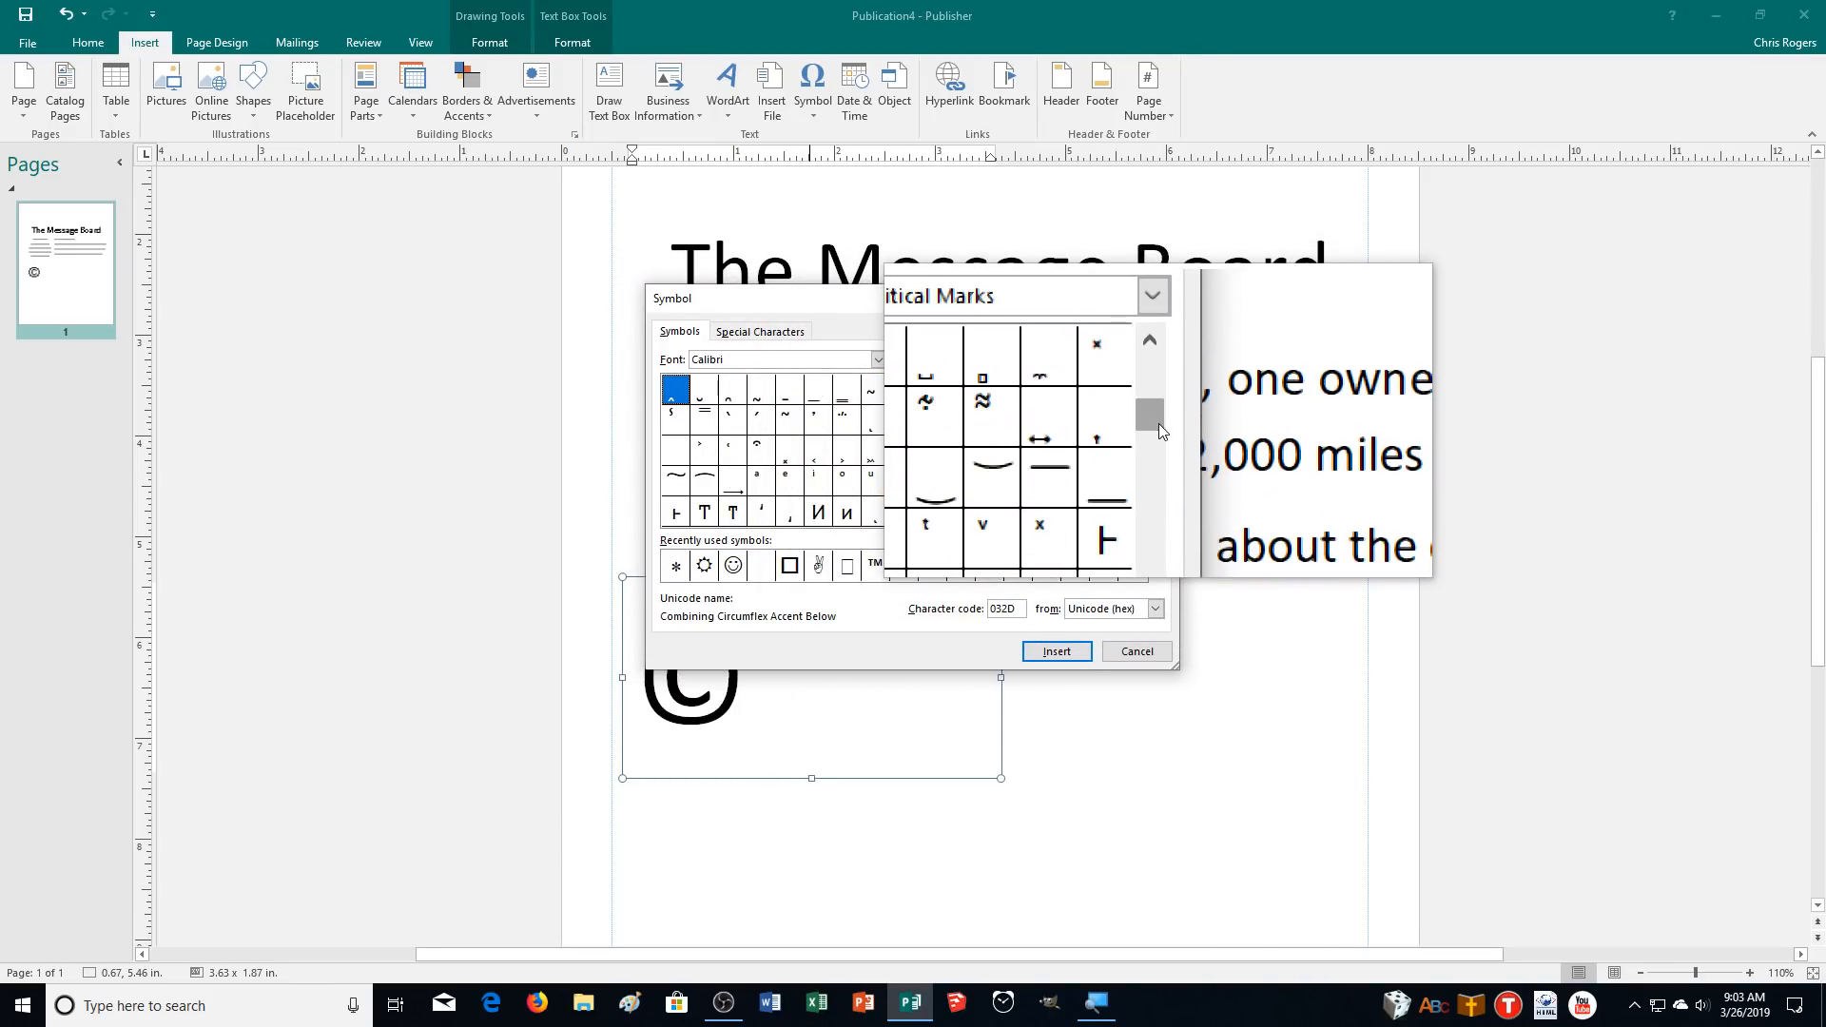
left_click(784, 336)
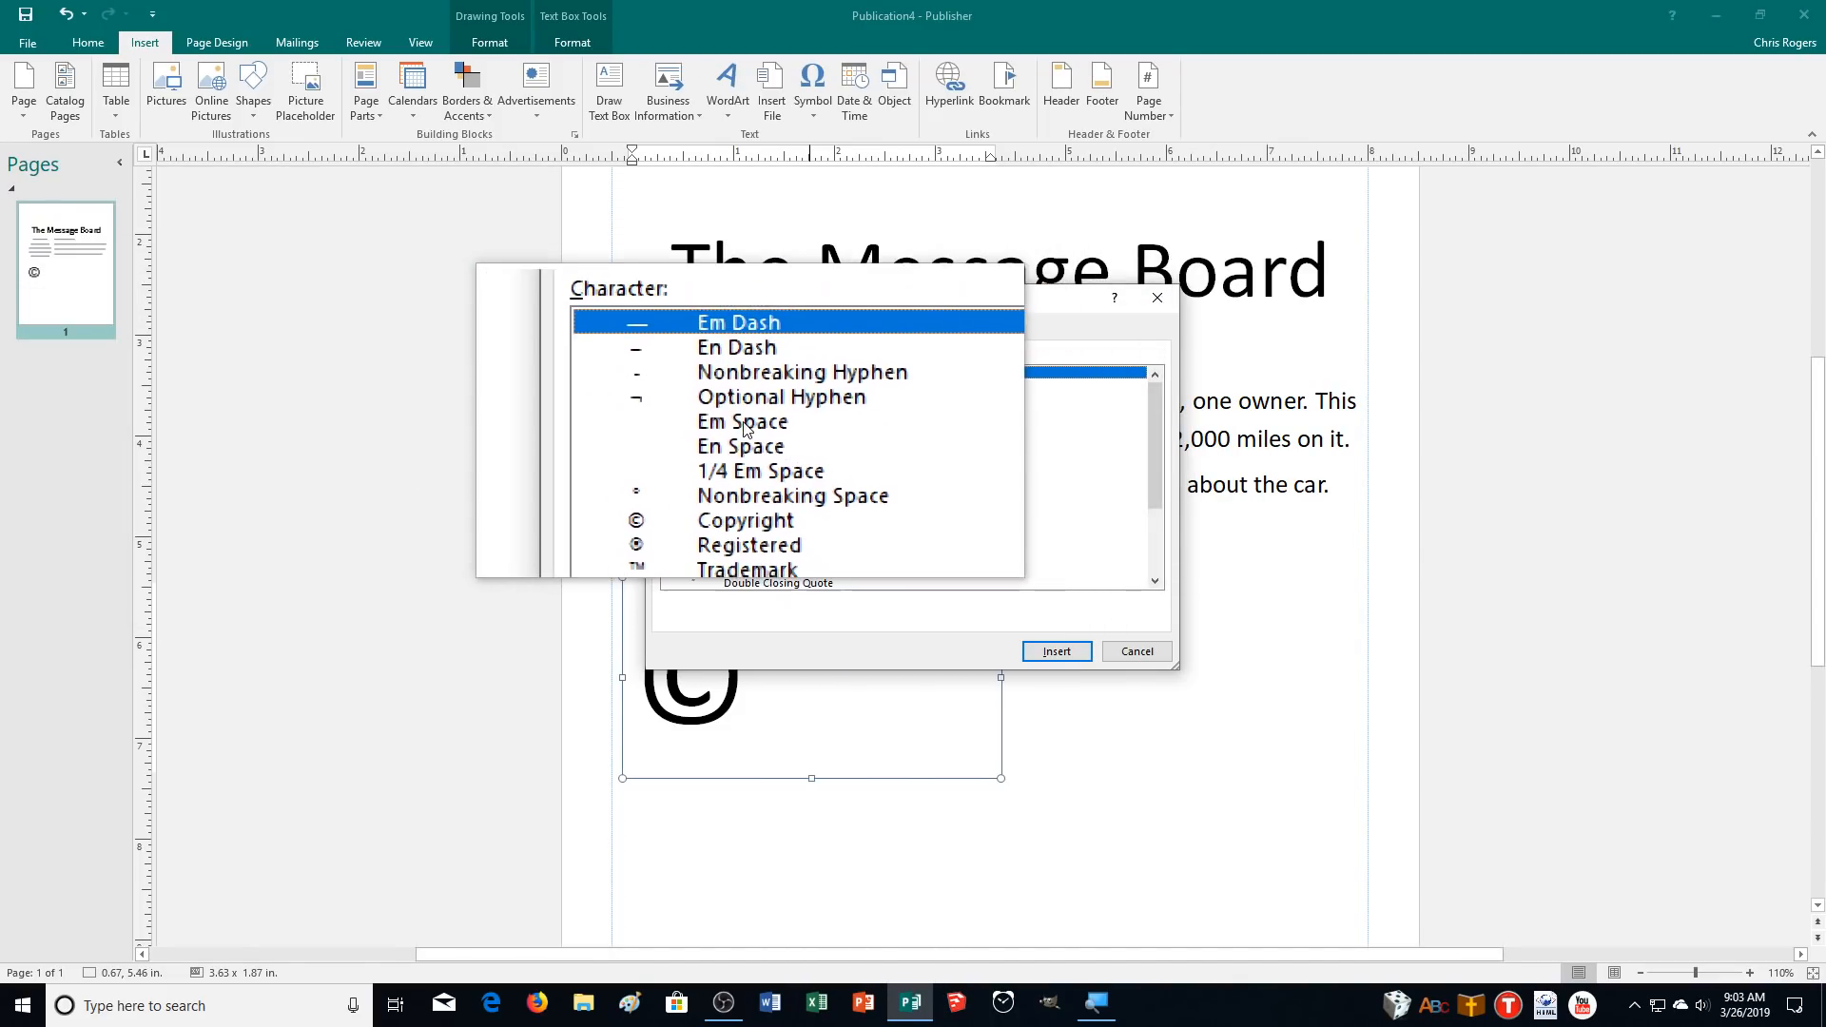
scroll(746, 427, "down", 2)
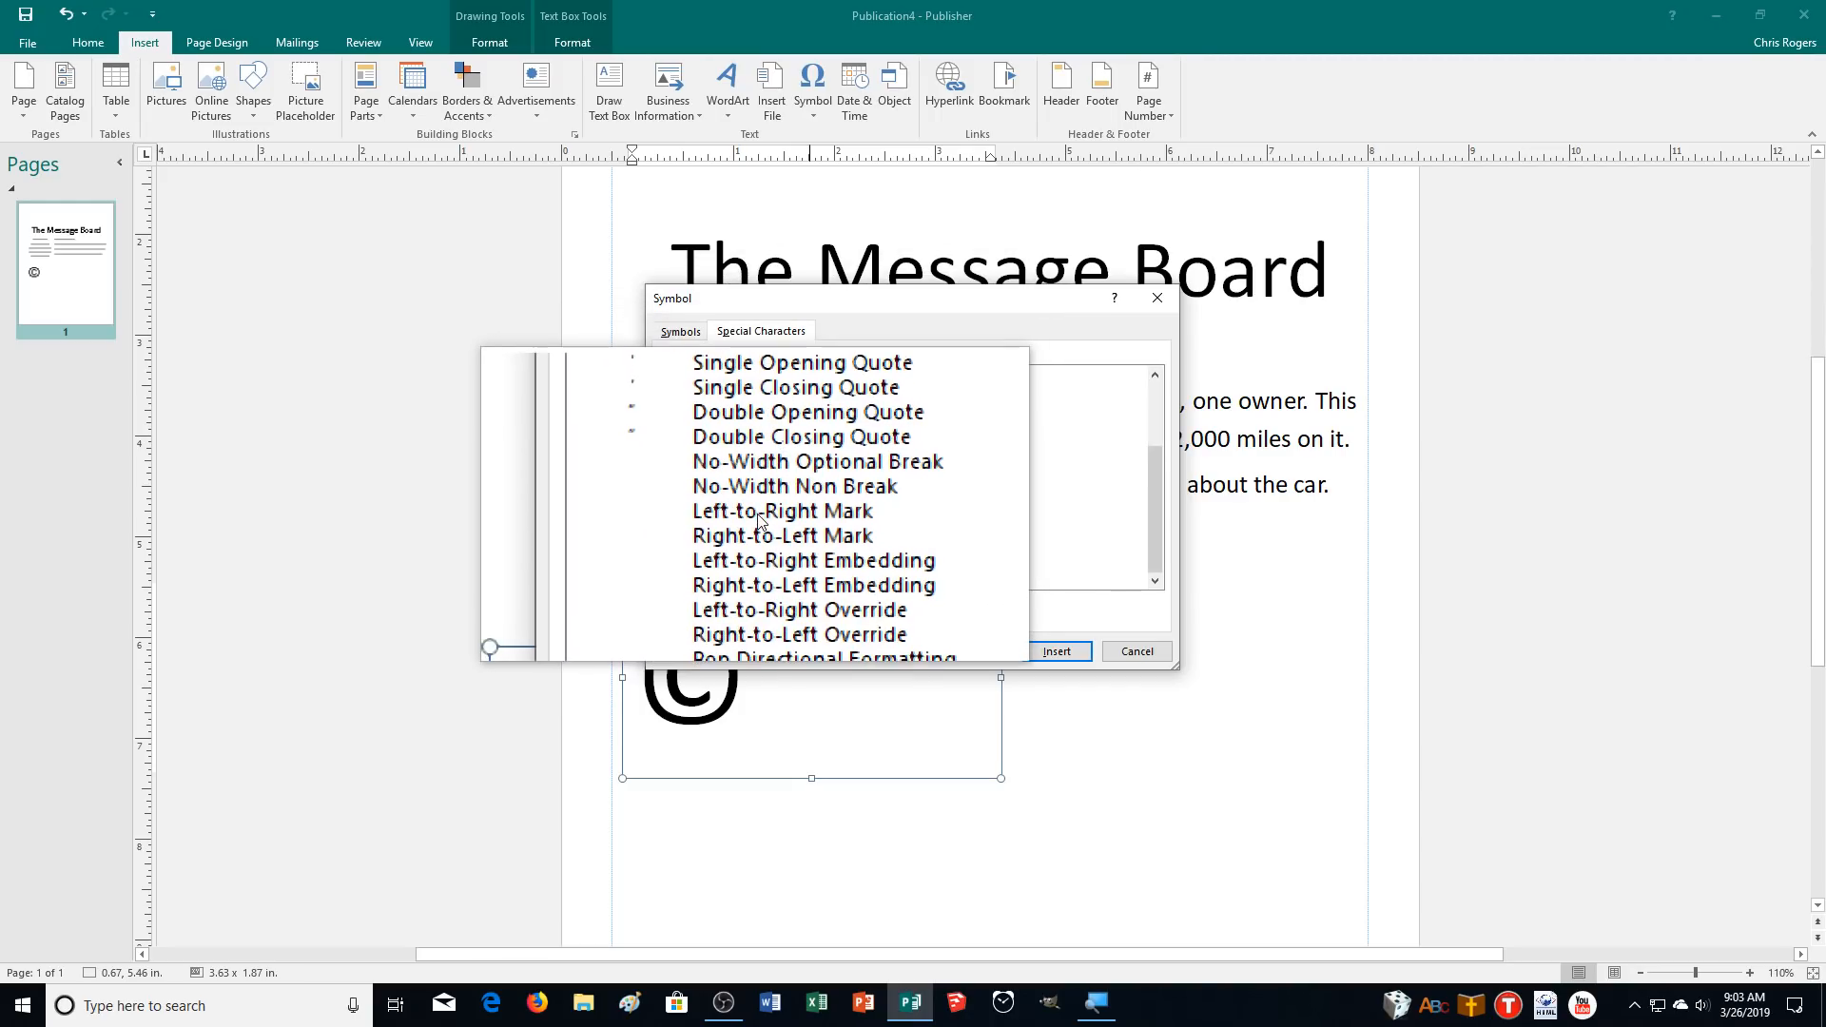
scroll(763, 568, "up", 3)
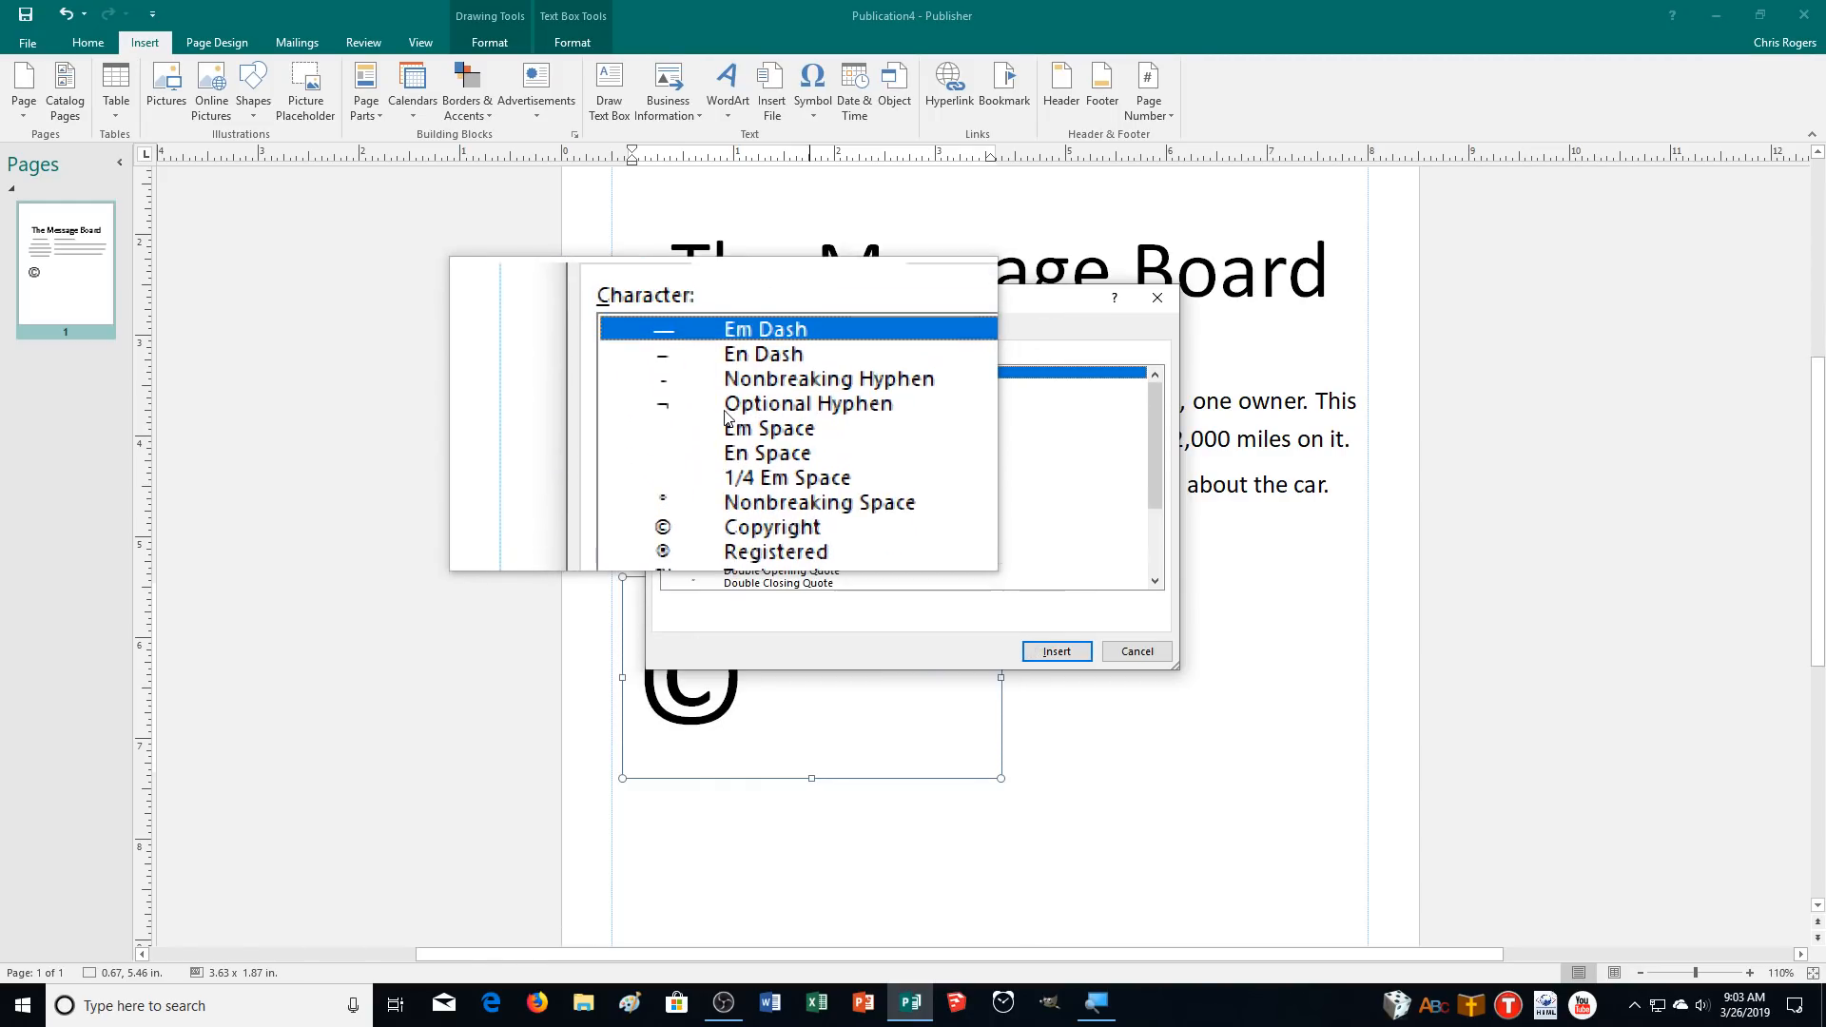
left_click(697, 344)
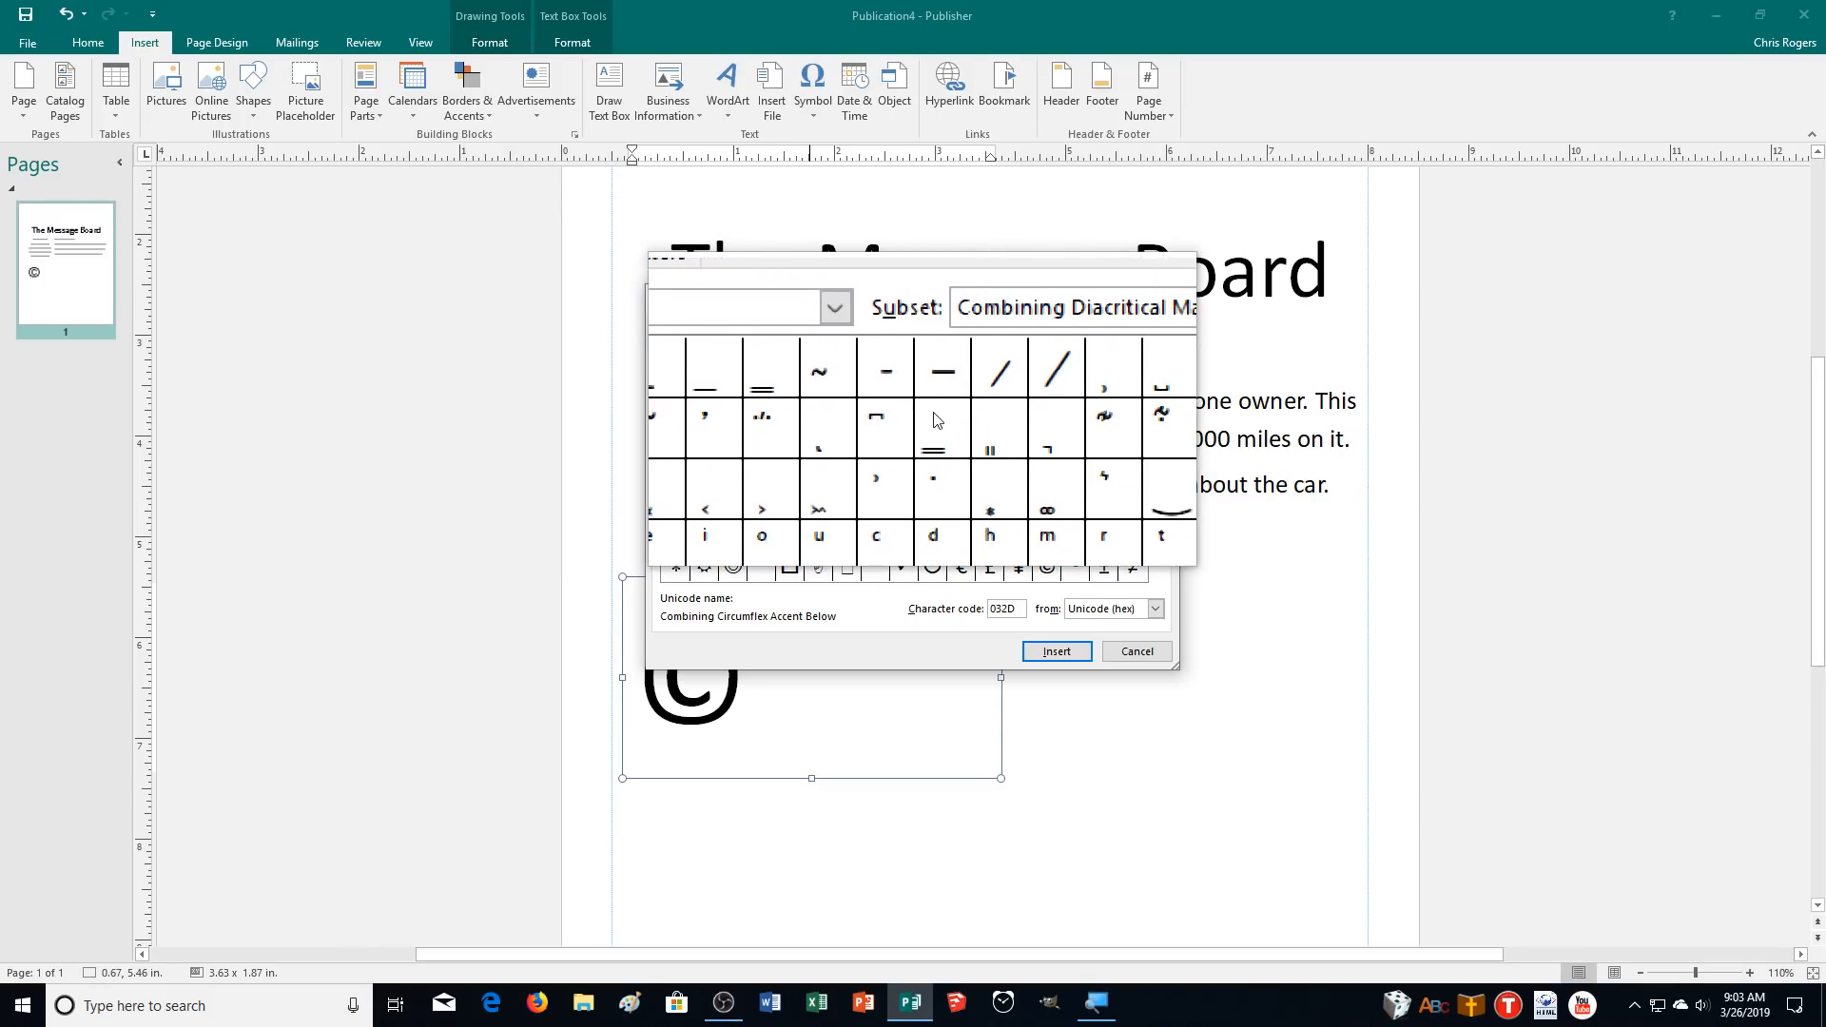
left_click(937, 419)
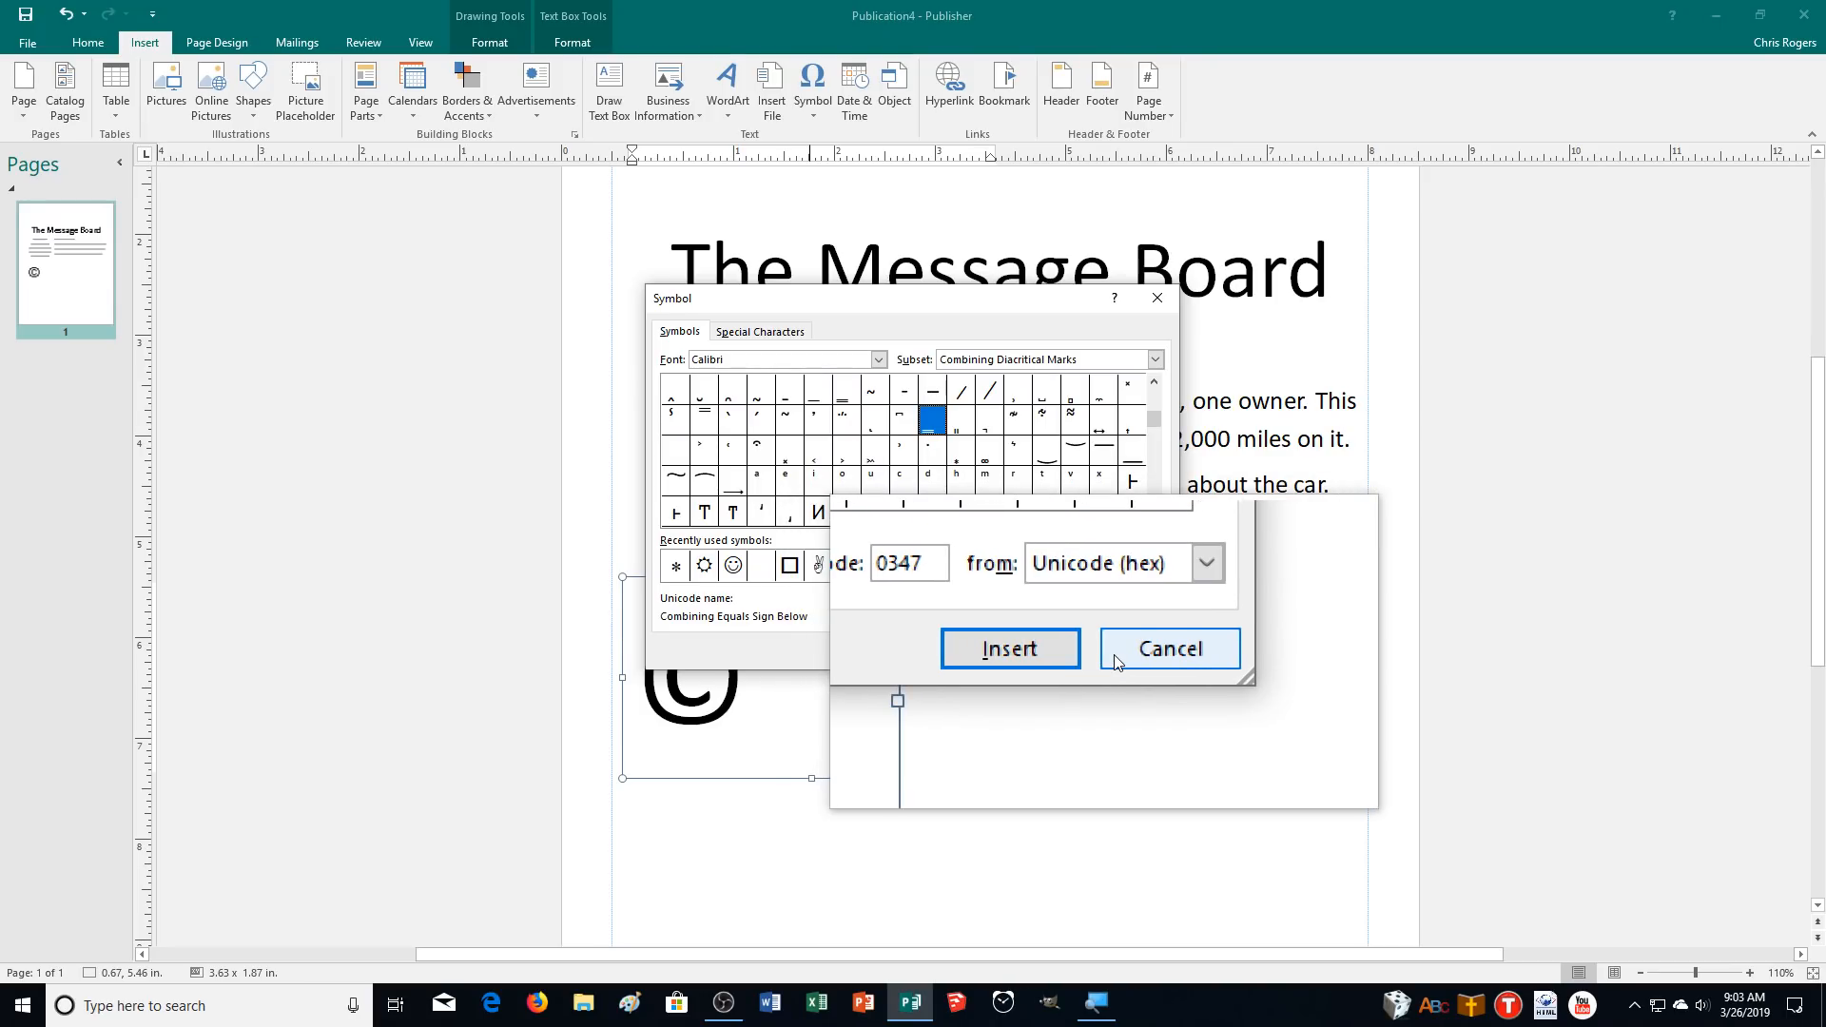
left_click(1066, 661)
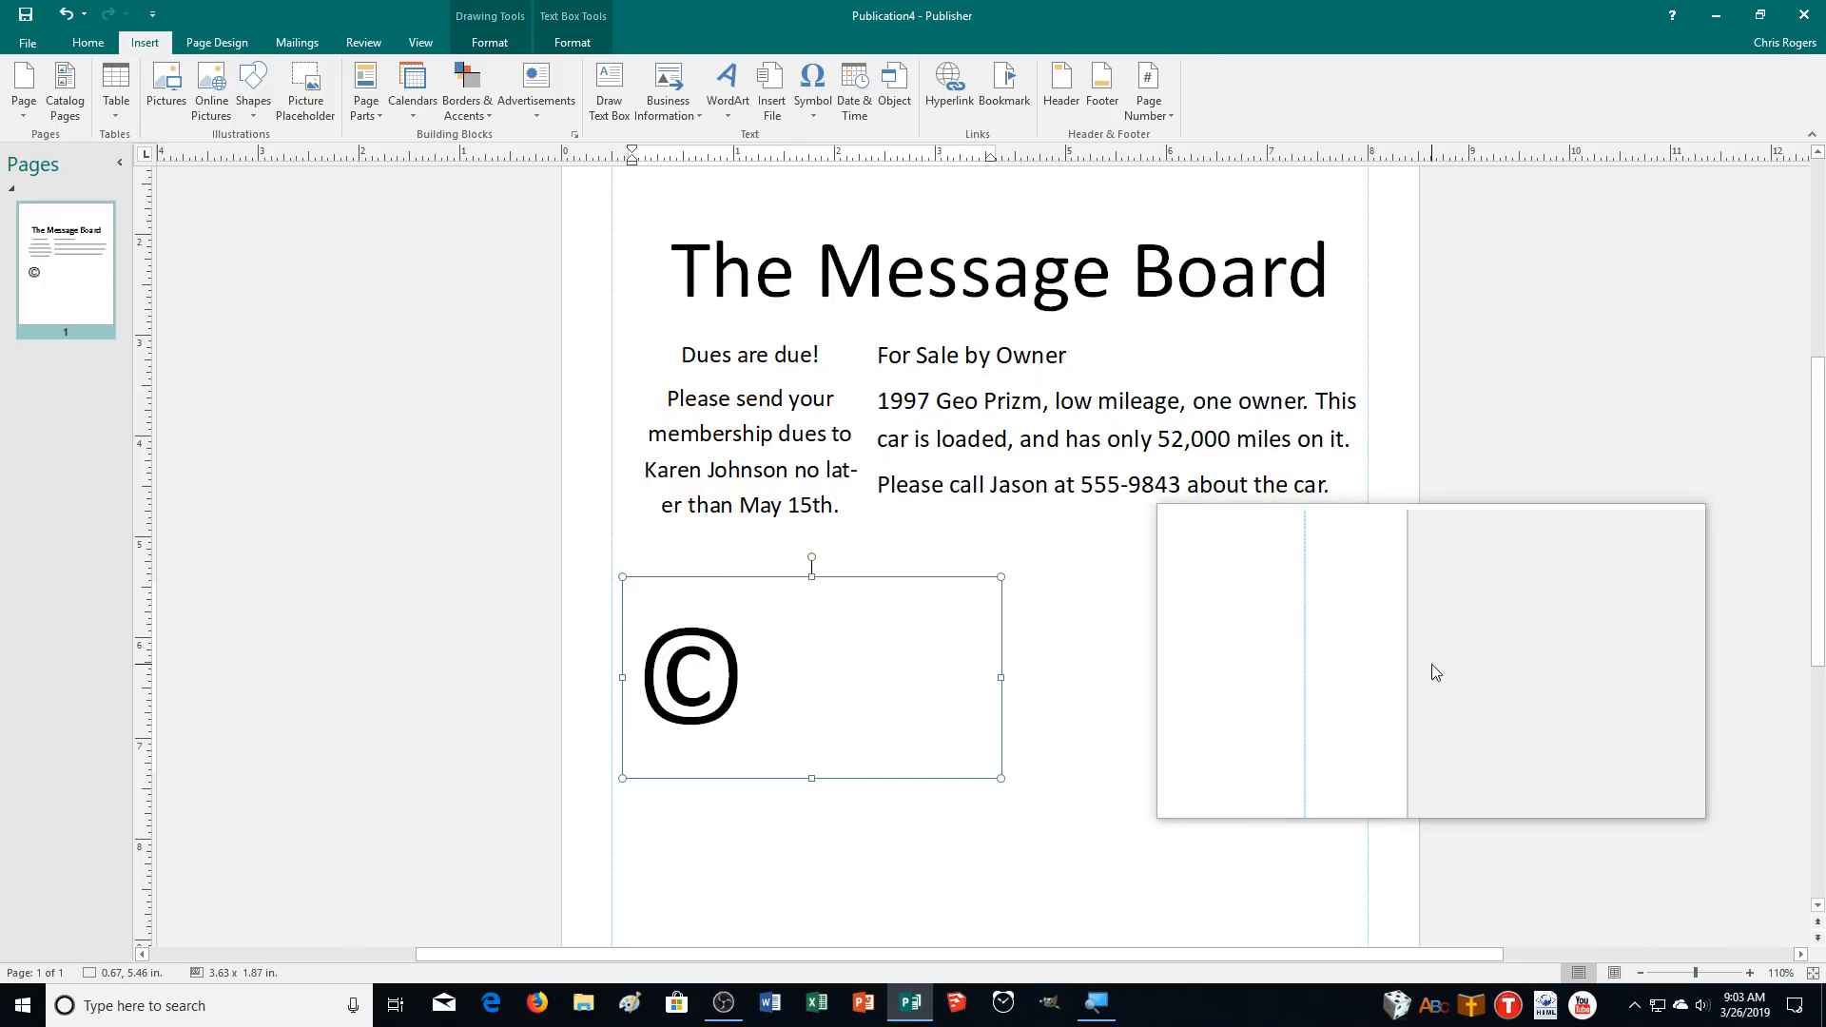
Run a spelling check on the current story only, declining to check the rest of the publication.
key("F7")
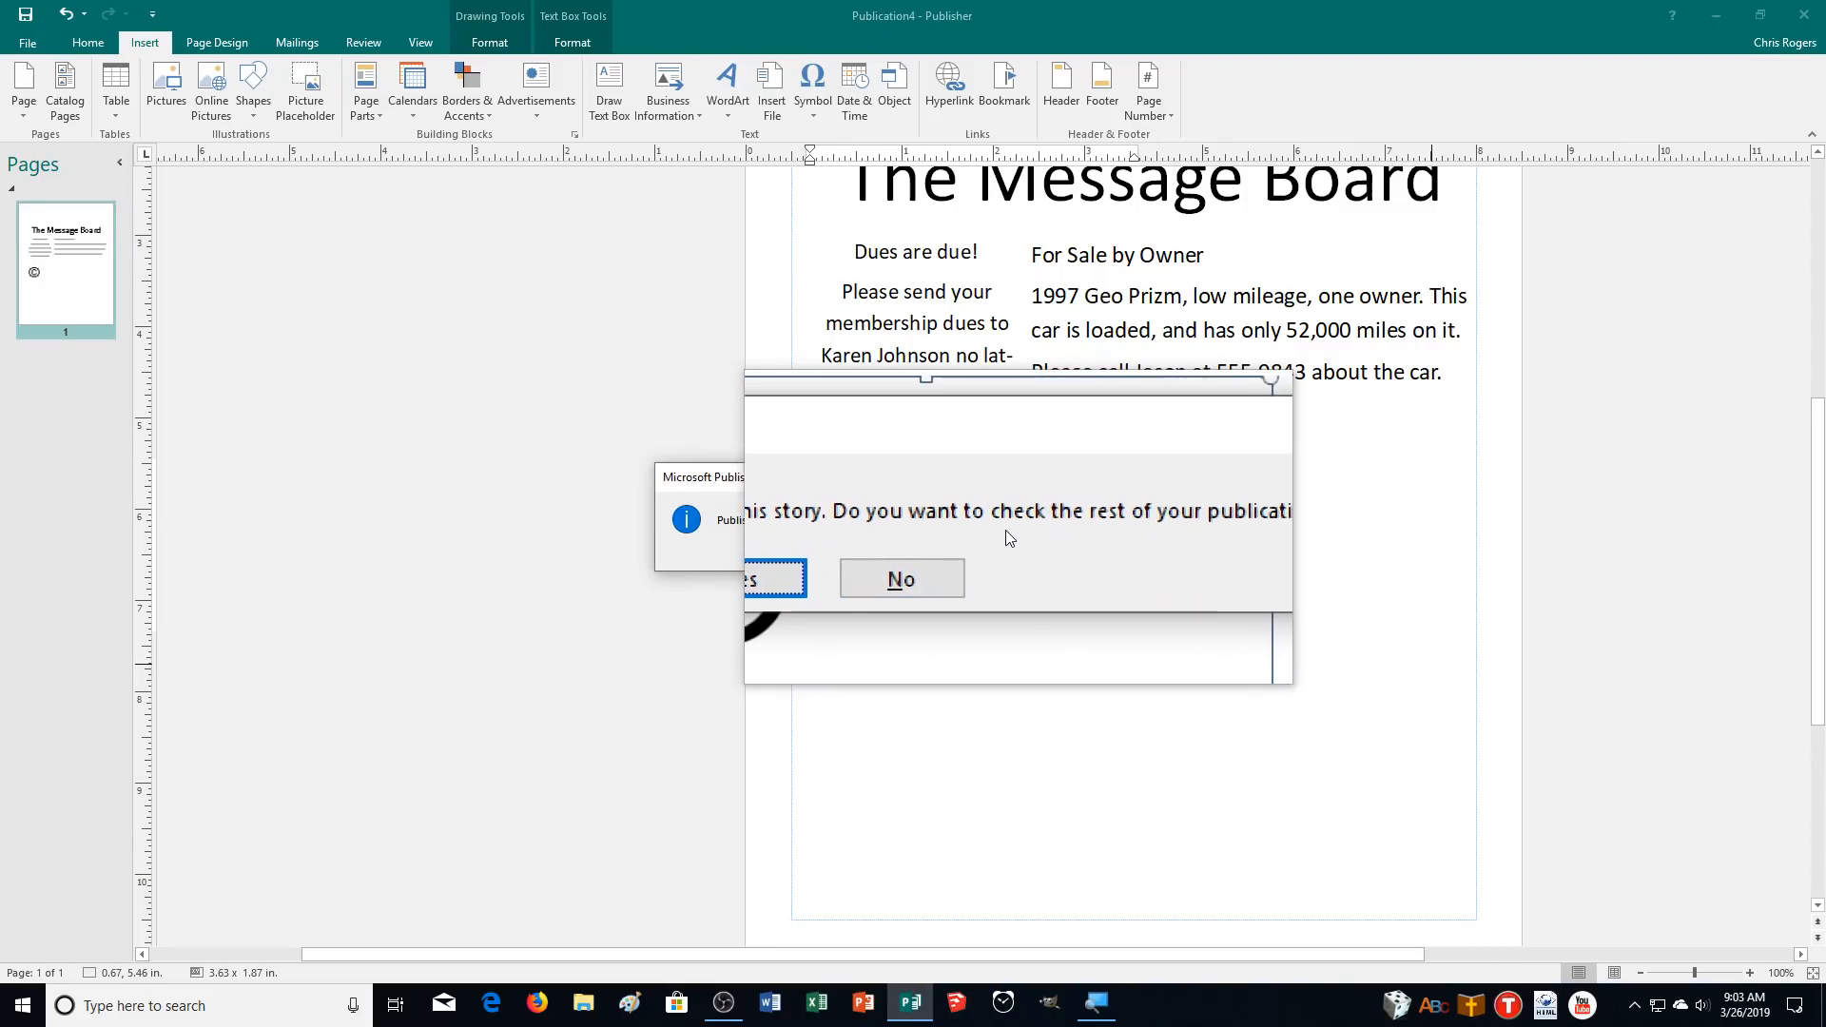
left_click(903, 555)
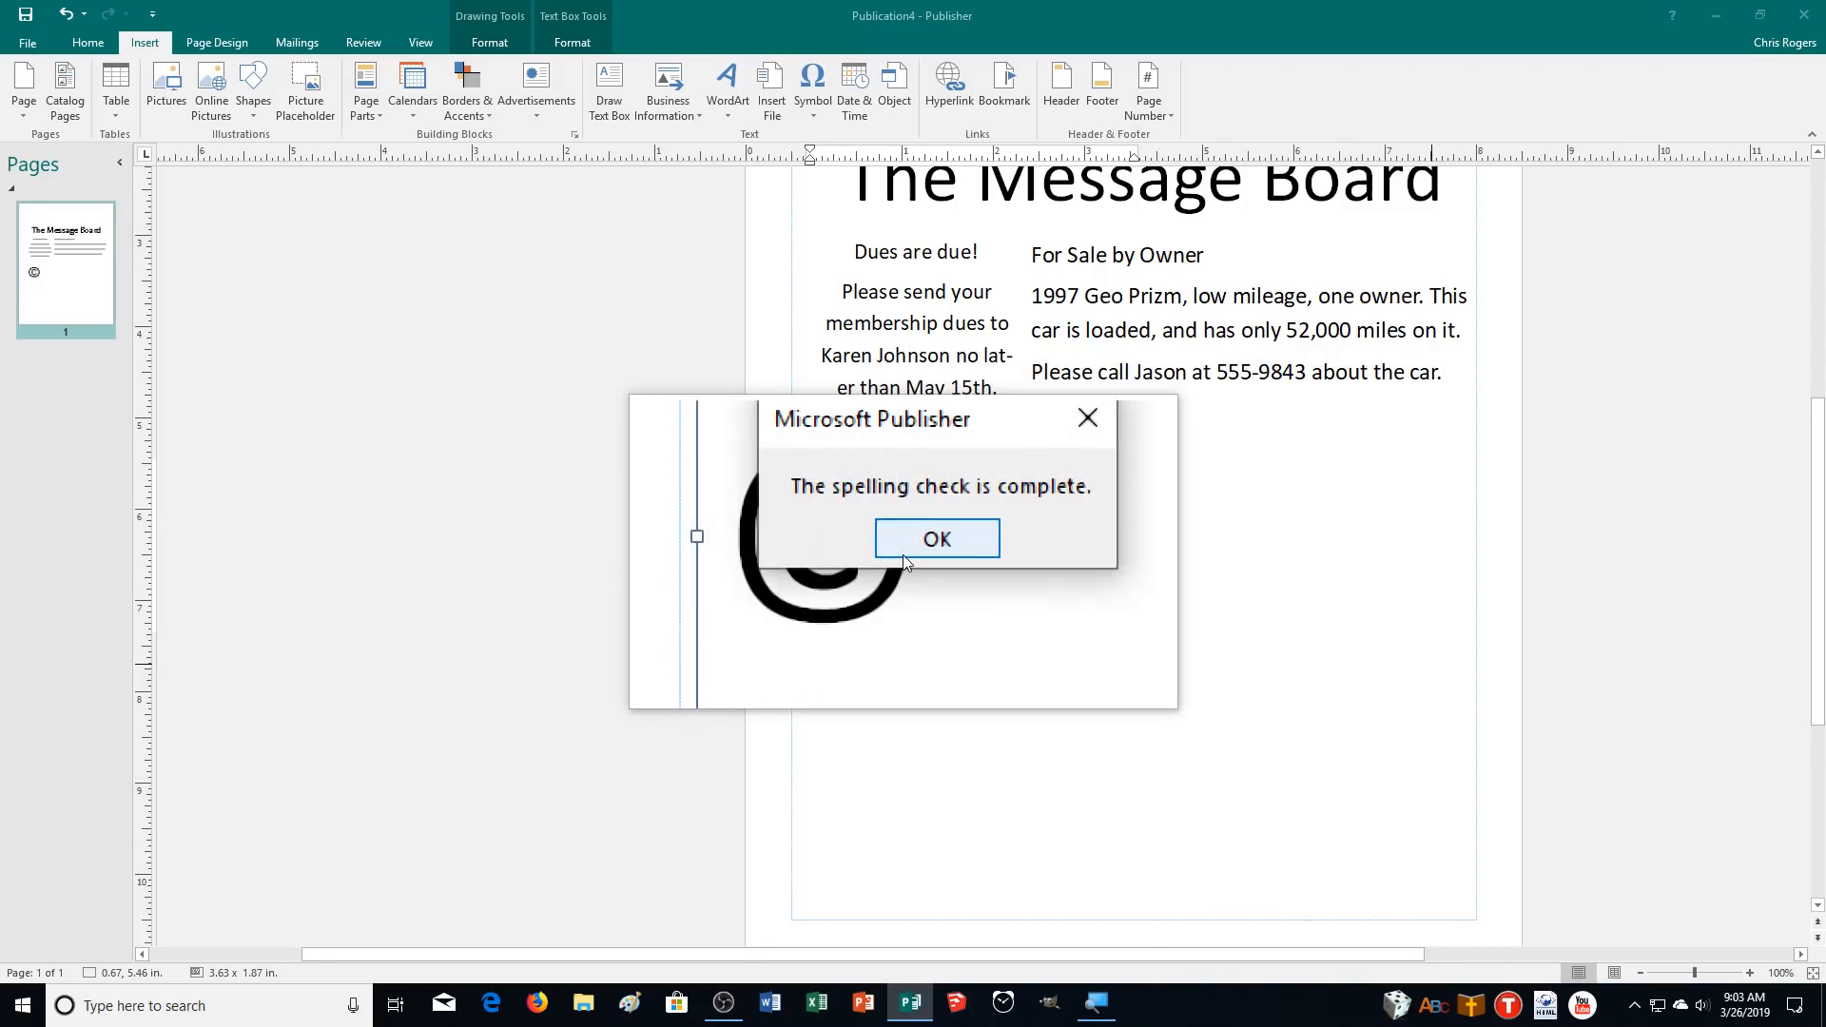
left_click(909, 552)
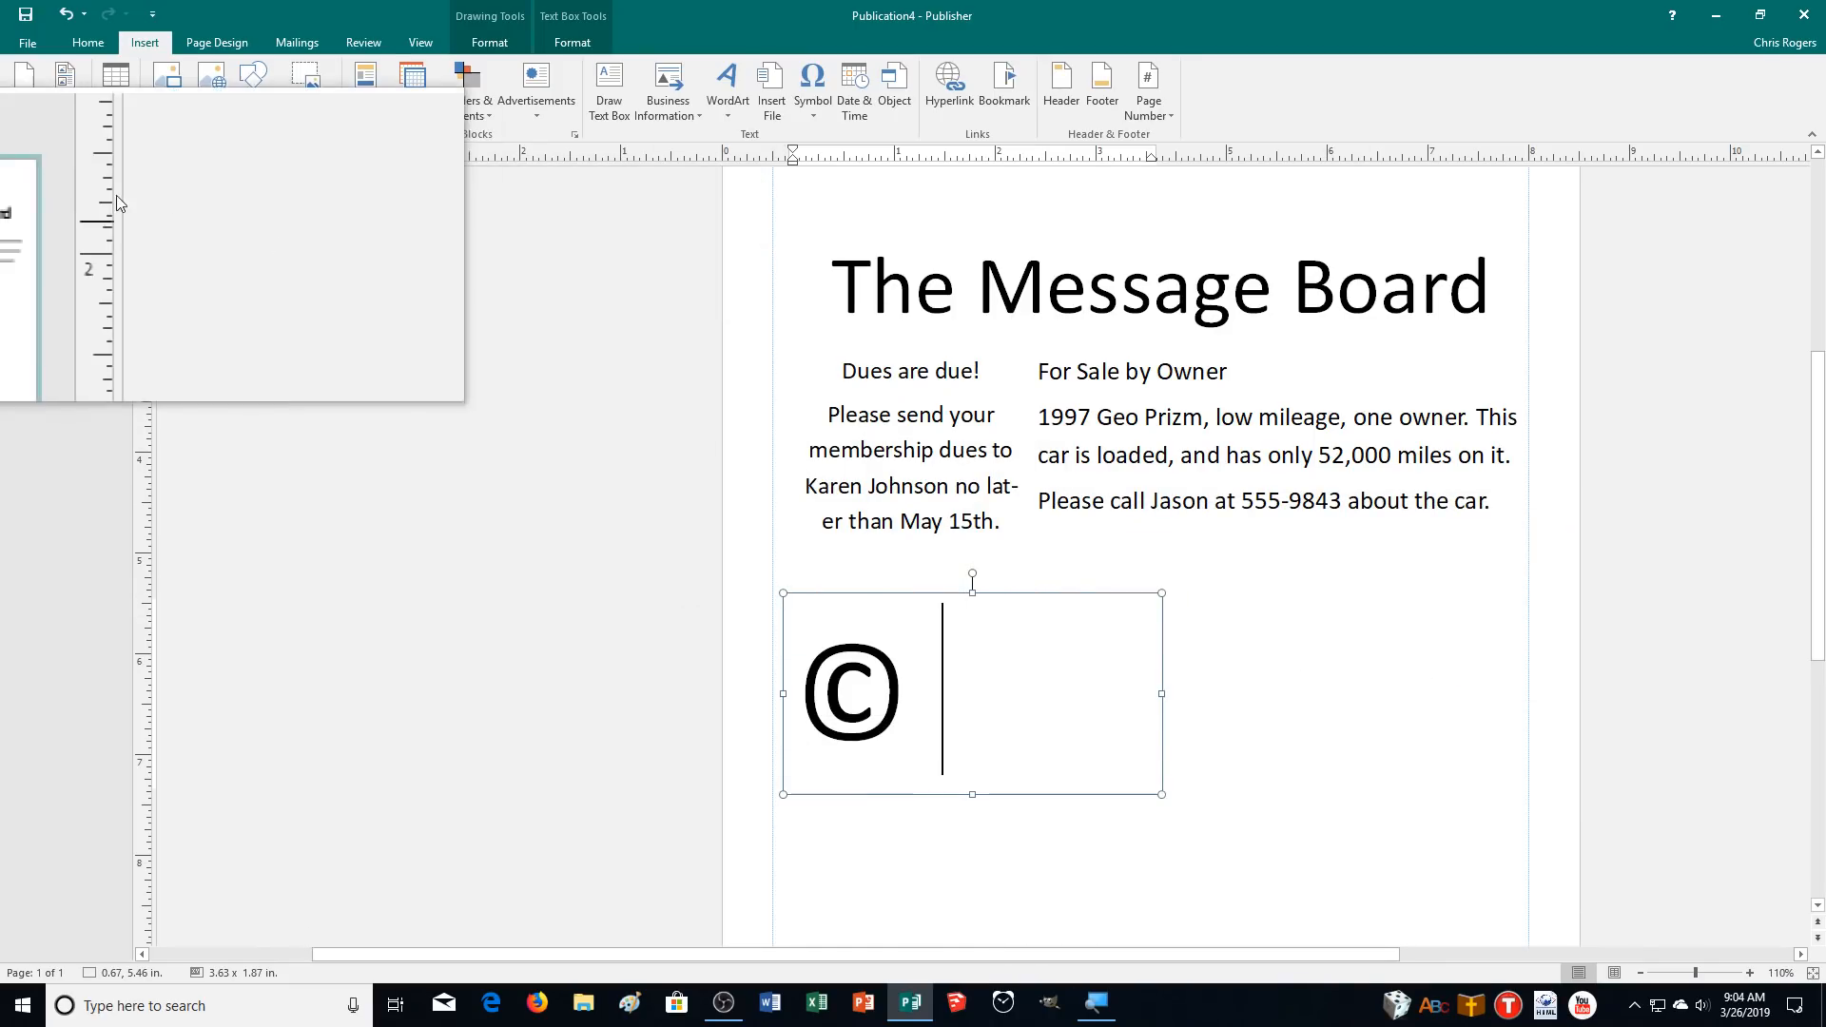
Review the Proofing options in Publisher Options and close the dialog without changes.
left_click(25, 42)
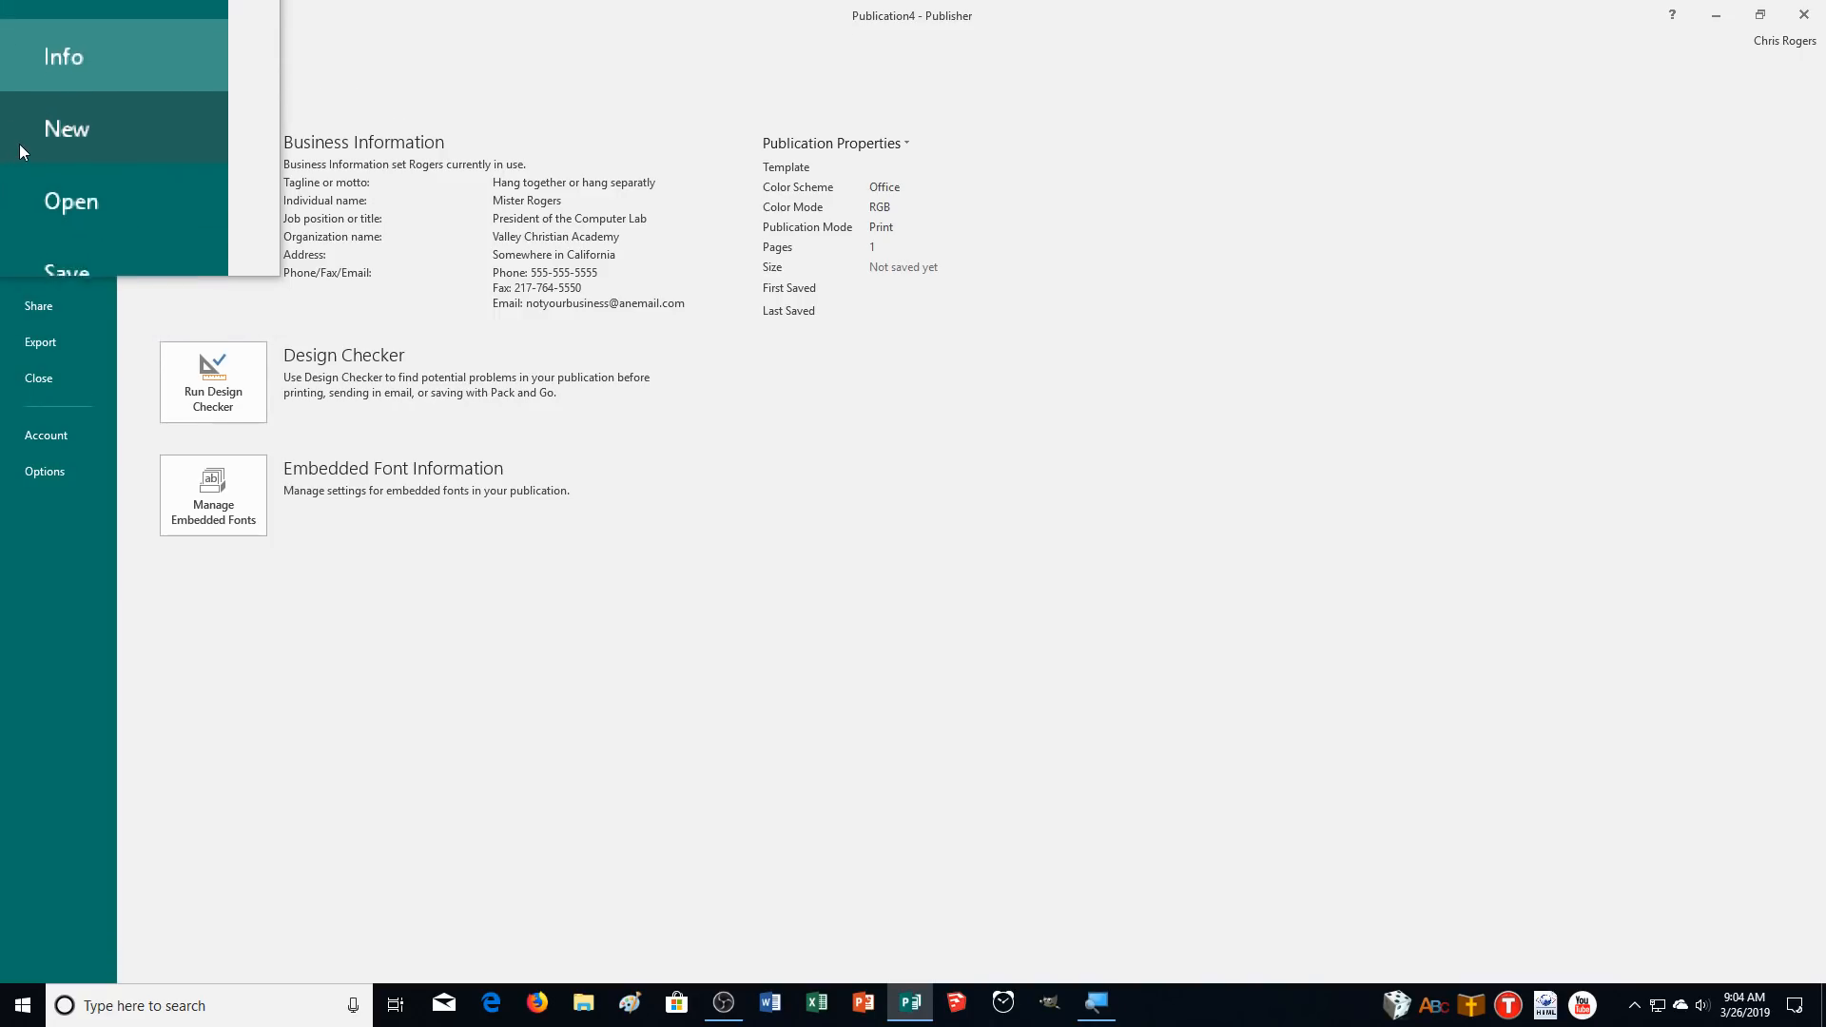
left_click(37, 472)
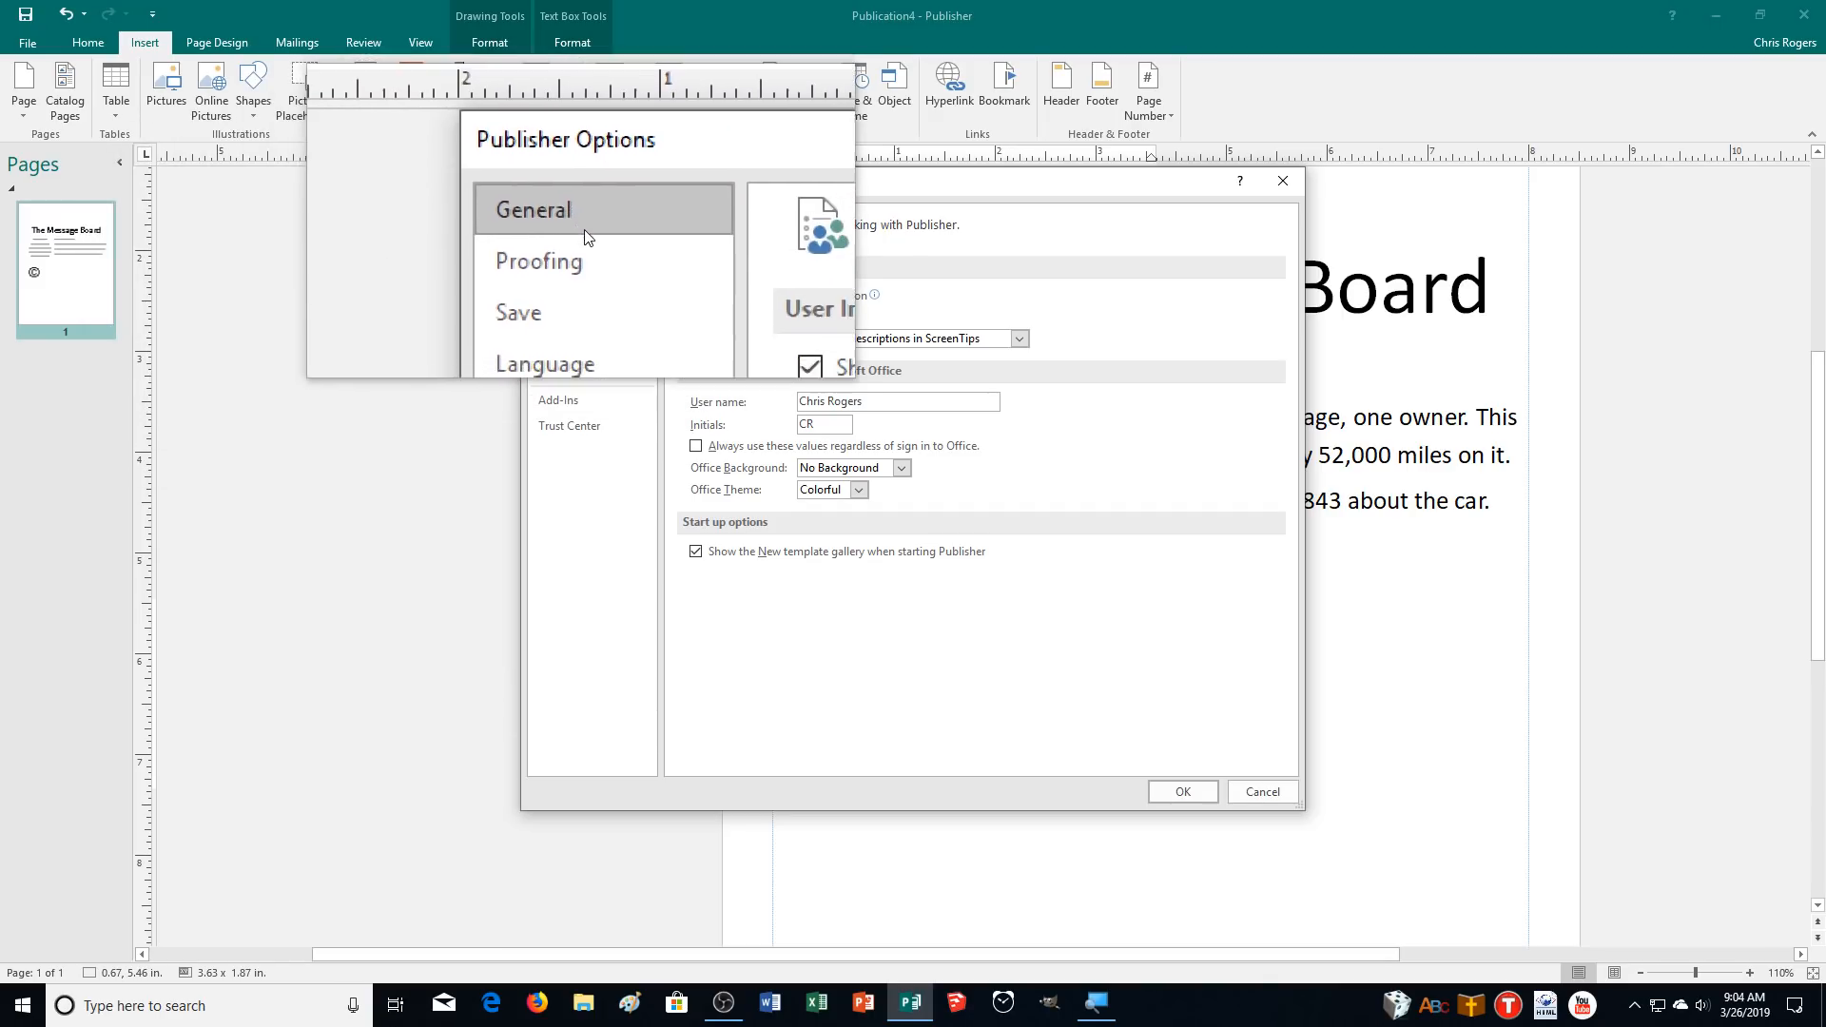
left_click(590, 244)
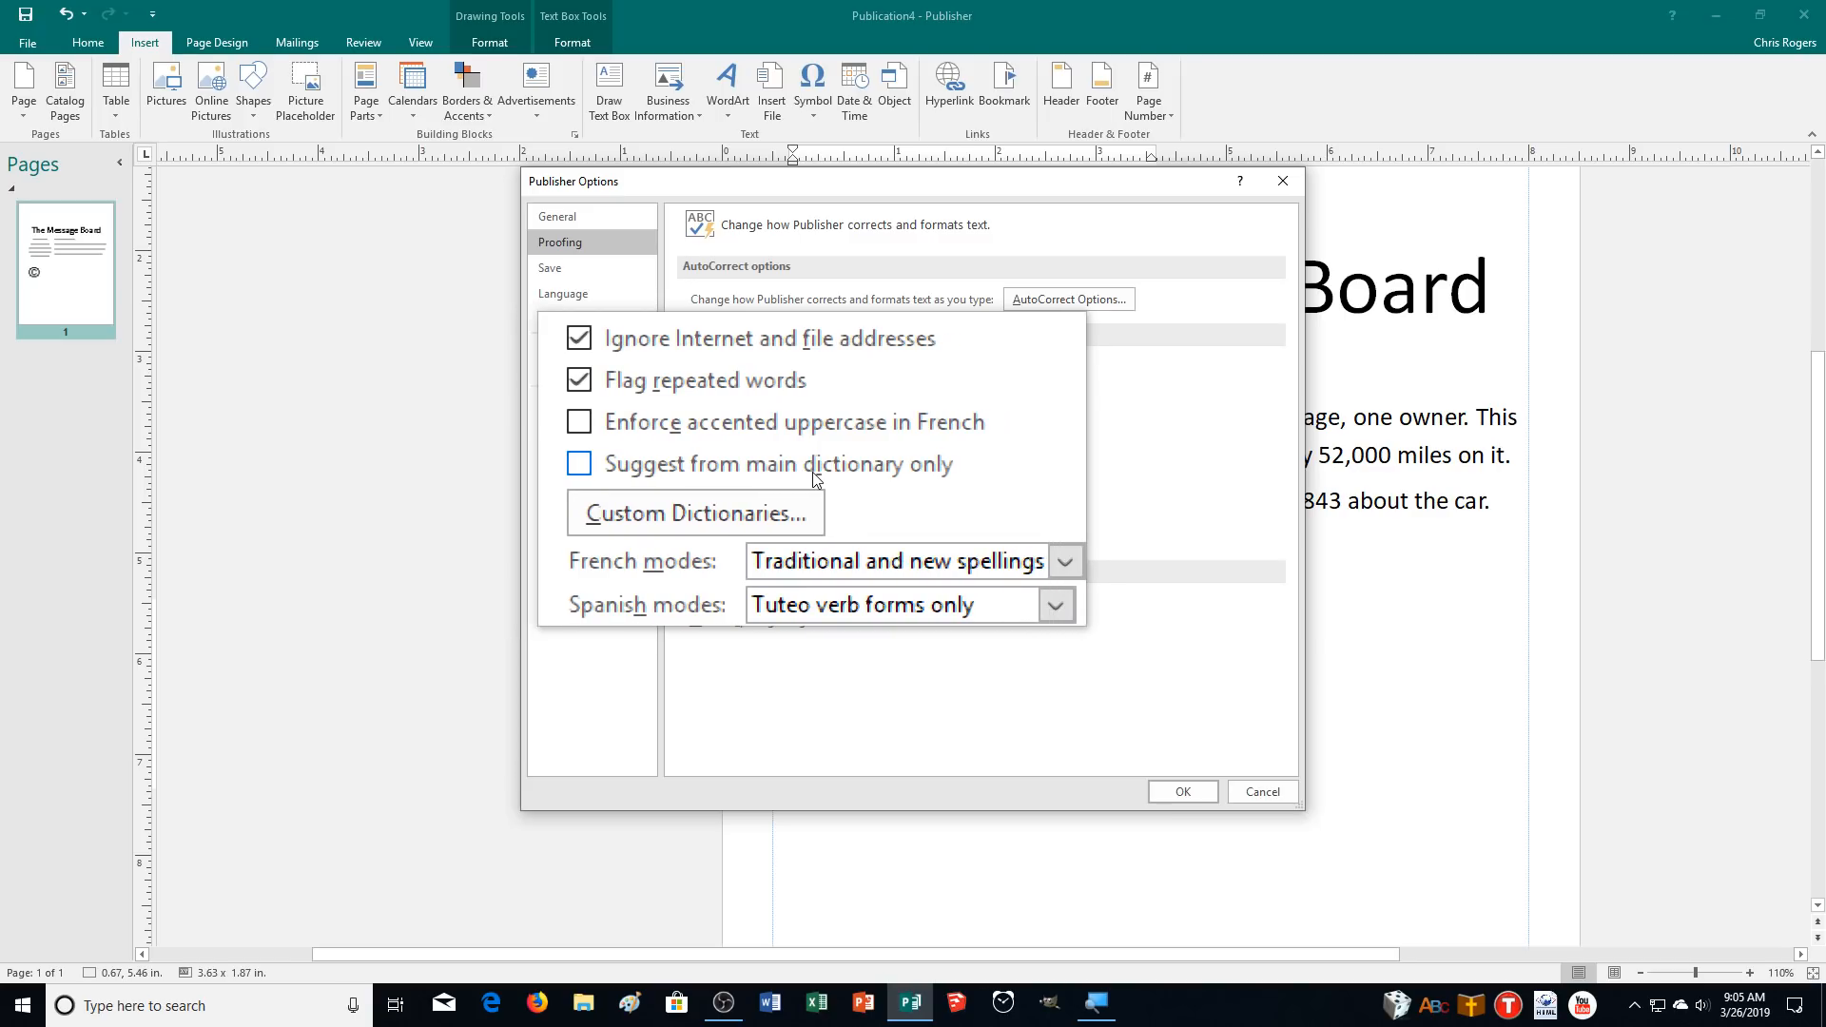
left_click(1240, 786)
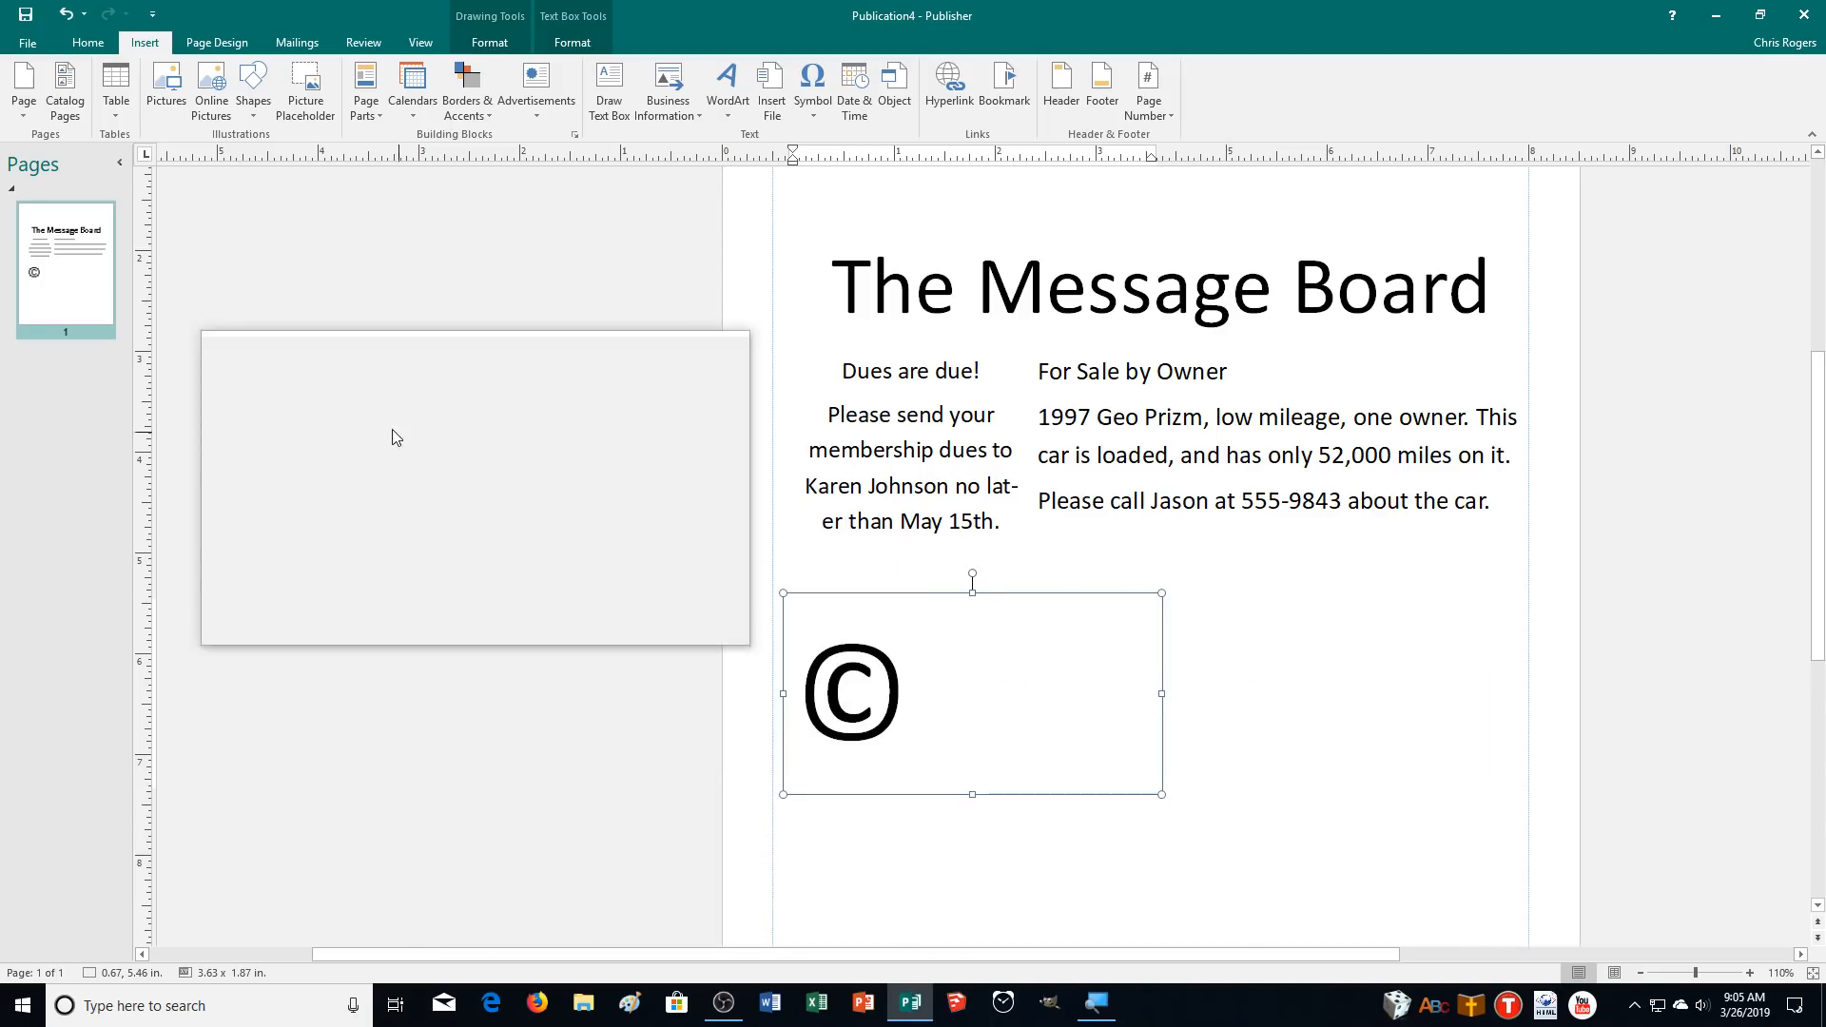
Close the publication without saving its changes.
left_click(26, 34)
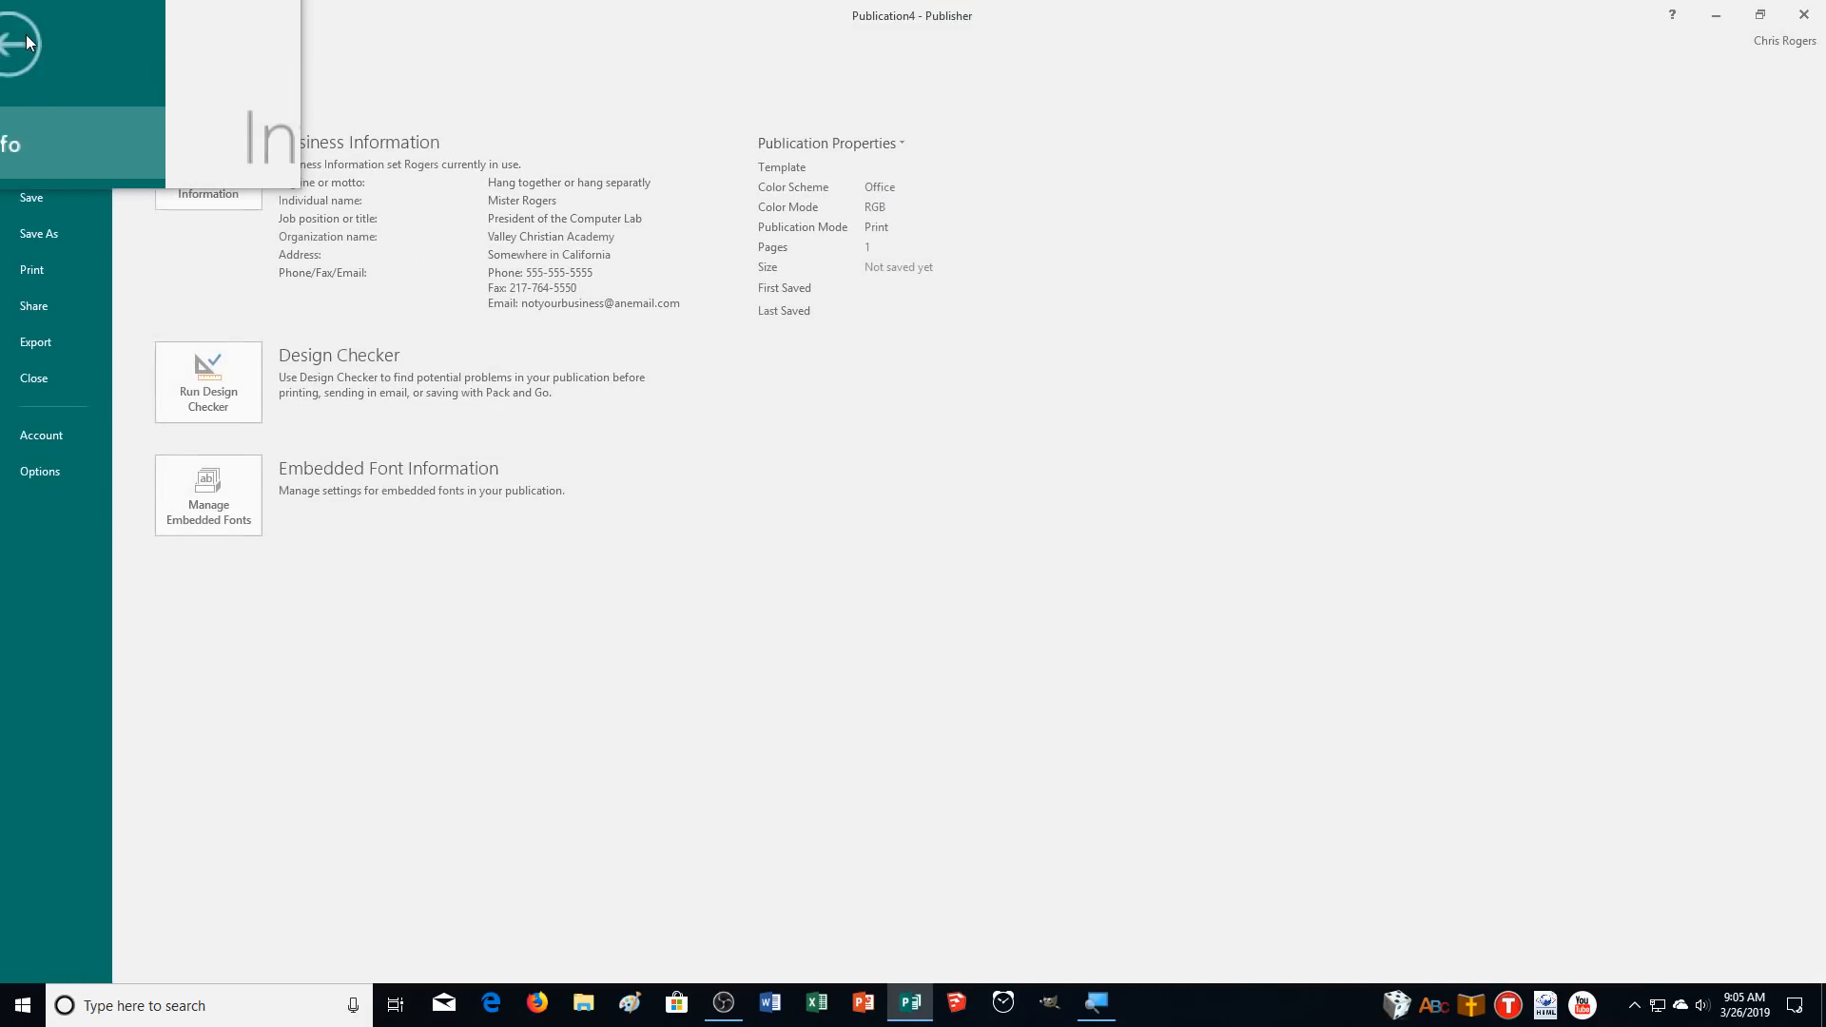
left_click(55, 392)
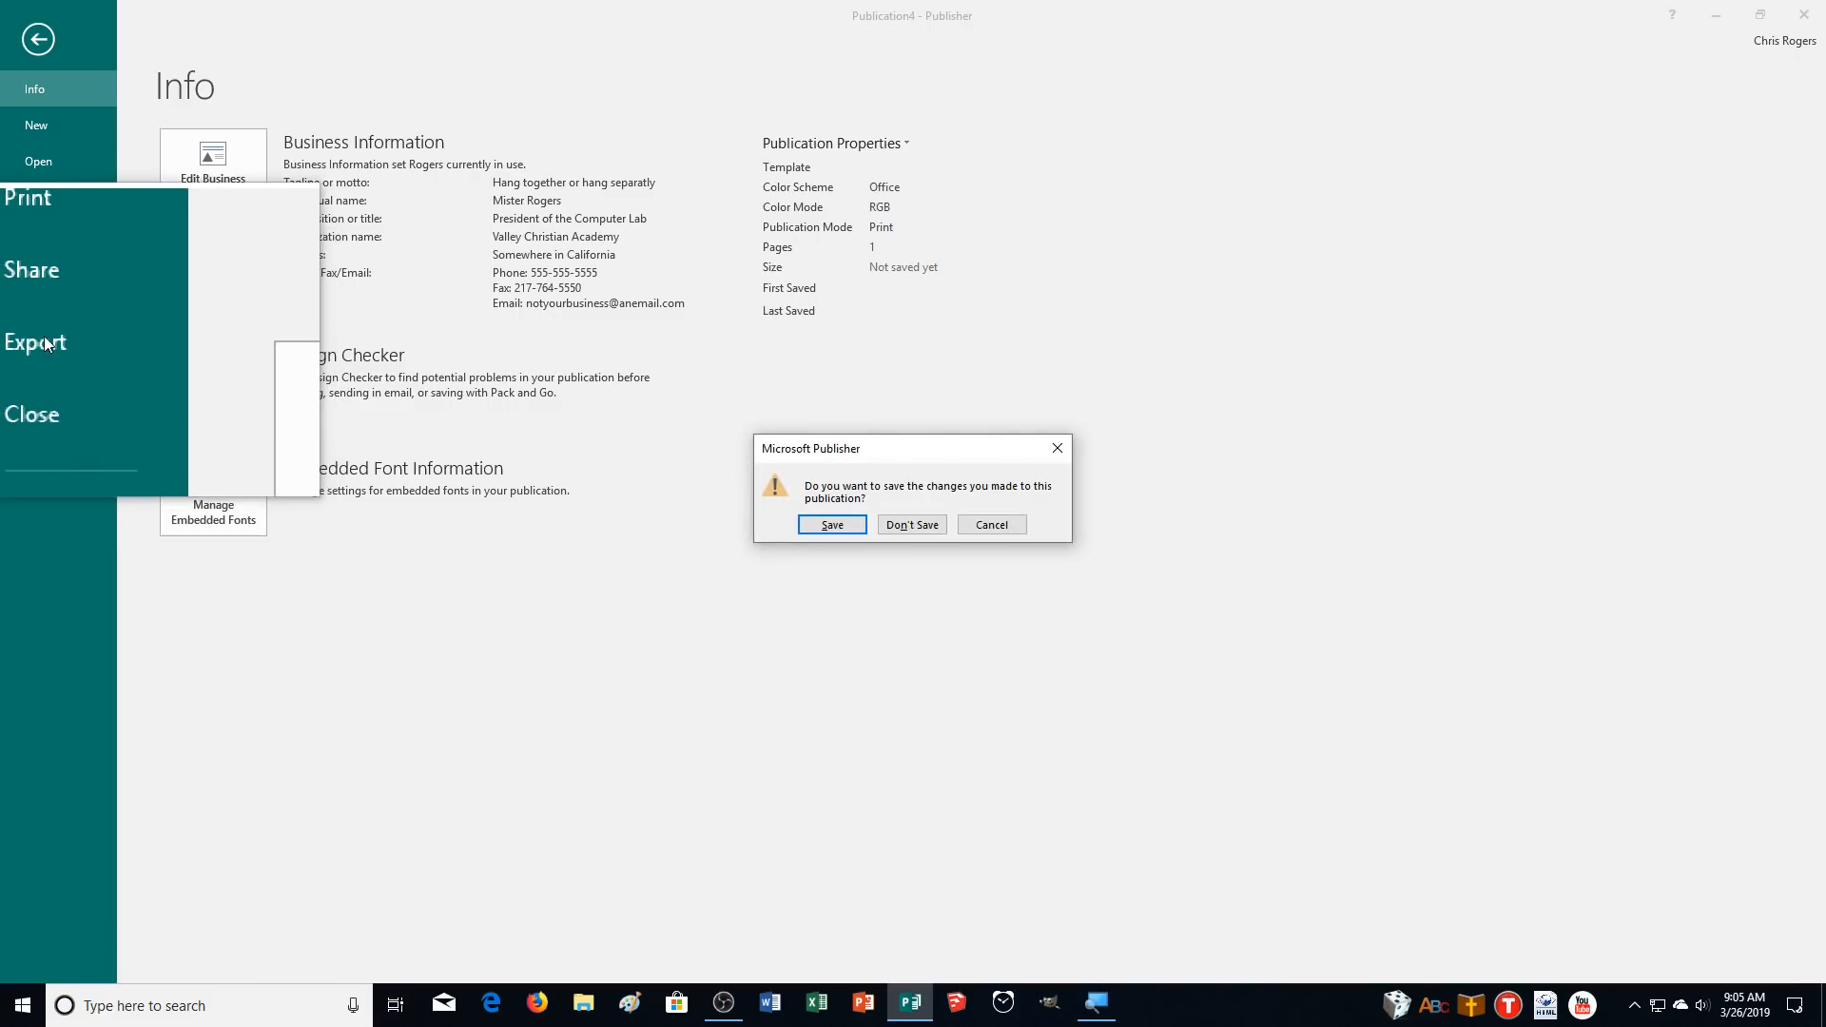
left_click(908, 518)
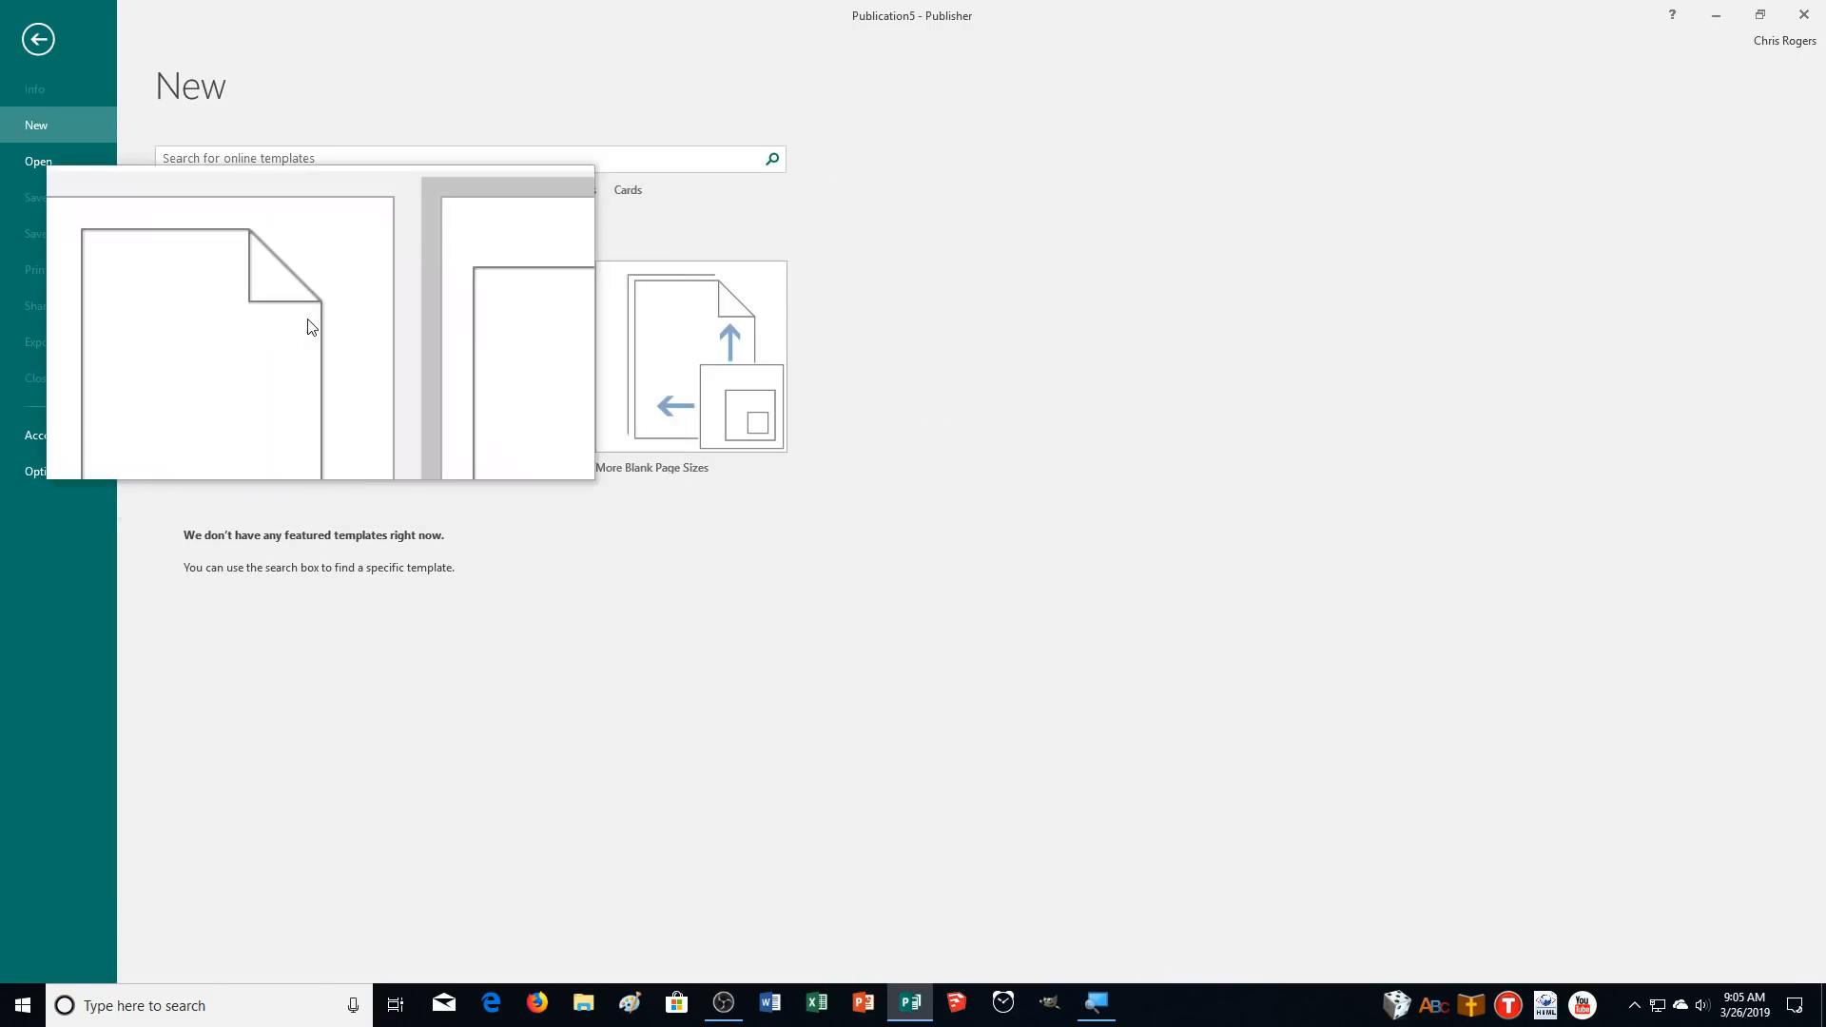
Open the PUB04 publication from the Downloads folder.
left_click(56, 163)
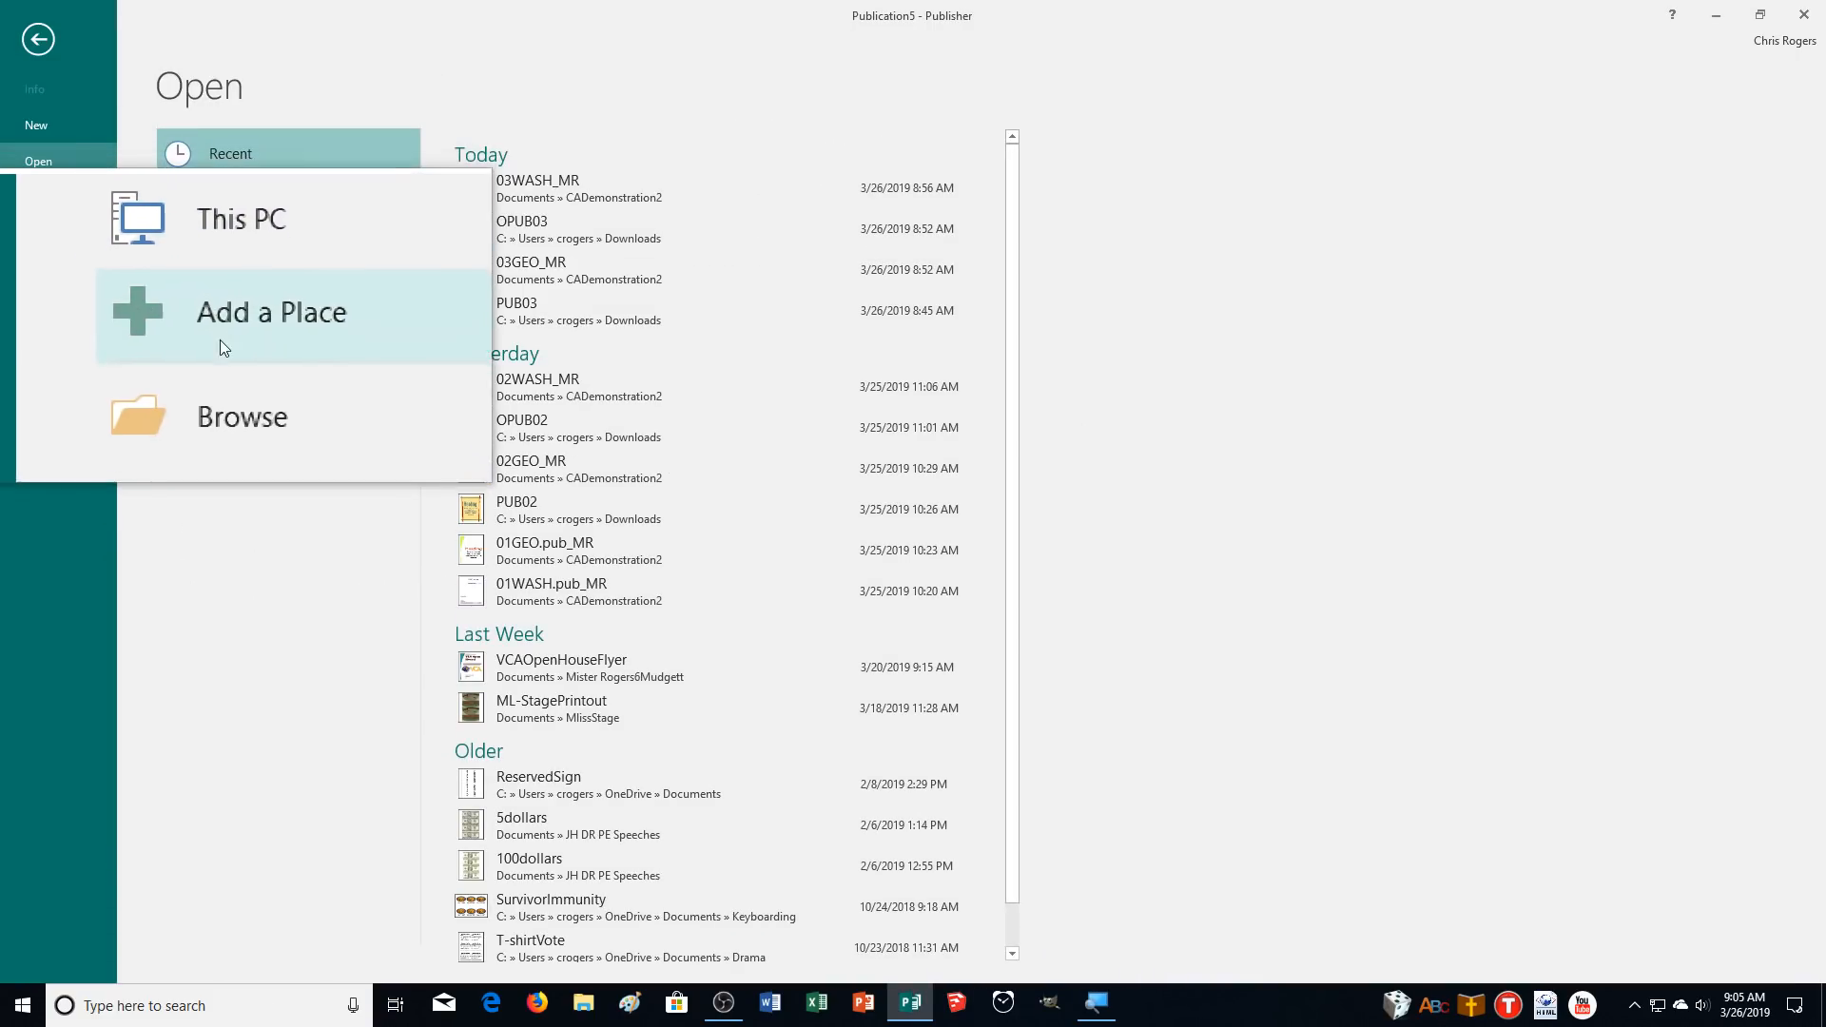
left_click(228, 378)
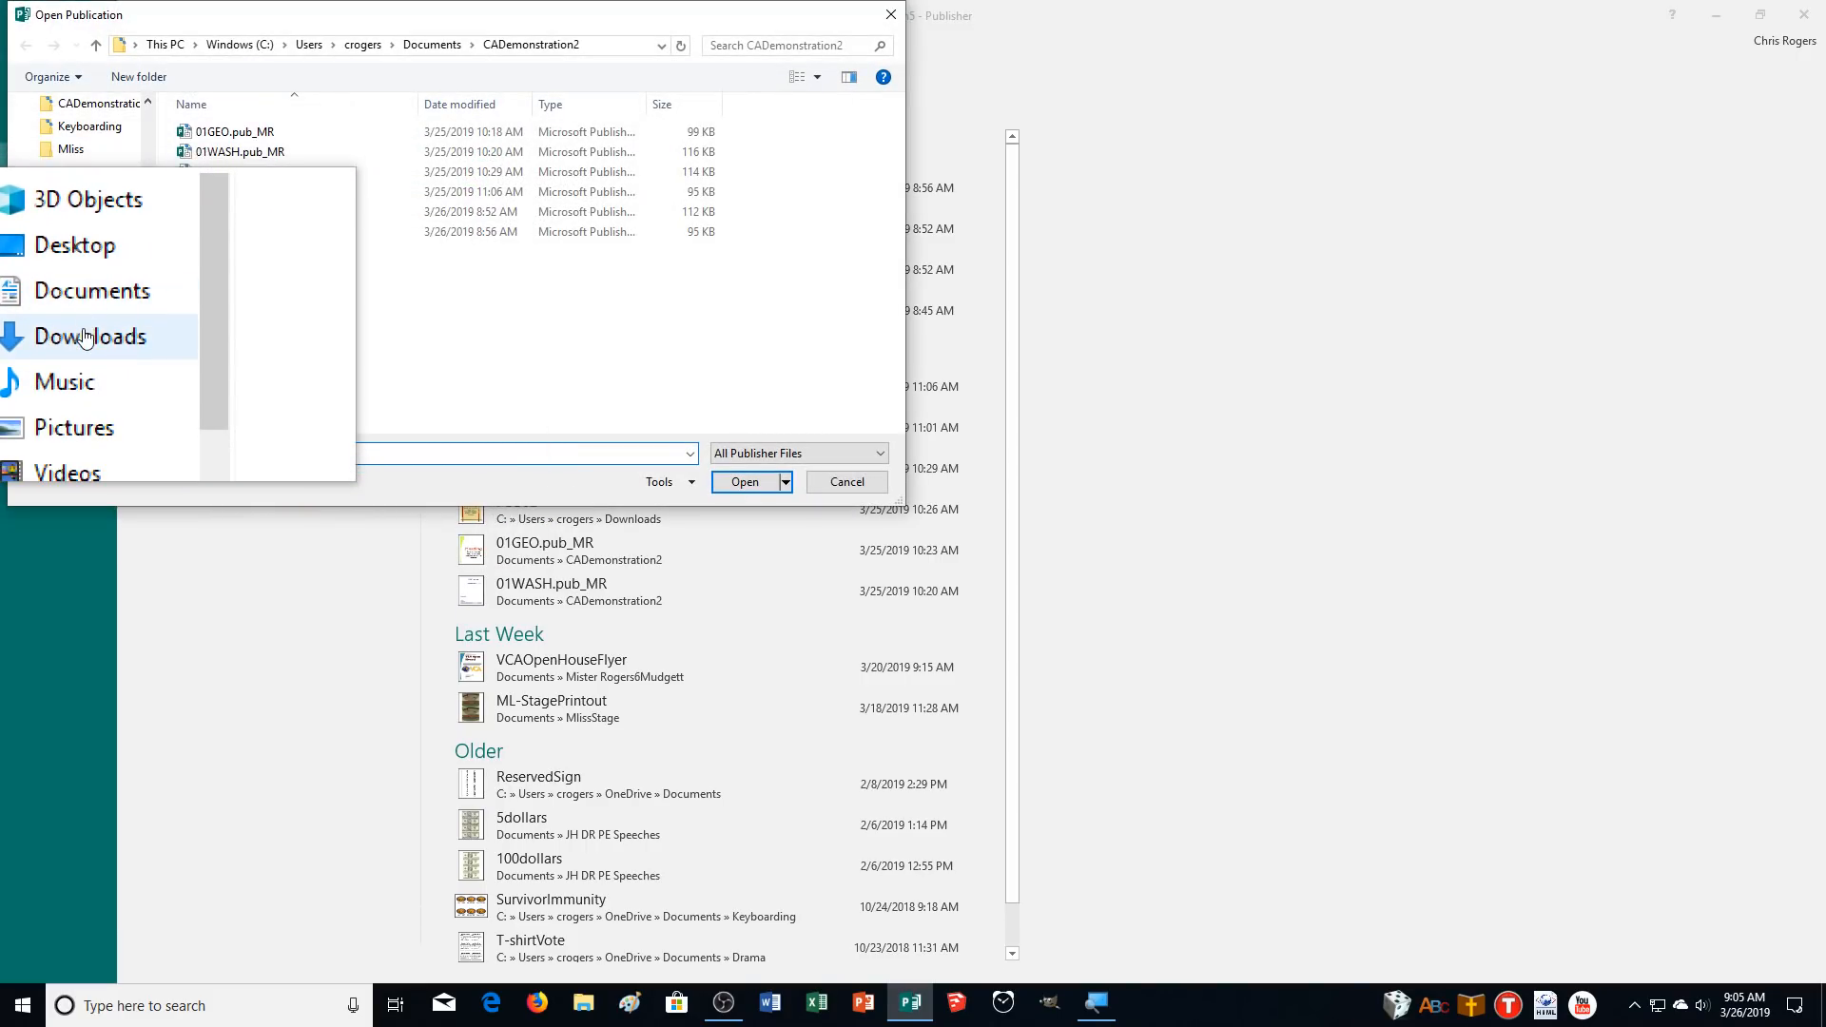
left_click(76, 338)
scroll(287, 291, "down", 6)
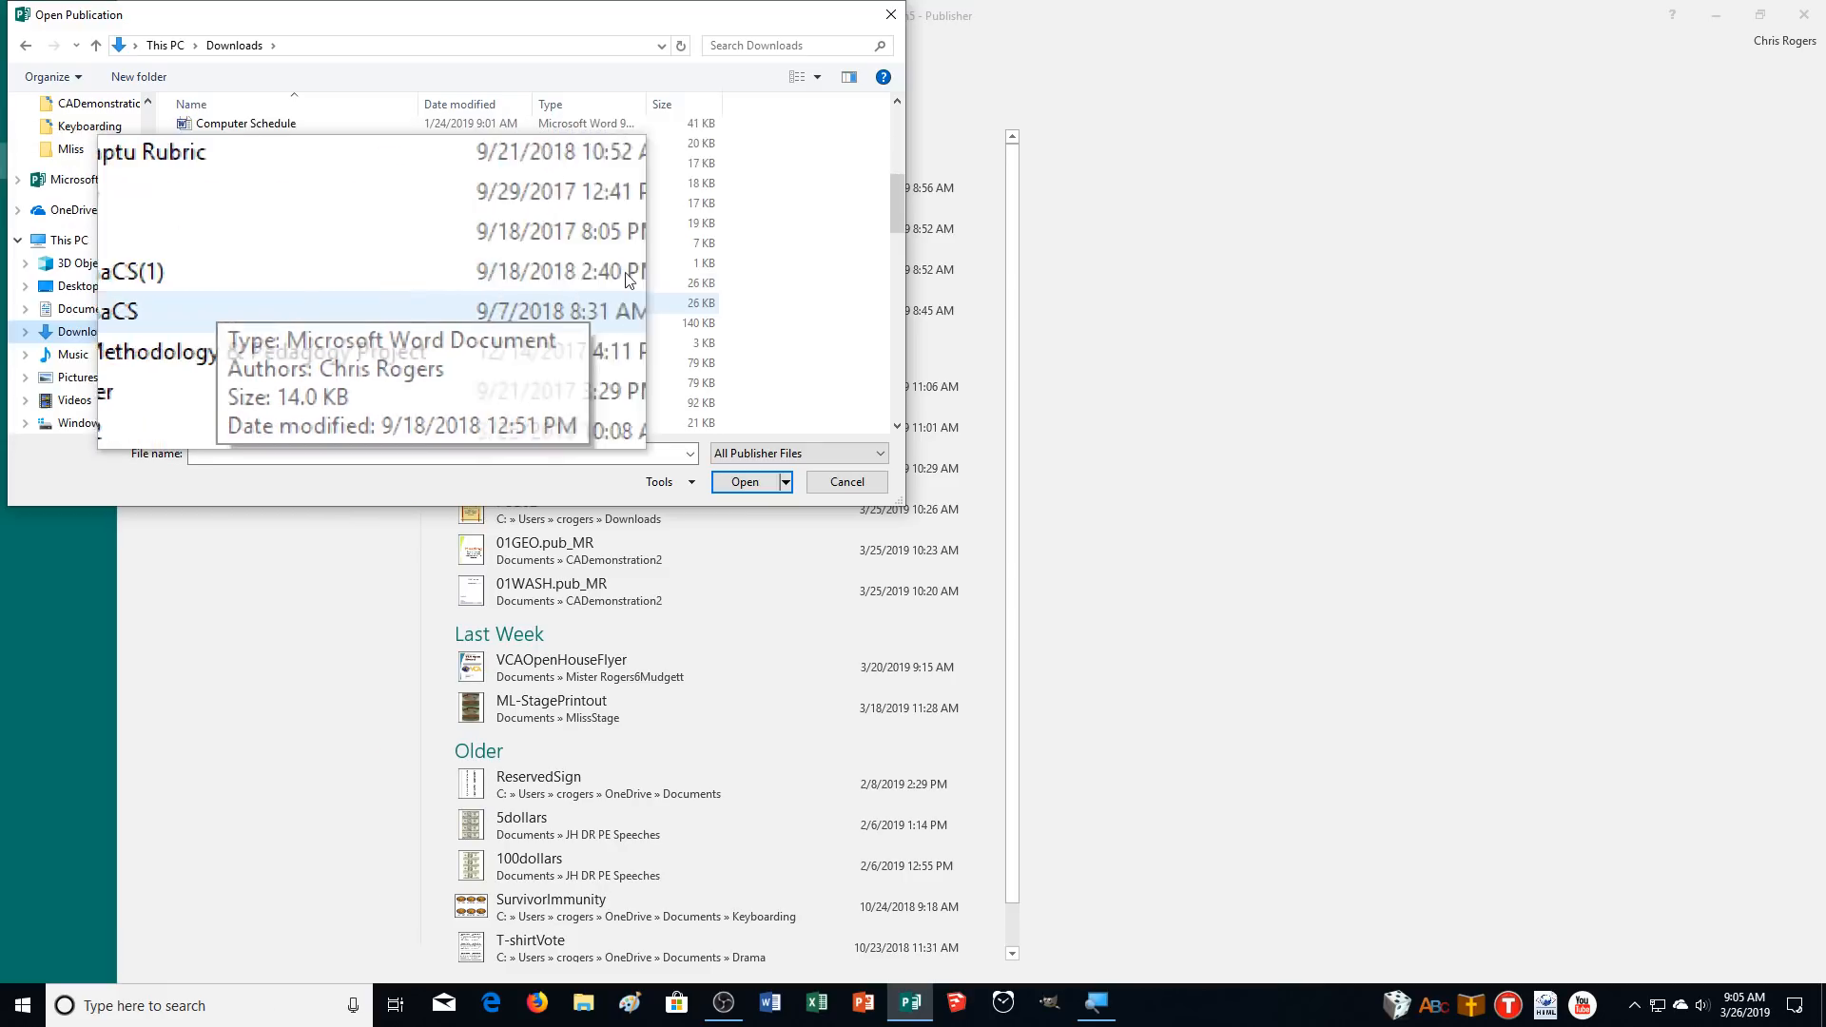
left_click_drag(894, 198, 892, 243)
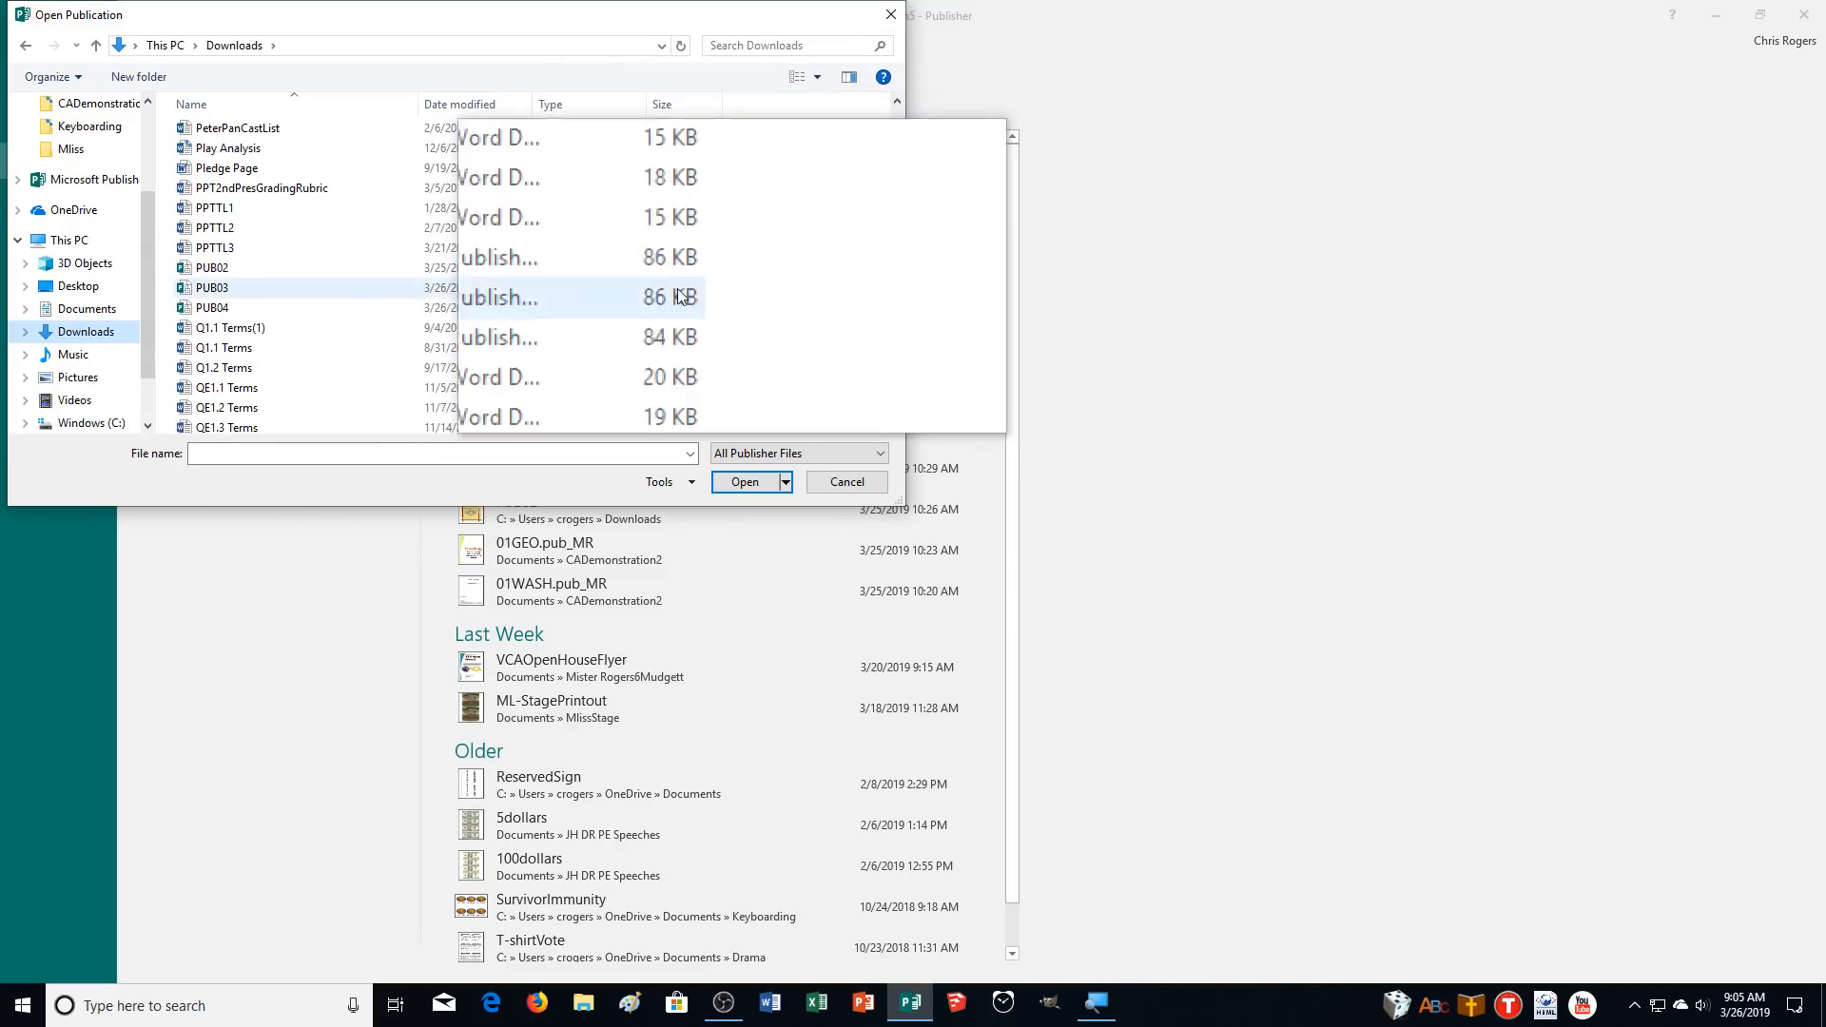
left_click(250, 307)
left_click(740, 483)
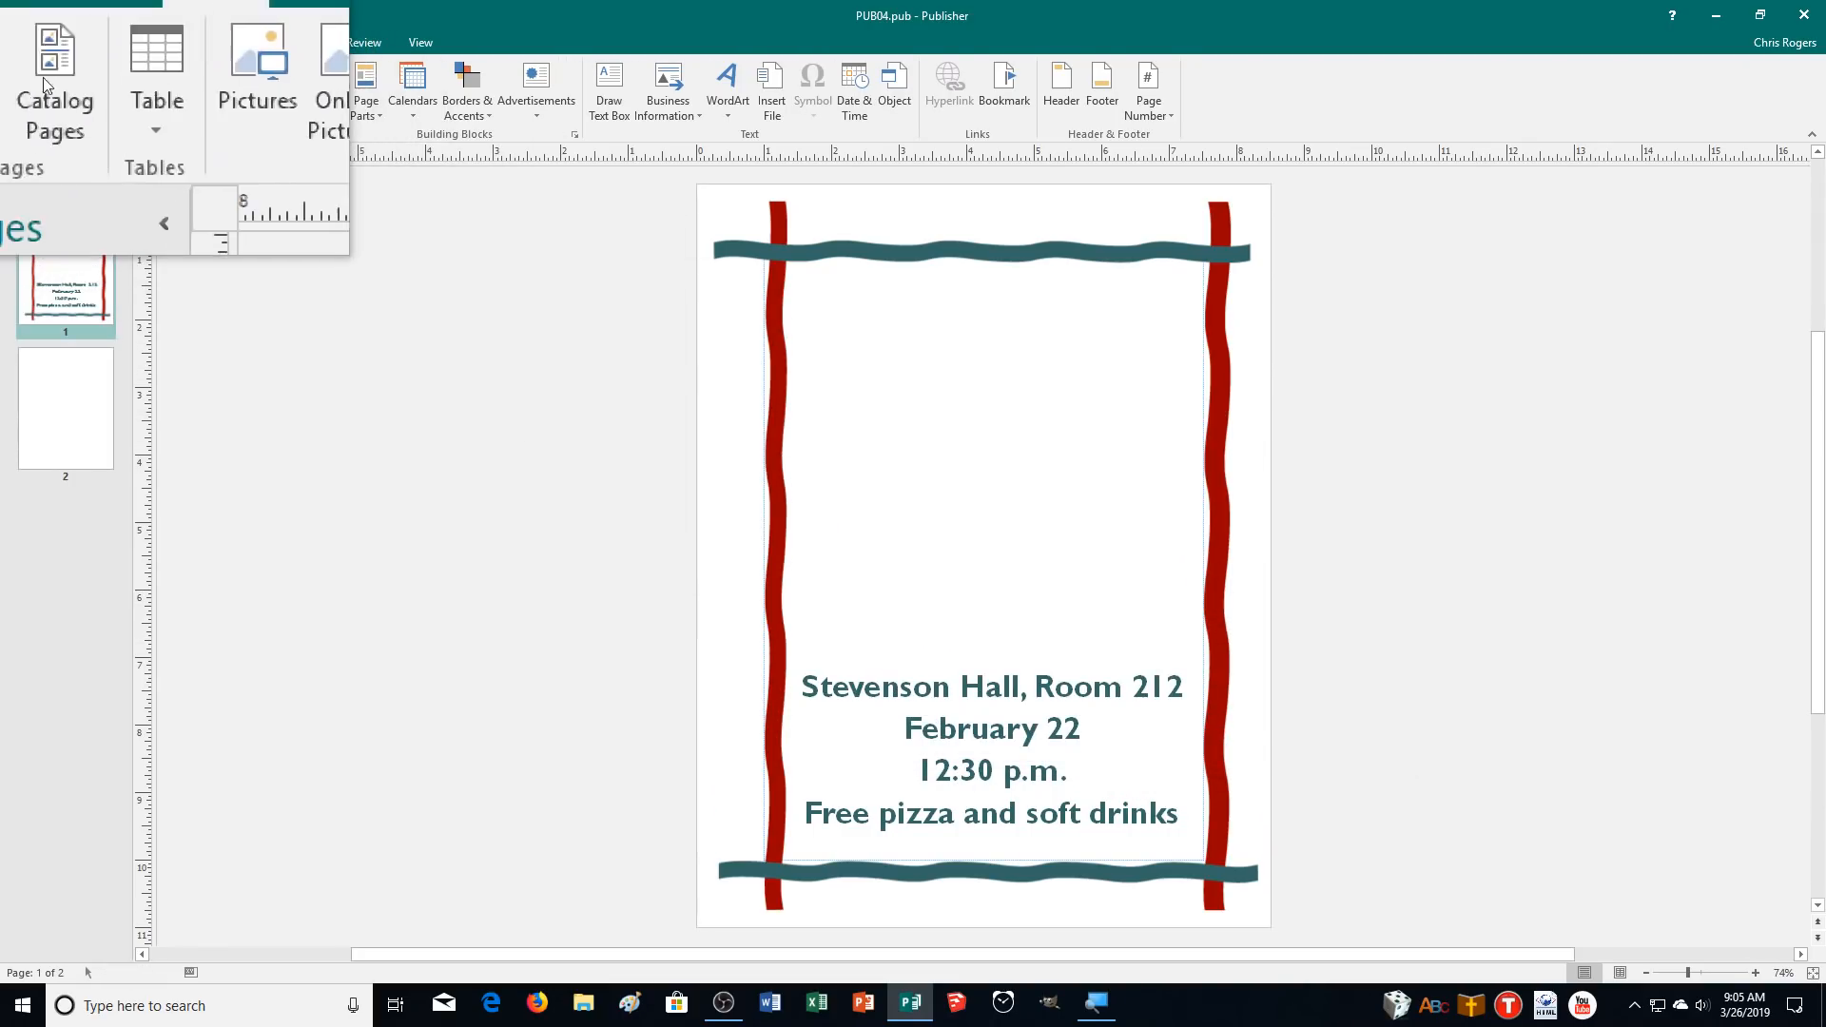
Save the publication as 04GEO_CR in the CADemonstration2 folder under Documents.
left_click(13, 48)
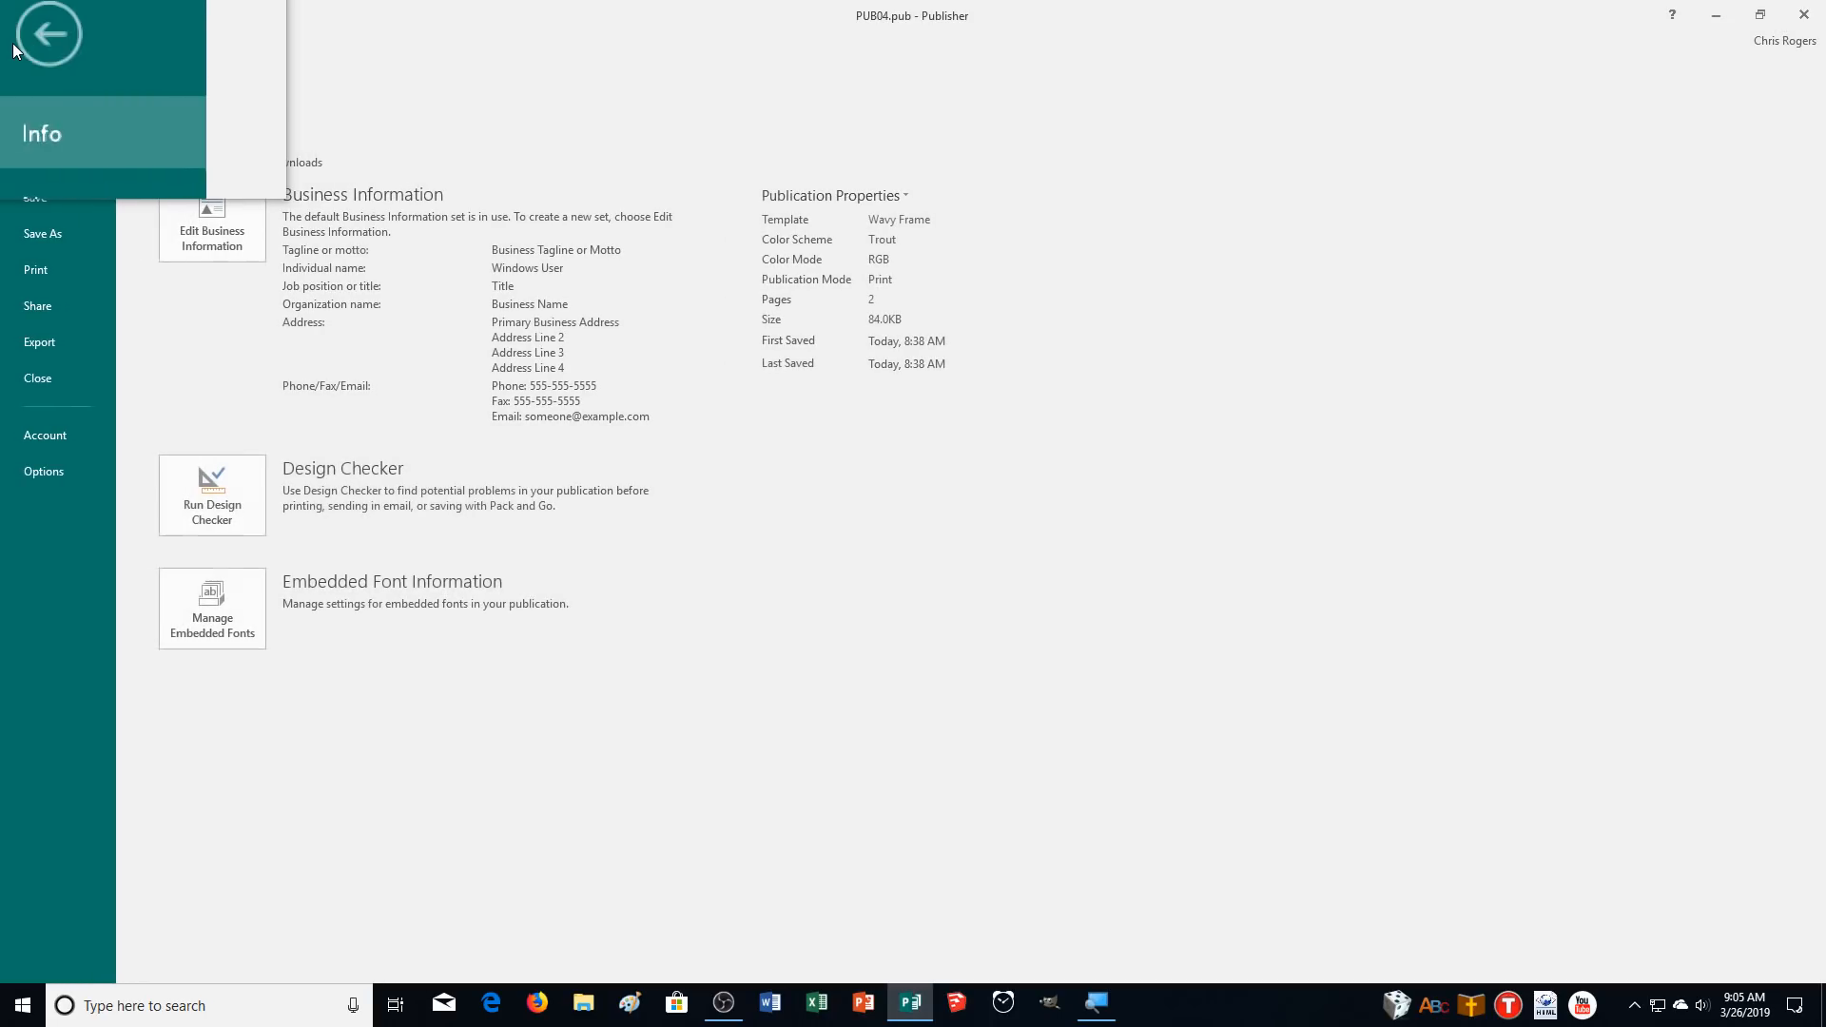
left_click(87, 230)
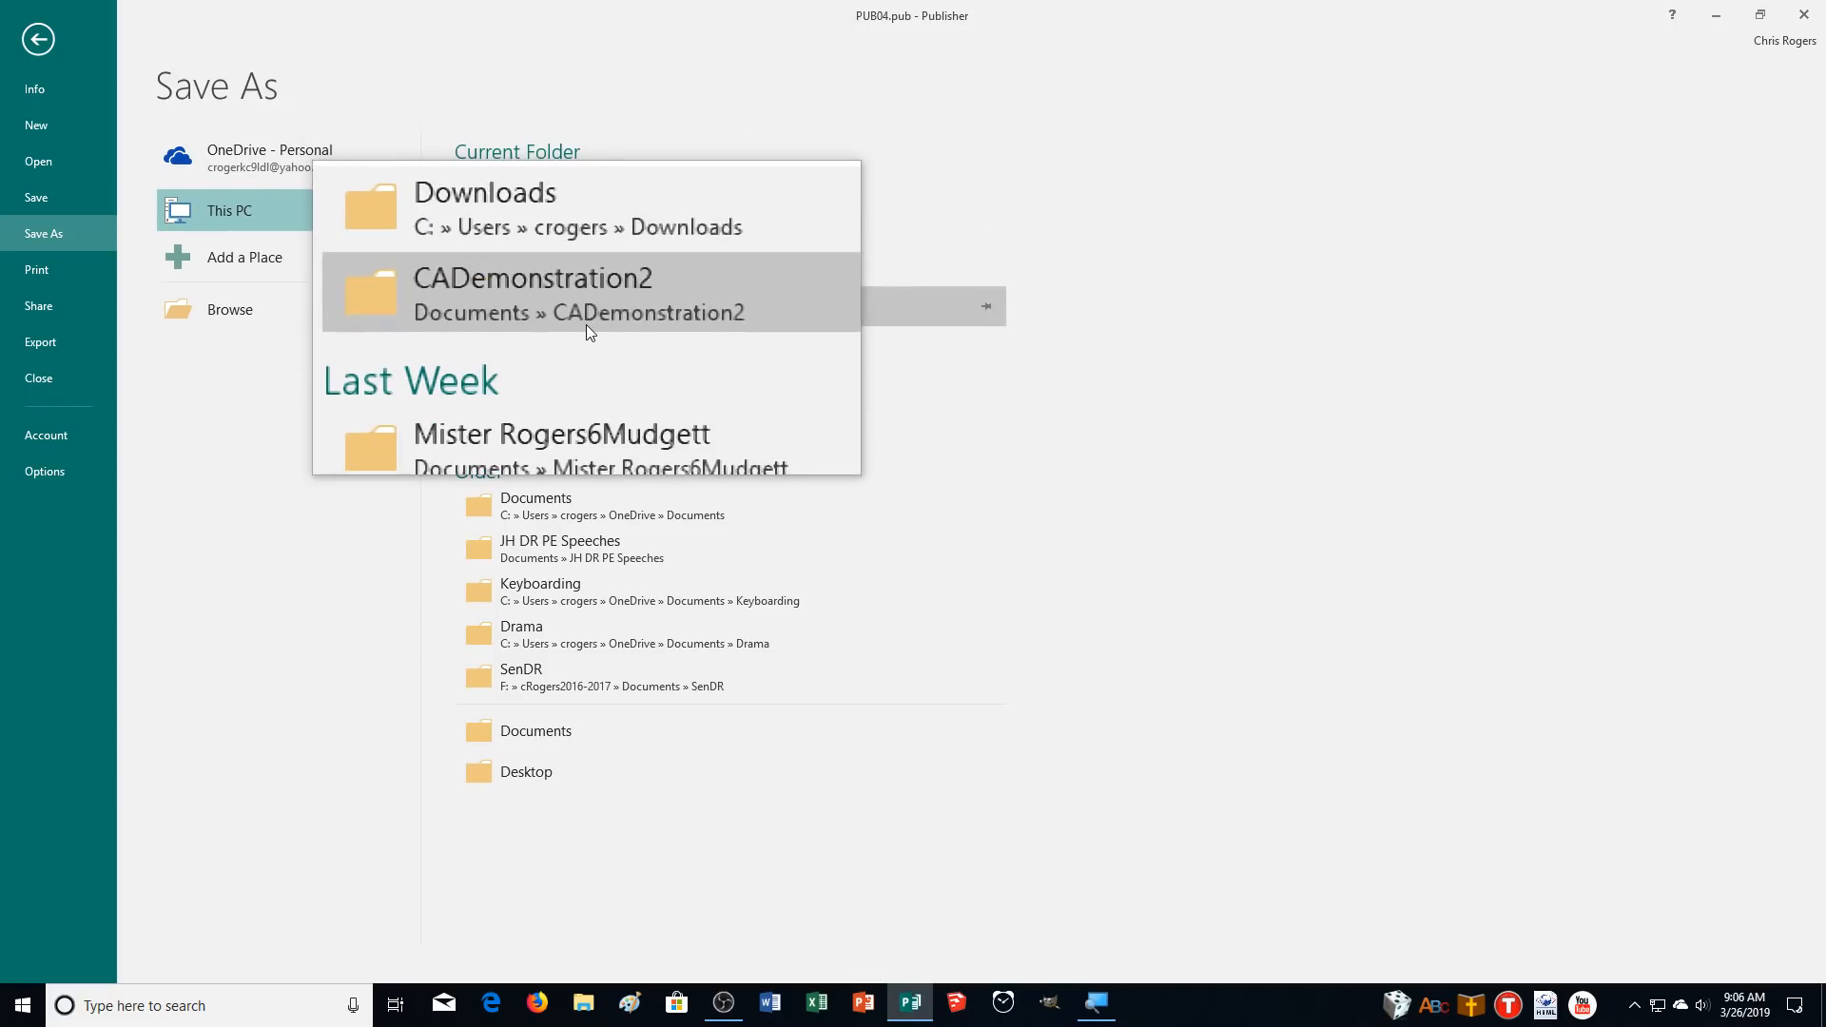
left_click(266, 311)
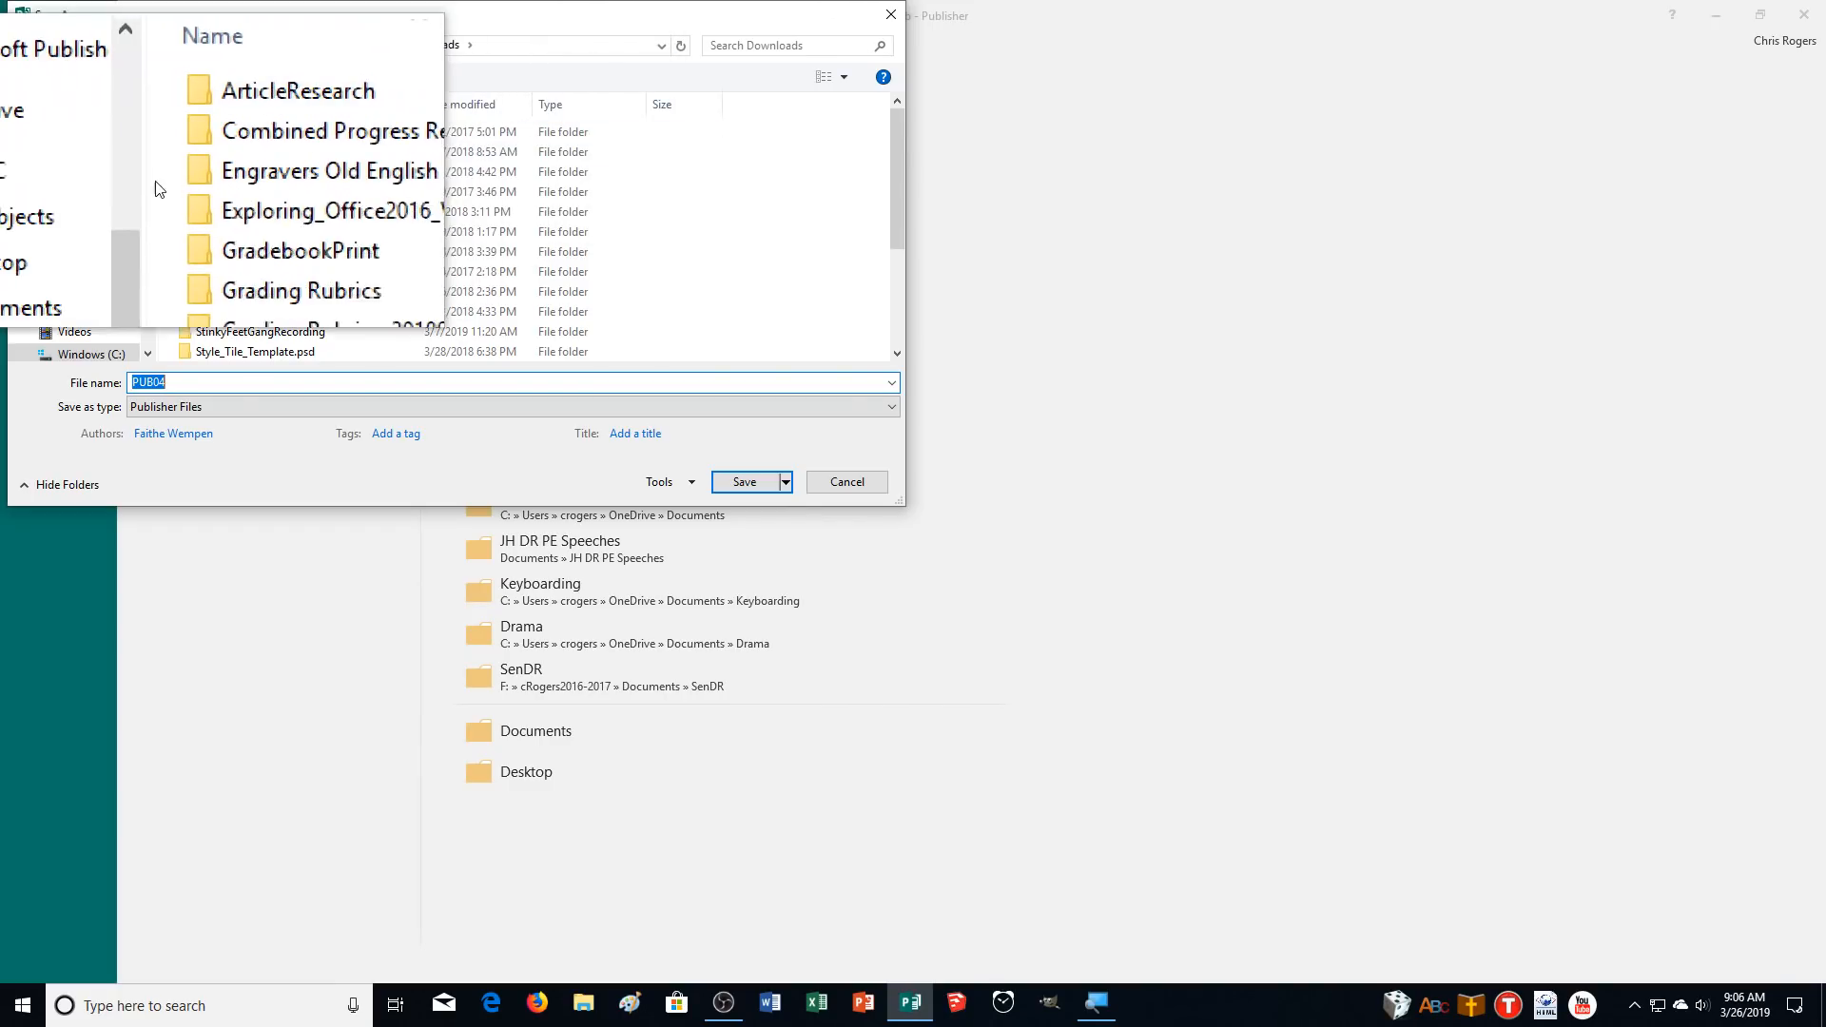
left_click(76, 246)
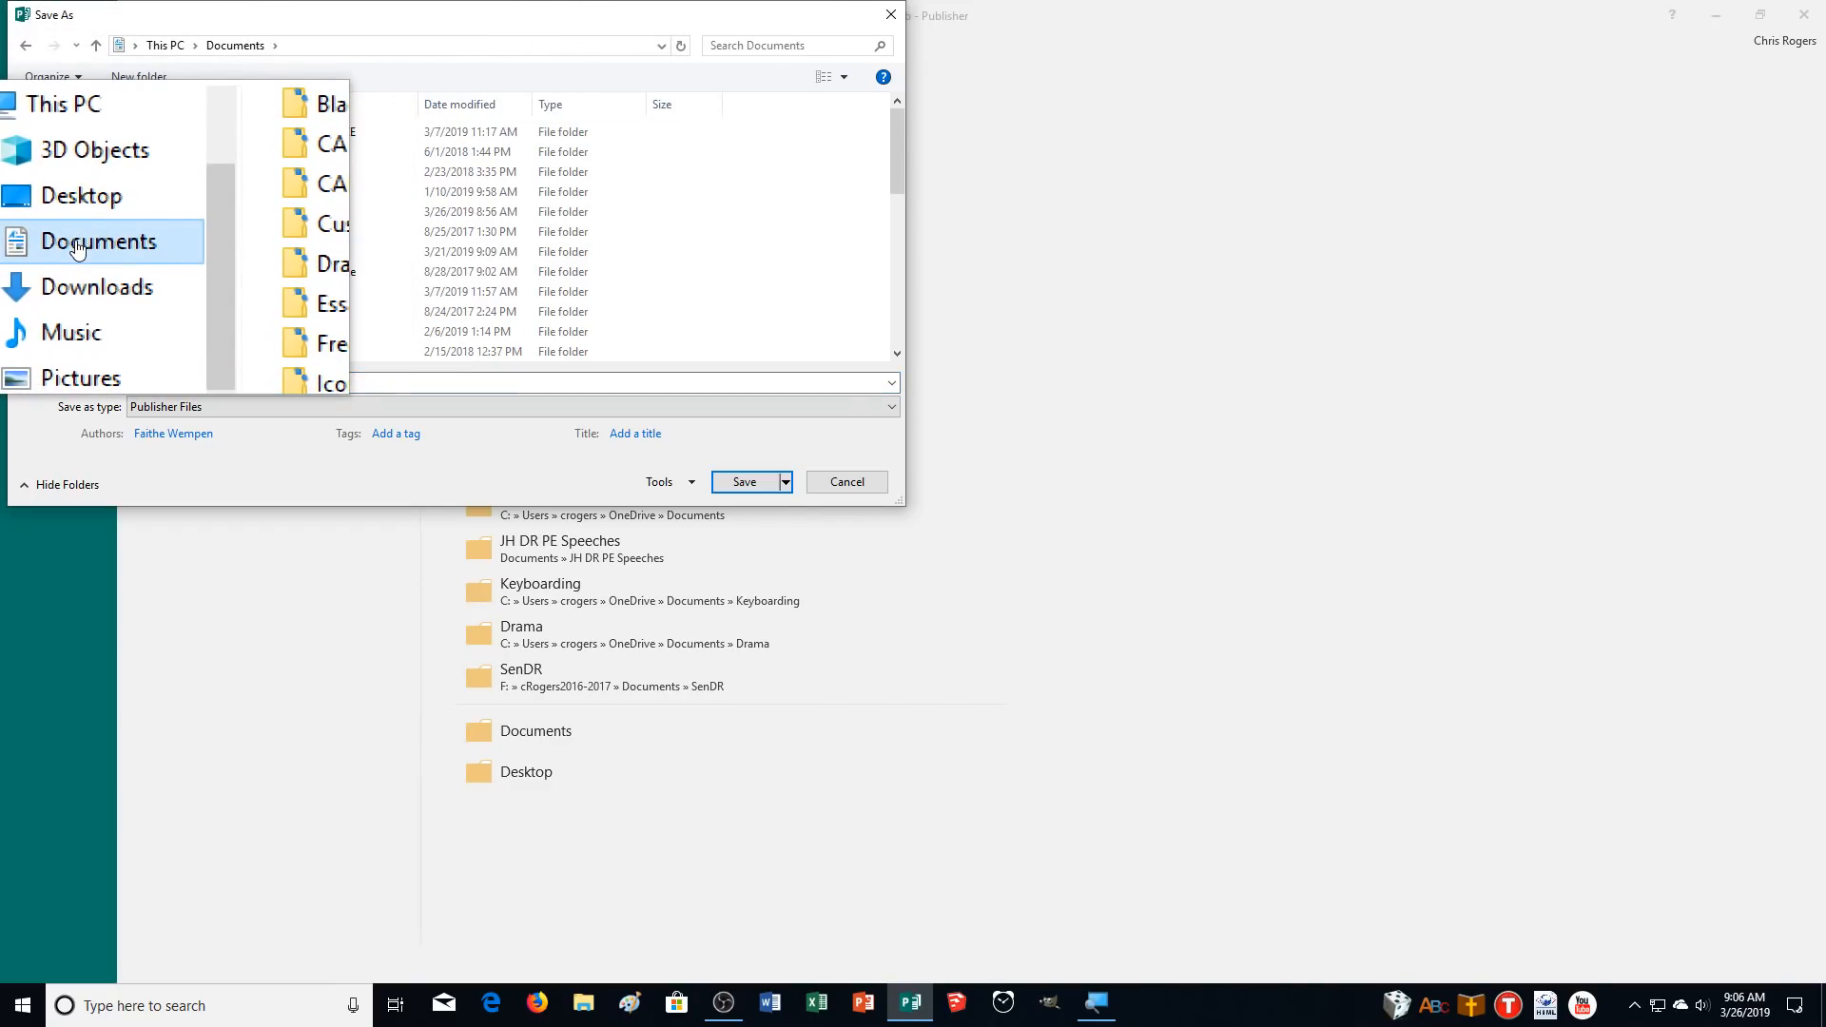
left_click(269, 215)
double_click(264, 207)
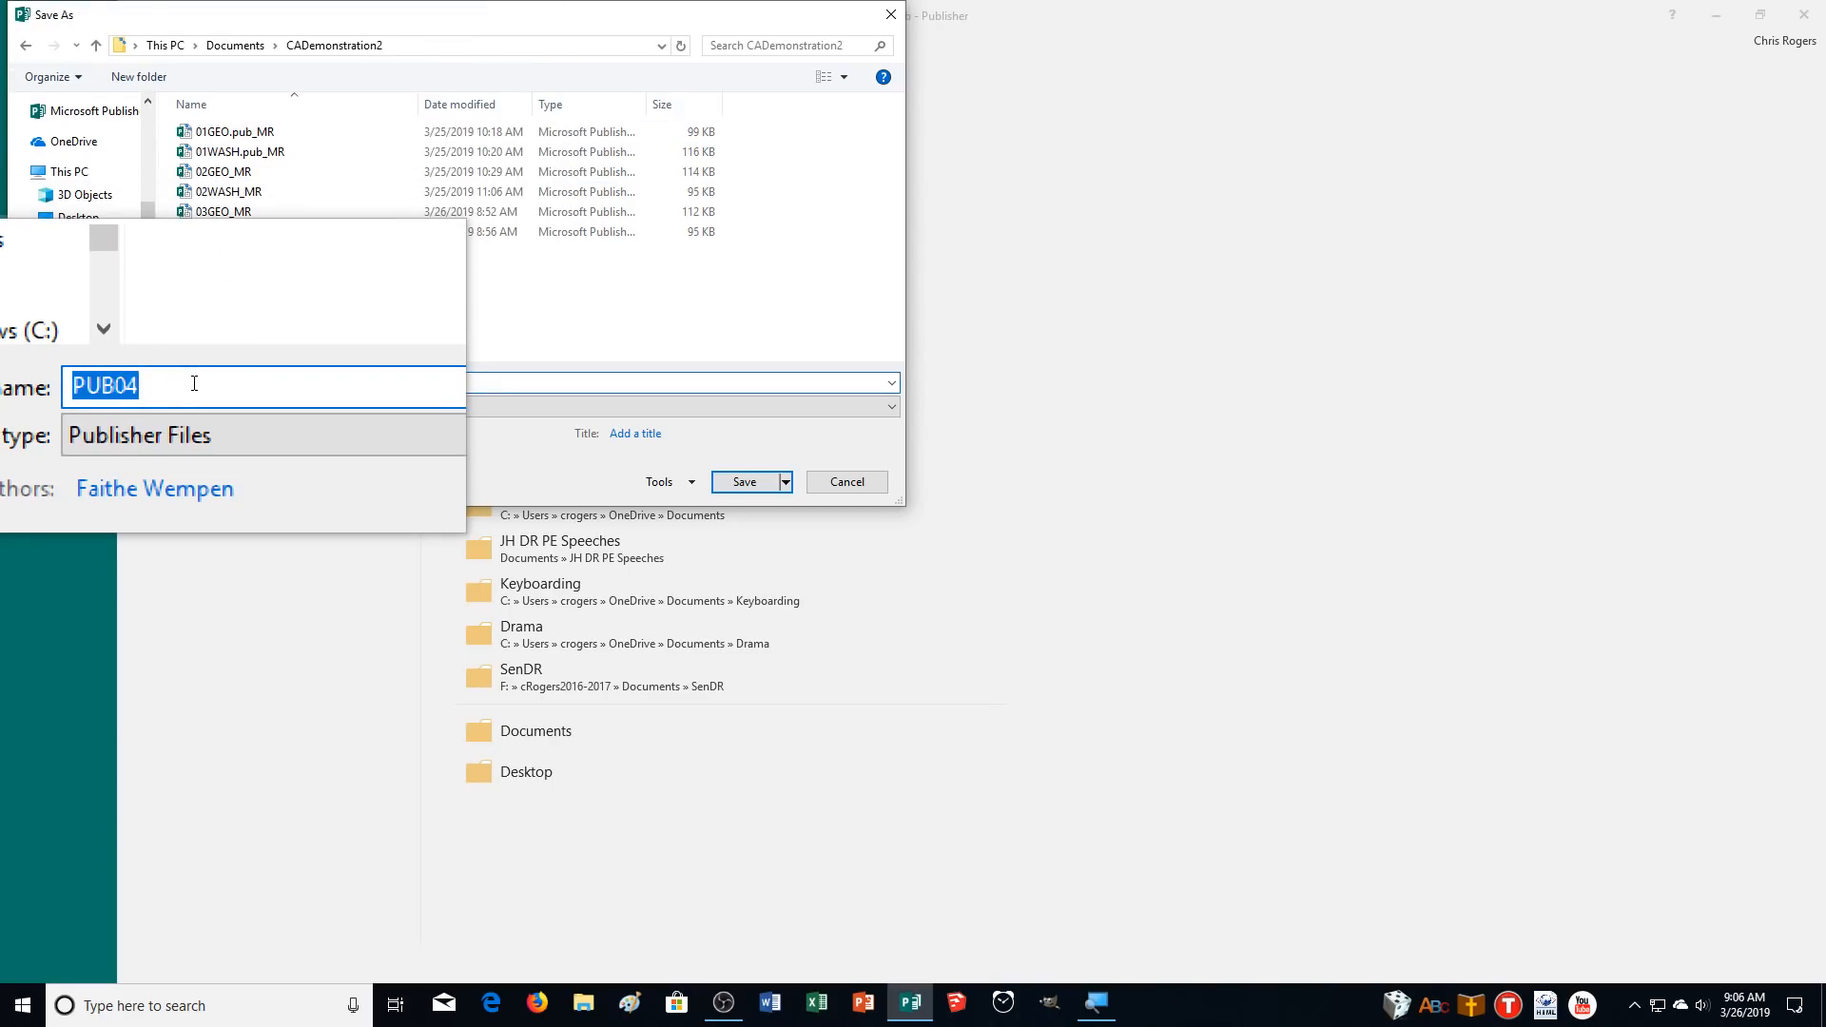
type("04GEO_CR")
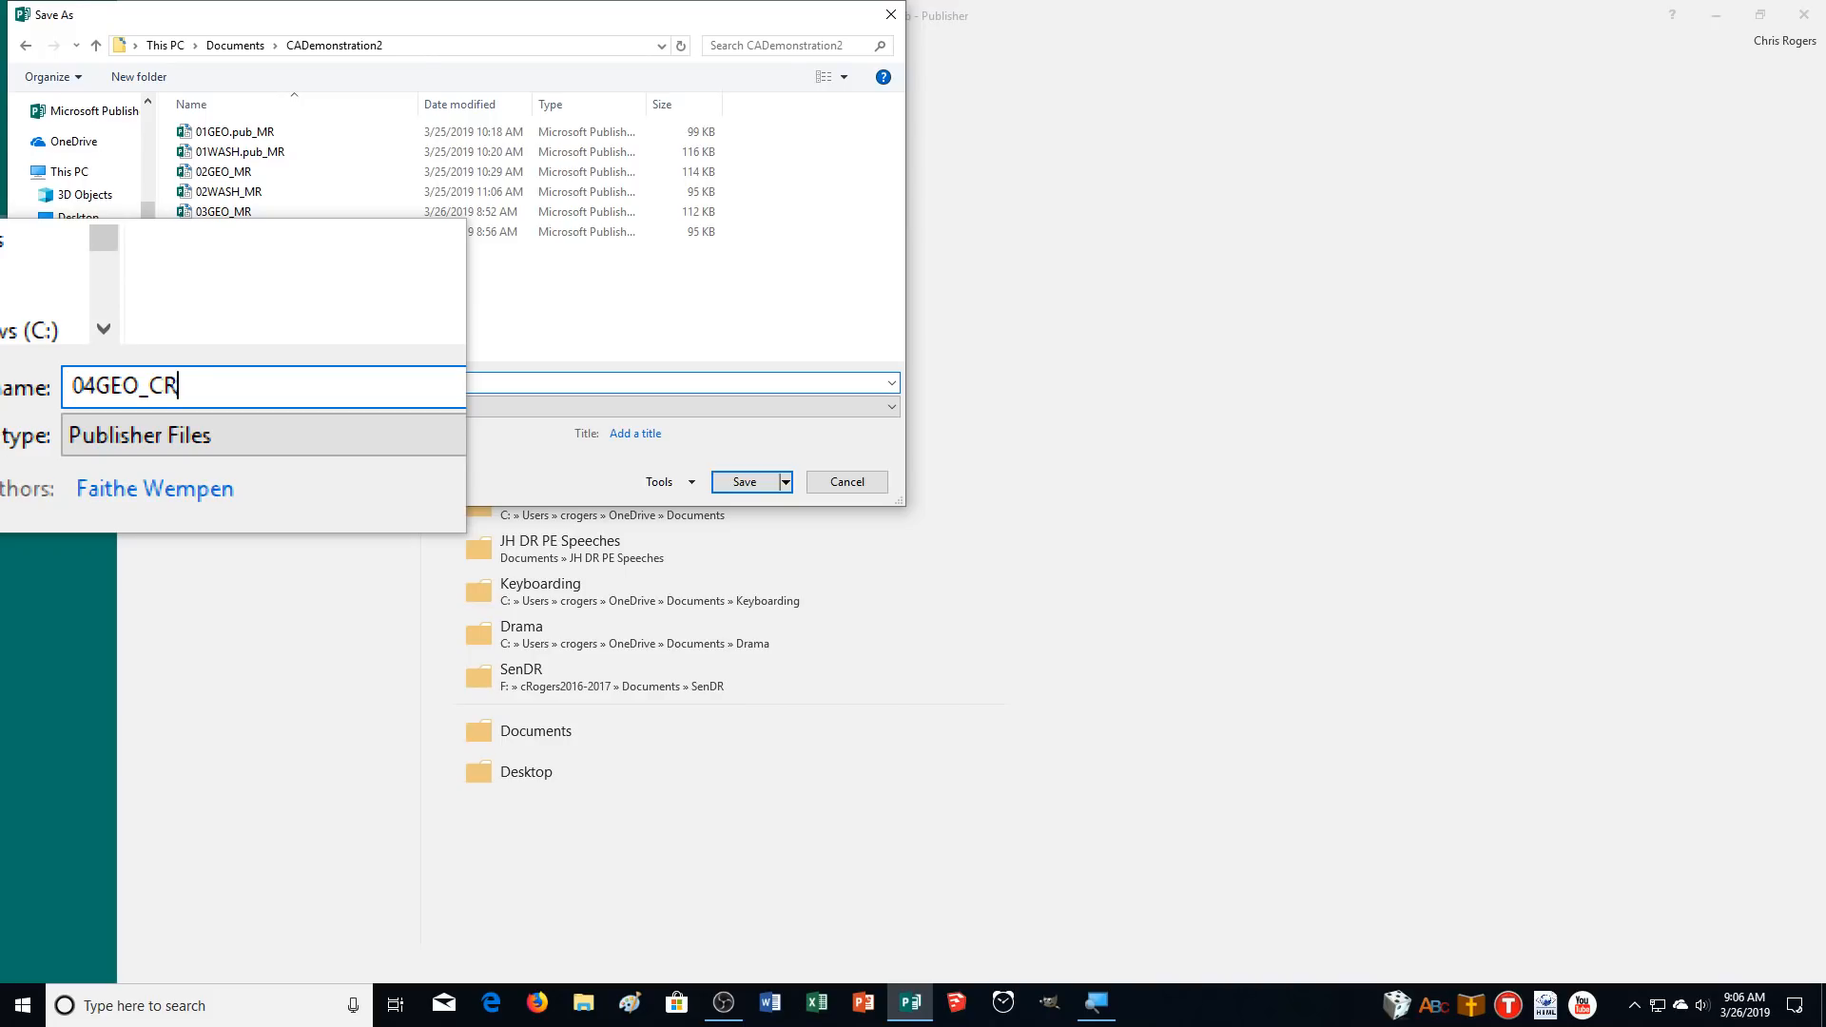
key("Return")
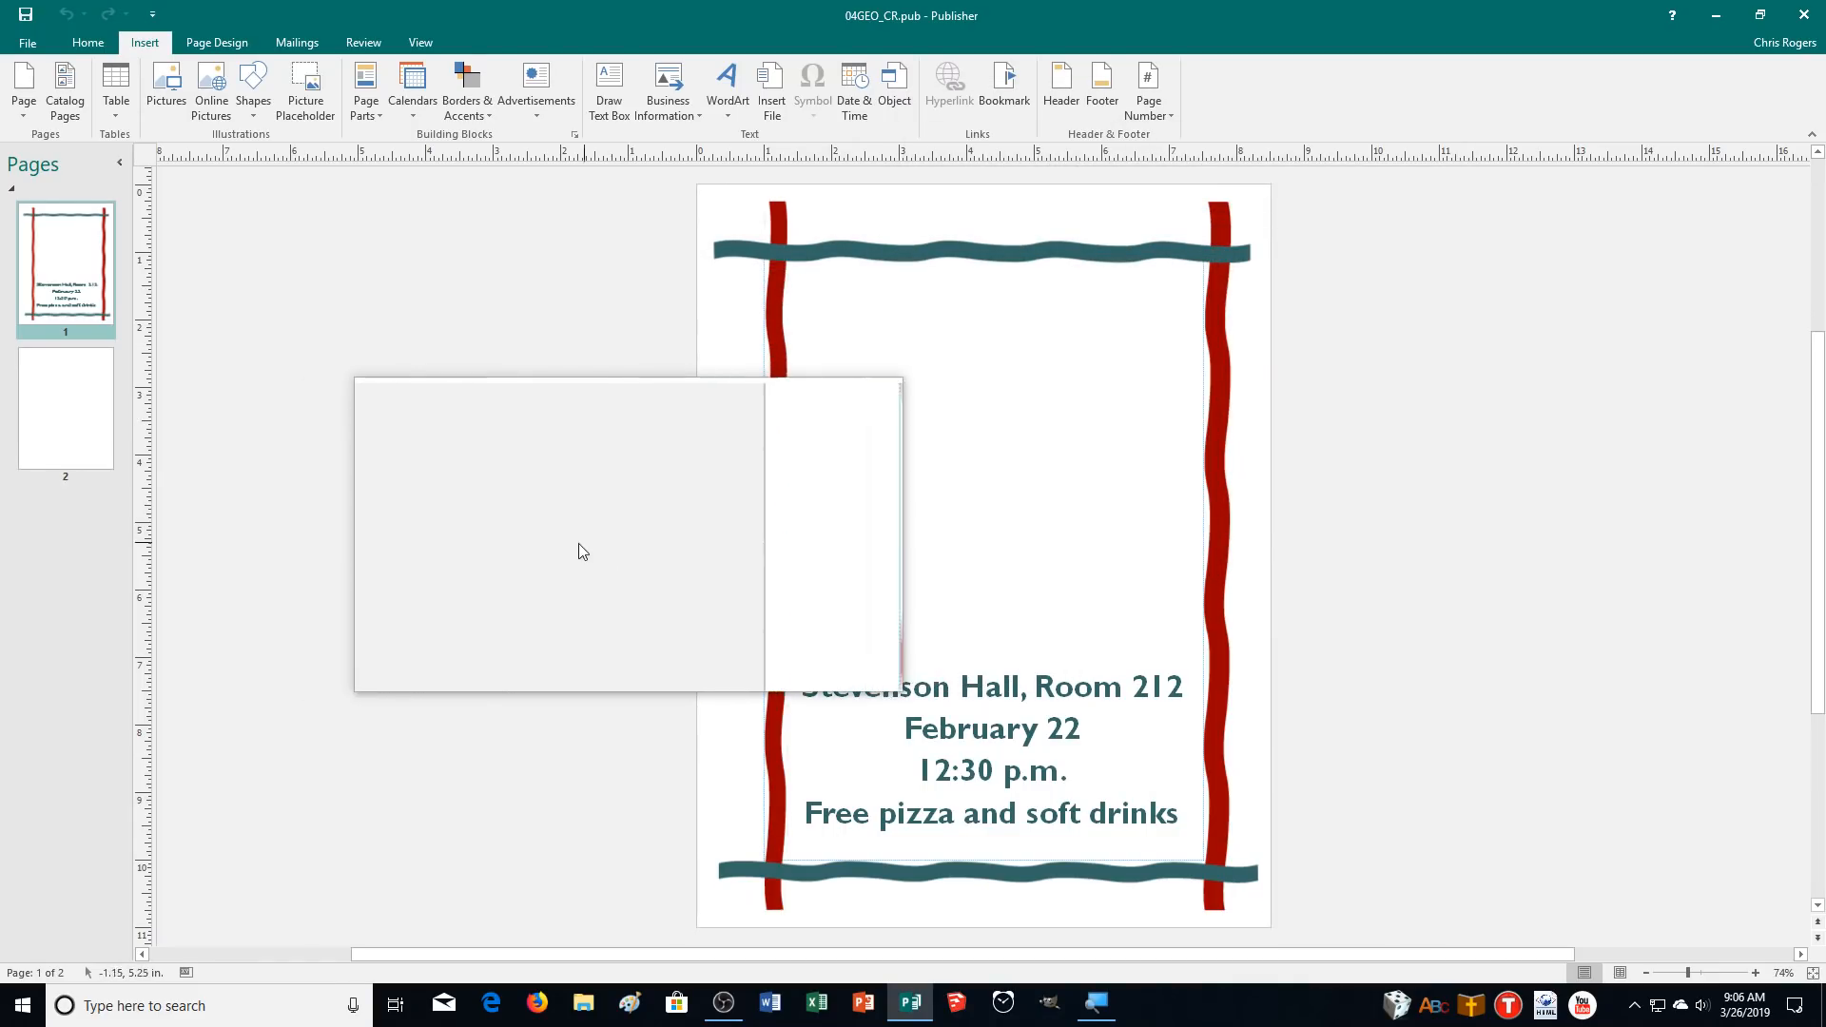
Draw a text box about 6 x 5.8 in inside the frame above the event details and set its text fit to Best Fit.
left_click(610, 90)
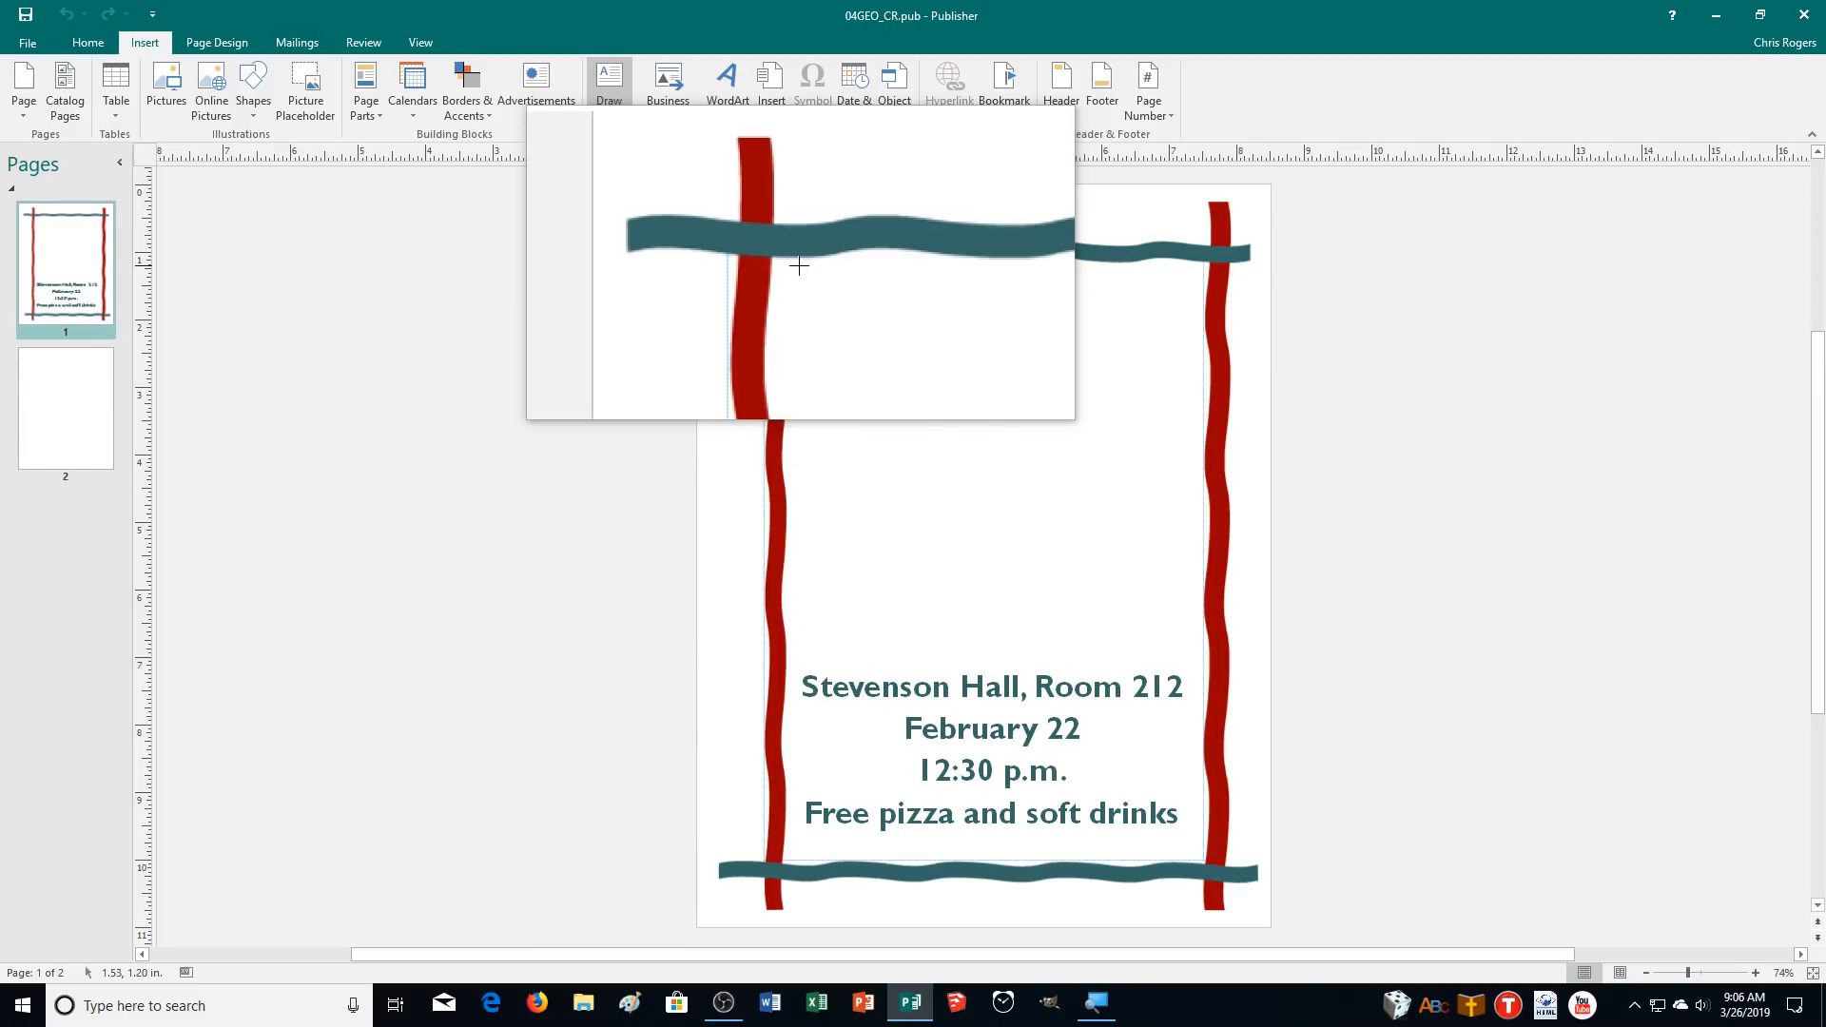
mouse_move(791, 268)
left_mouse_down()
mouse_move(982, 538)
mouse_move(1122, 654)
mouse_move(1195, 665)
left_mouse_up()
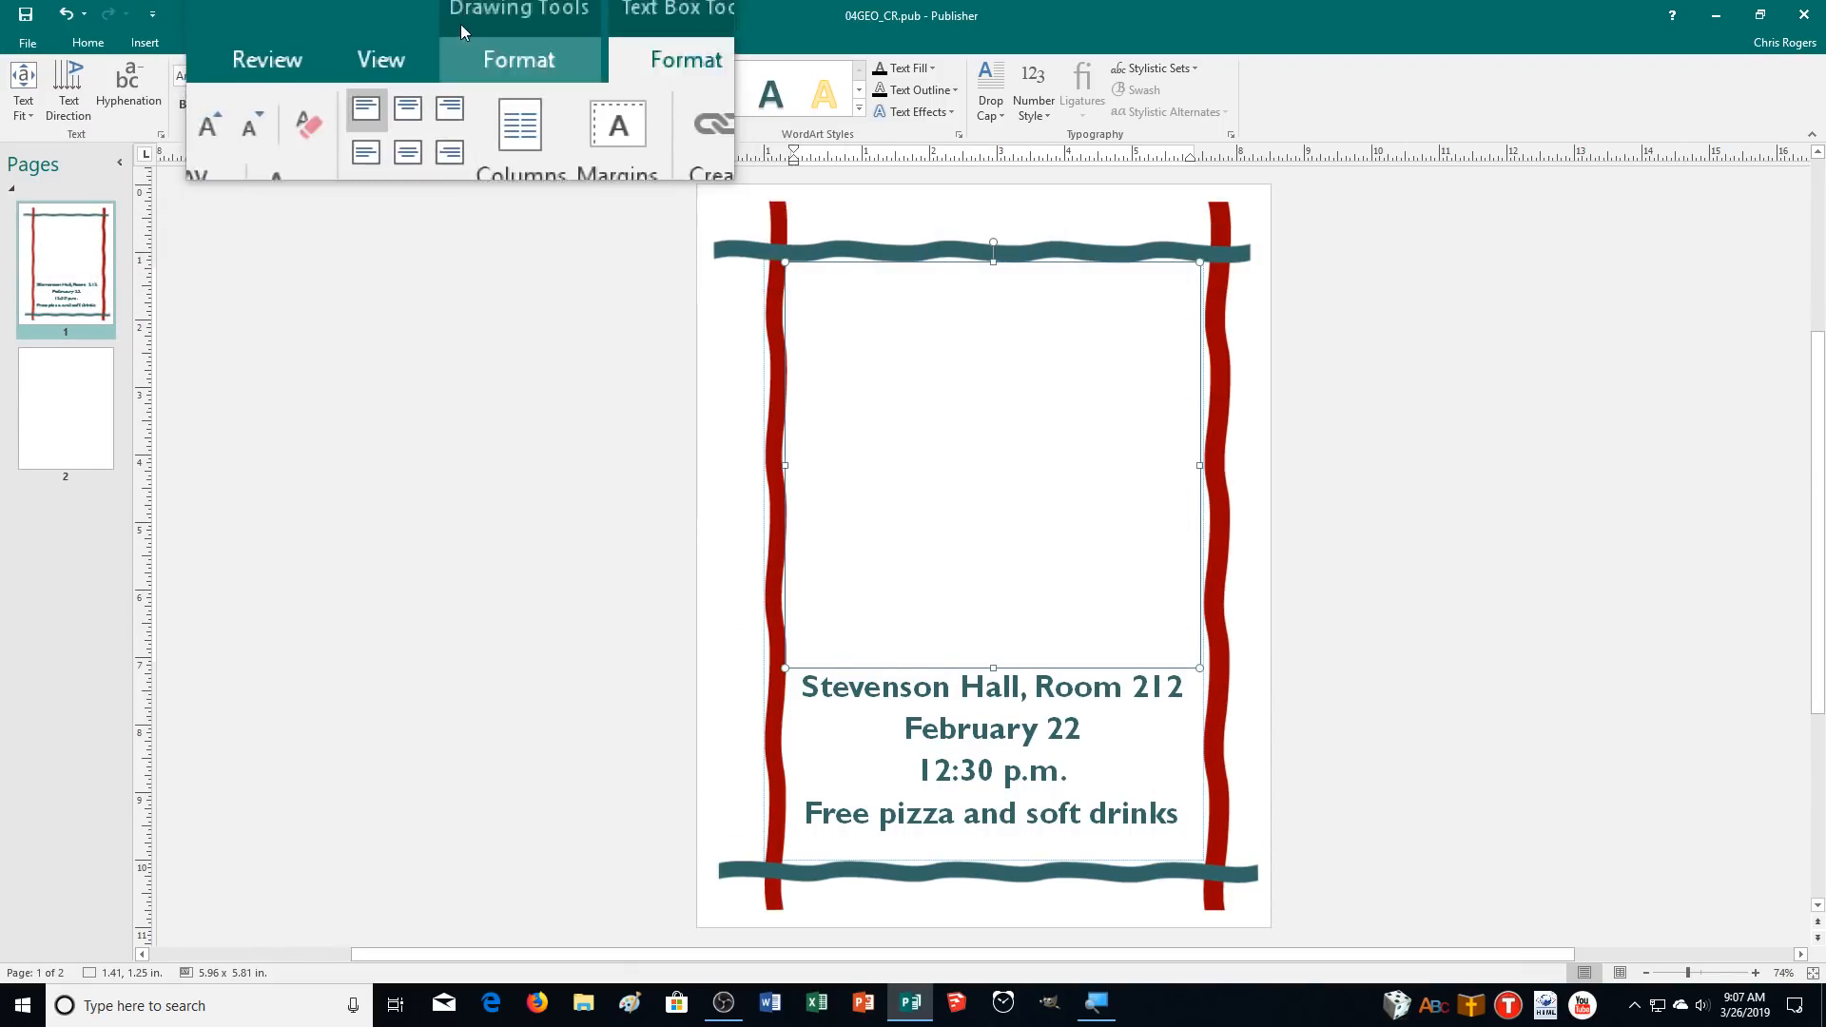
left_click(15, 95)
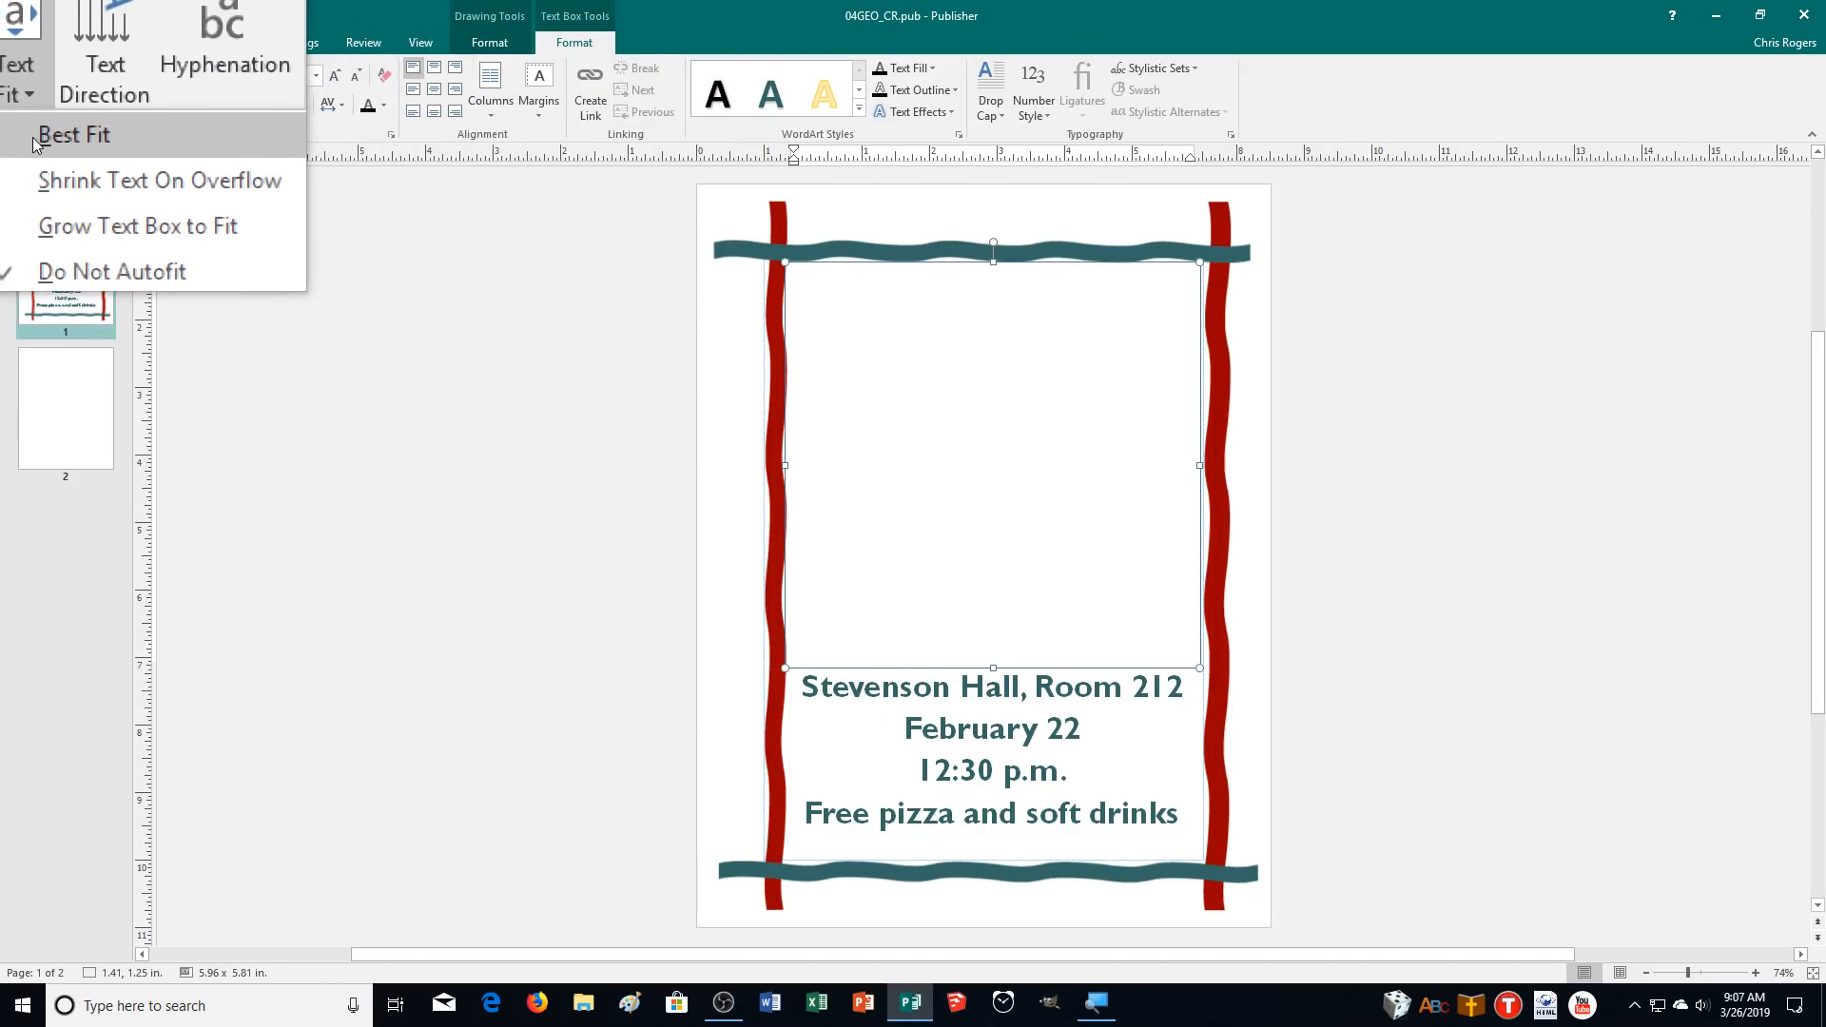
left_click(42, 125)
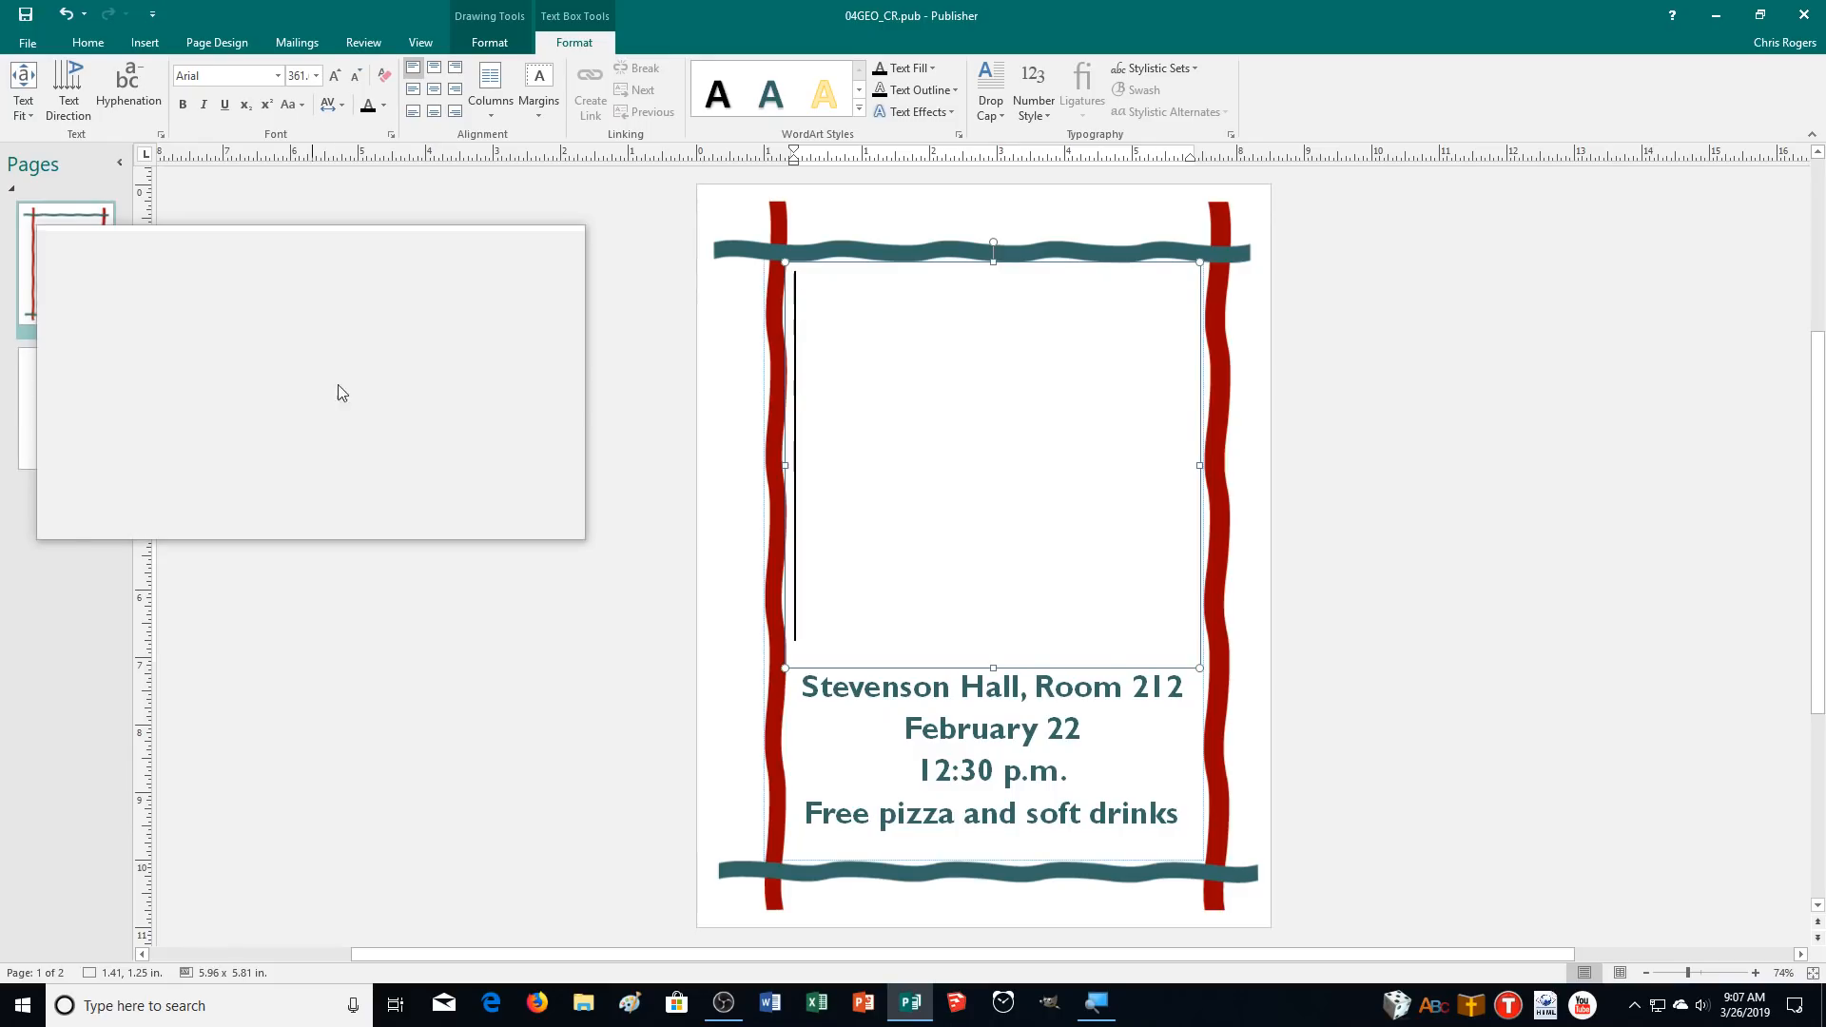
Shrink the text box's height to about 1.9 in.
left_click_drag(990, 664, 990, 486)
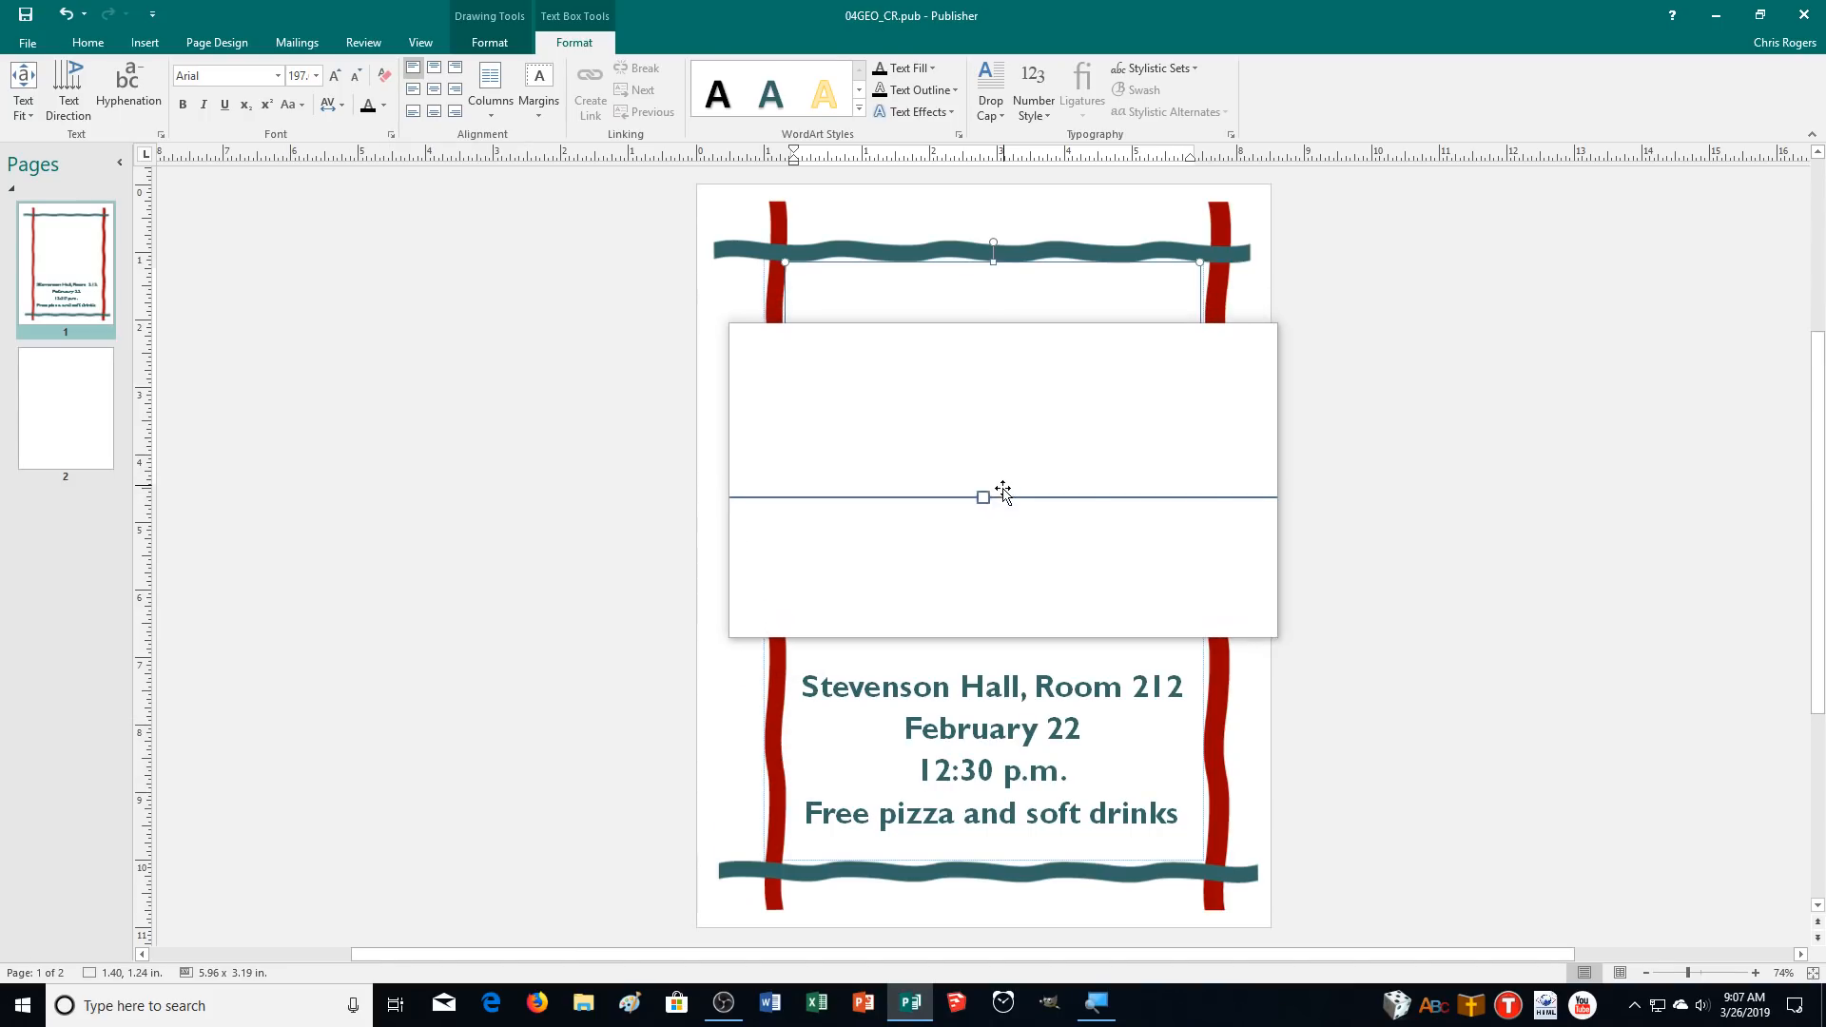
left_click_drag(990, 489, 978, 402)
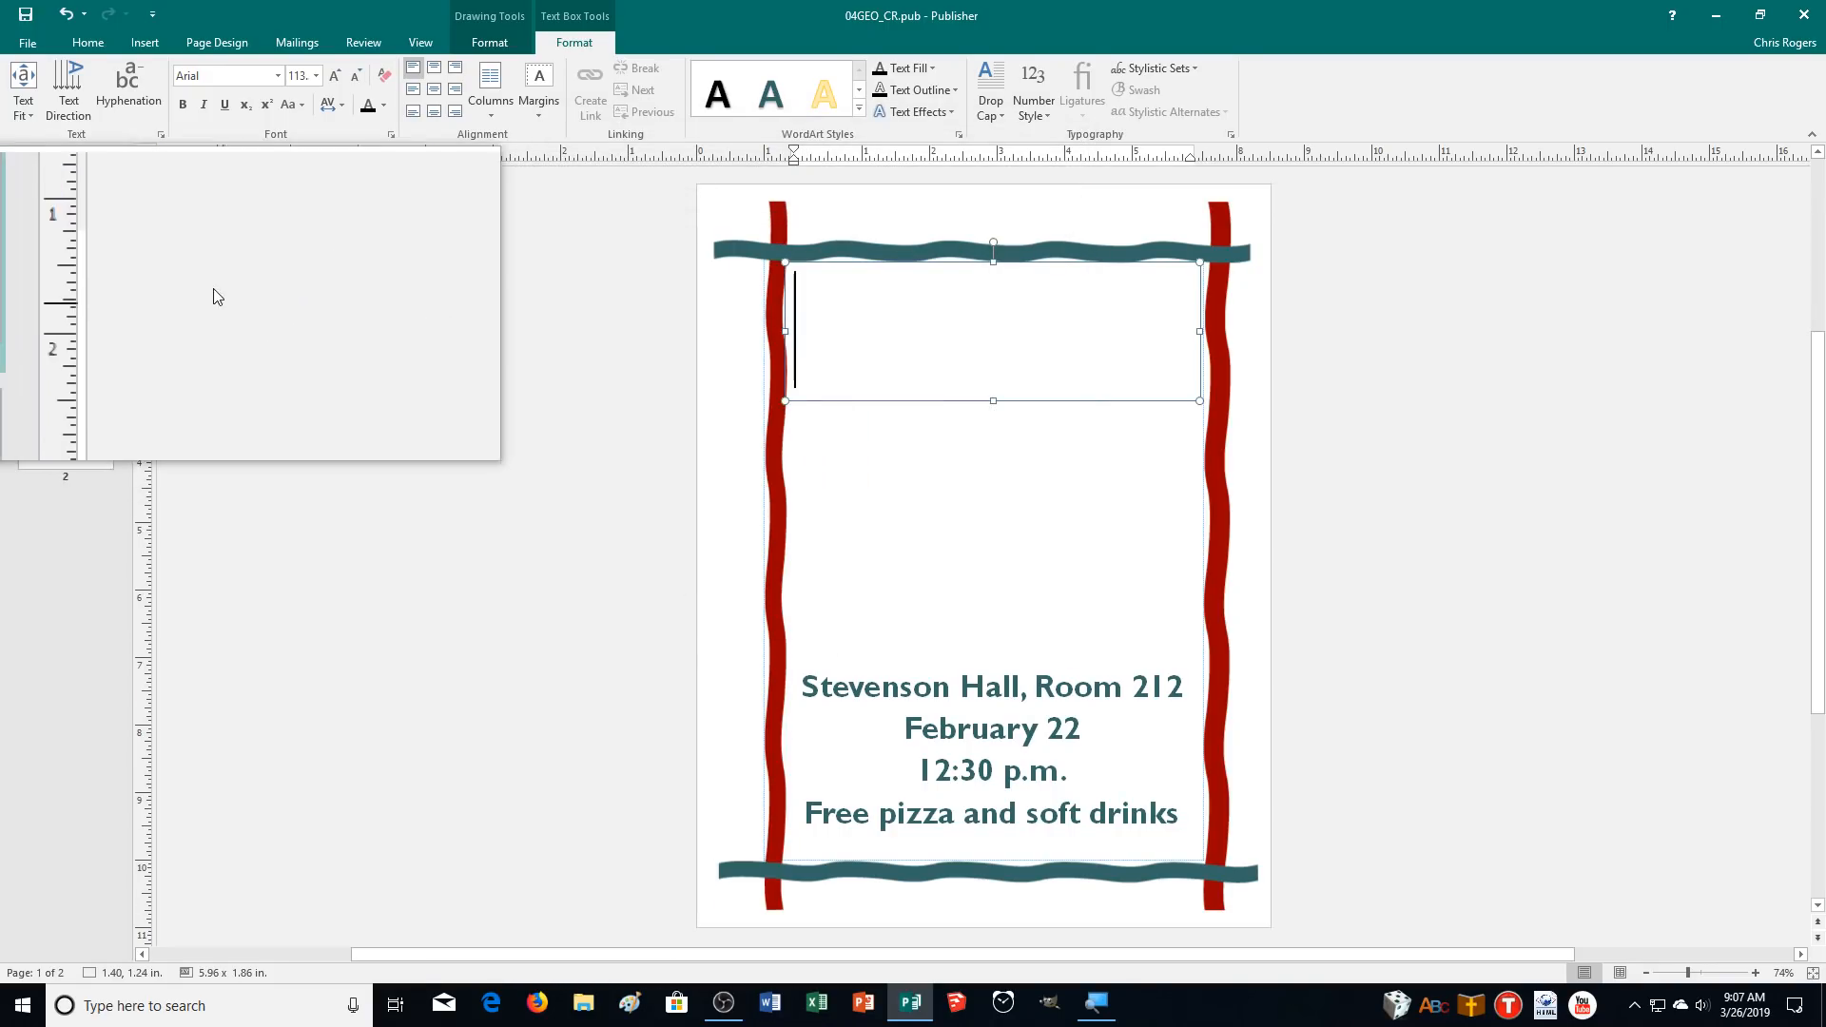
Draw another text box about 5.9 x 3.8 in just above the event details and set its text fit to Best Fit.
left_click(94, 38)
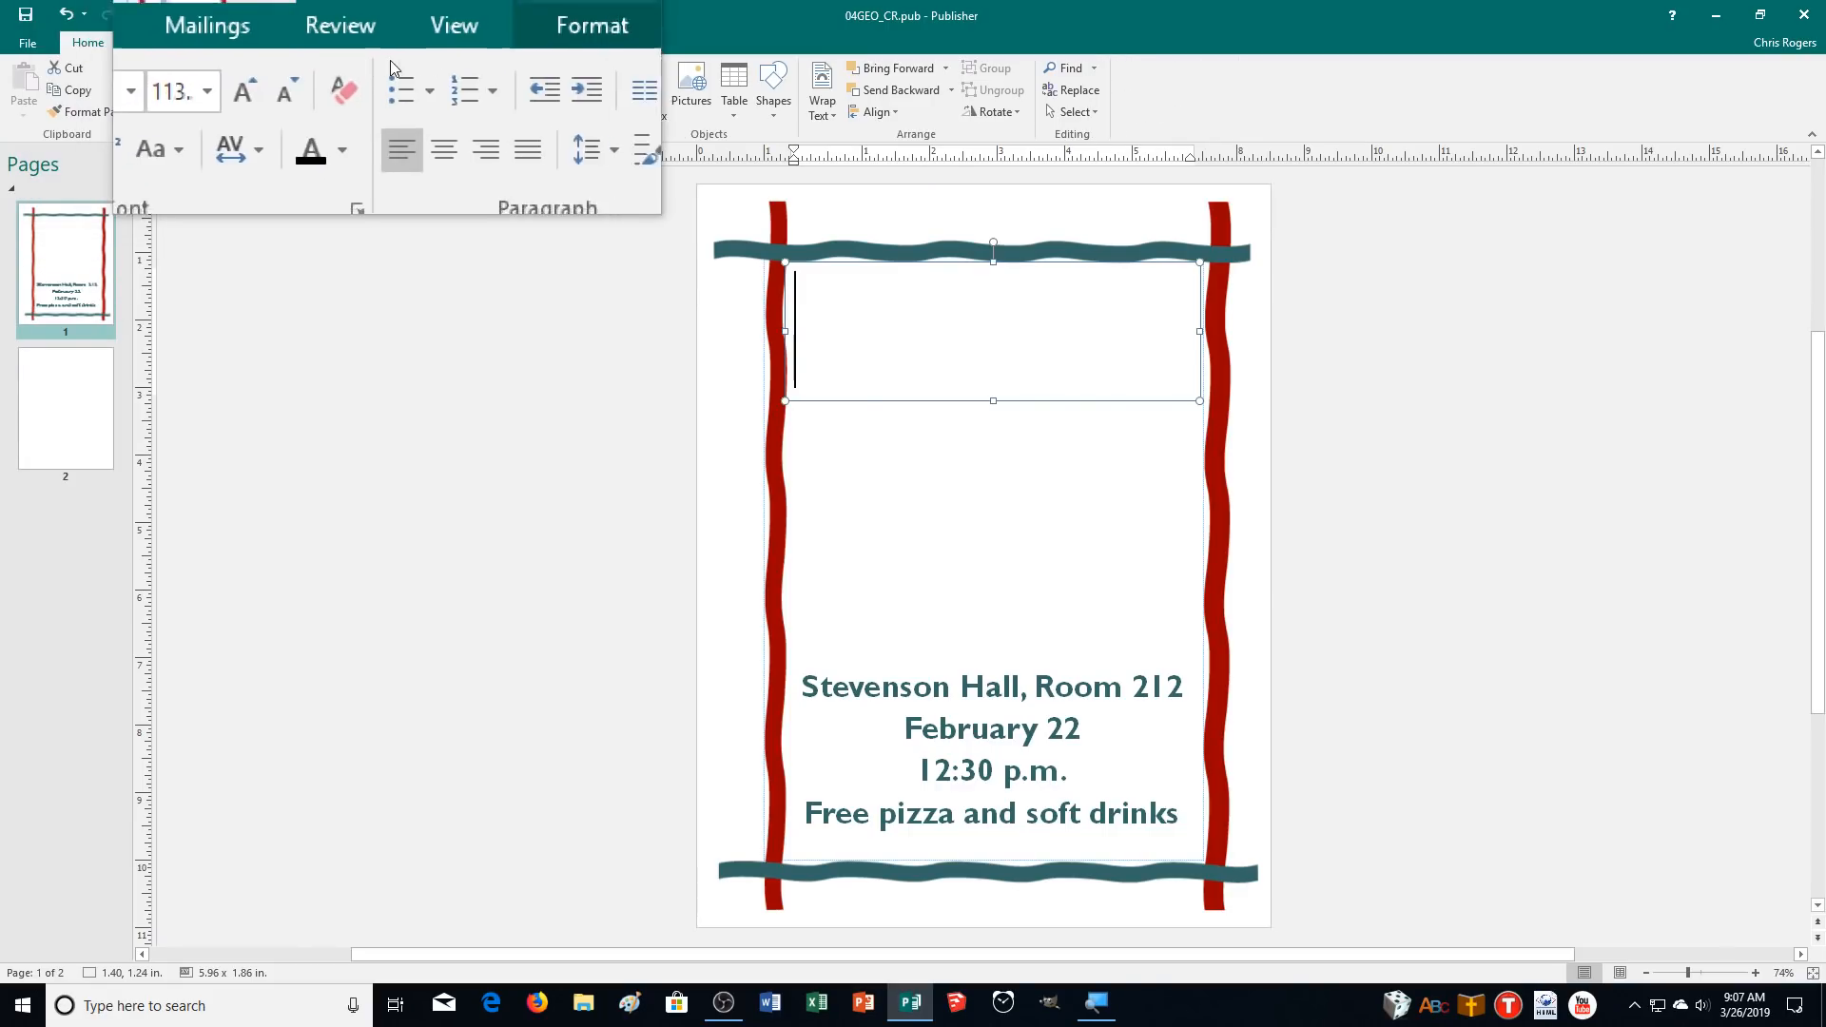
left_click(647, 87)
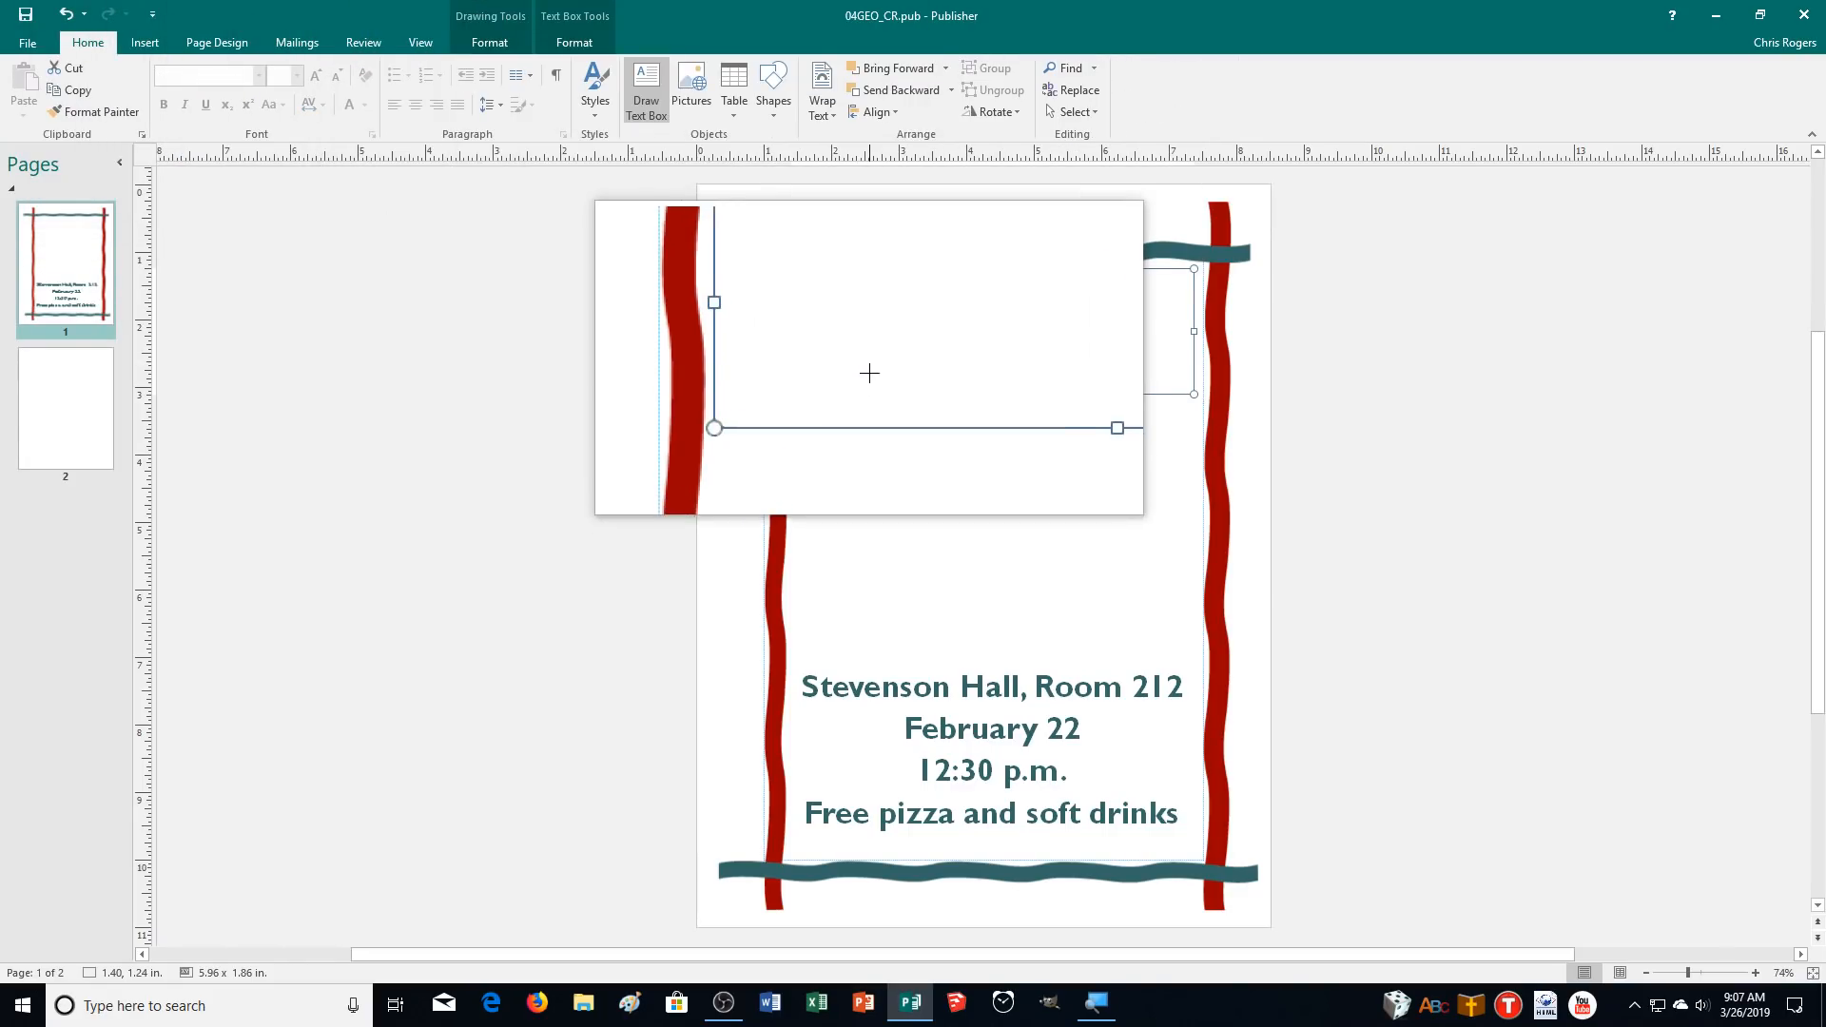
mouse_move(796, 410)
left_mouse_down()
mouse_move(1020, 549)
mouse_move(1129, 652)
mouse_move(1192, 661)
left_mouse_up()
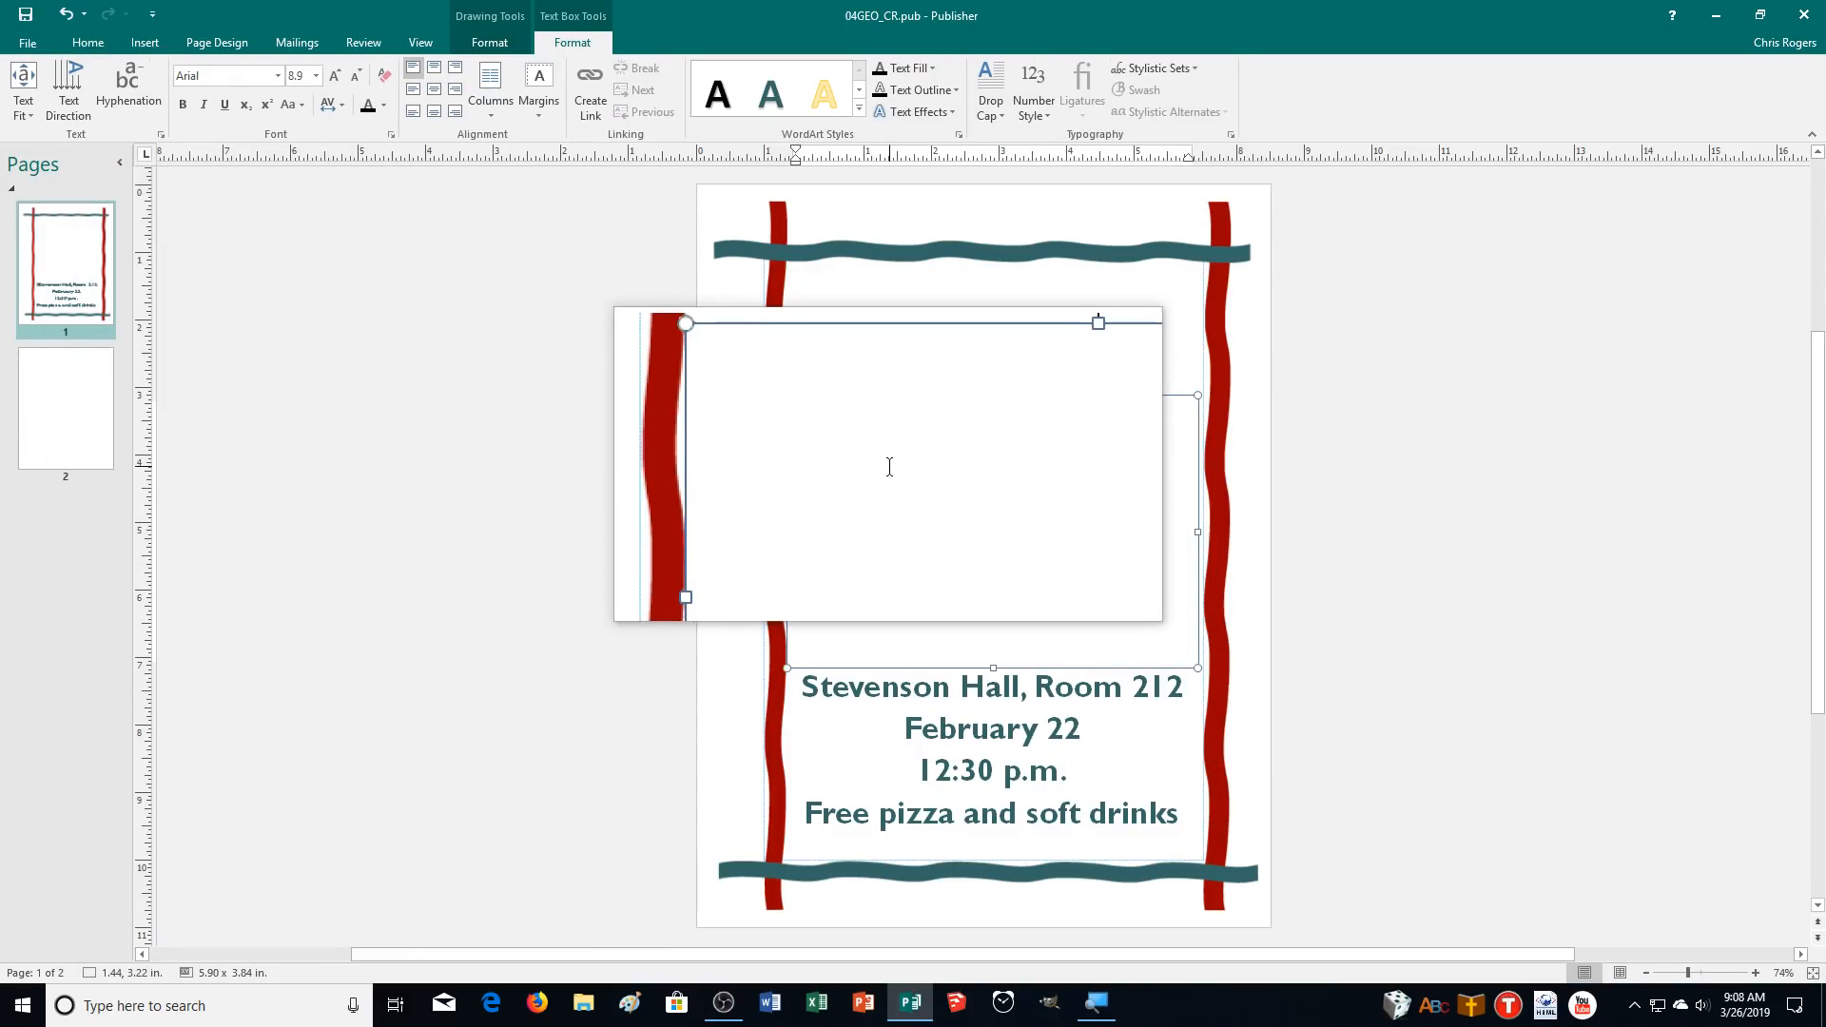
left_click(19, 116)
left_click(38, 141)
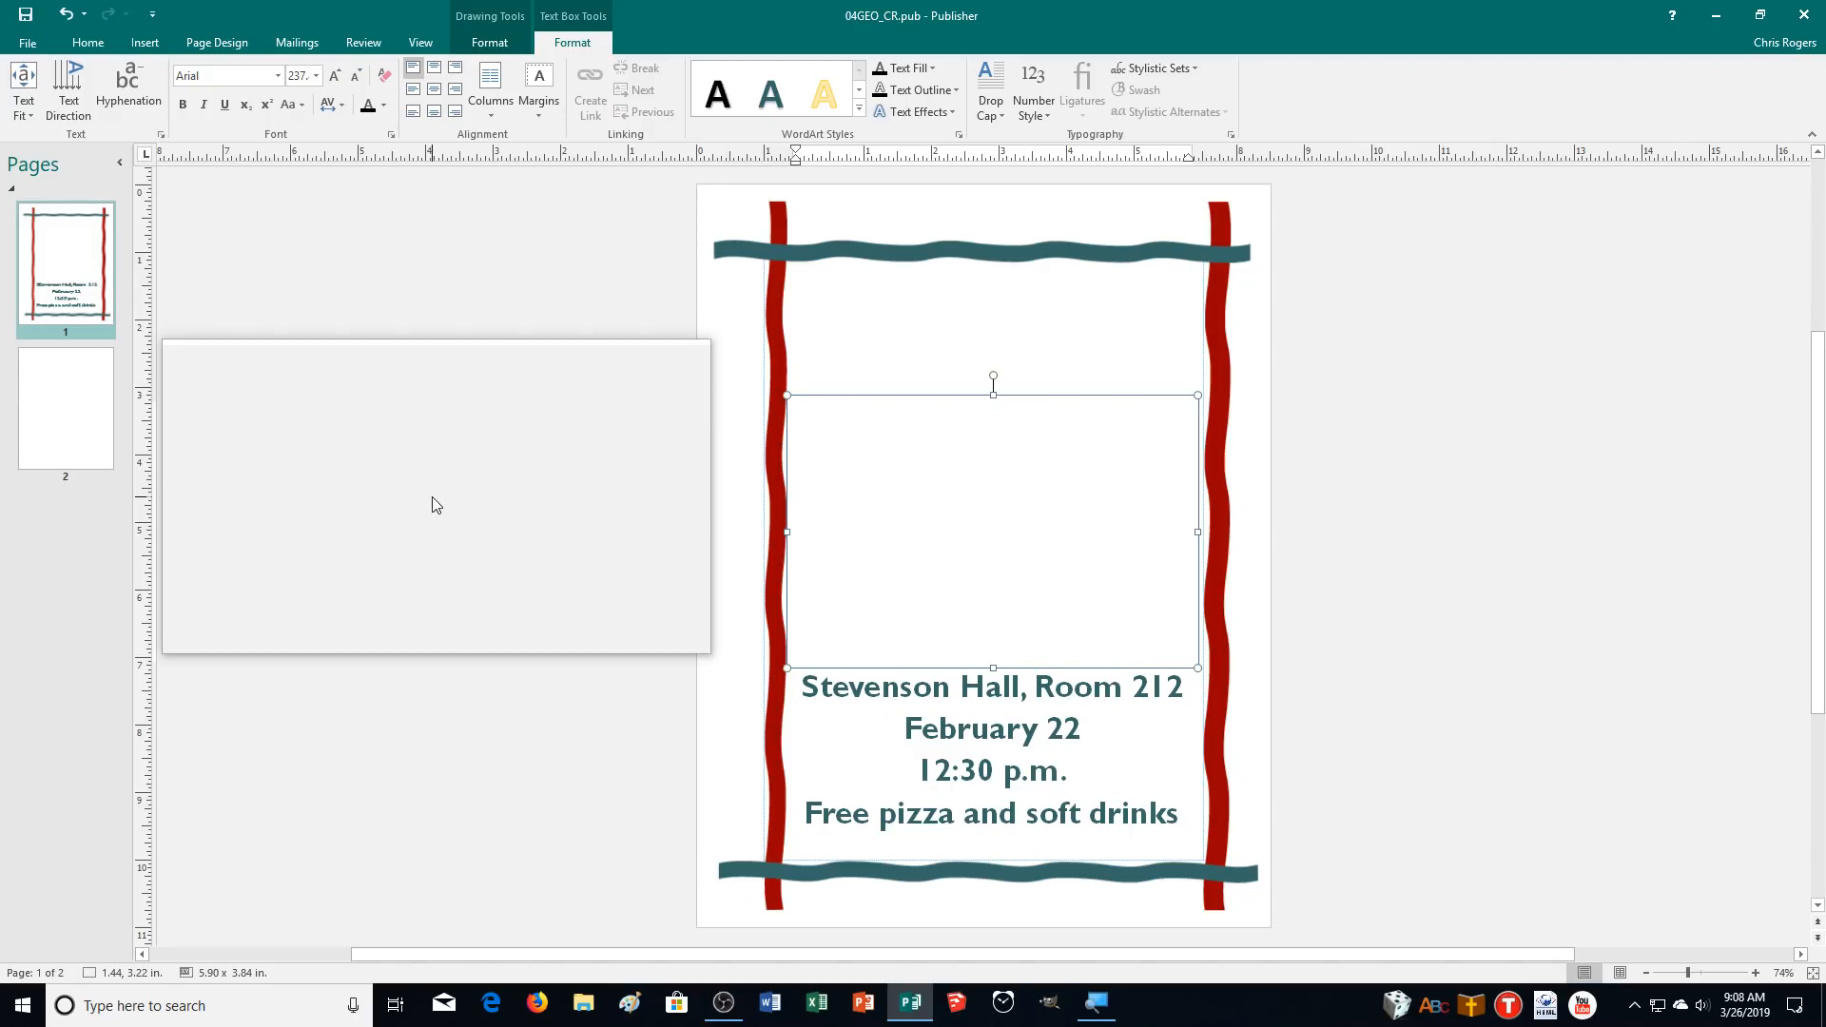
Type the intro paragraph "Think geology is is boring? Think again! Come meet new friends and discover what the Geoloogy Club has plonned for this semester, including".
type("Think geol")
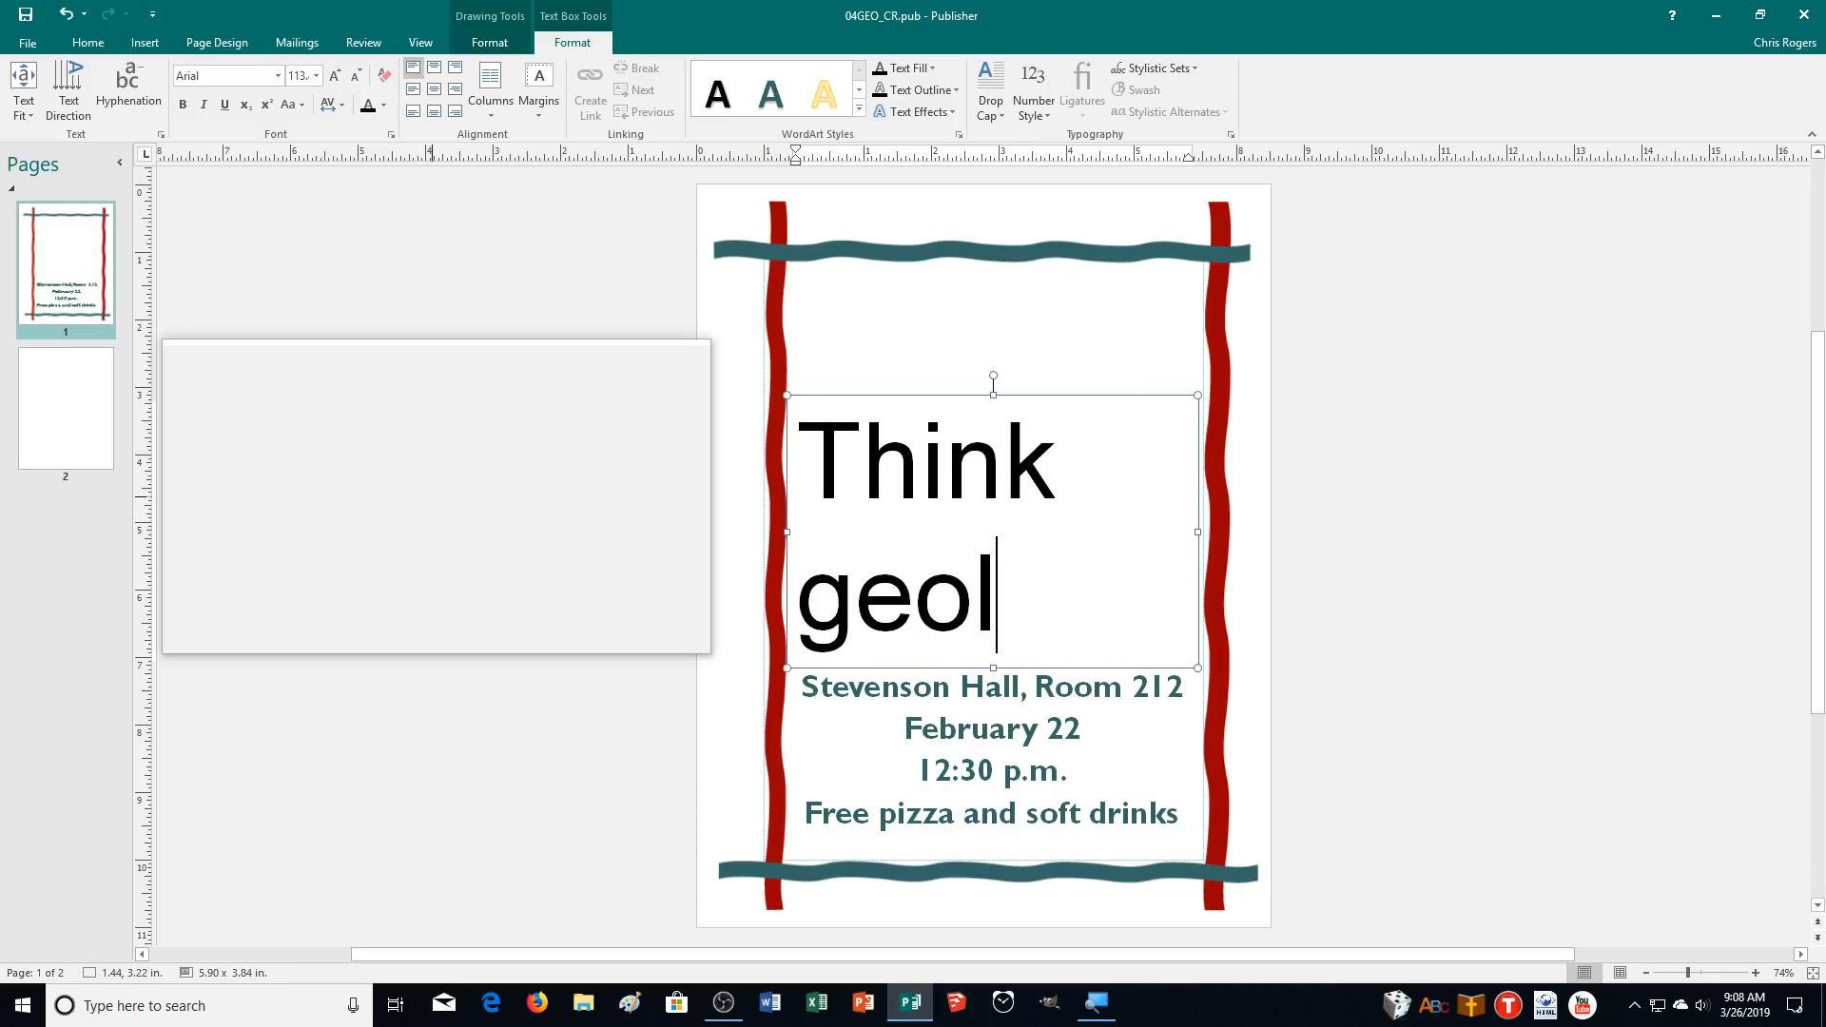
type("ogy is is boring")
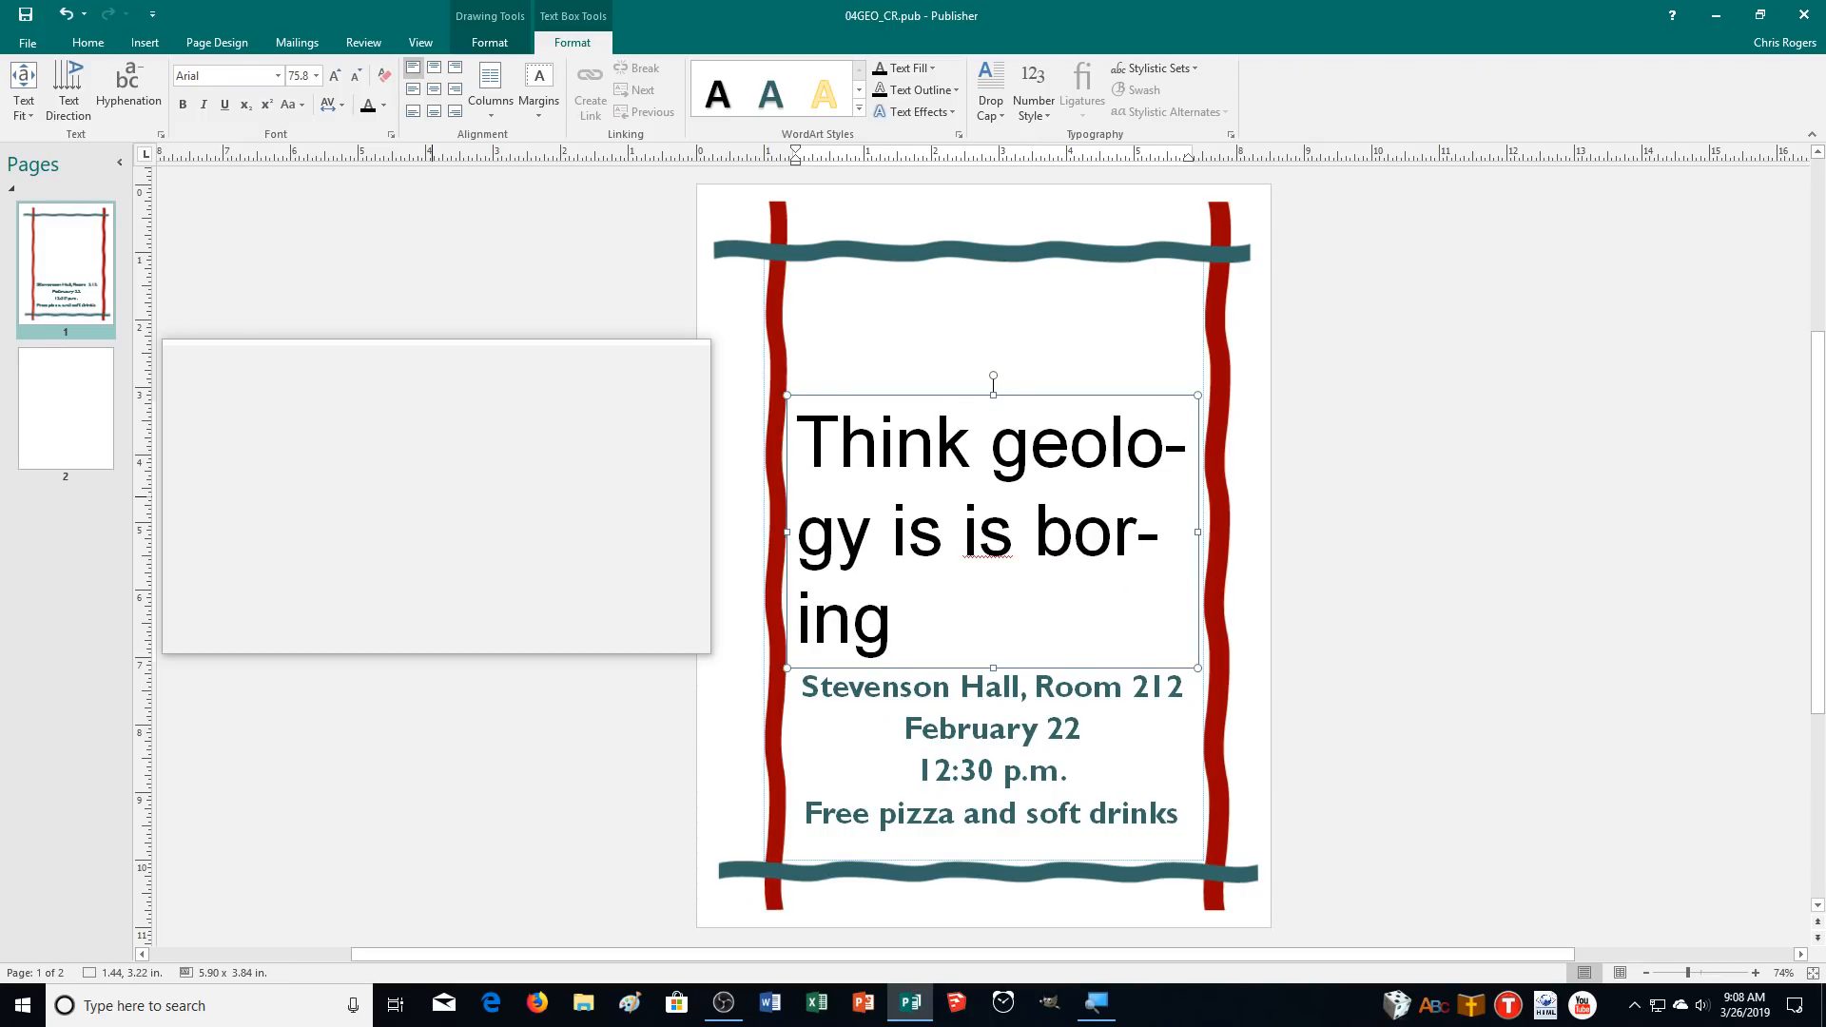
type("? Think")
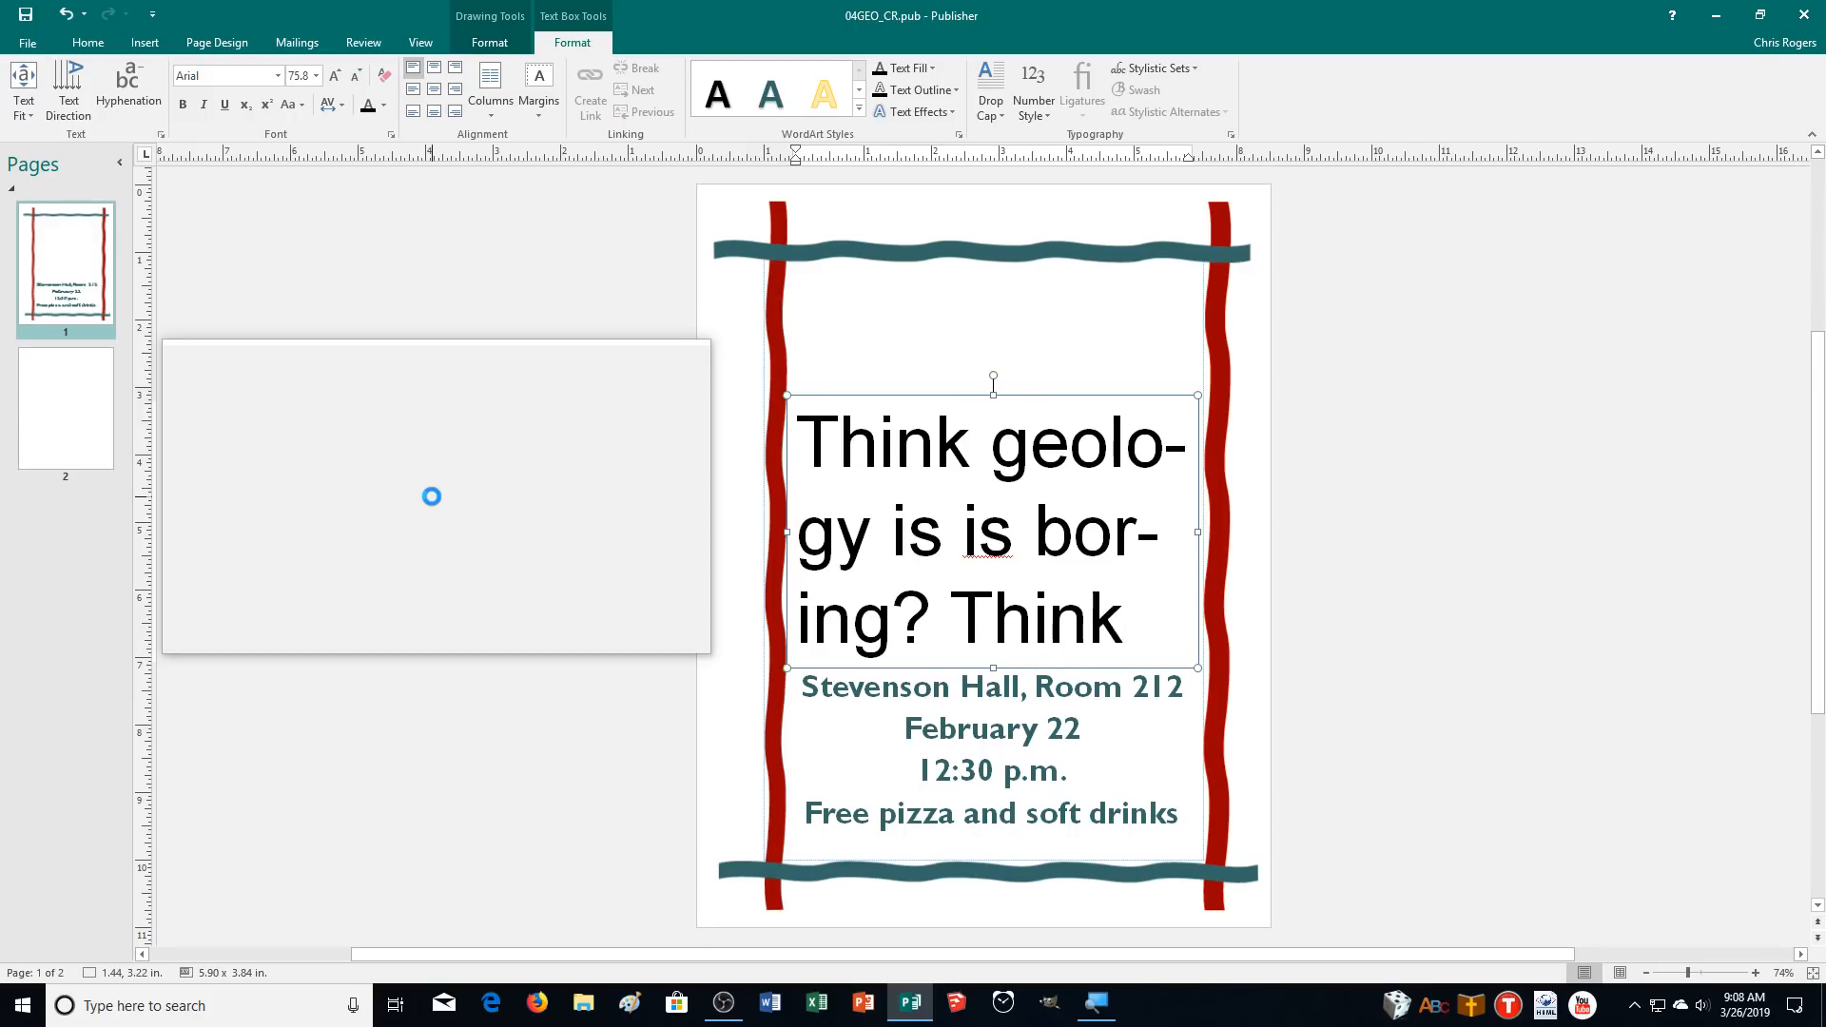
type(" again!")
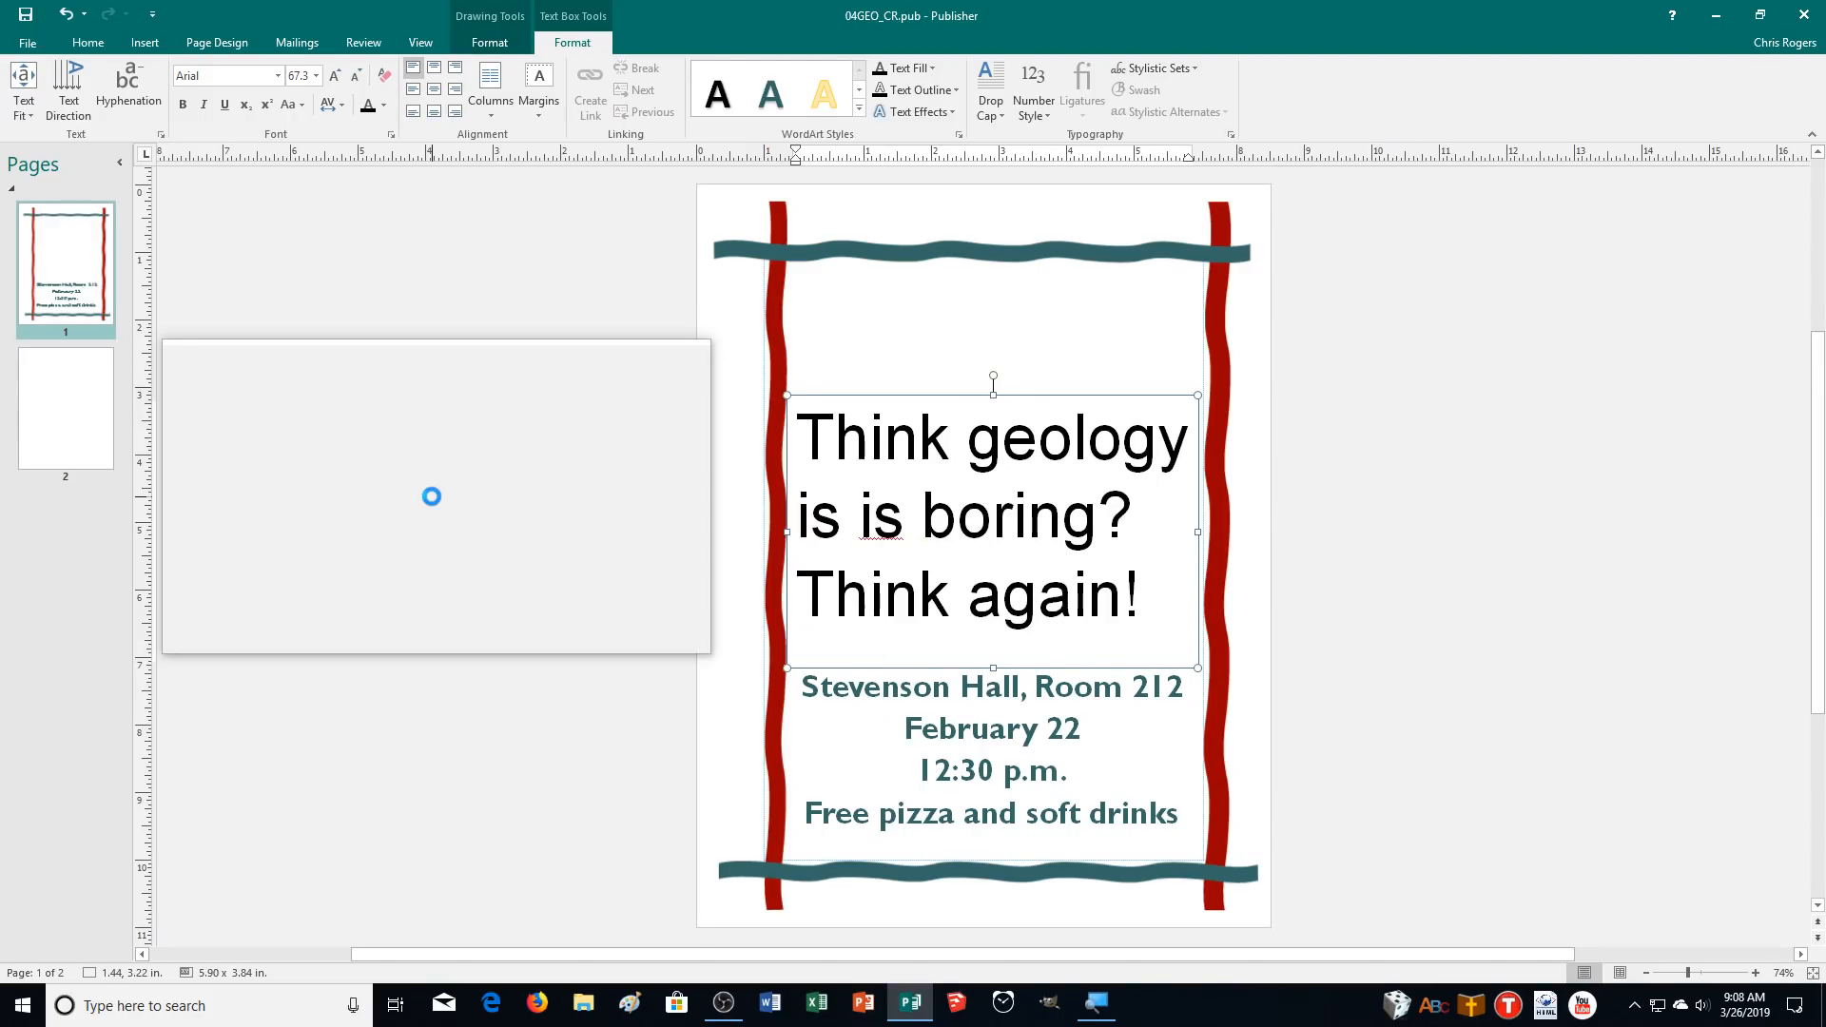
type(" Come meet ")
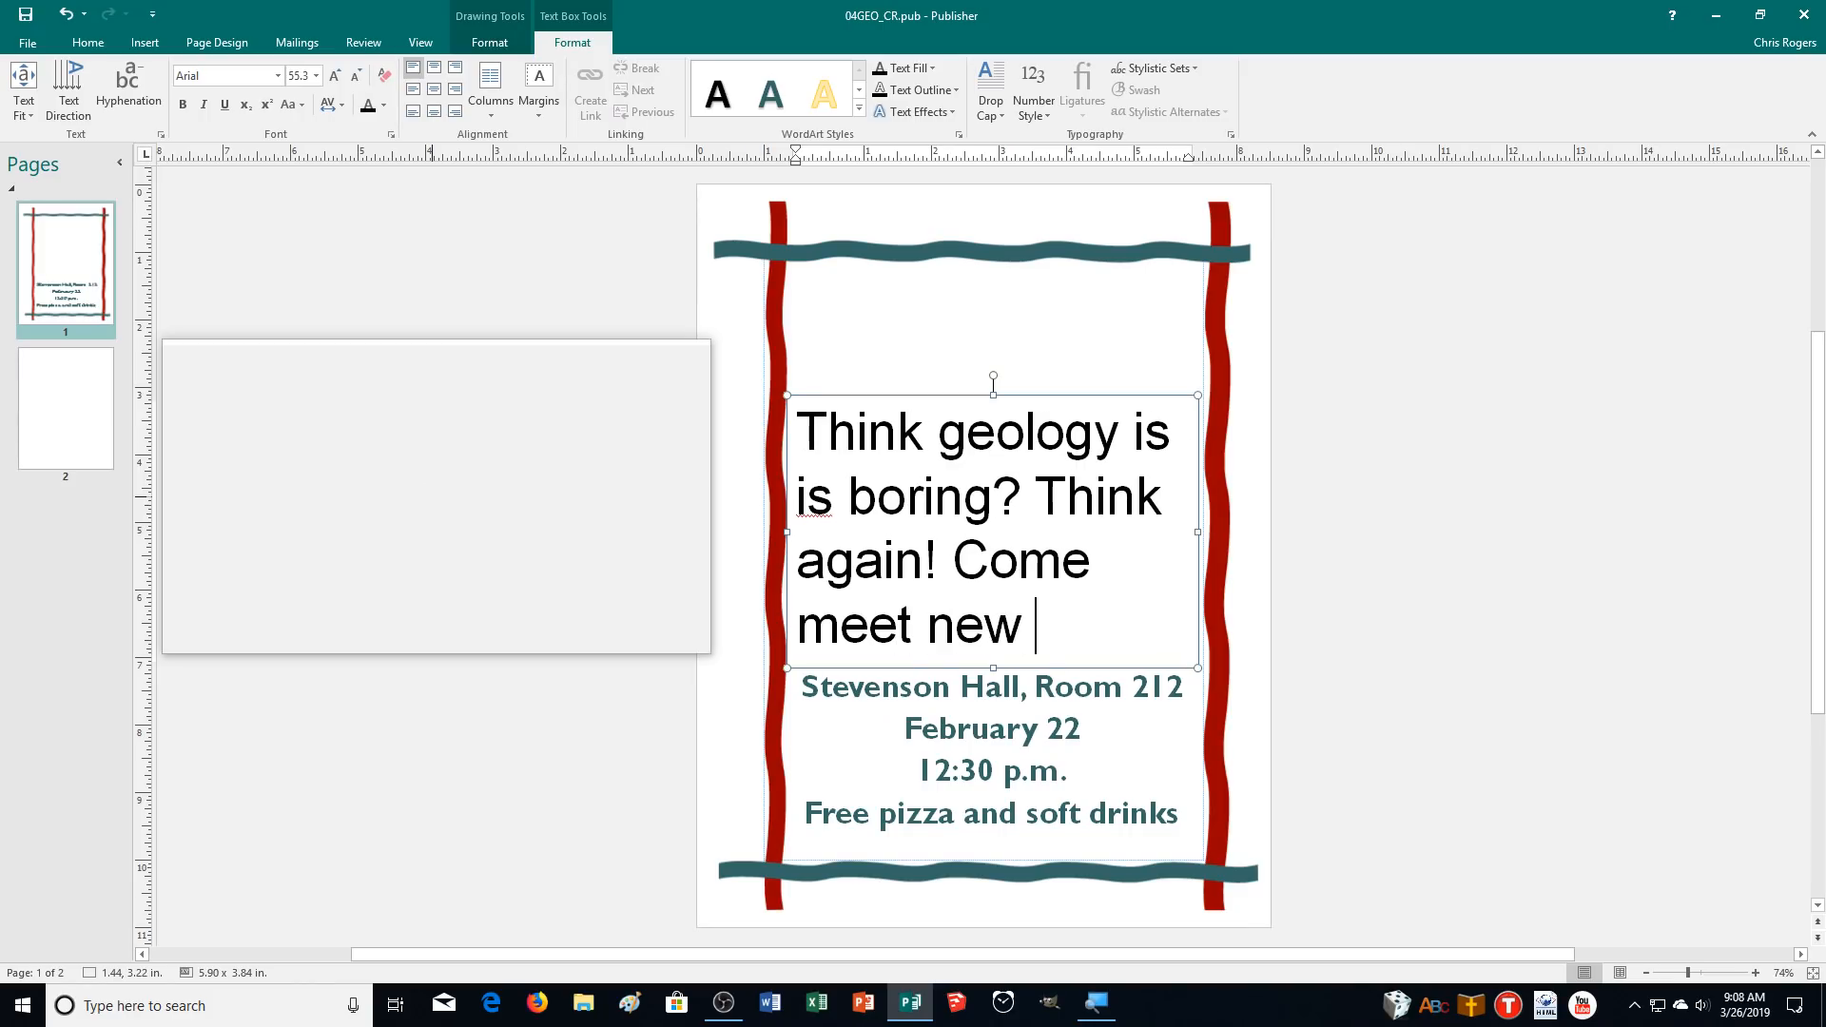
type("new friends and discover ww")
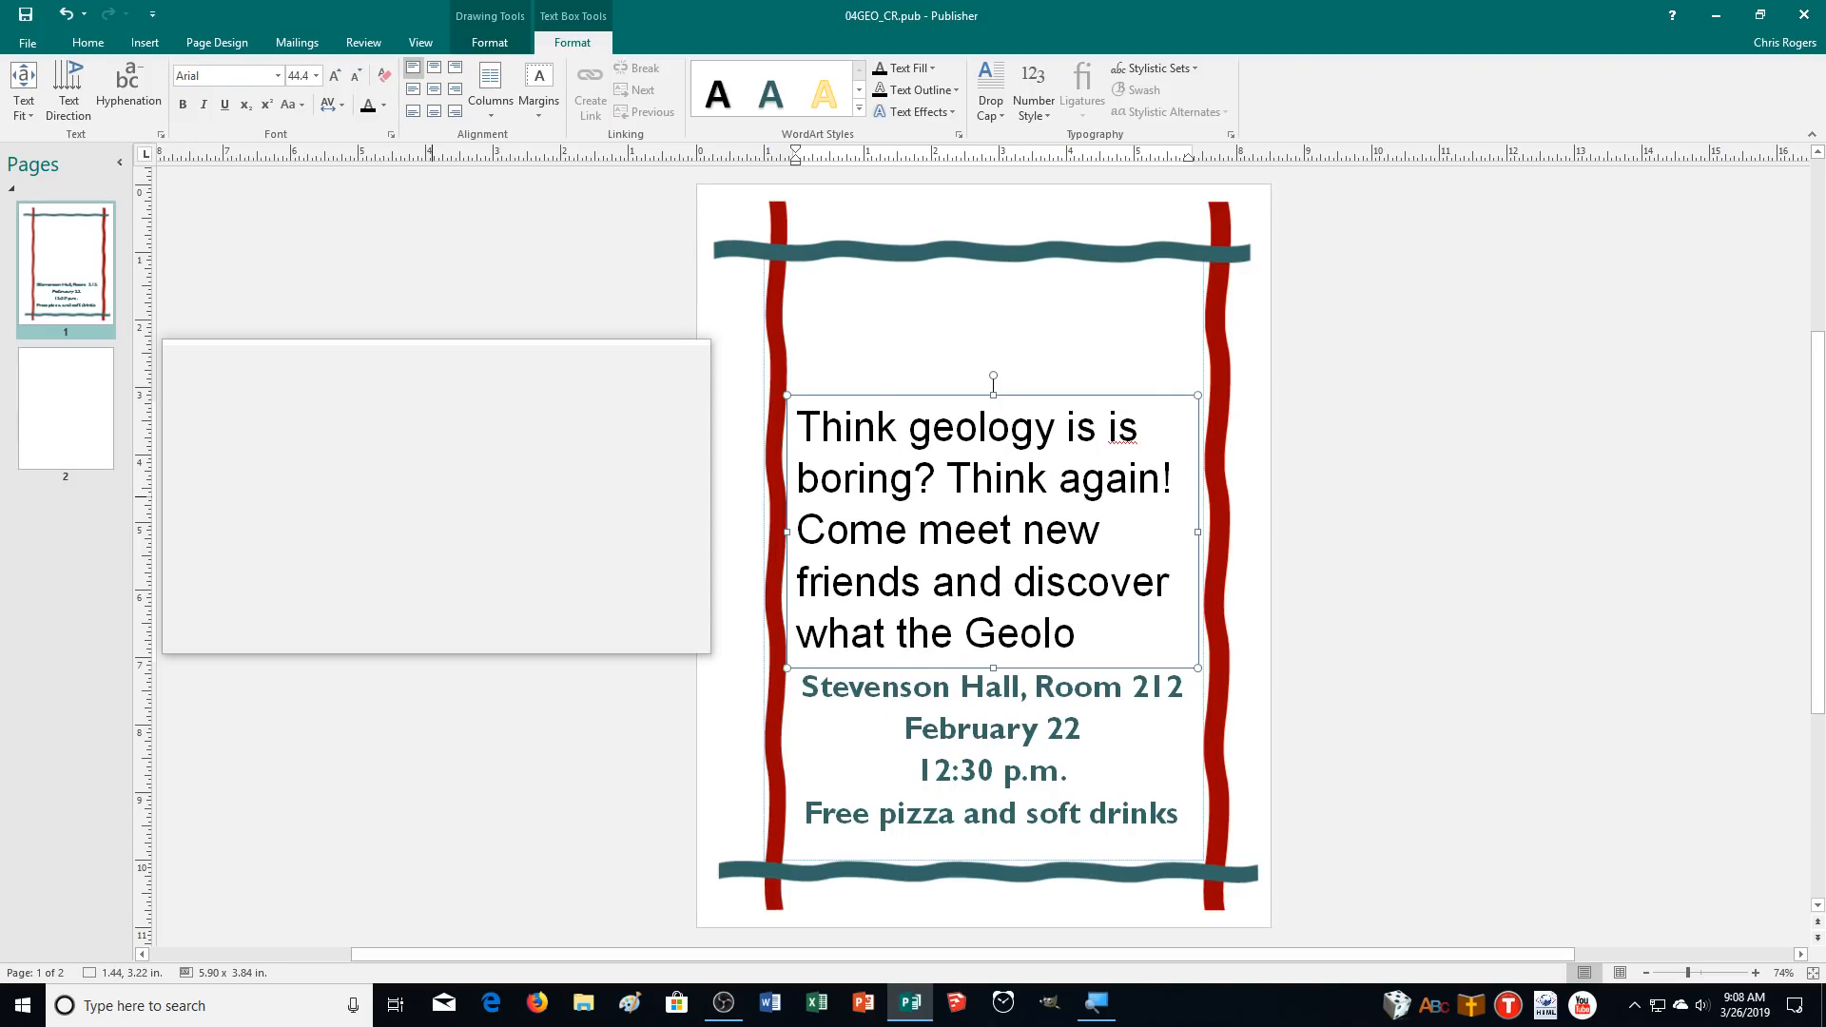
type("lub has plon")
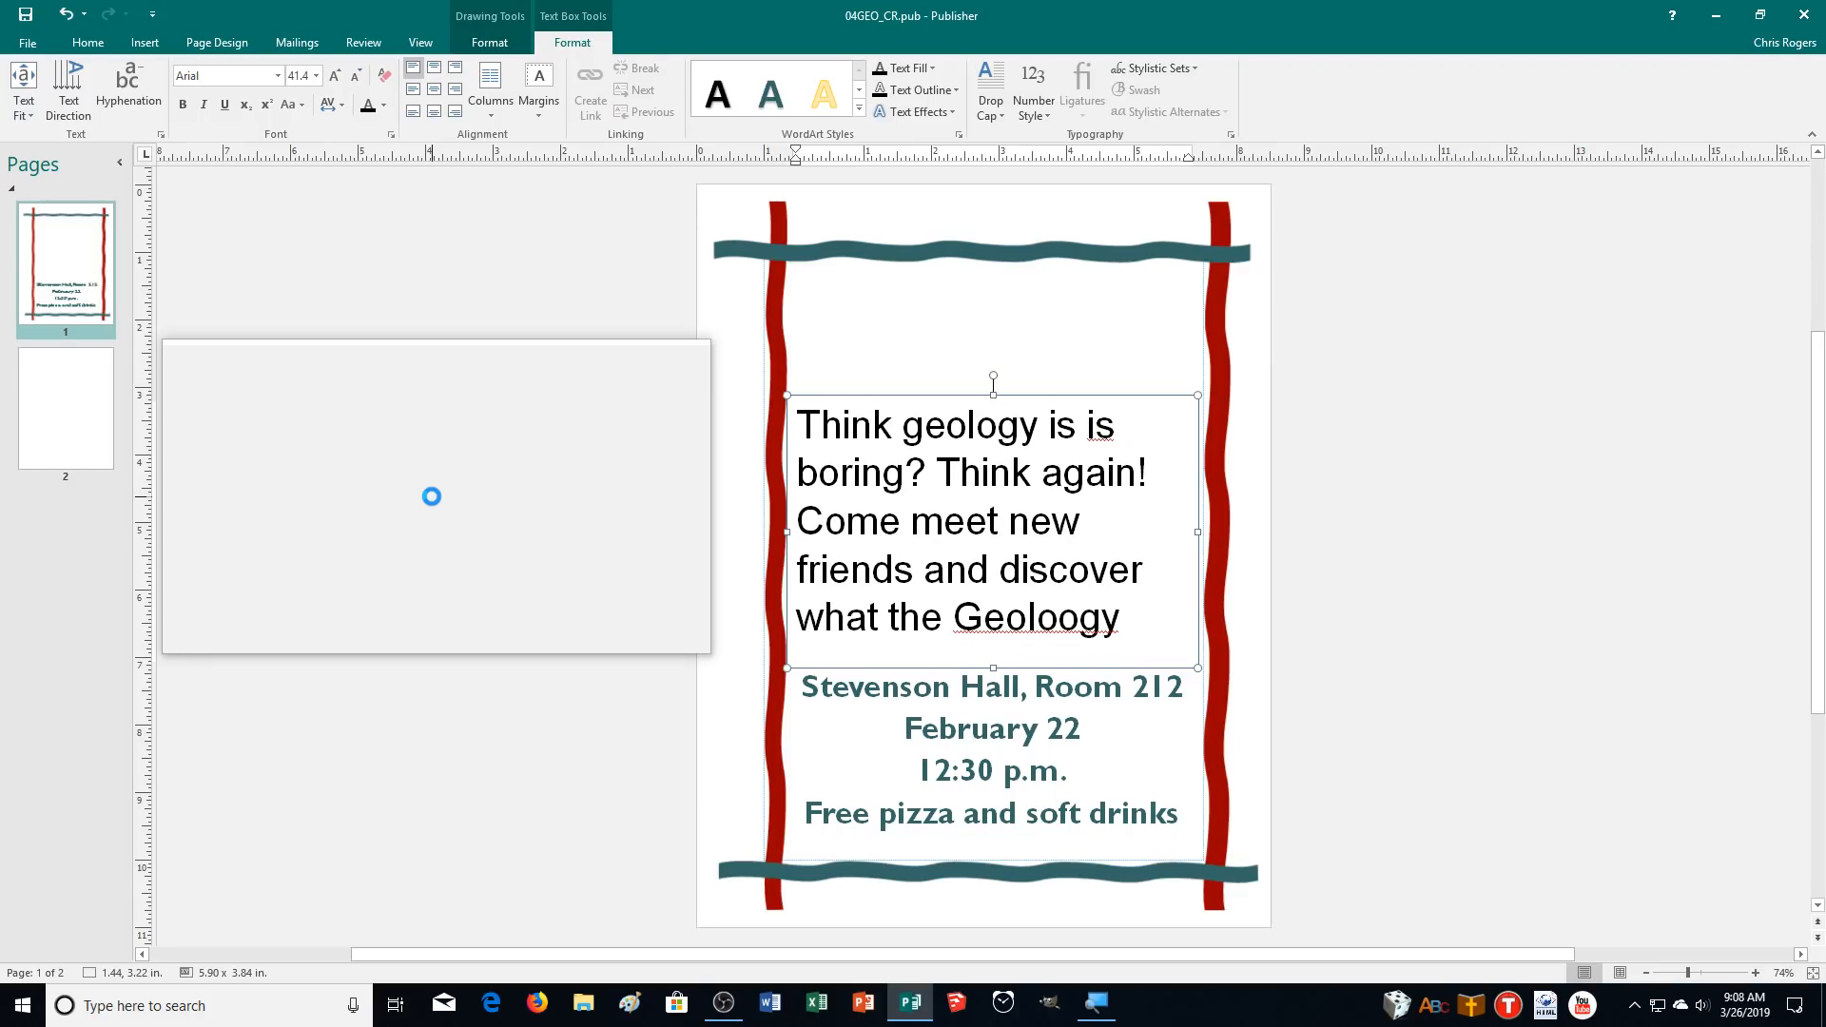
type("ned for th")
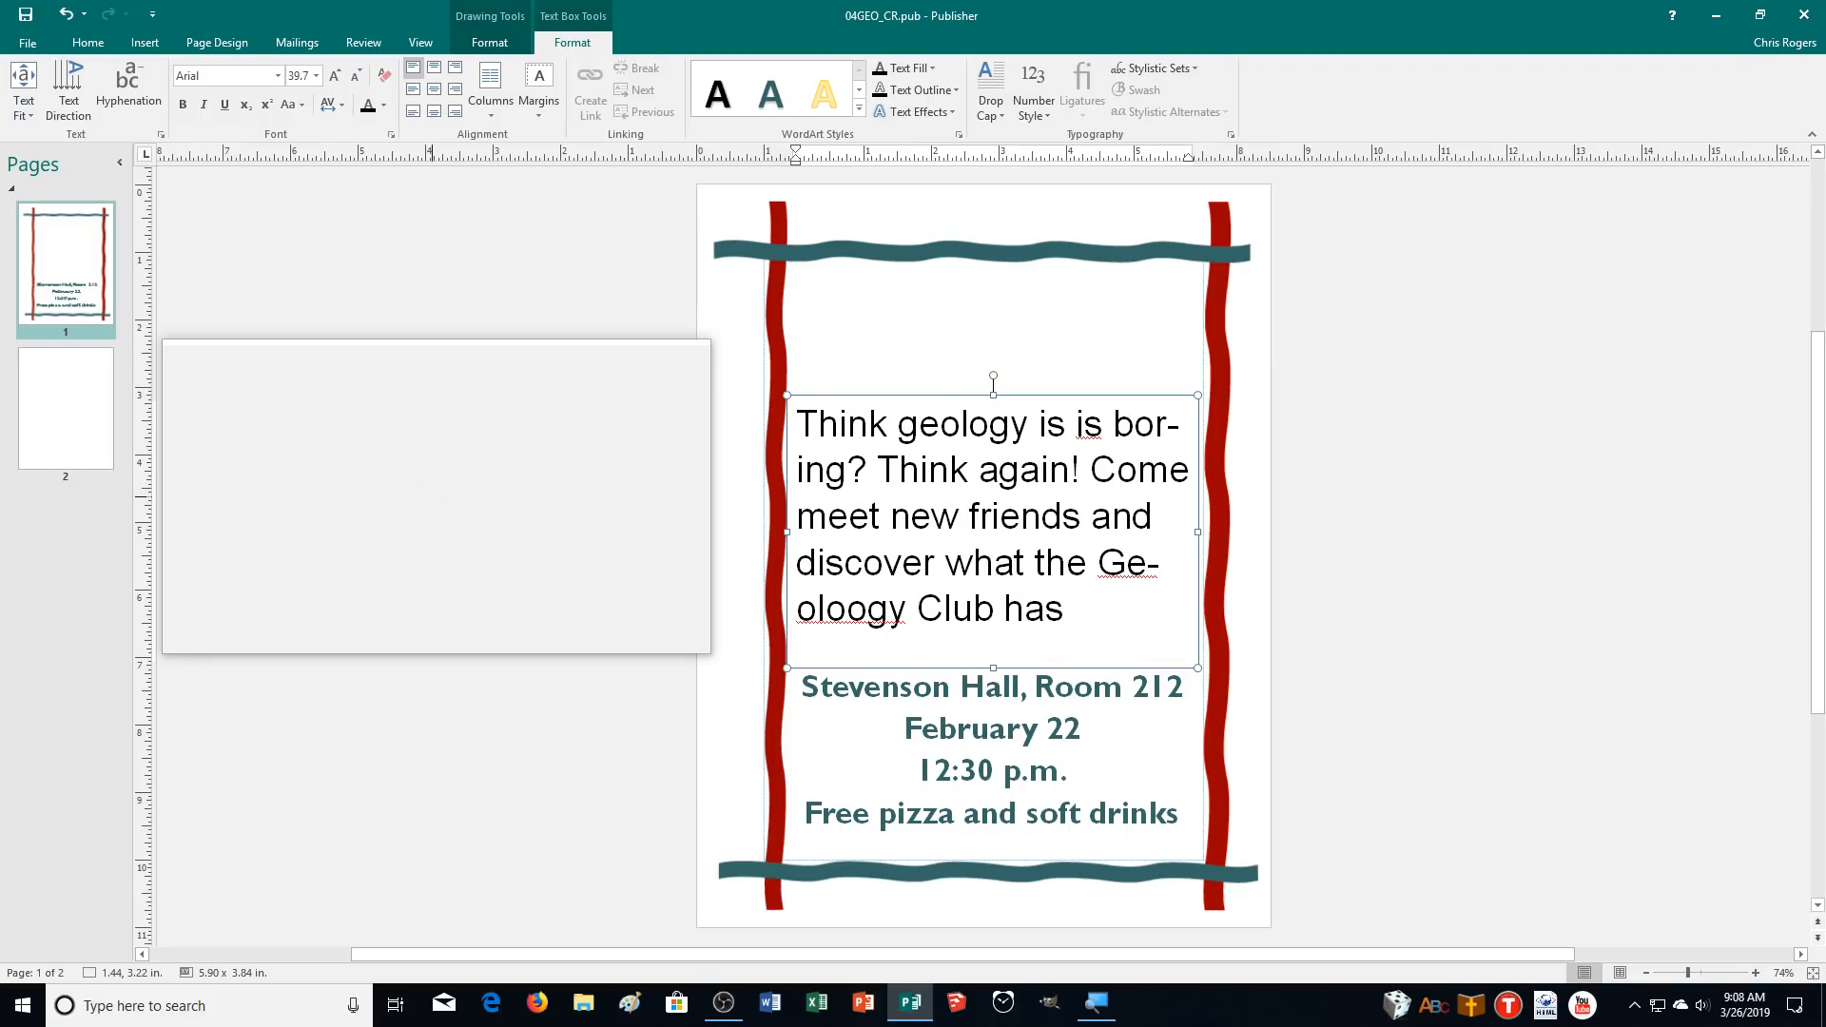
type("is s")
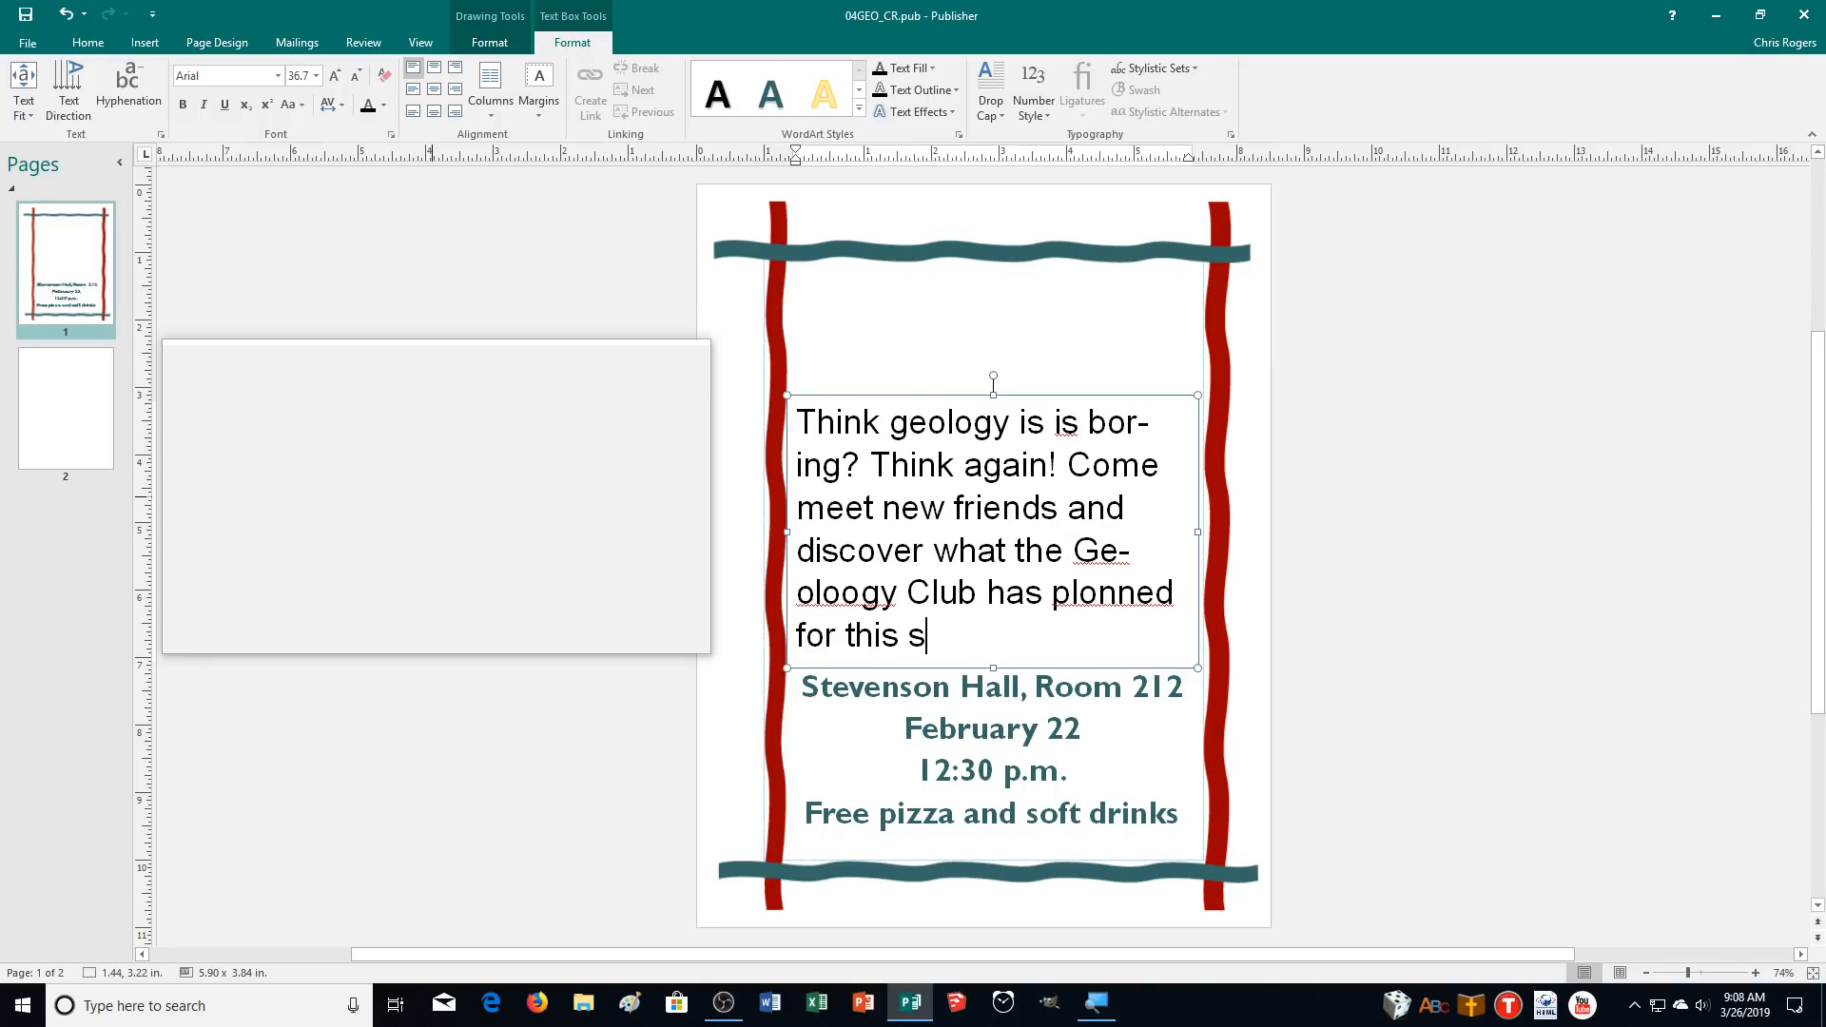
type("emester, including")
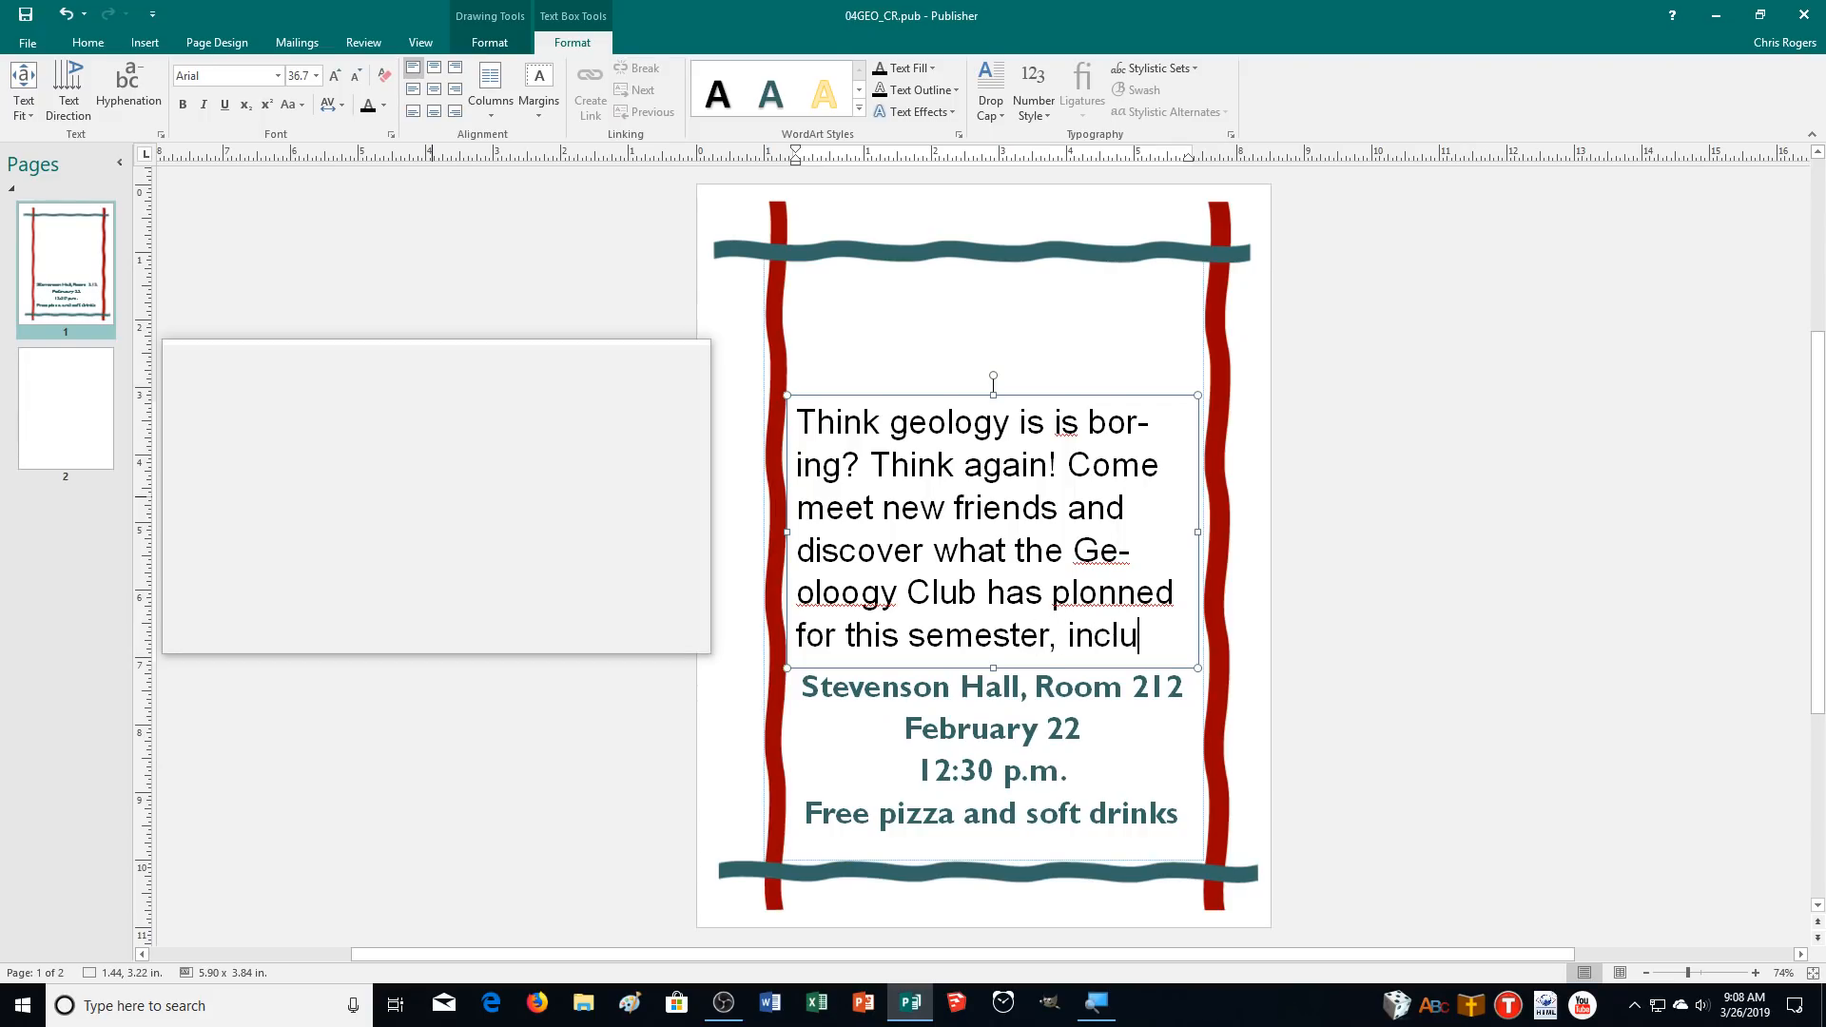
Add the lines "Geode hunts", "Discovery expeditions" and "Merchandise giveaways from Cool Rockz" below the paragraph.
key("Return")
type("Geode hunts")
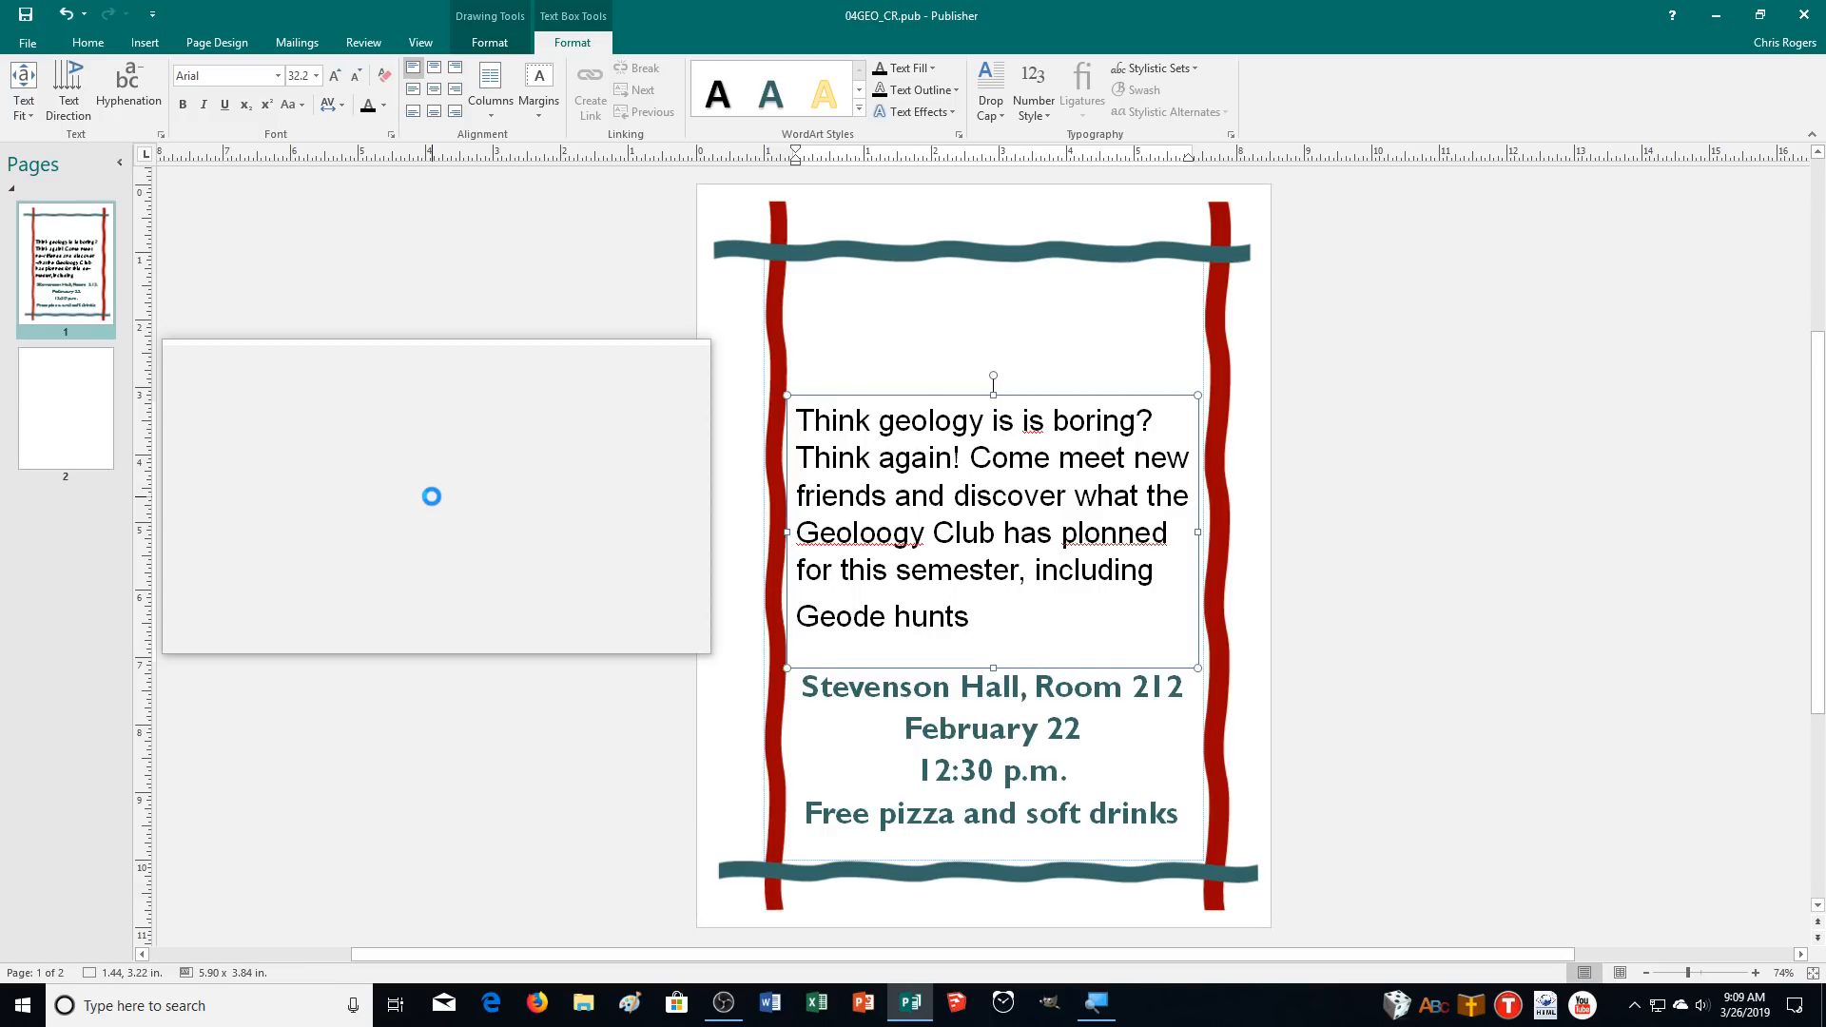
key("Return")
type("Discovery ex")
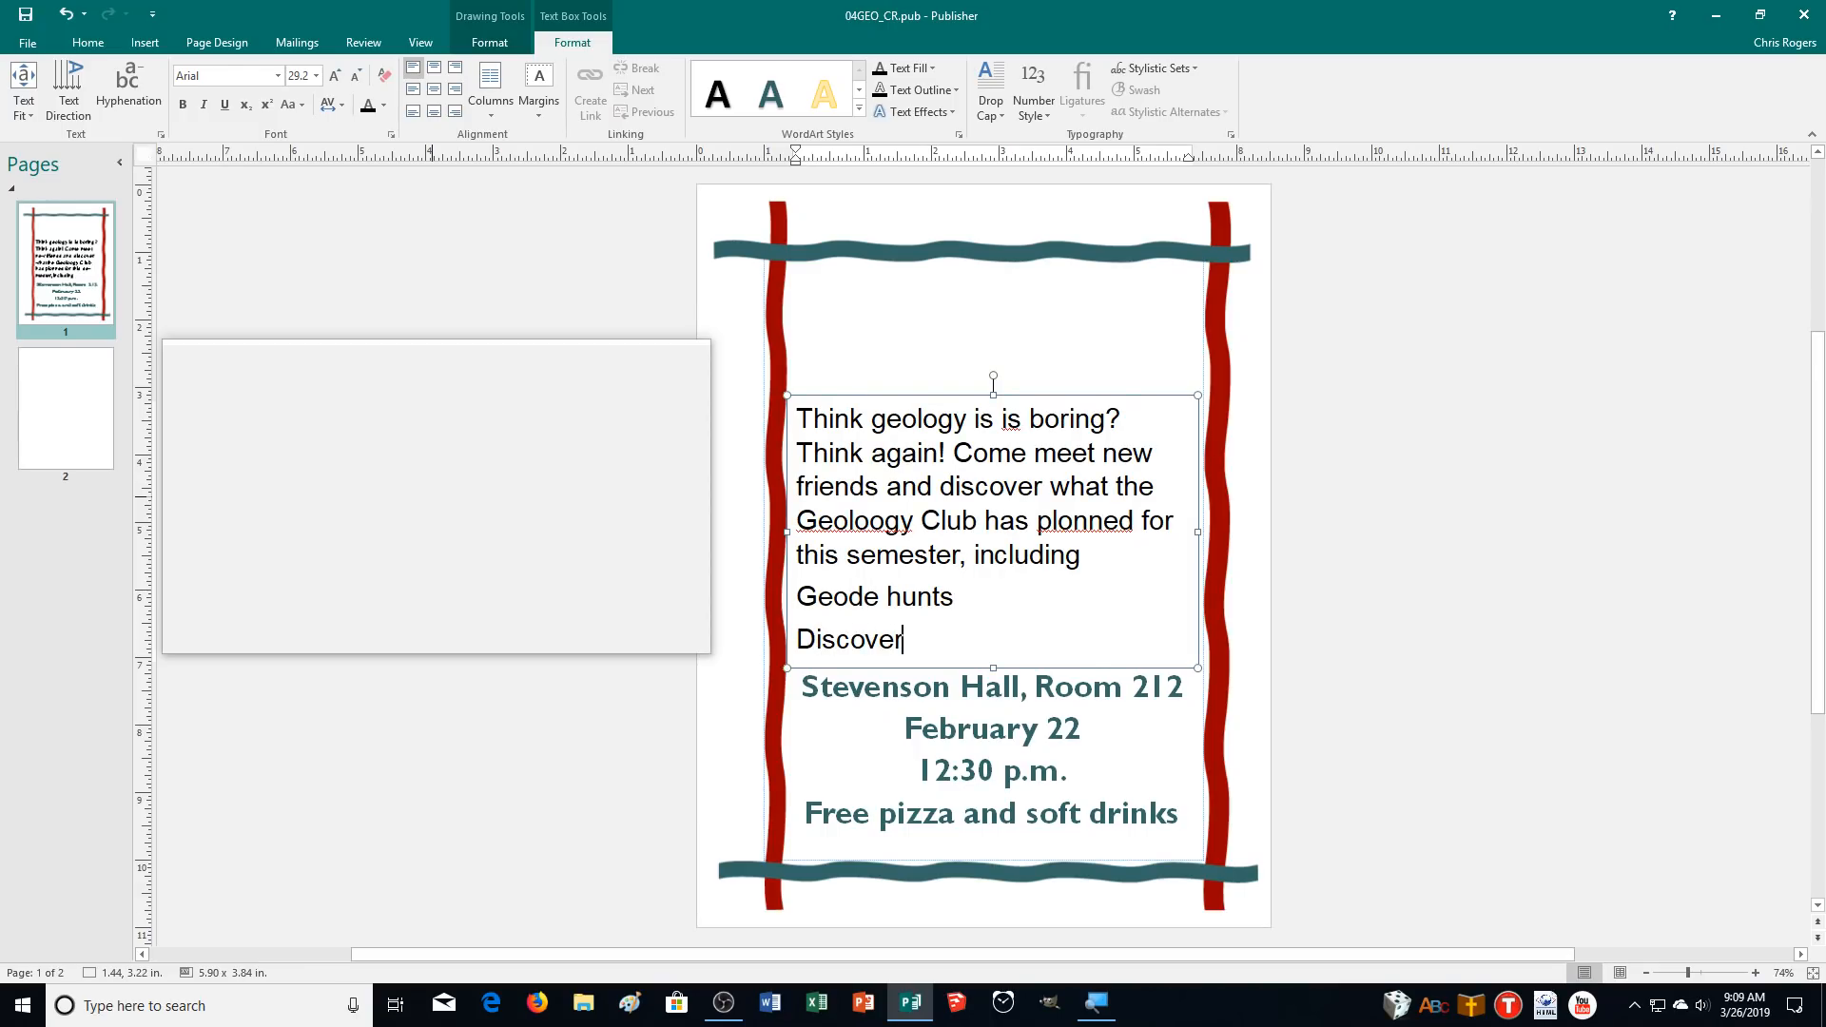
key("BackSpace")
type("xpeditions")
key("Return")
type("Merchandise gi")
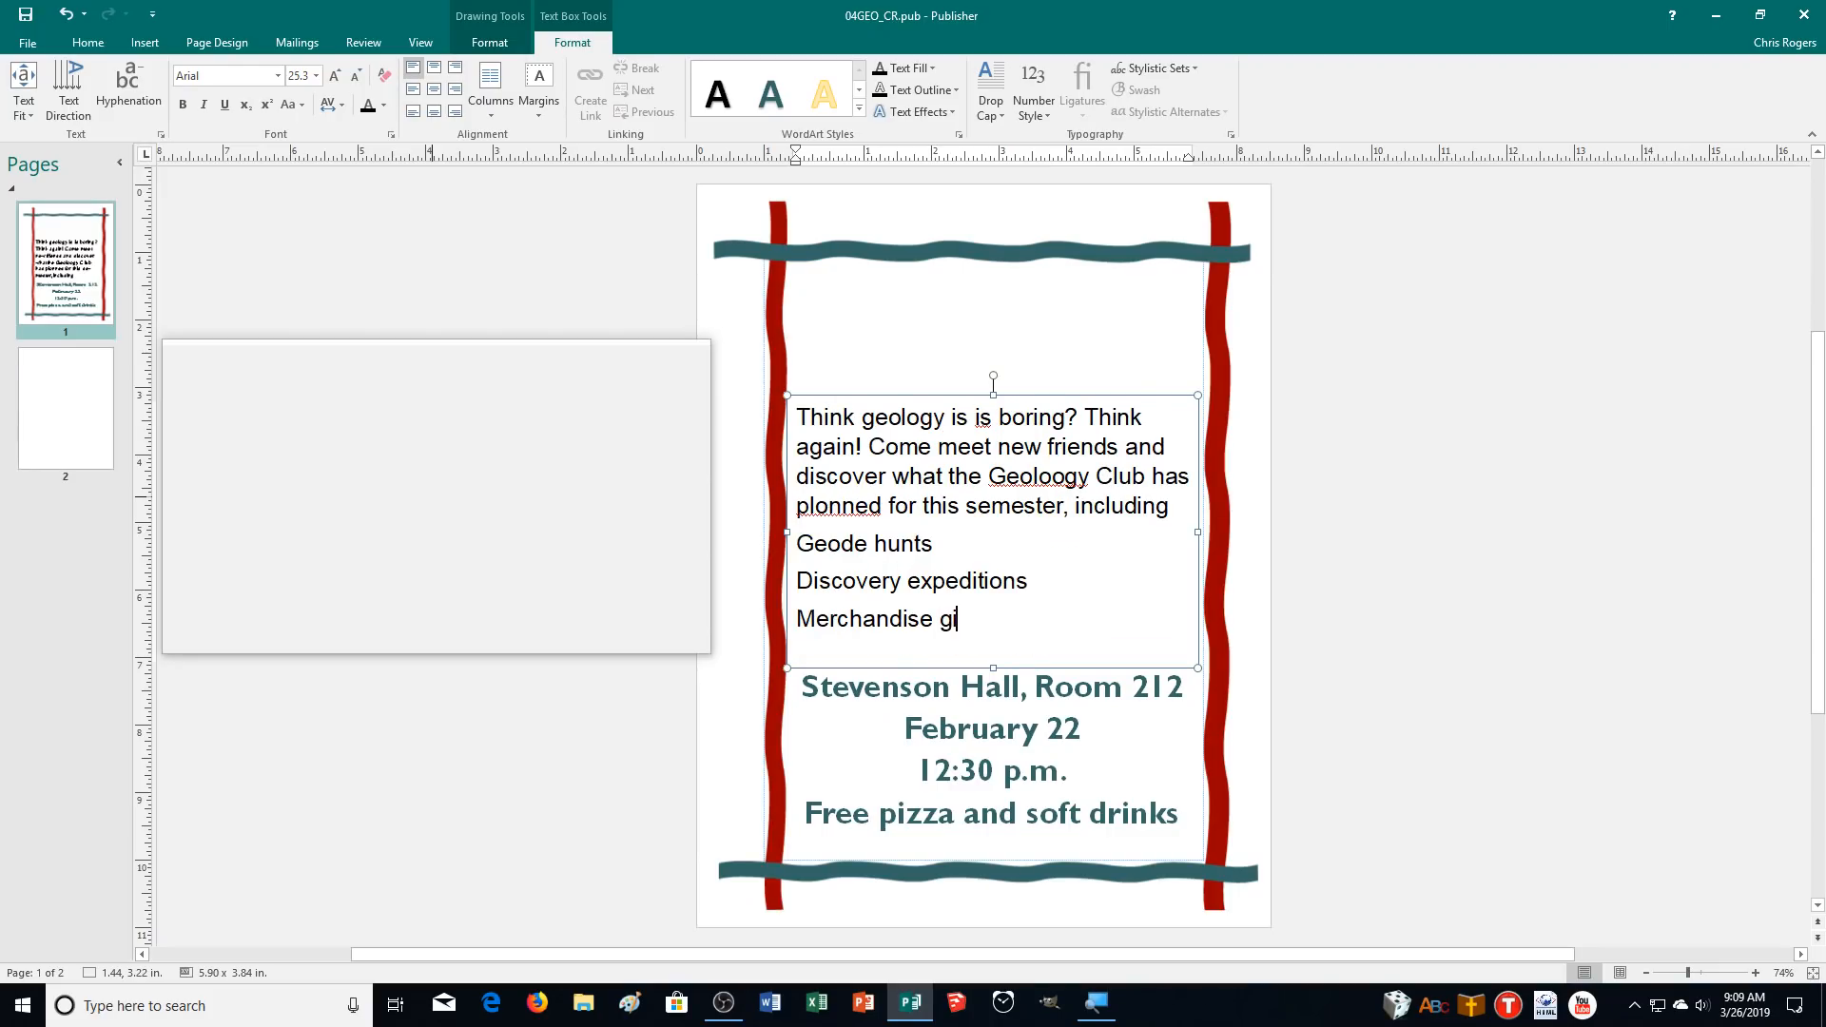
type("veaways from Cool Rockz")
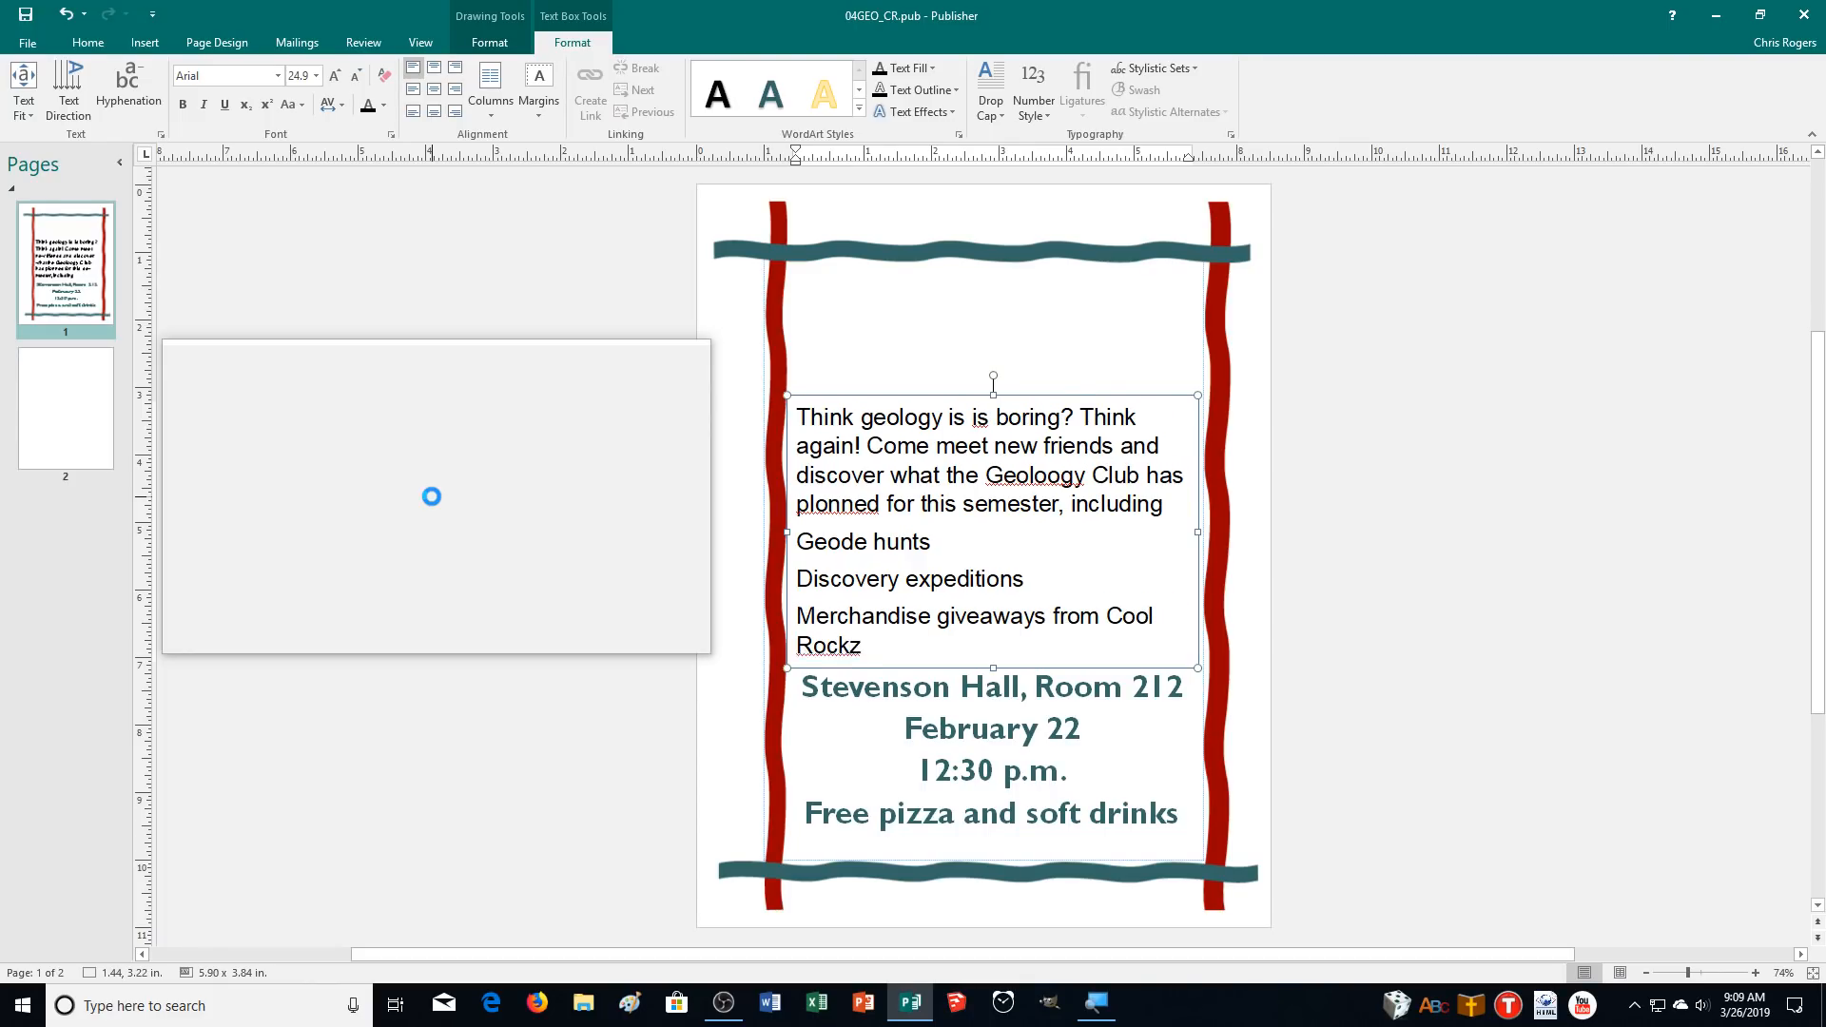
Add the lines "Fossil swaps" and "Rock polishing equipment demonstrations" to the list.
key("Return")
type("Fod")
key("BackSpace")
type("ssil ")
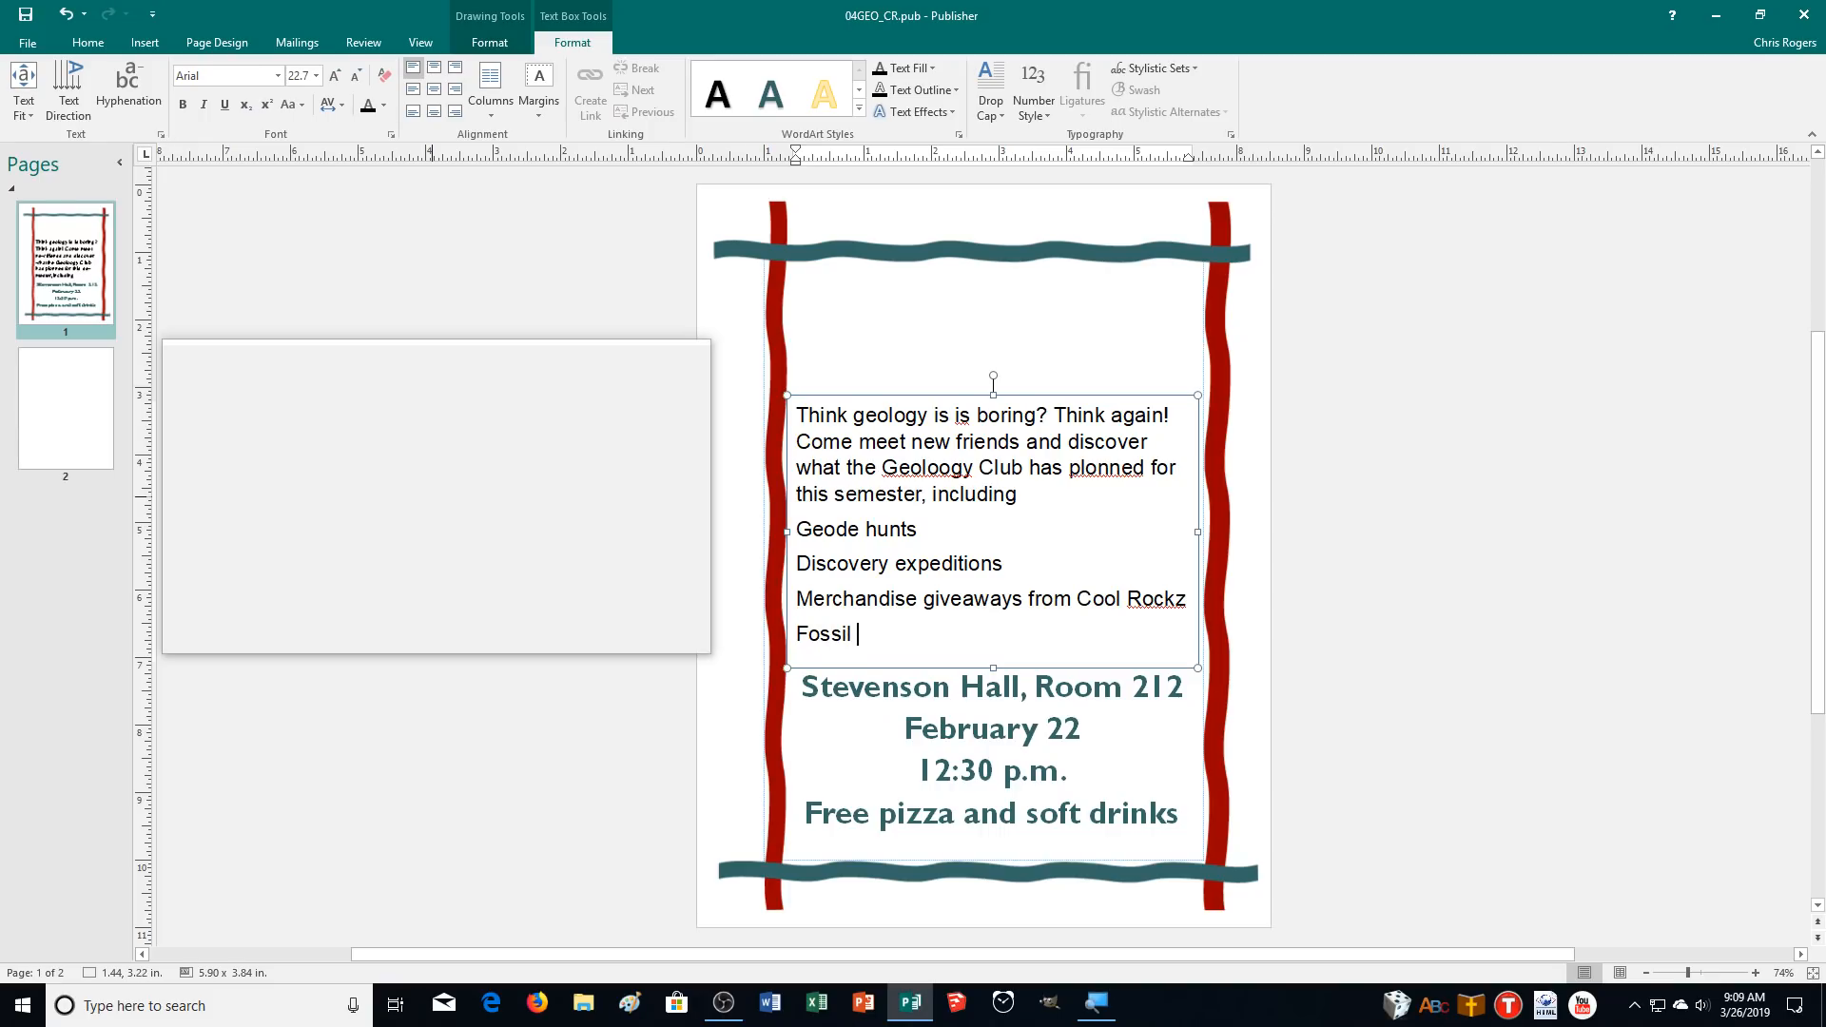
type("swaps")
key("Return")
type("Rock")
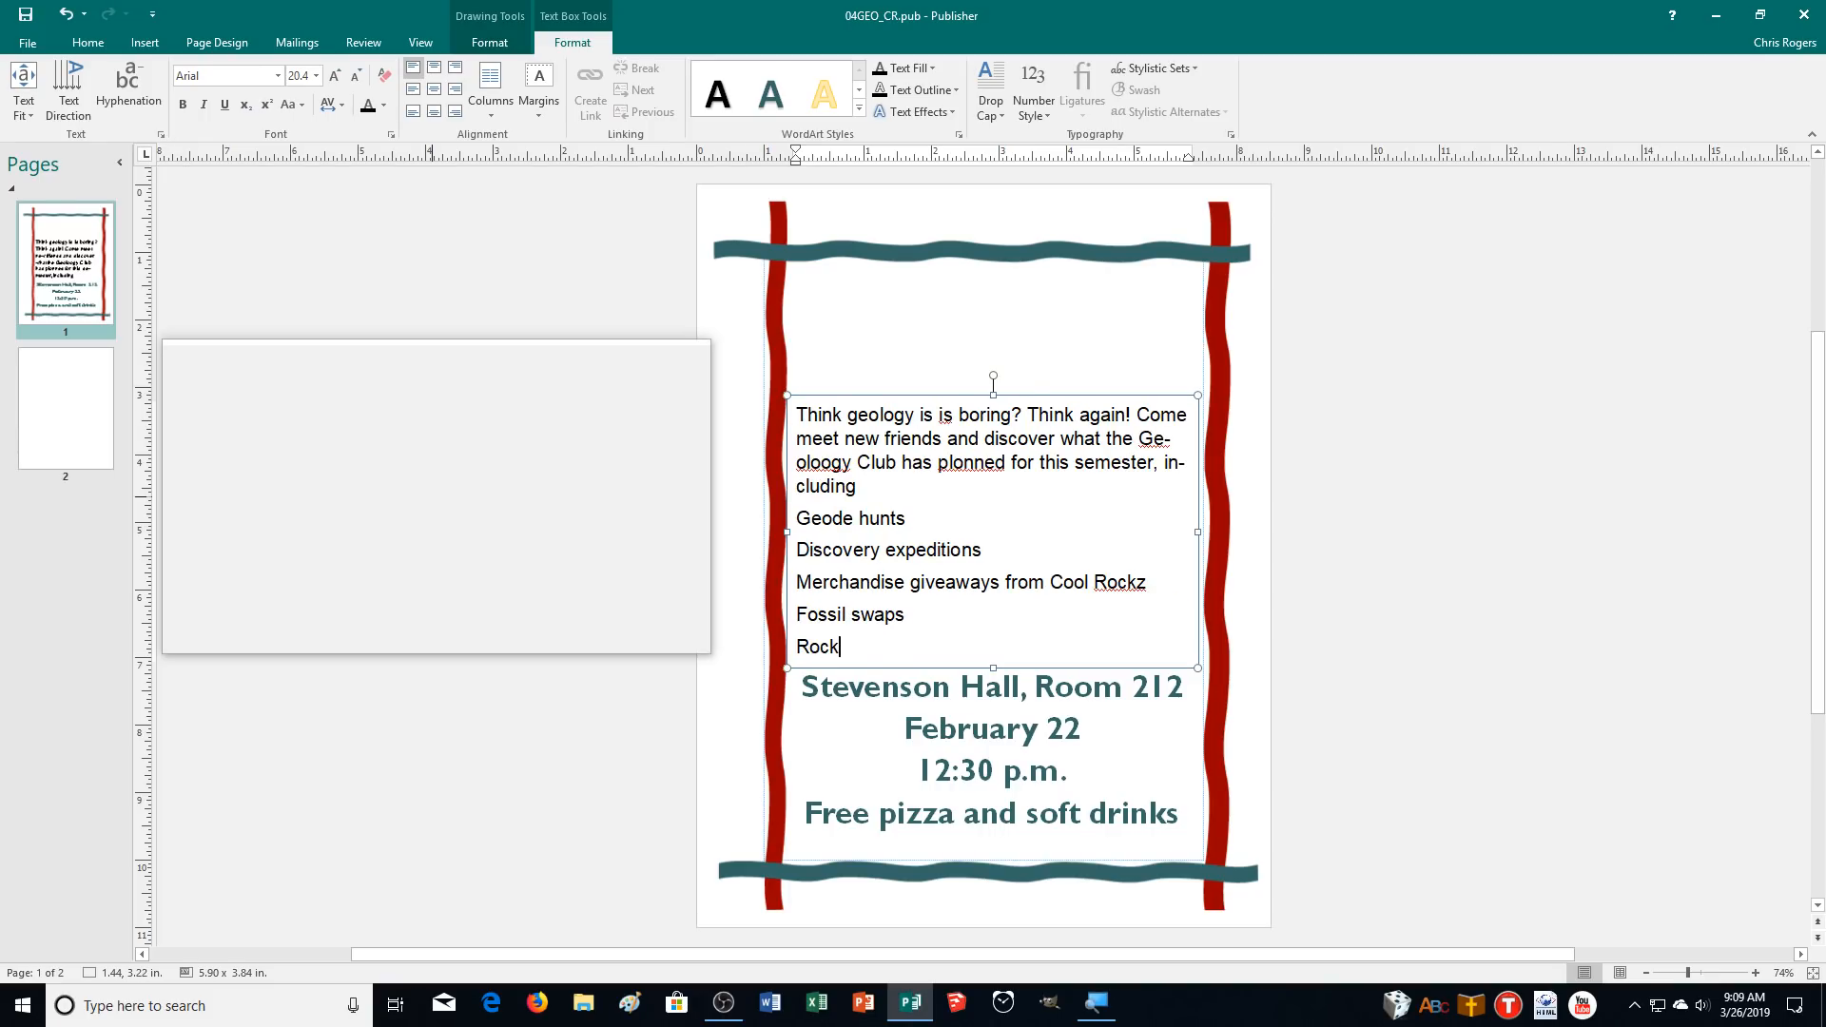
type(" polishing equipment demonstar")
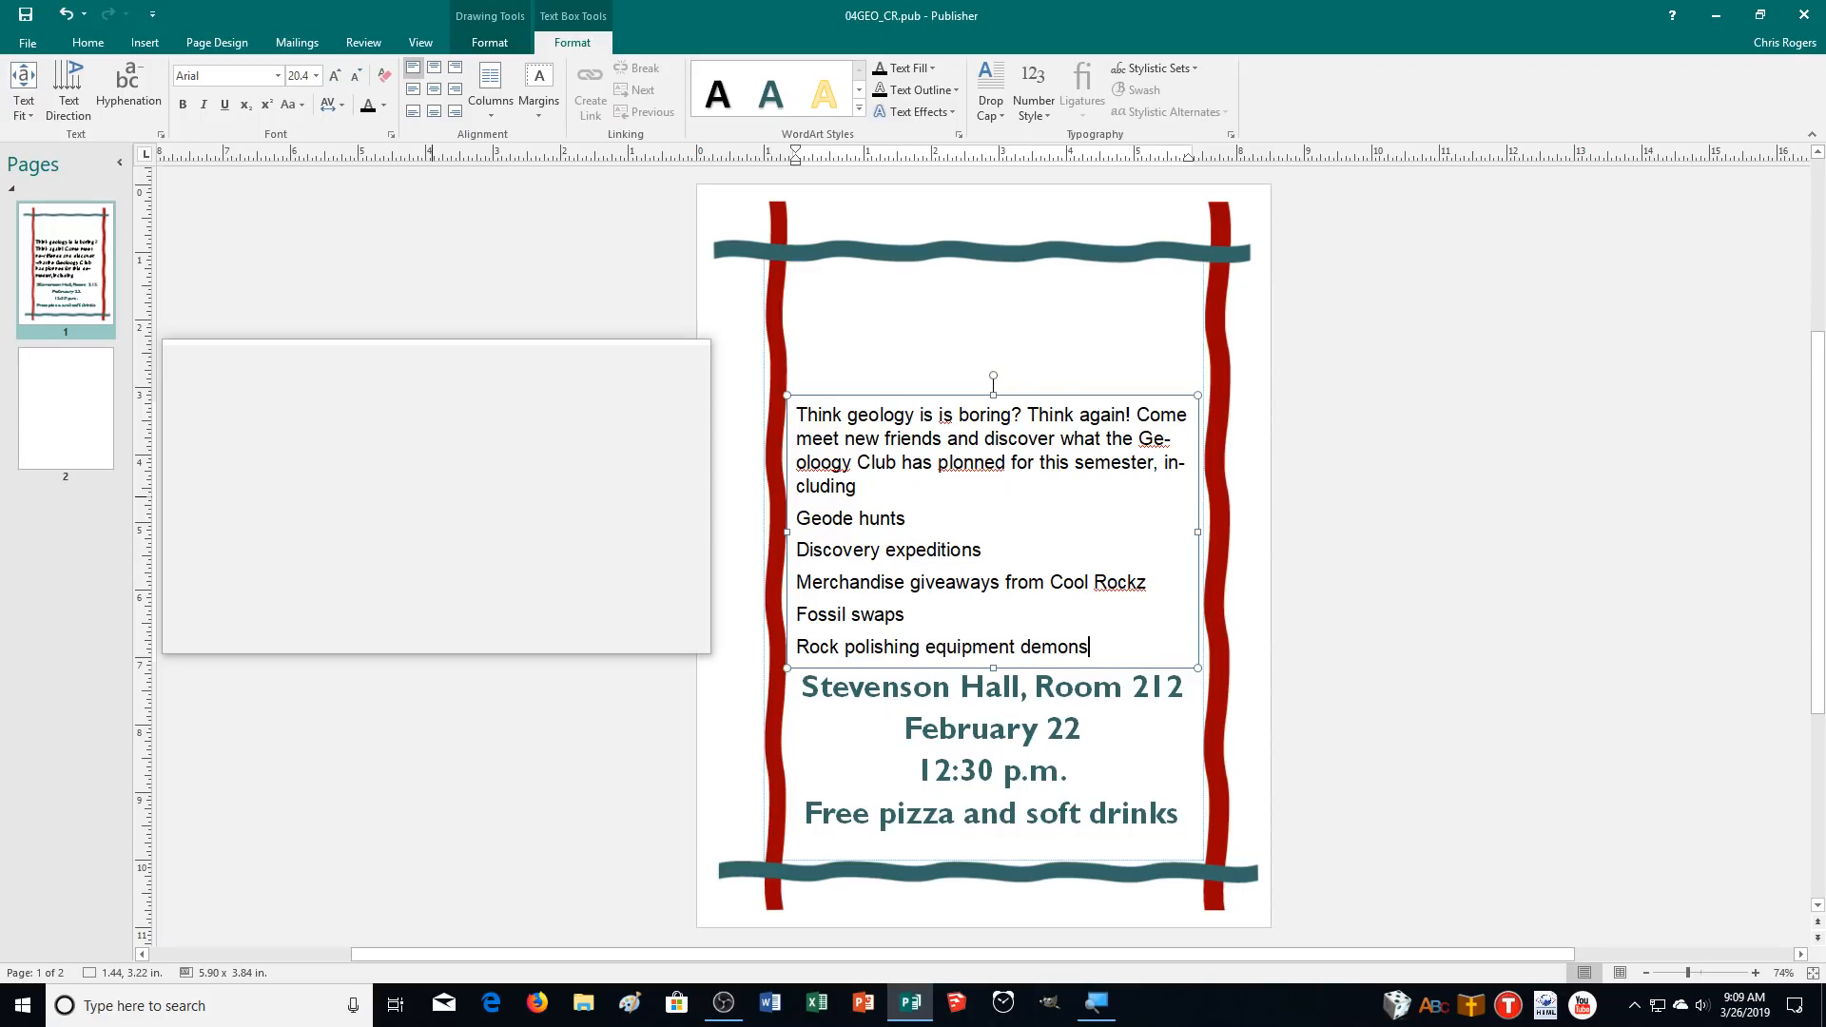
key("BackSpace")
type("rations")
Add the lines "A chance to attend the NGA convention as a delegate" and "And much more!" to the list.
key("Return")
type("A")
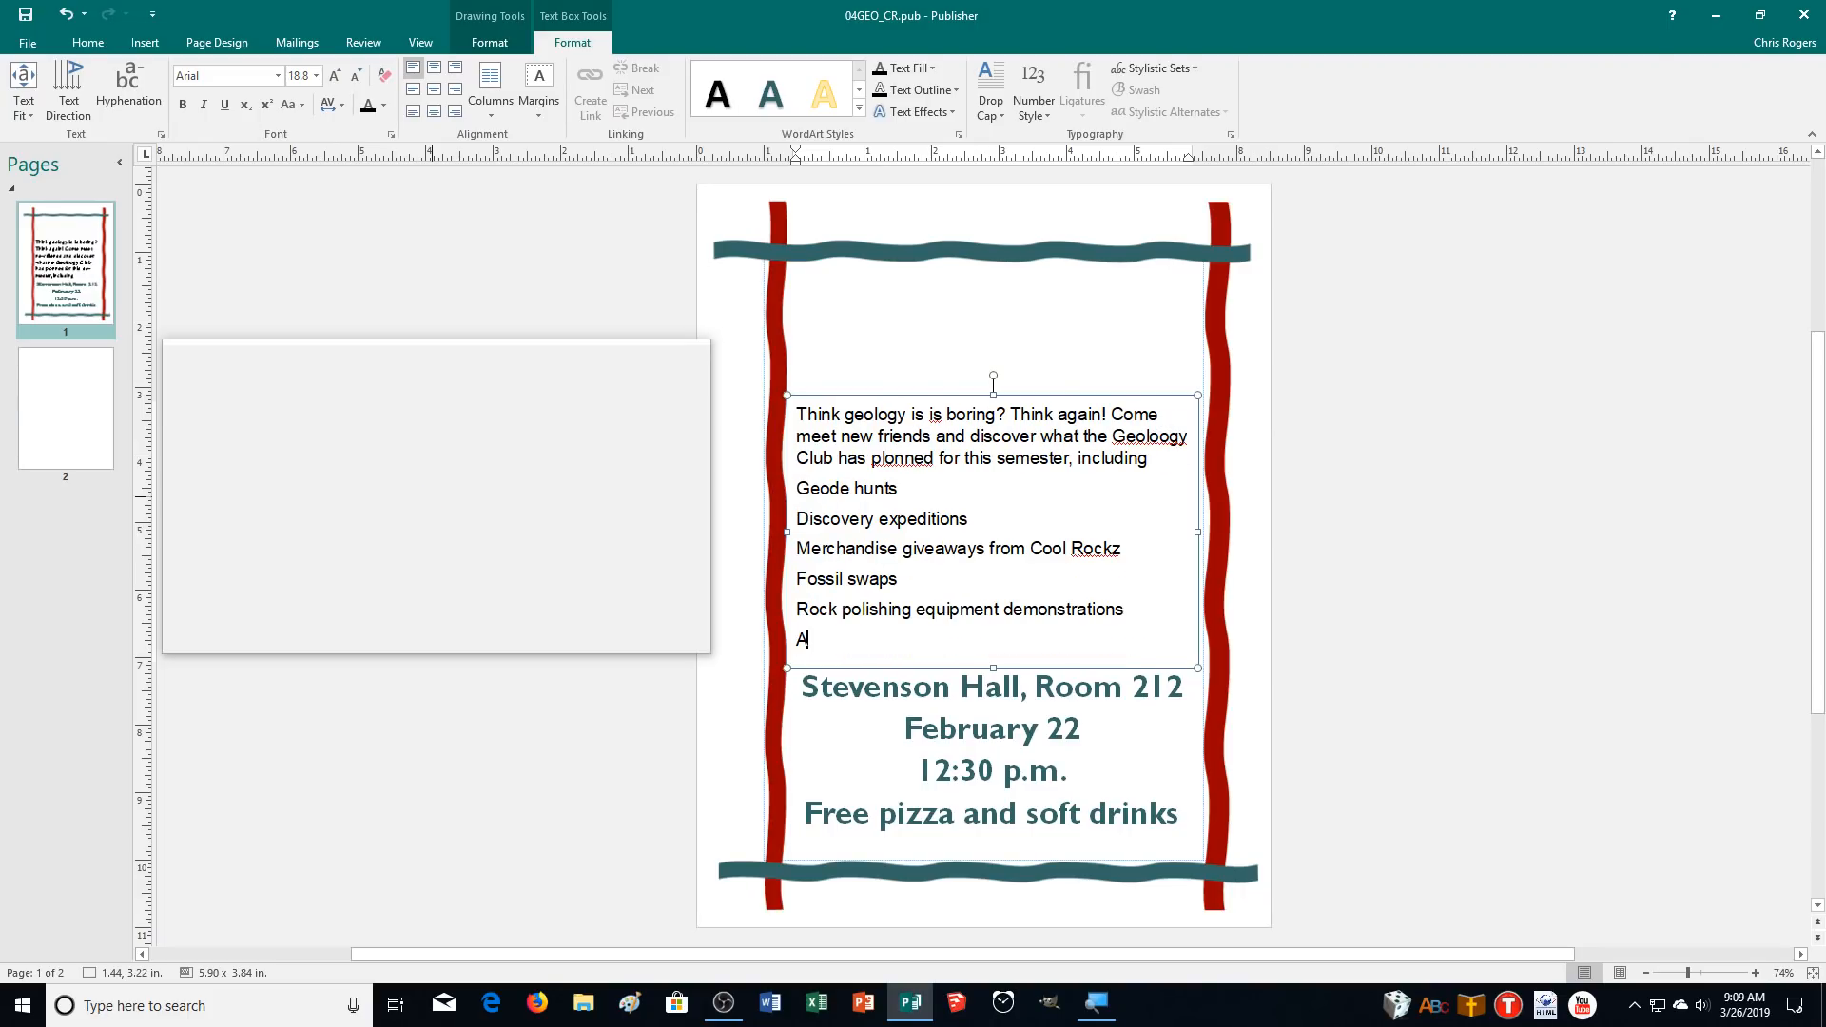
type(" chance to attend the NGA")
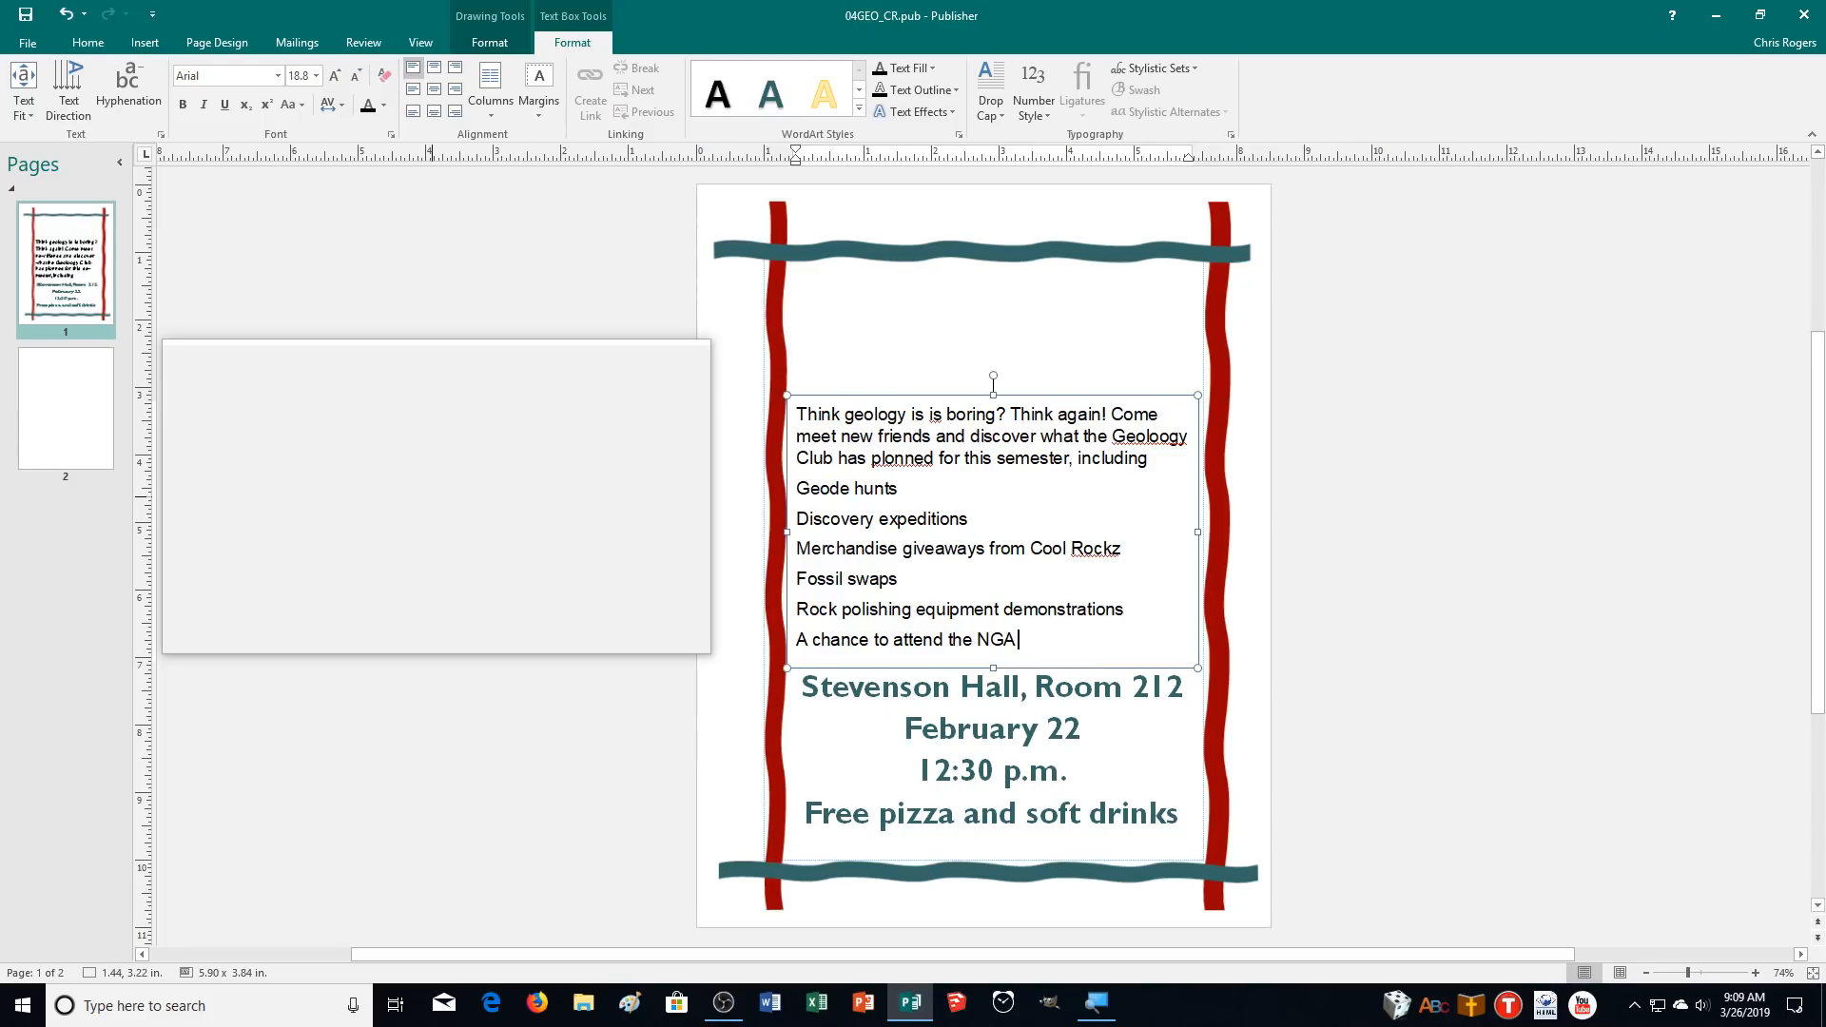
type(" convention as a delegate")
key("Return")
type("And much more!")
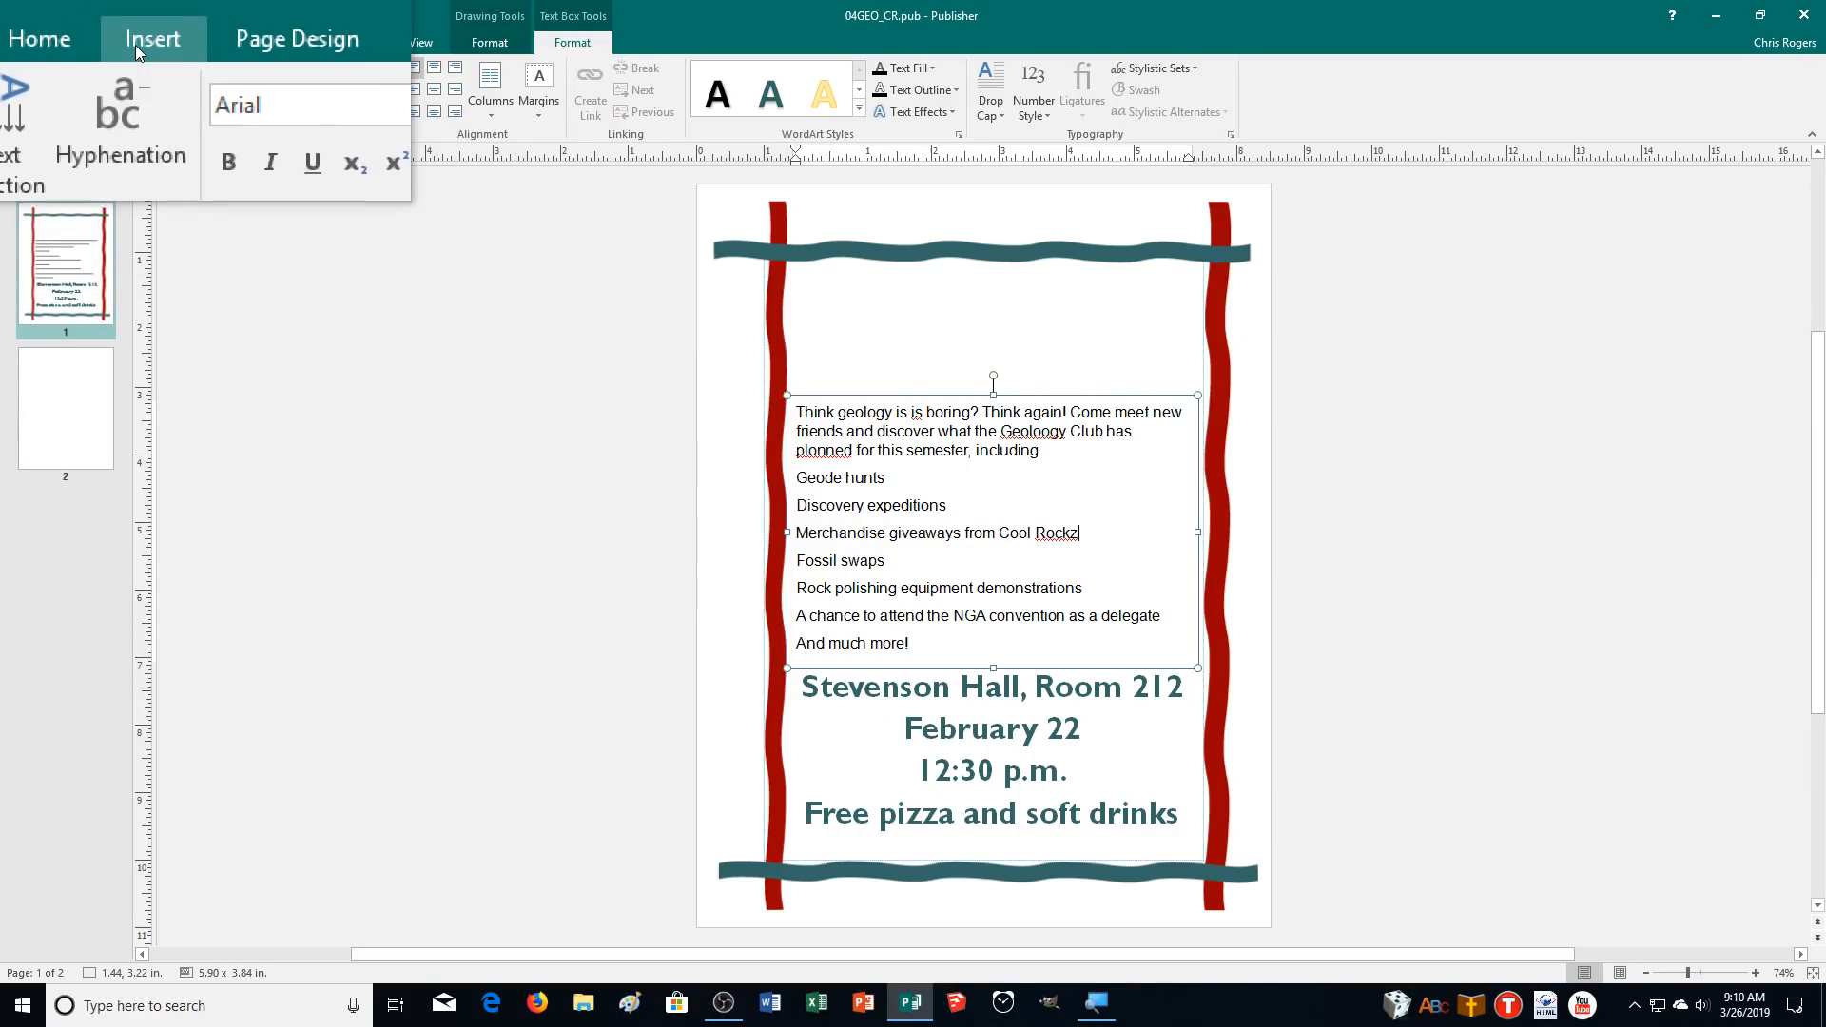
Insert a trademark symbol after "Cool Rockz".
left_click(135, 43)
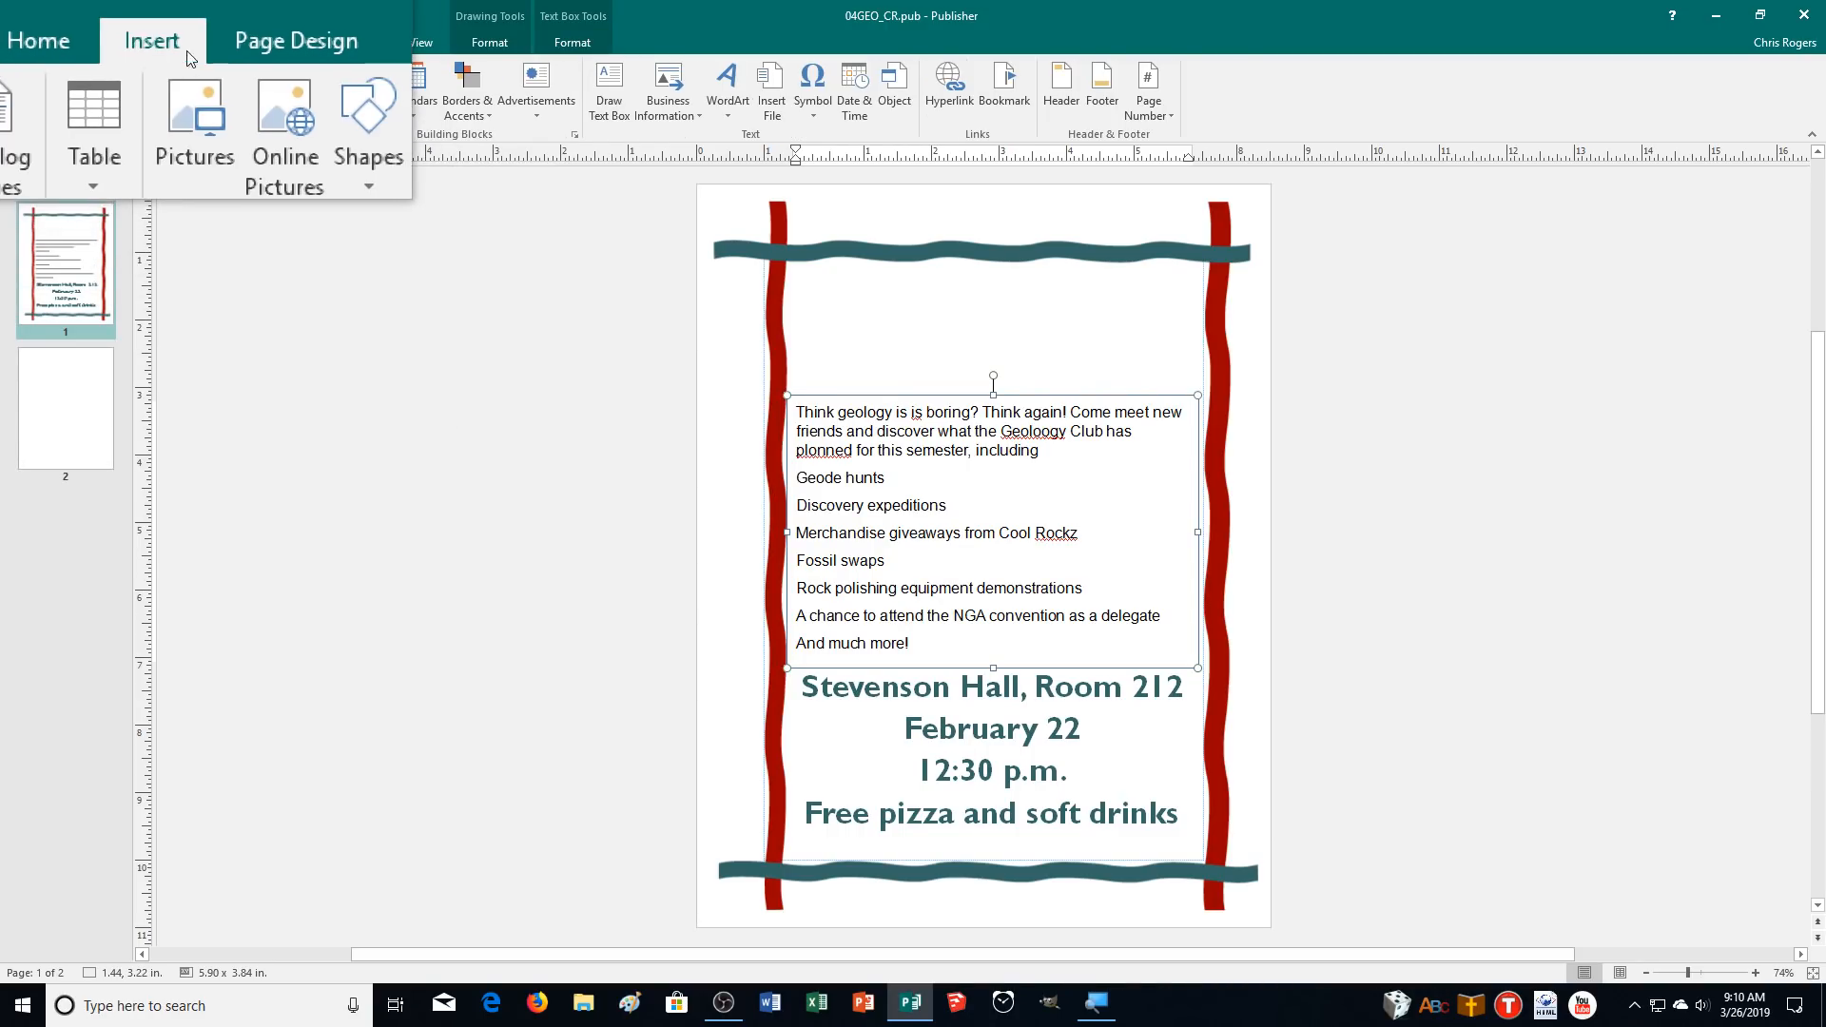
left_click(806, 99)
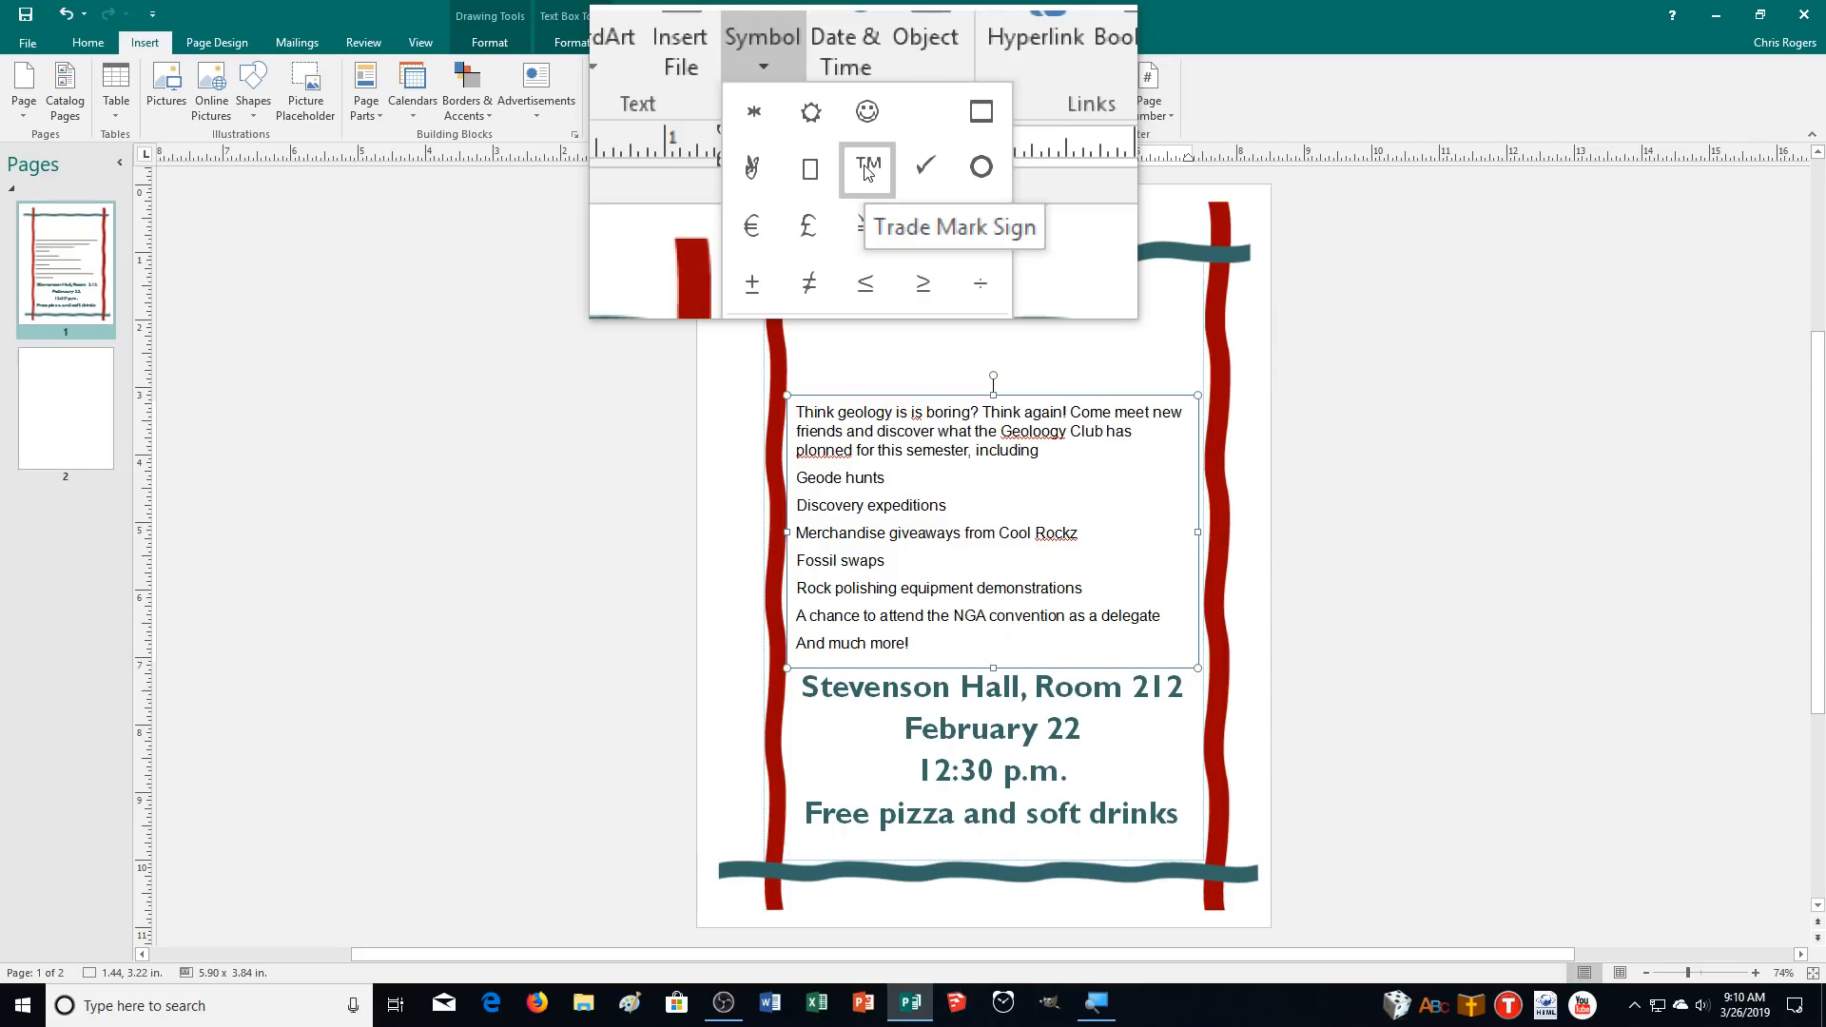
left_click(867, 167)
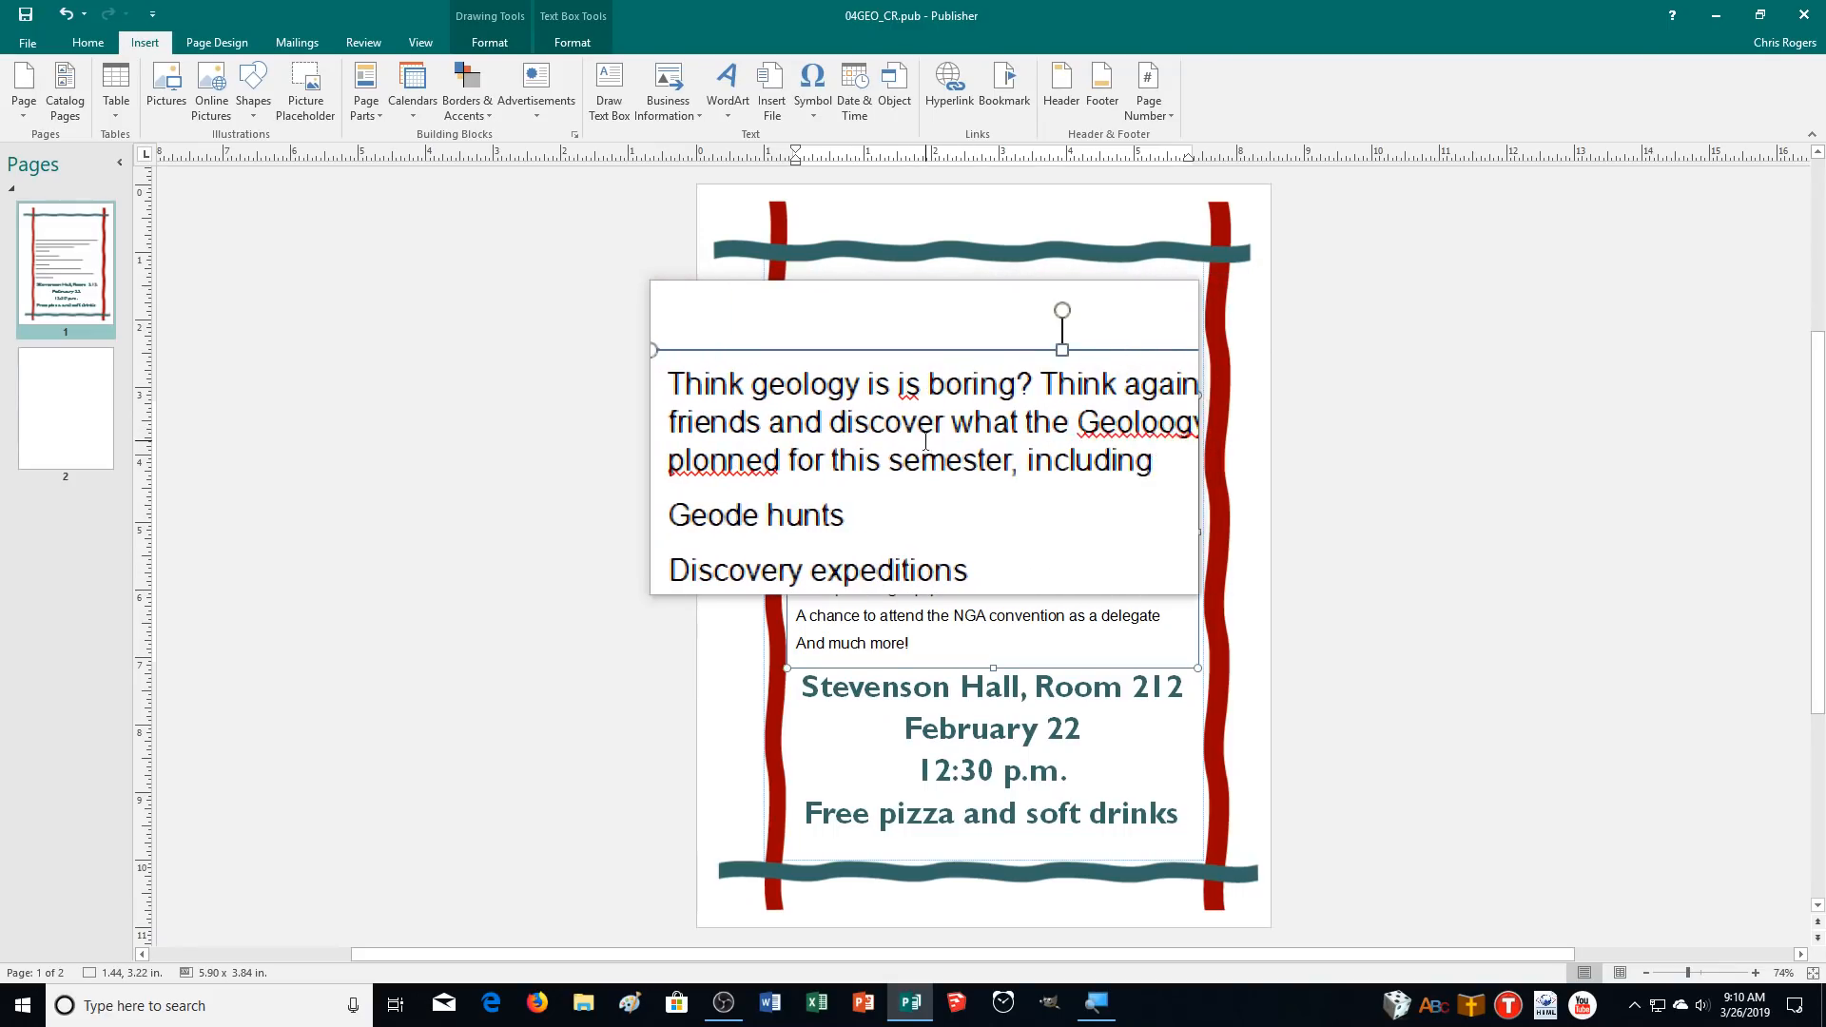
Correct "Geoloogy" to "Geology" and ignore all occurrences of "Rockz" using the spelling suggestions.
right_click(1036, 434)
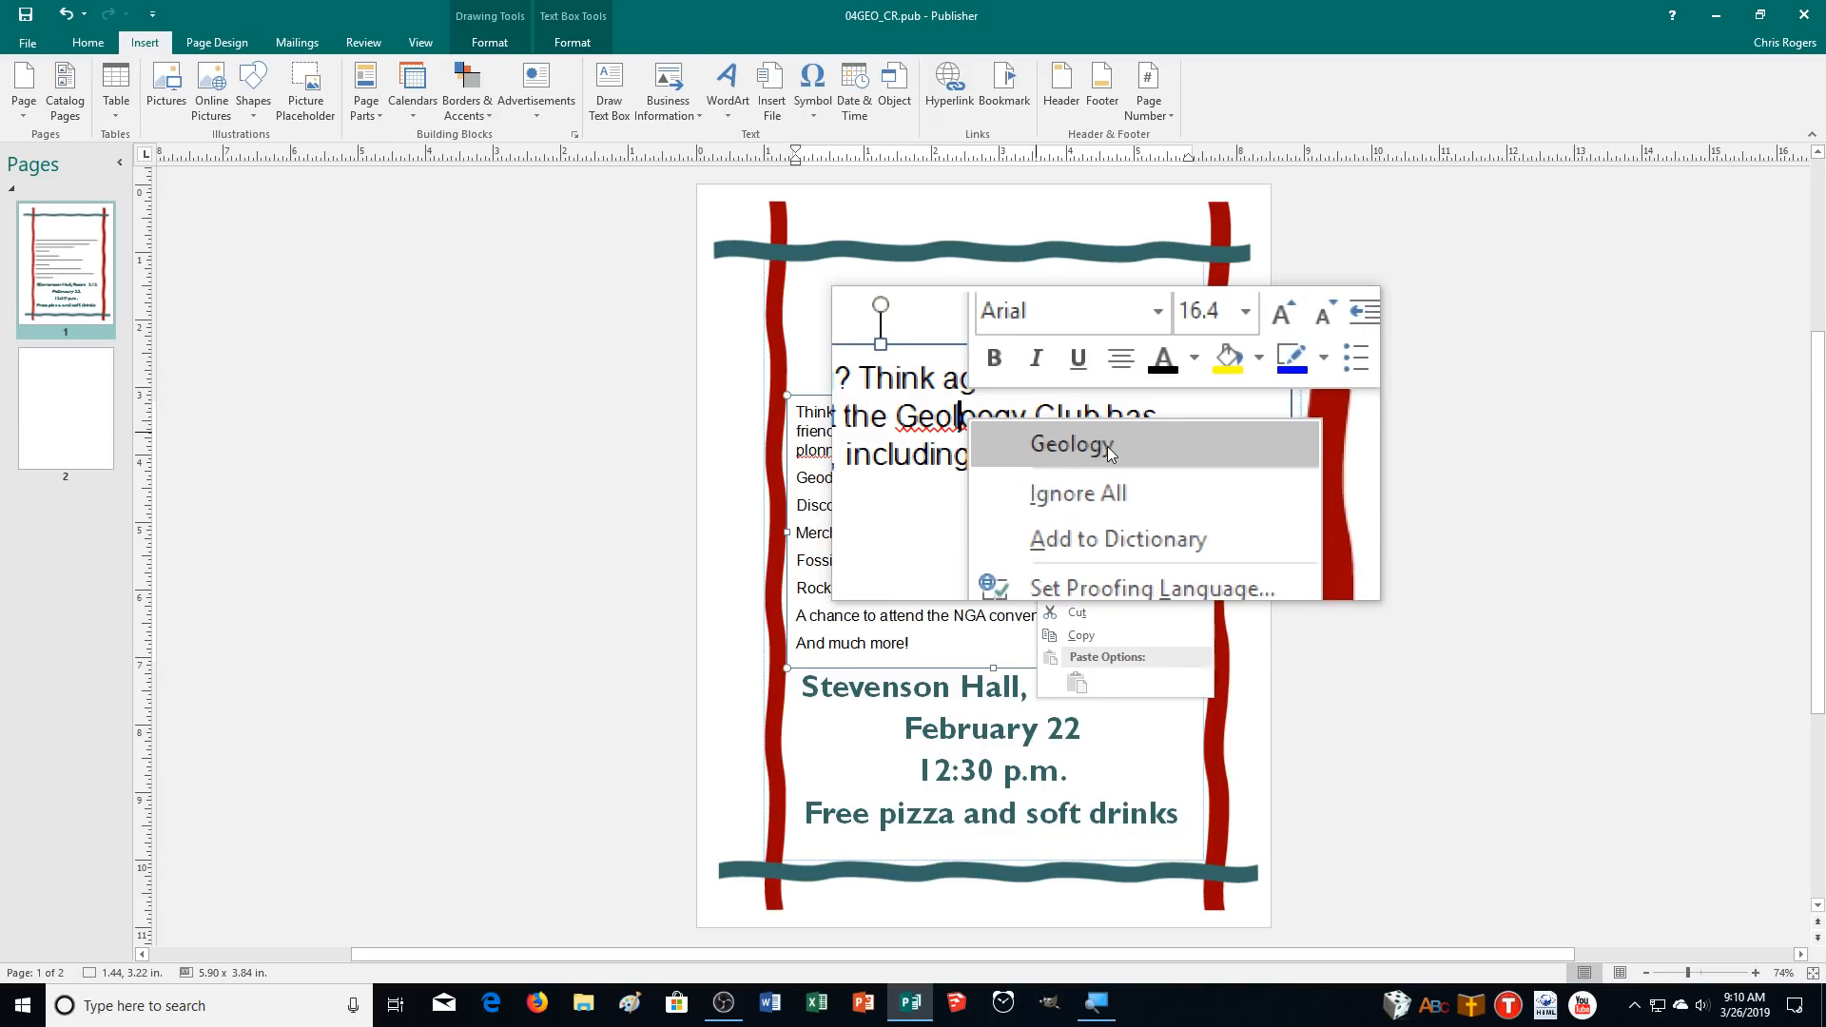
left_click(1107, 447)
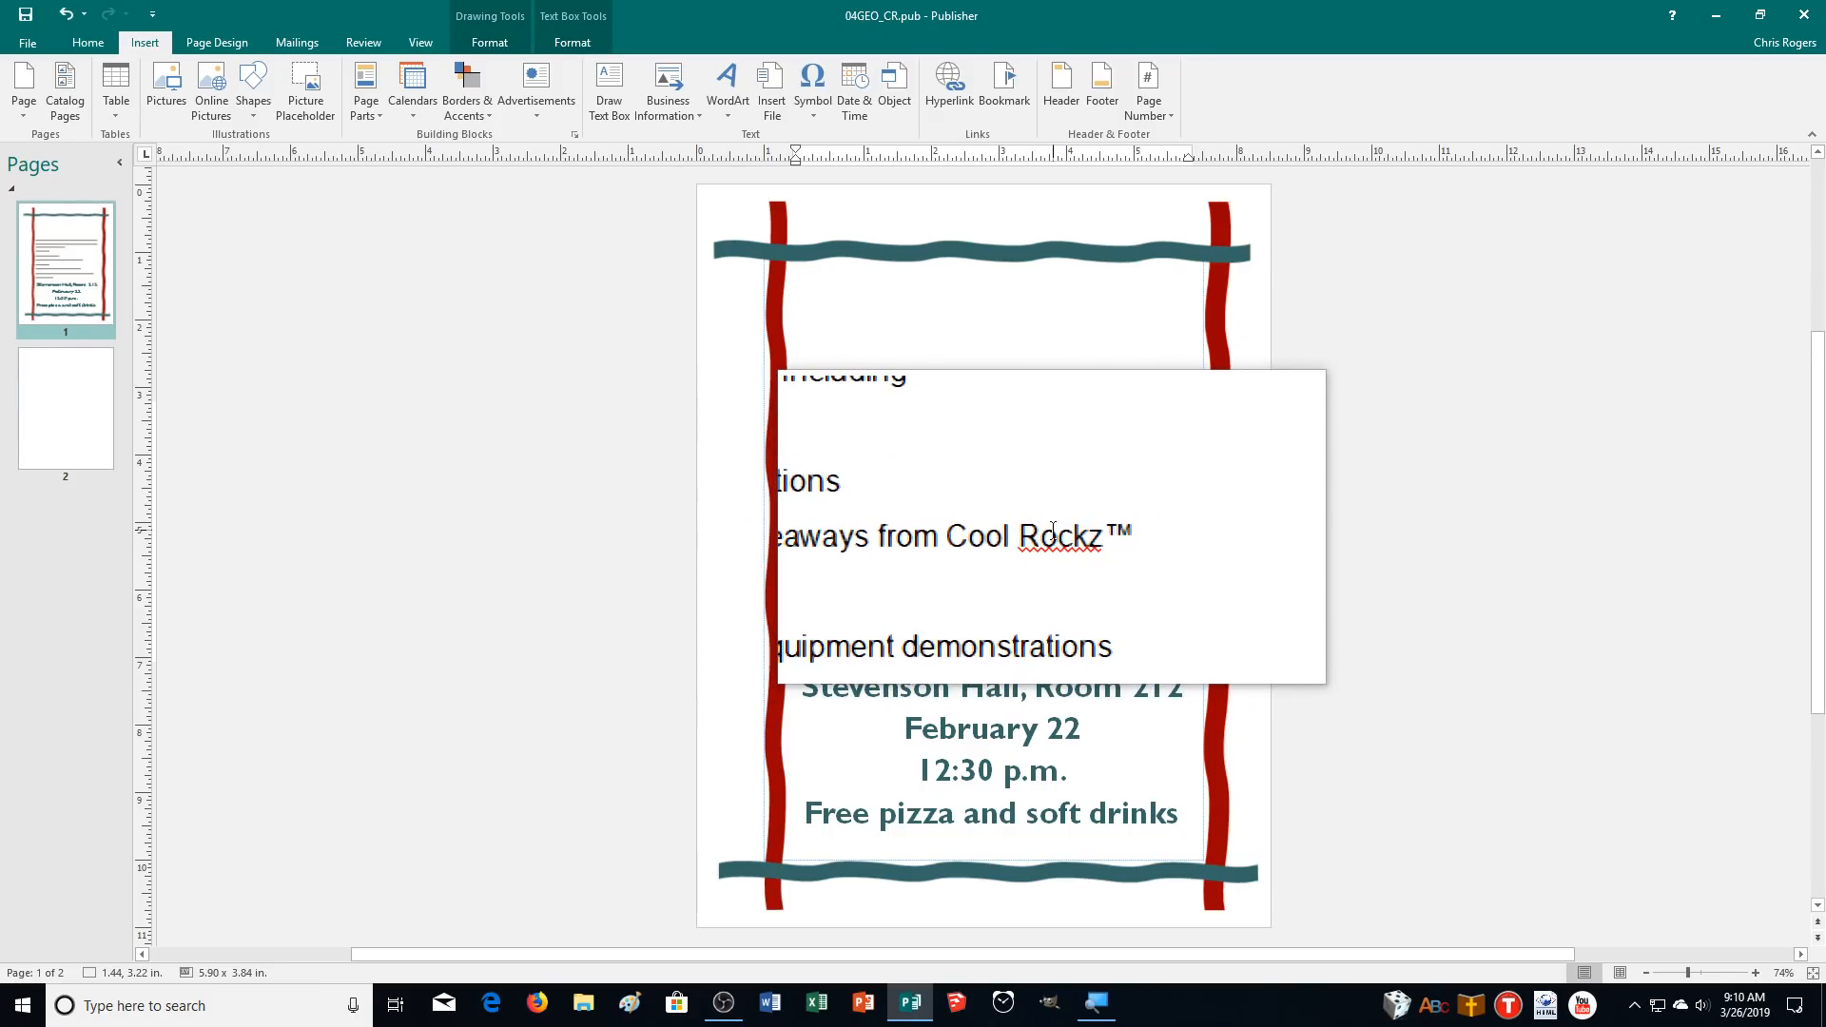
right_click(1059, 540)
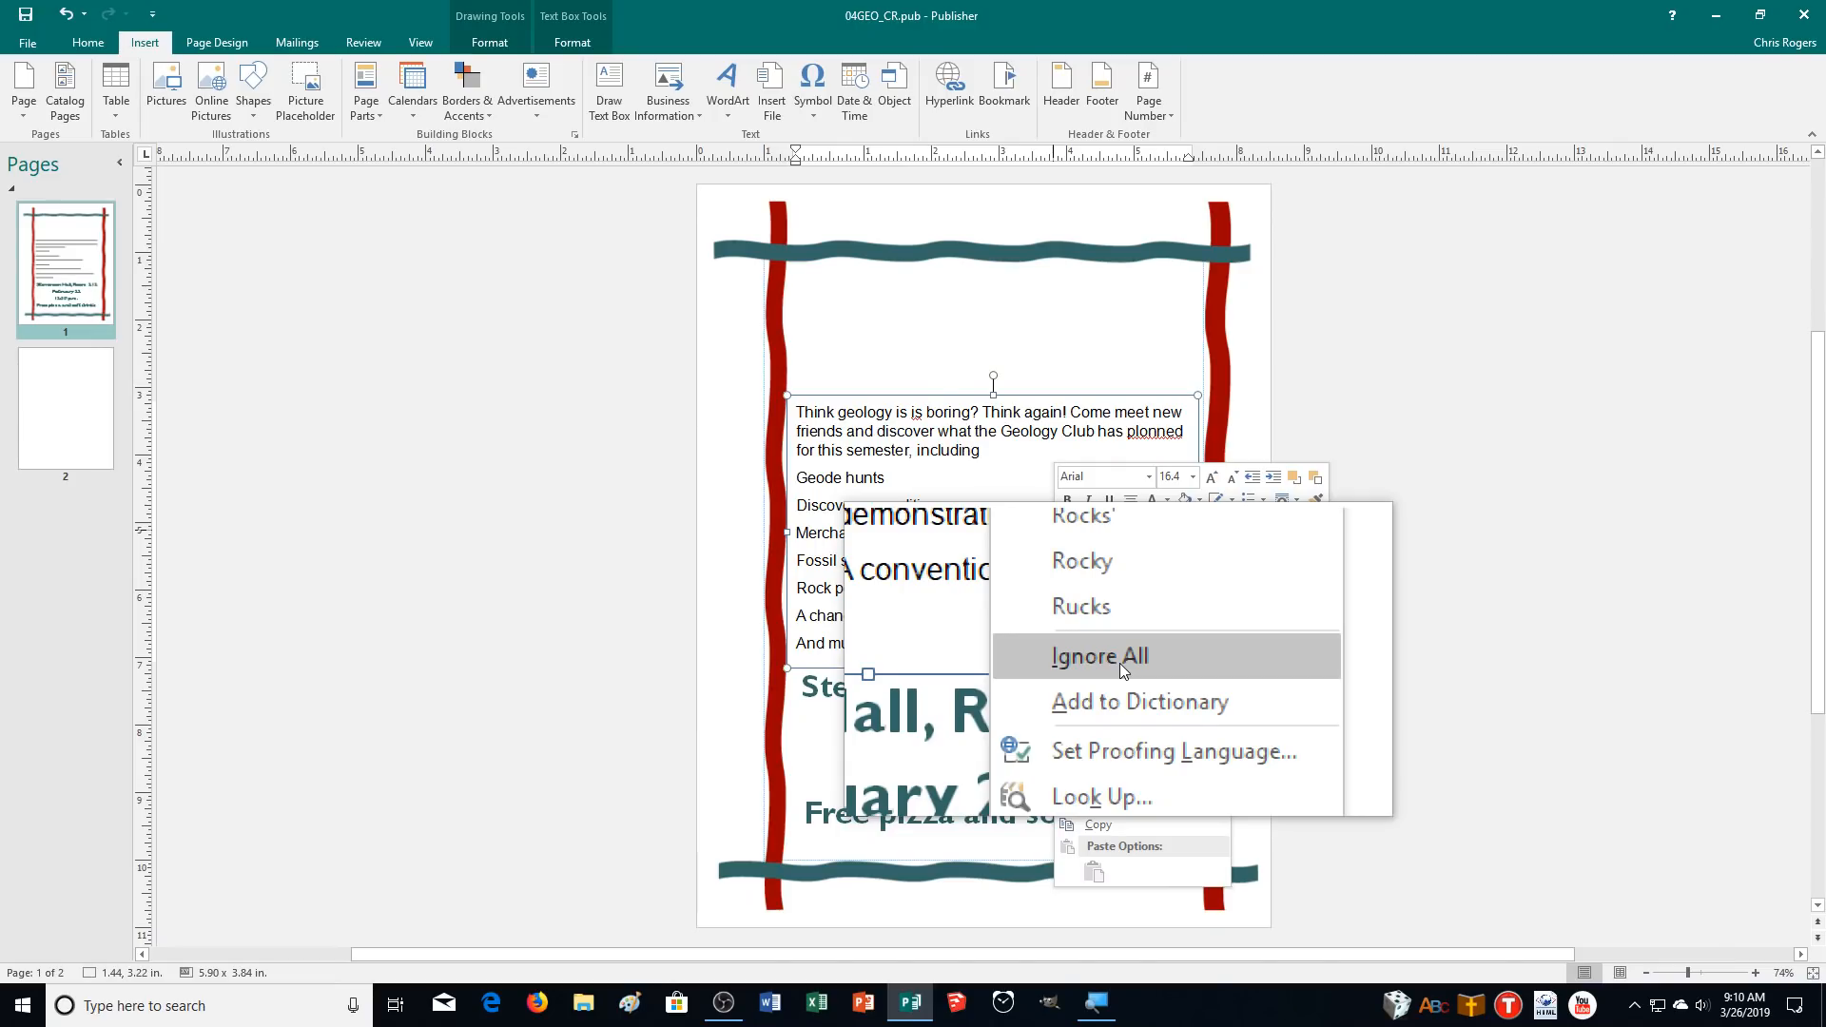
left_click(1120, 663)
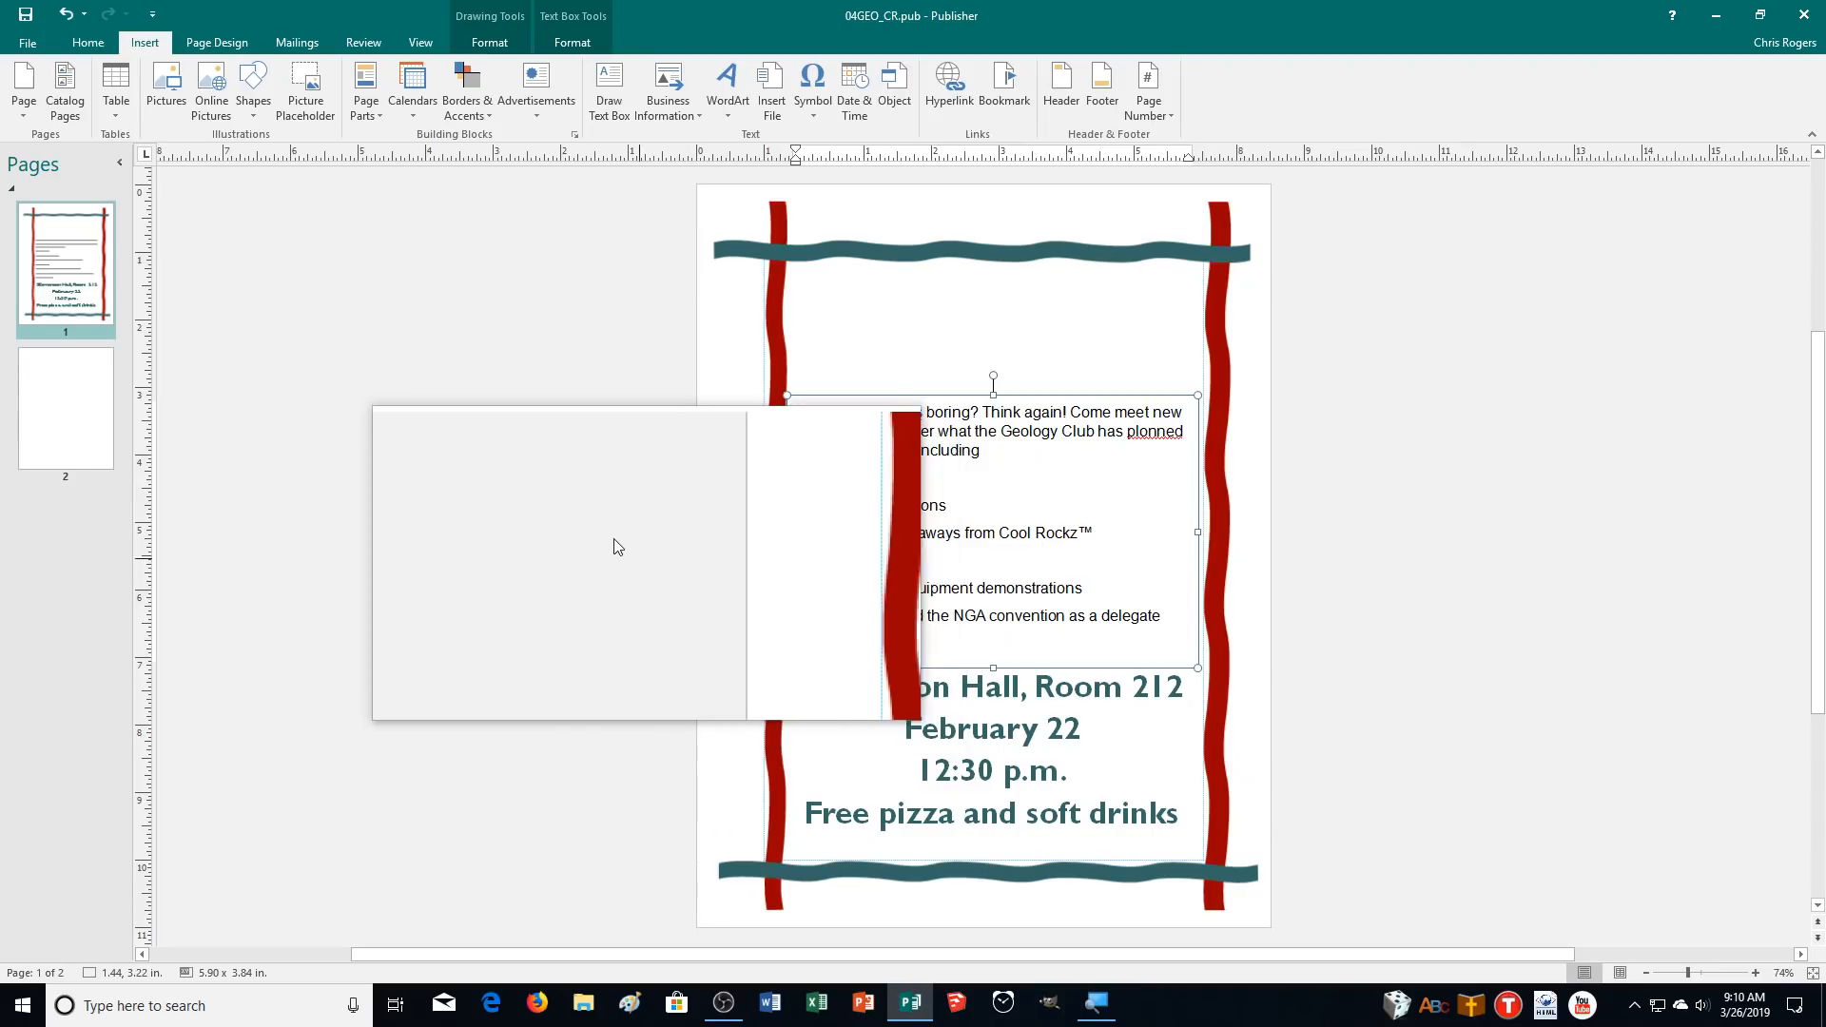
Review the Proofing settings for spelling in the program options.
left_click(15, 43)
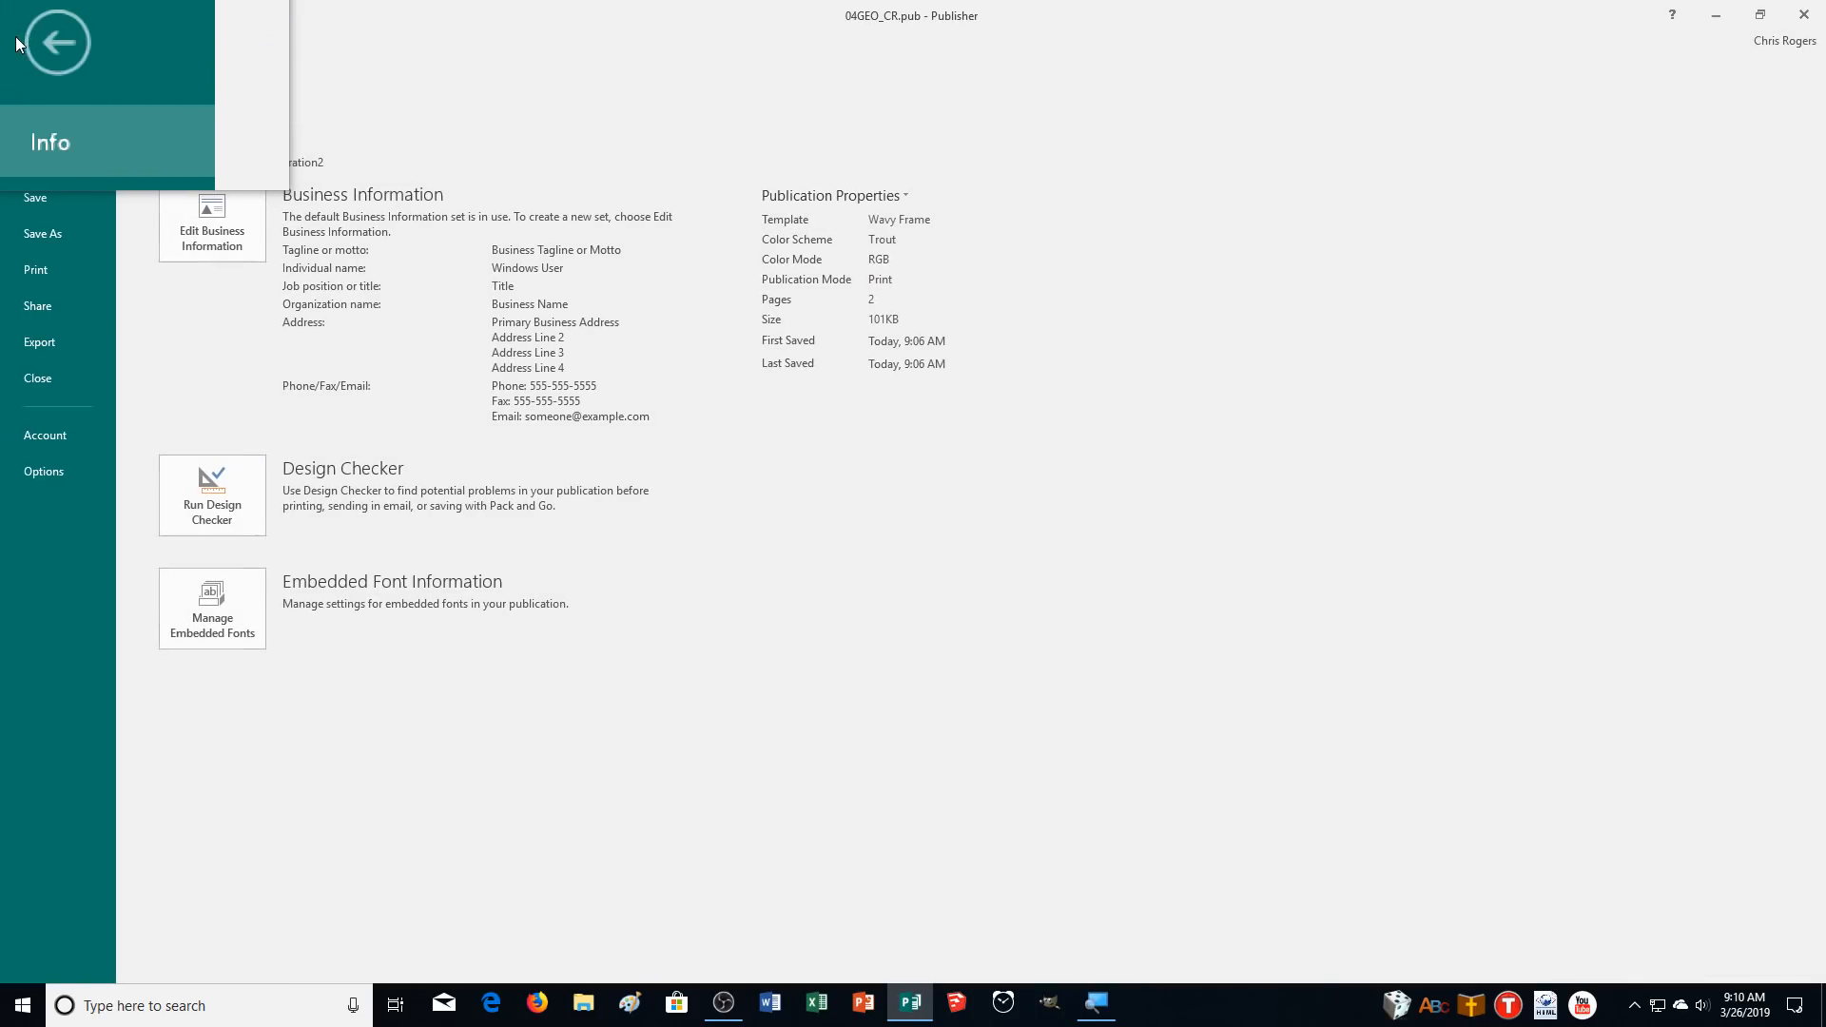
left_click(42, 468)
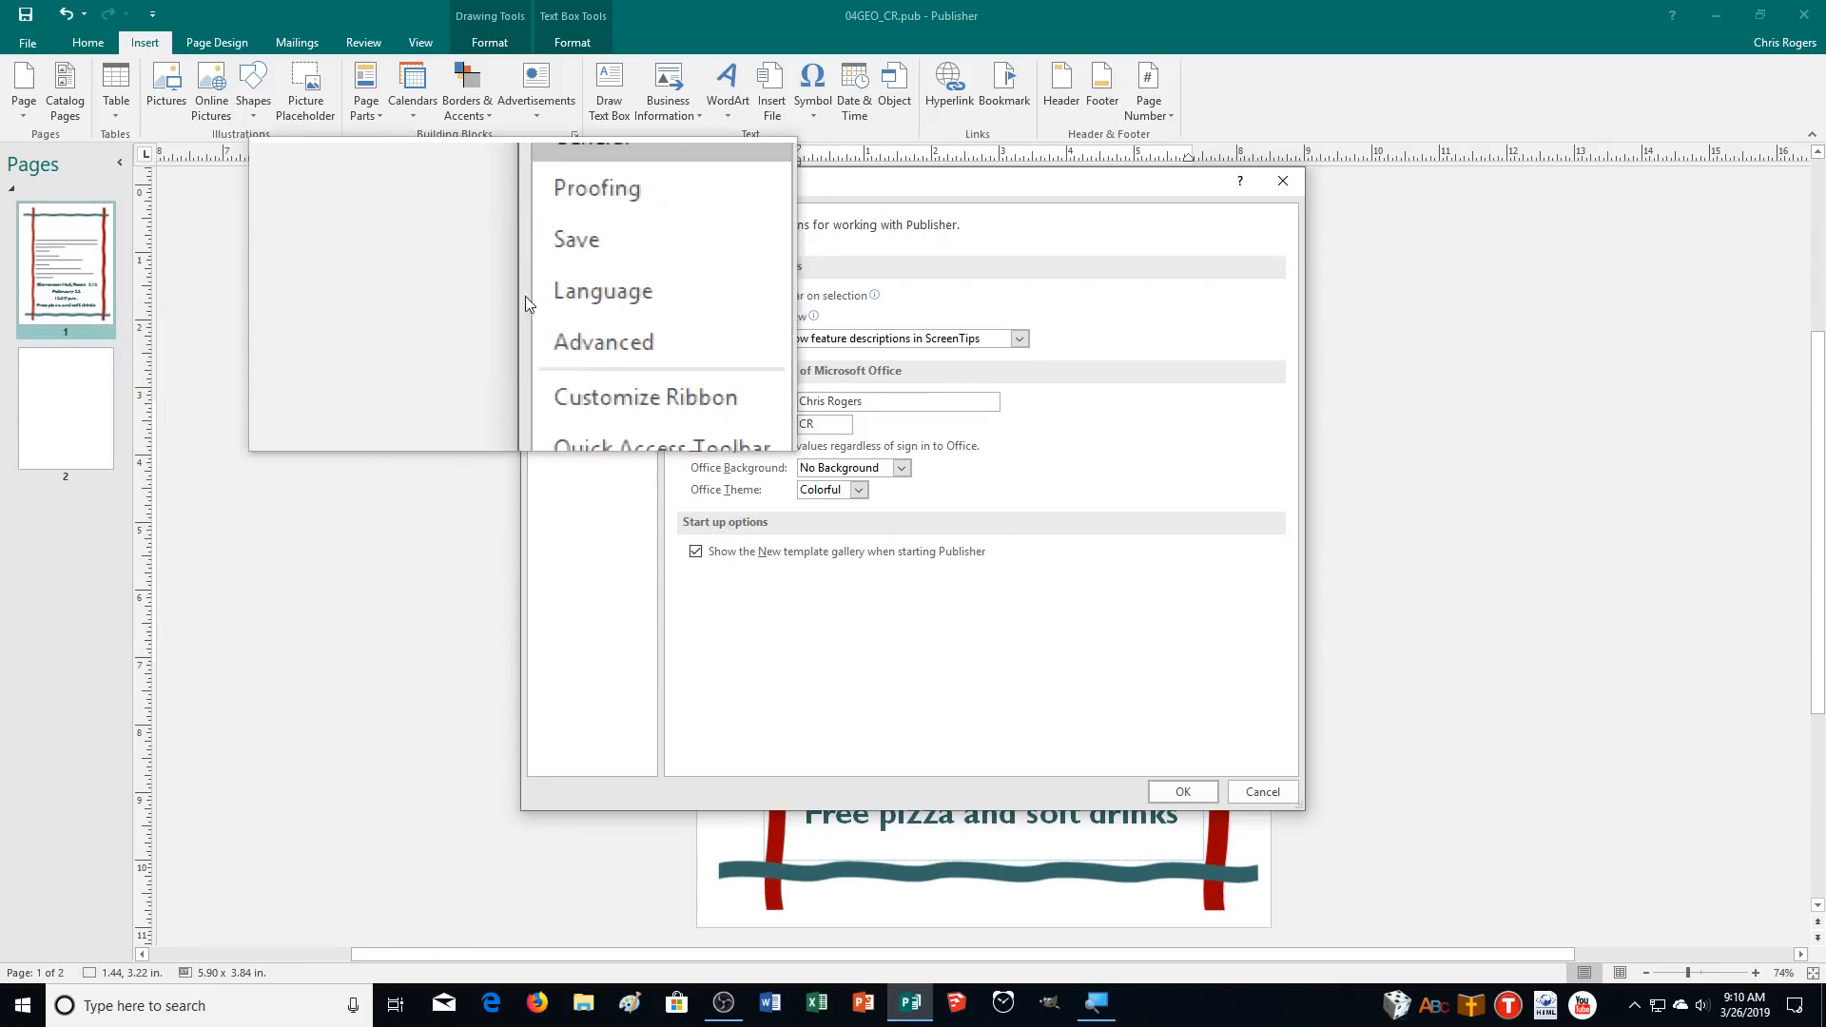
left_click(560, 242)
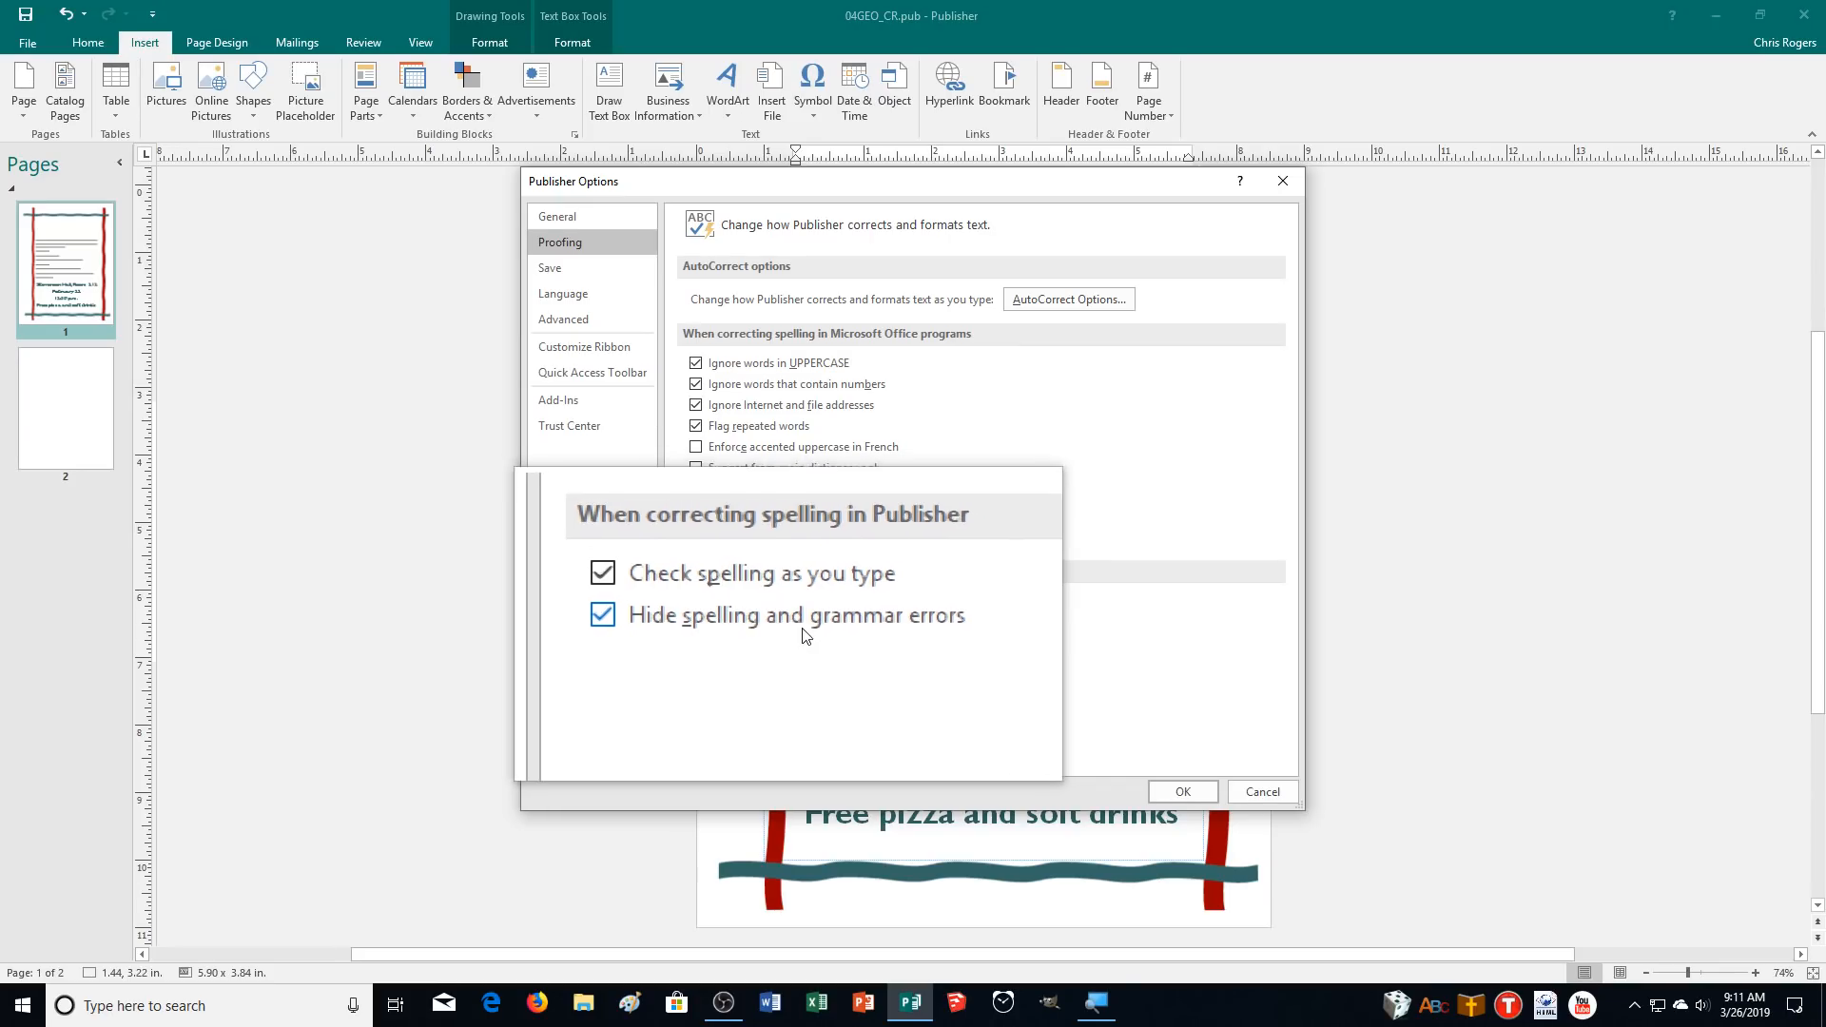
left_click(1166, 788)
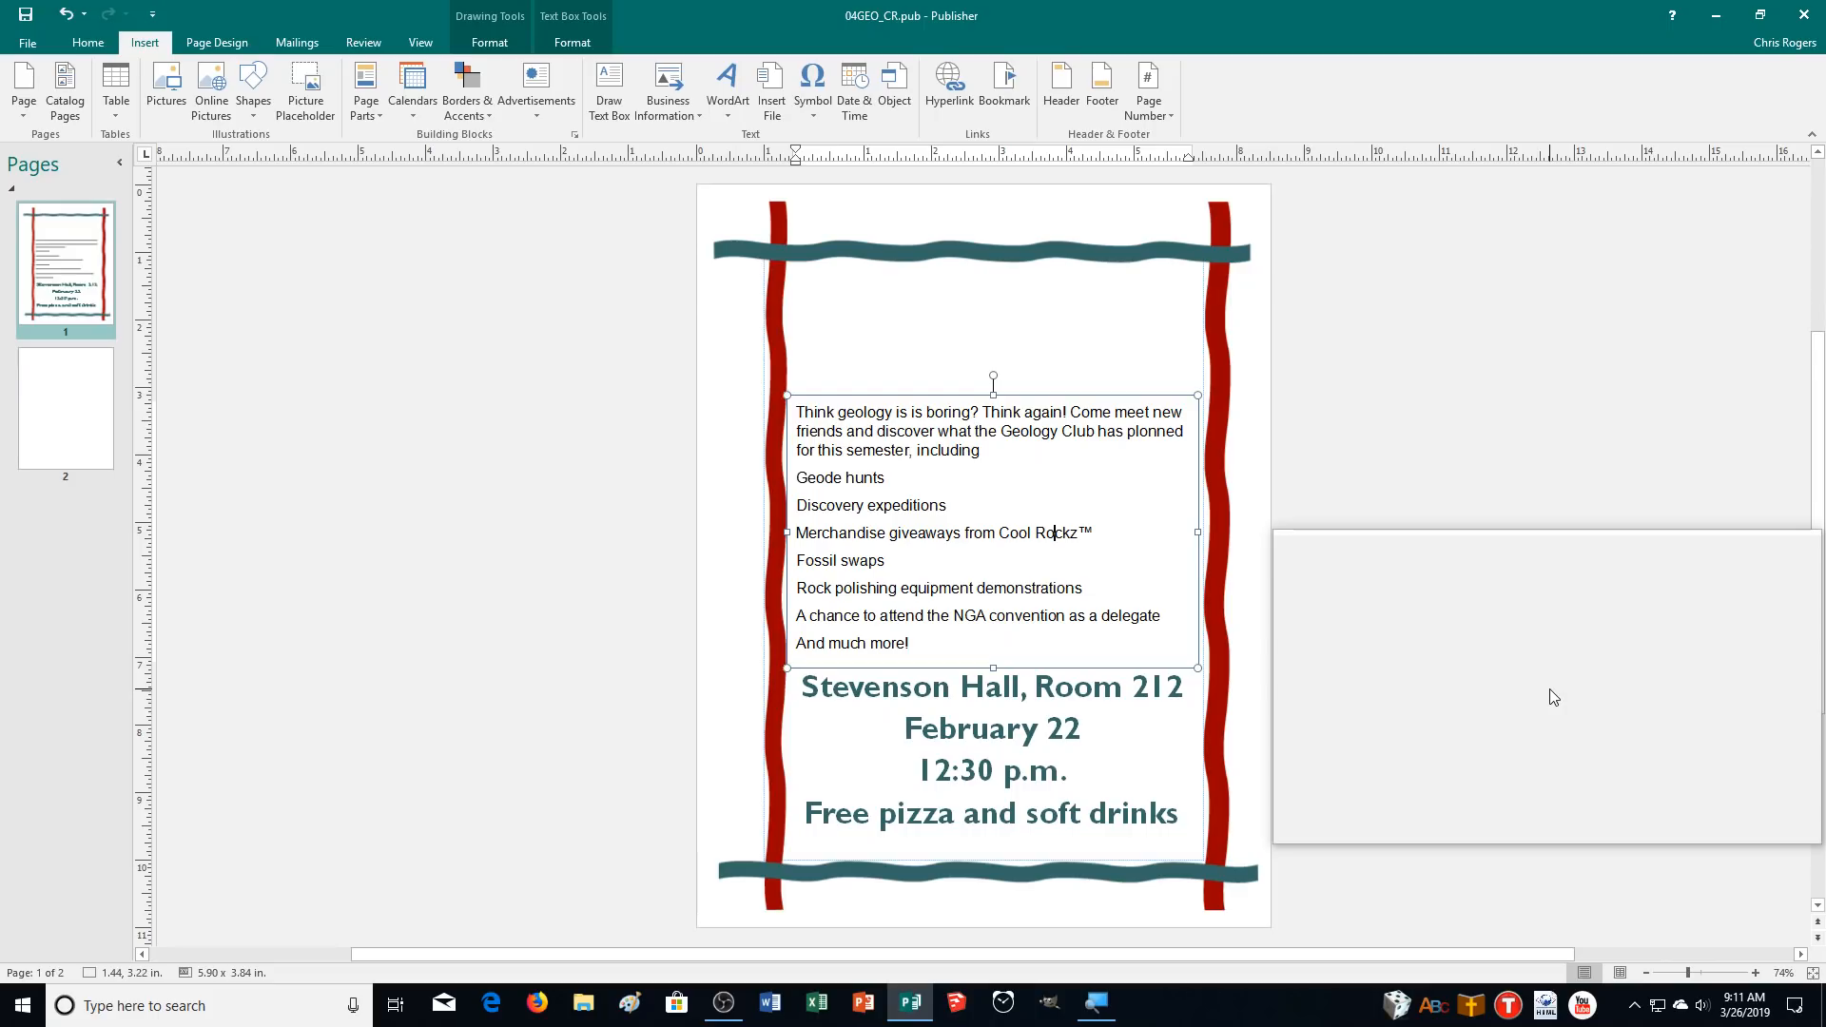
Run a spelling check, deleting the repeated "is" and changing "plonned" to "planned".
key("F7")
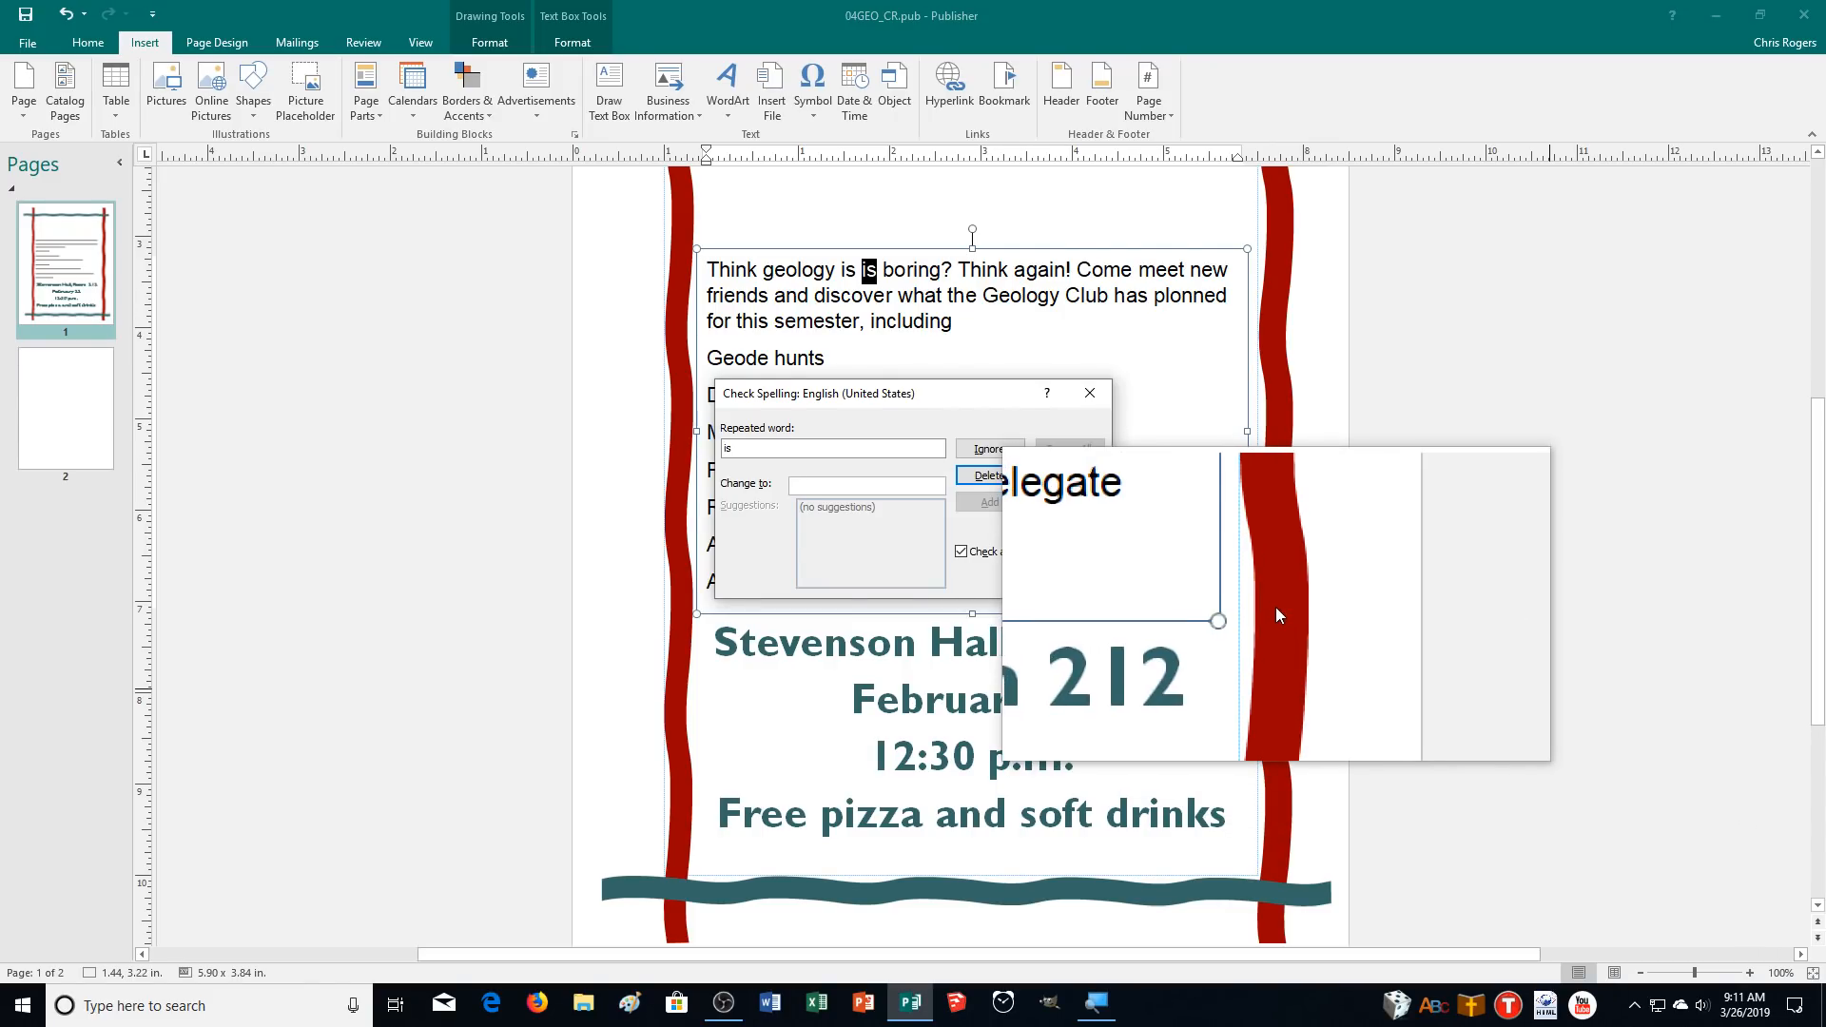
left_click(989, 474)
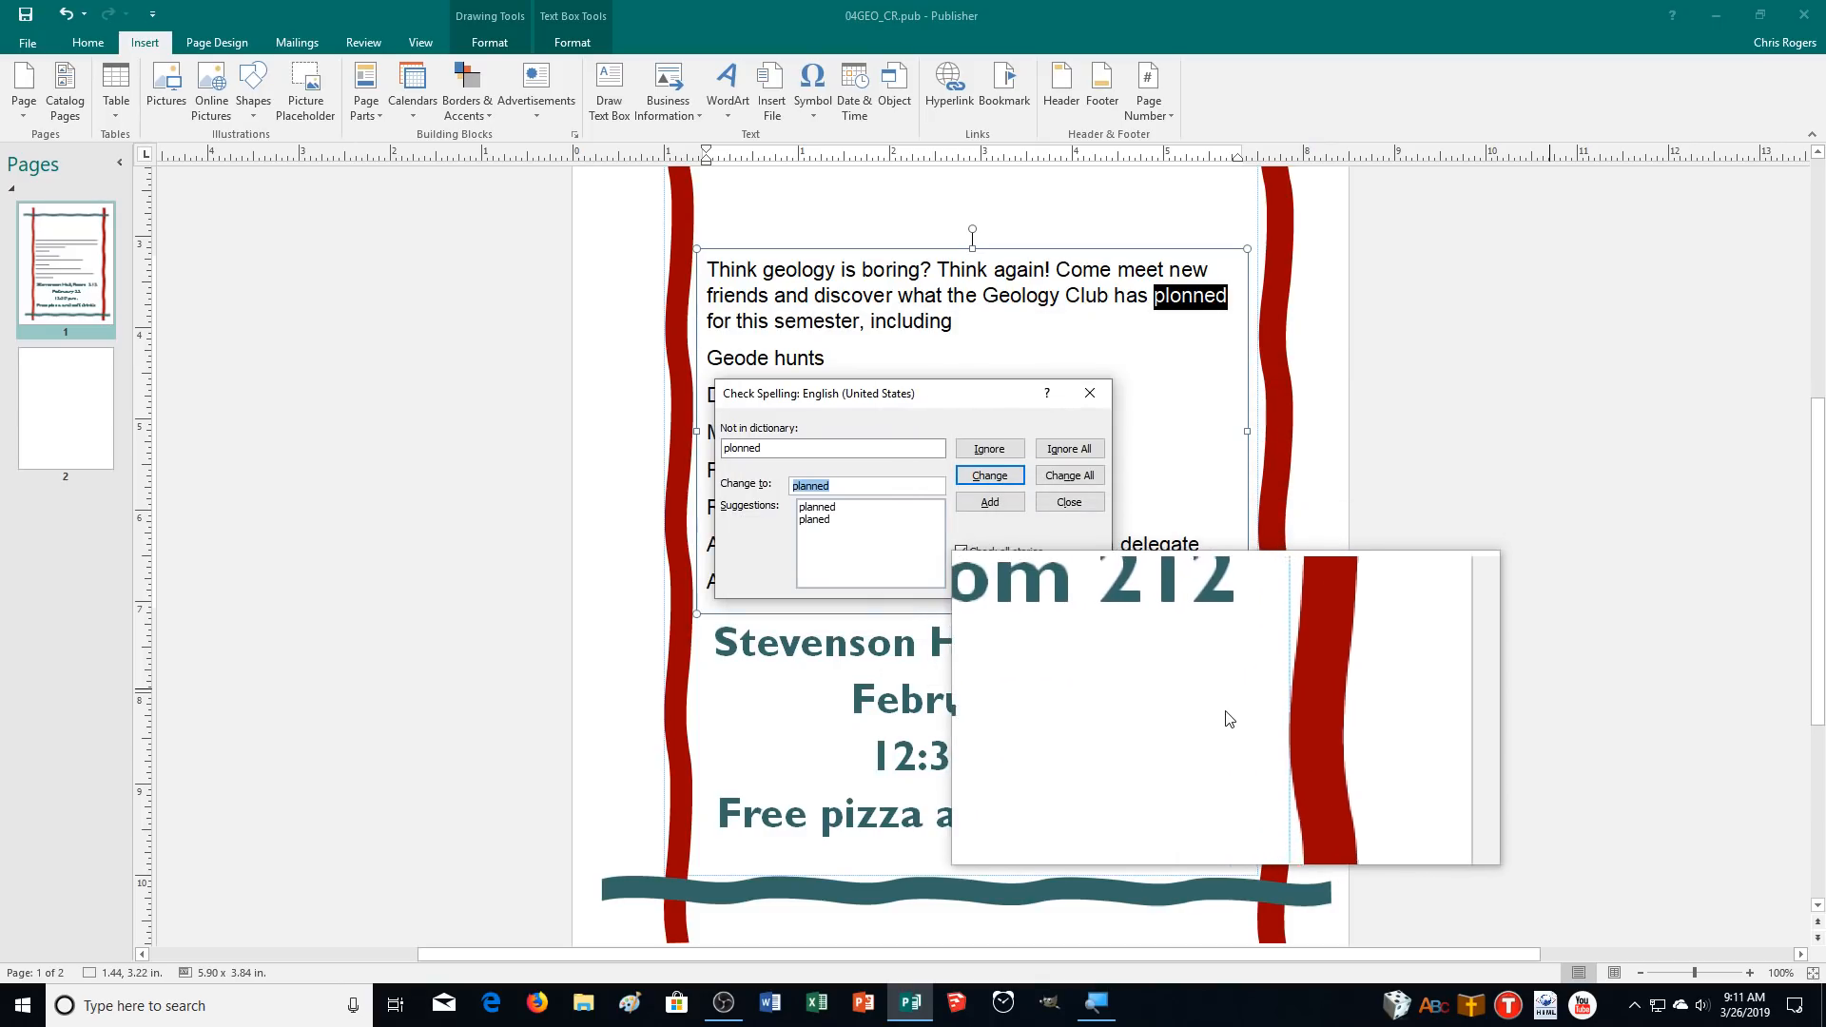
left_click(987, 474)
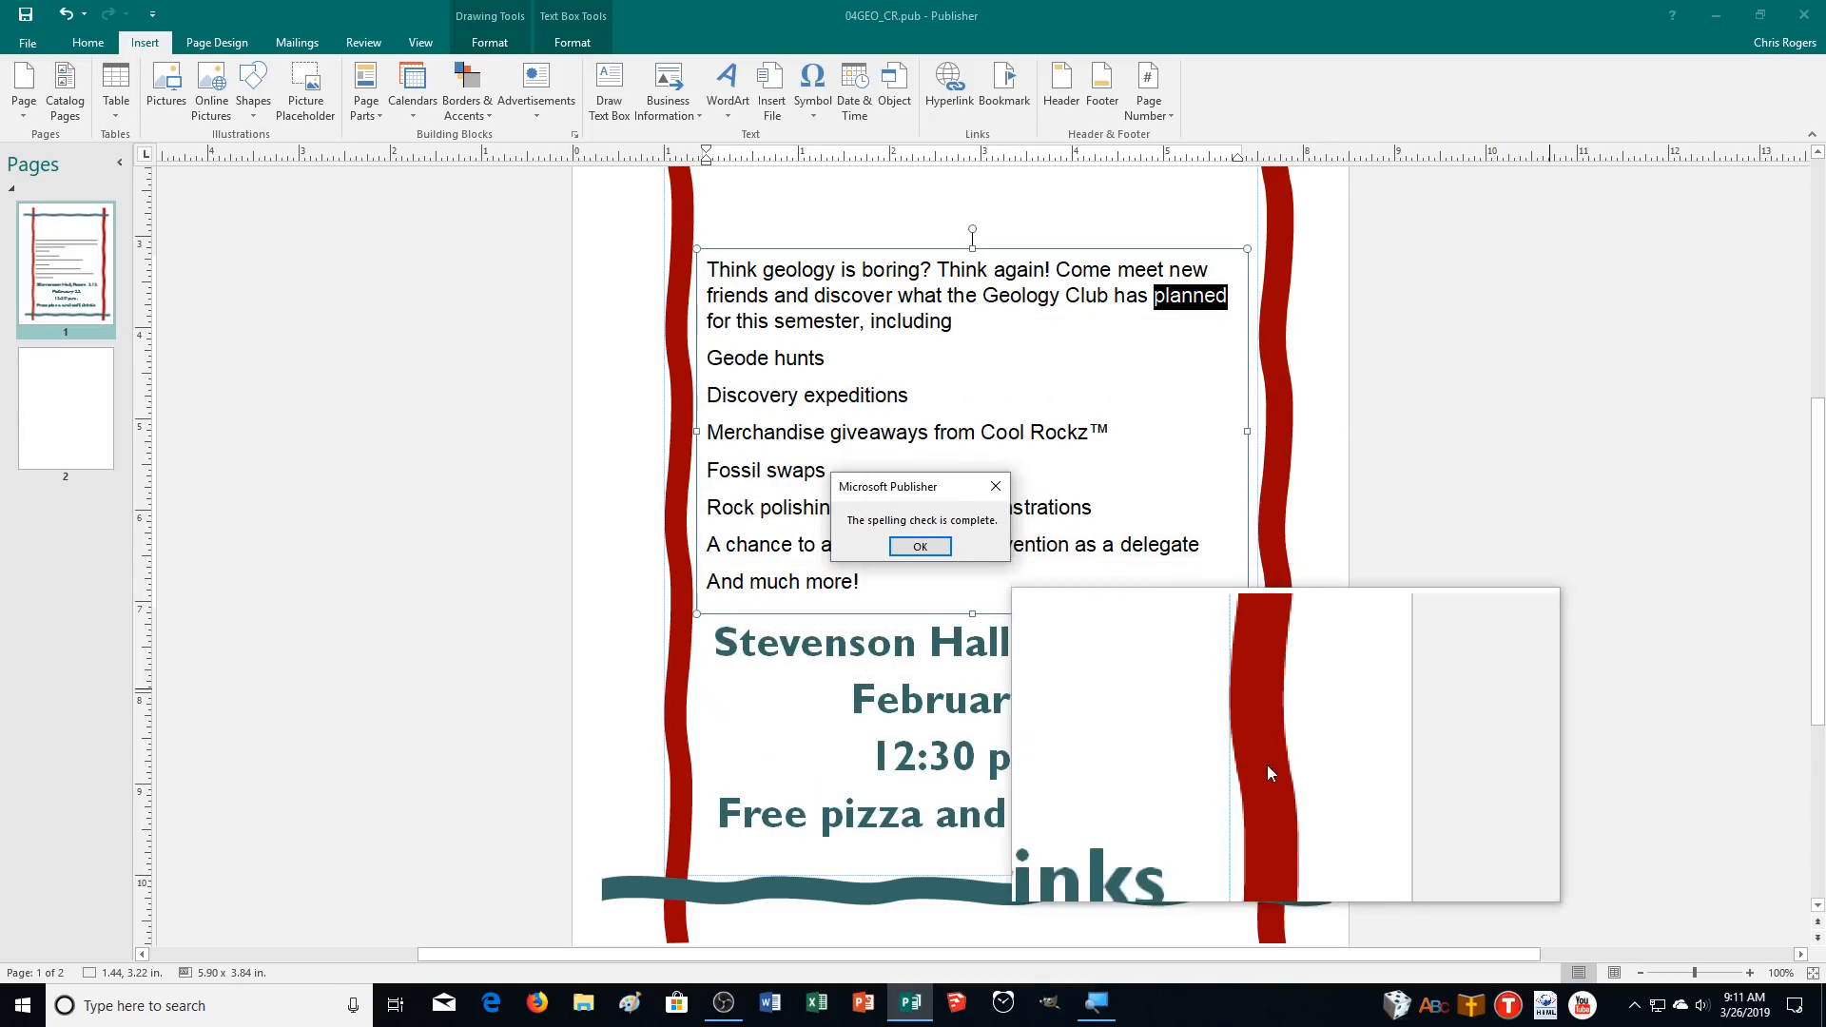
left_click(923, 548)
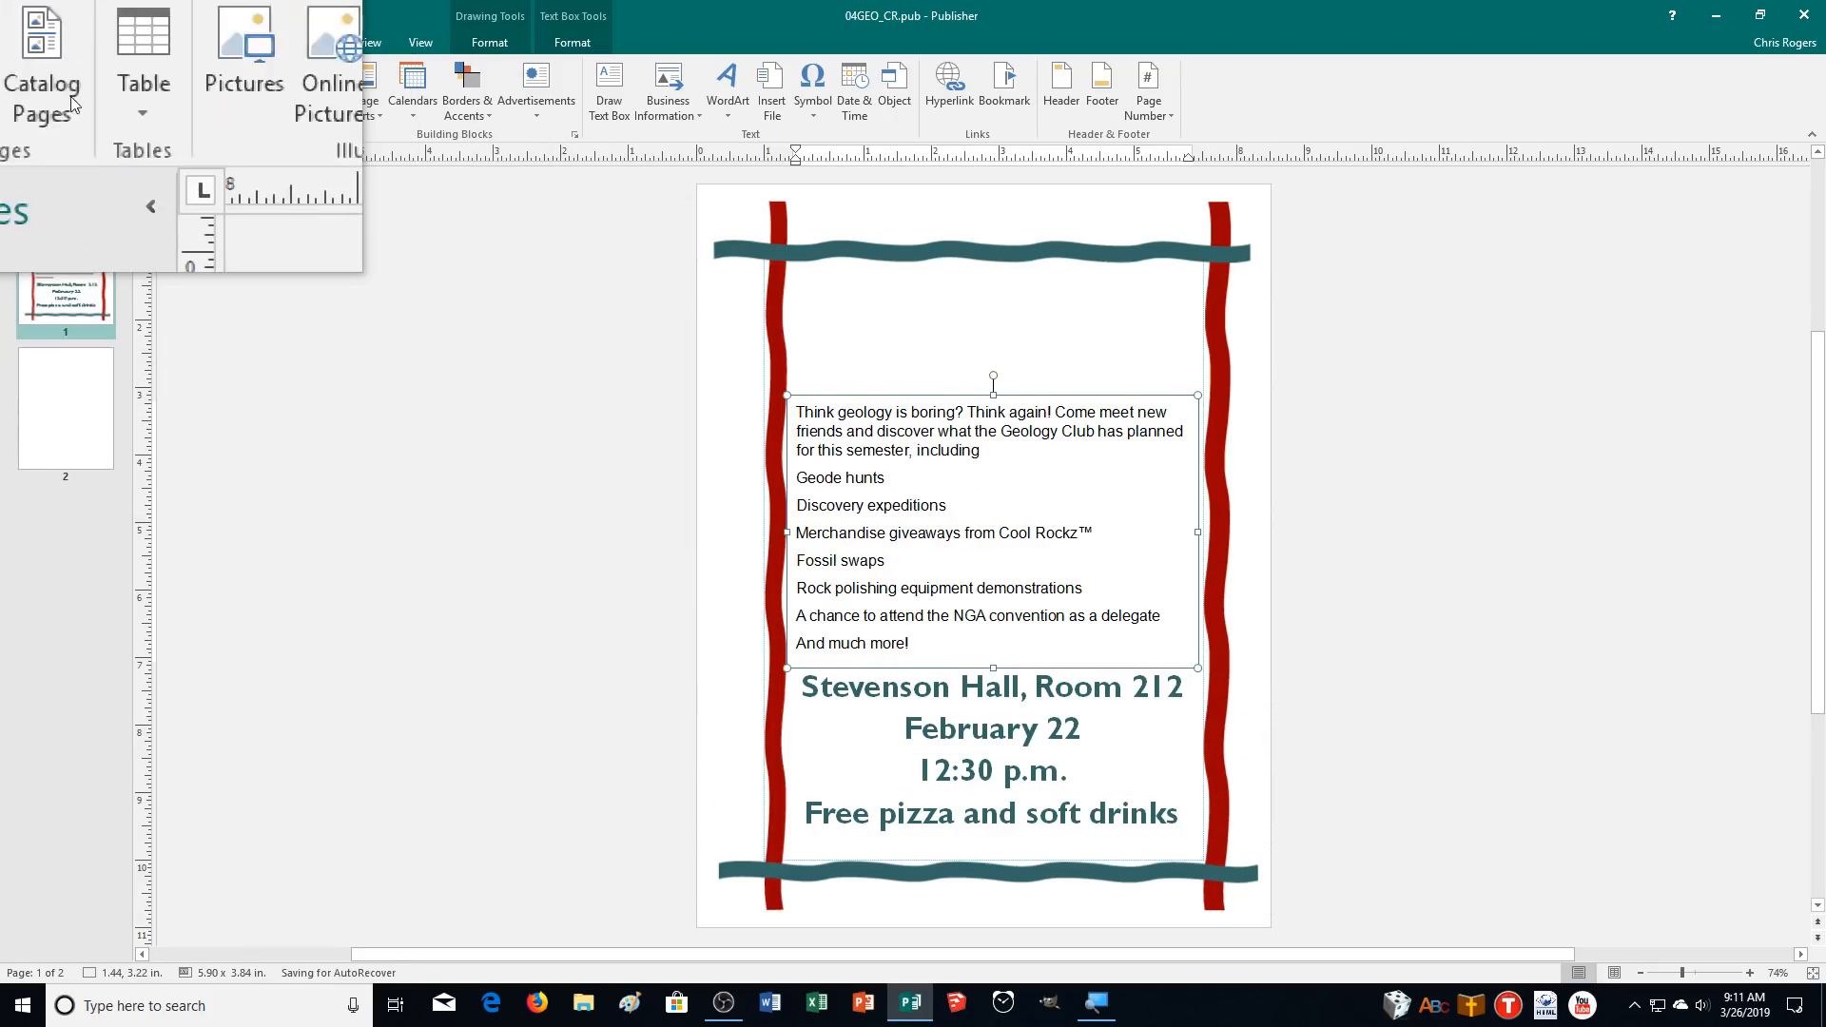
Print the publication to a PDF file named 04GEO_MR.
left_click(26, 44)
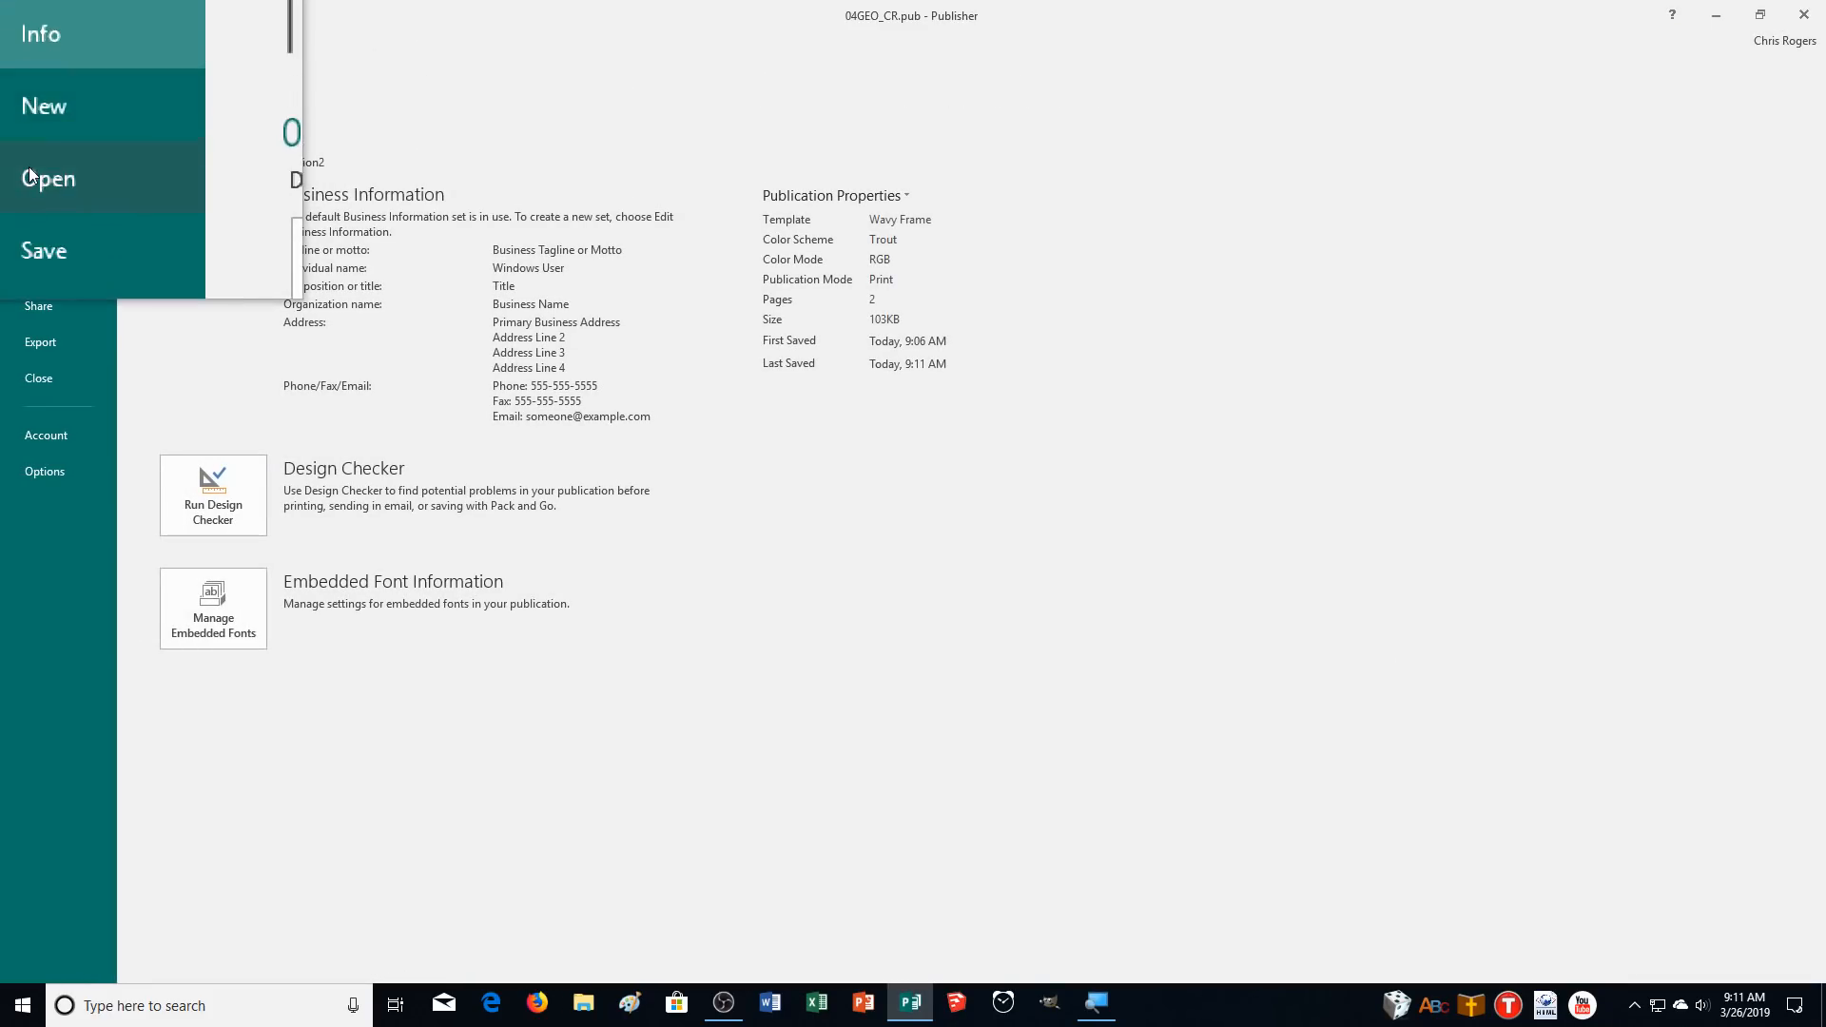
left_click(30, 262)
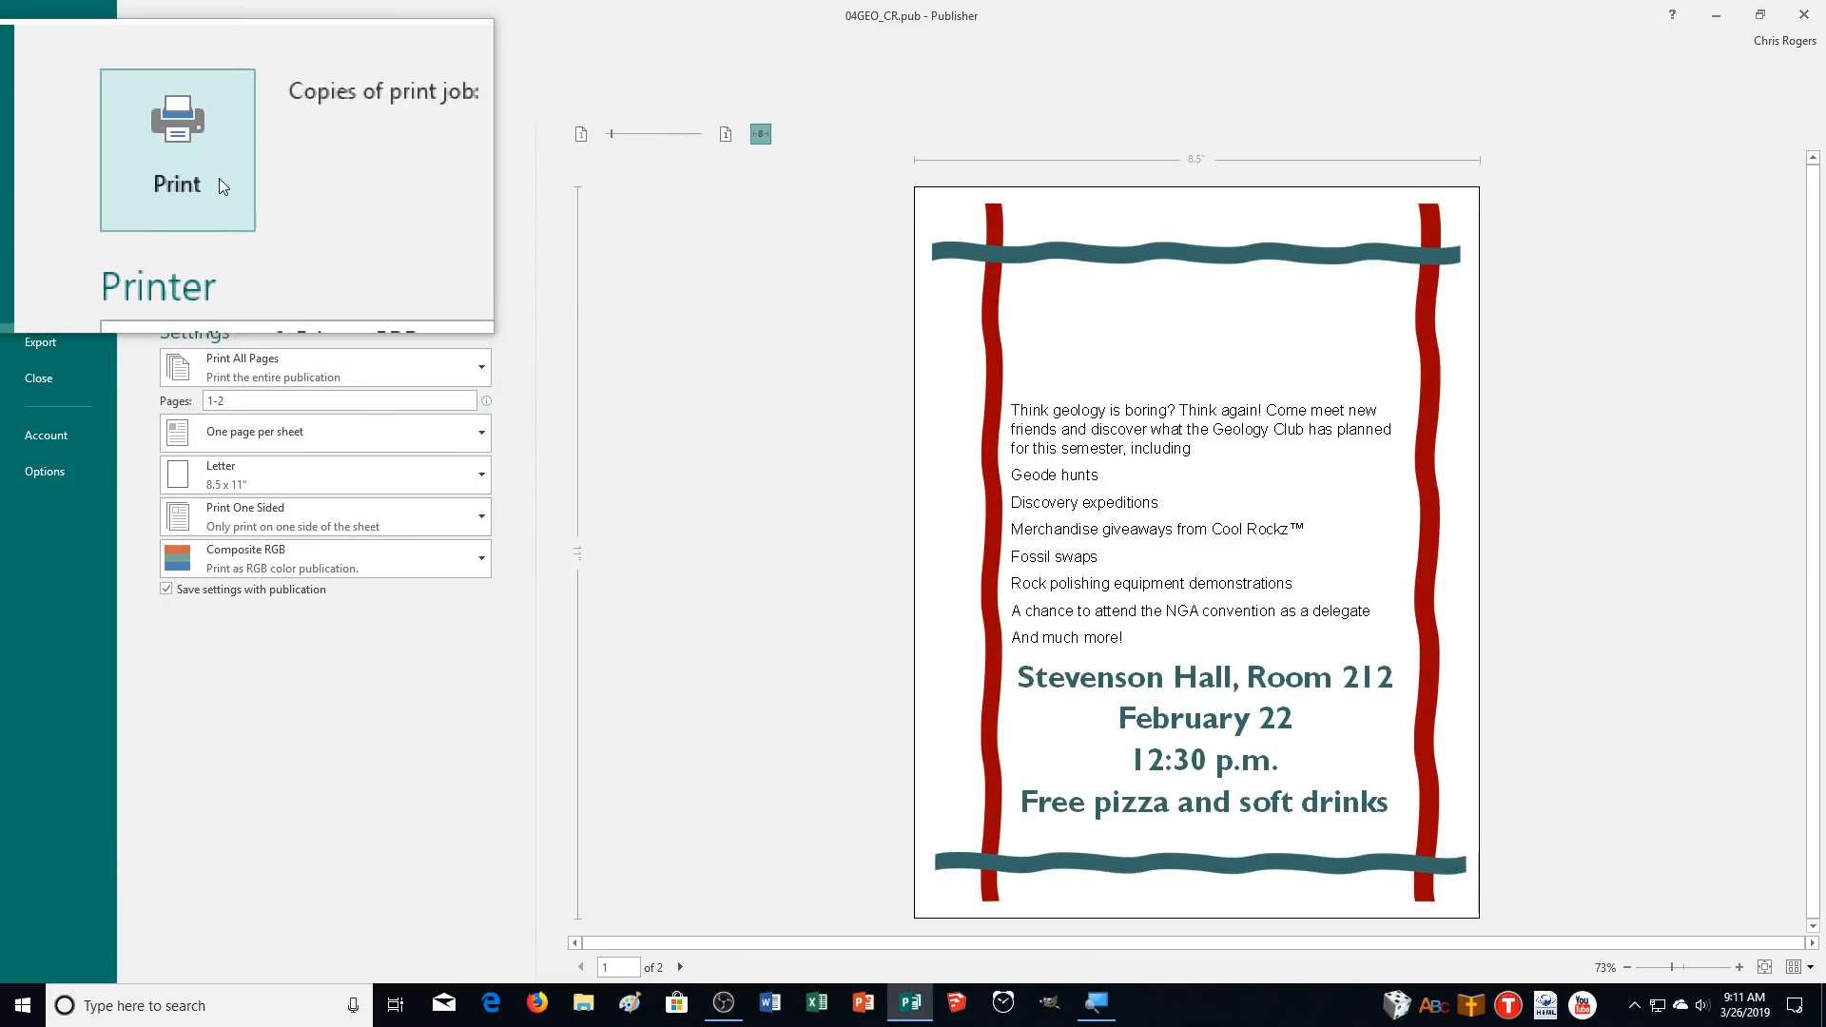
left_click(220, 184)
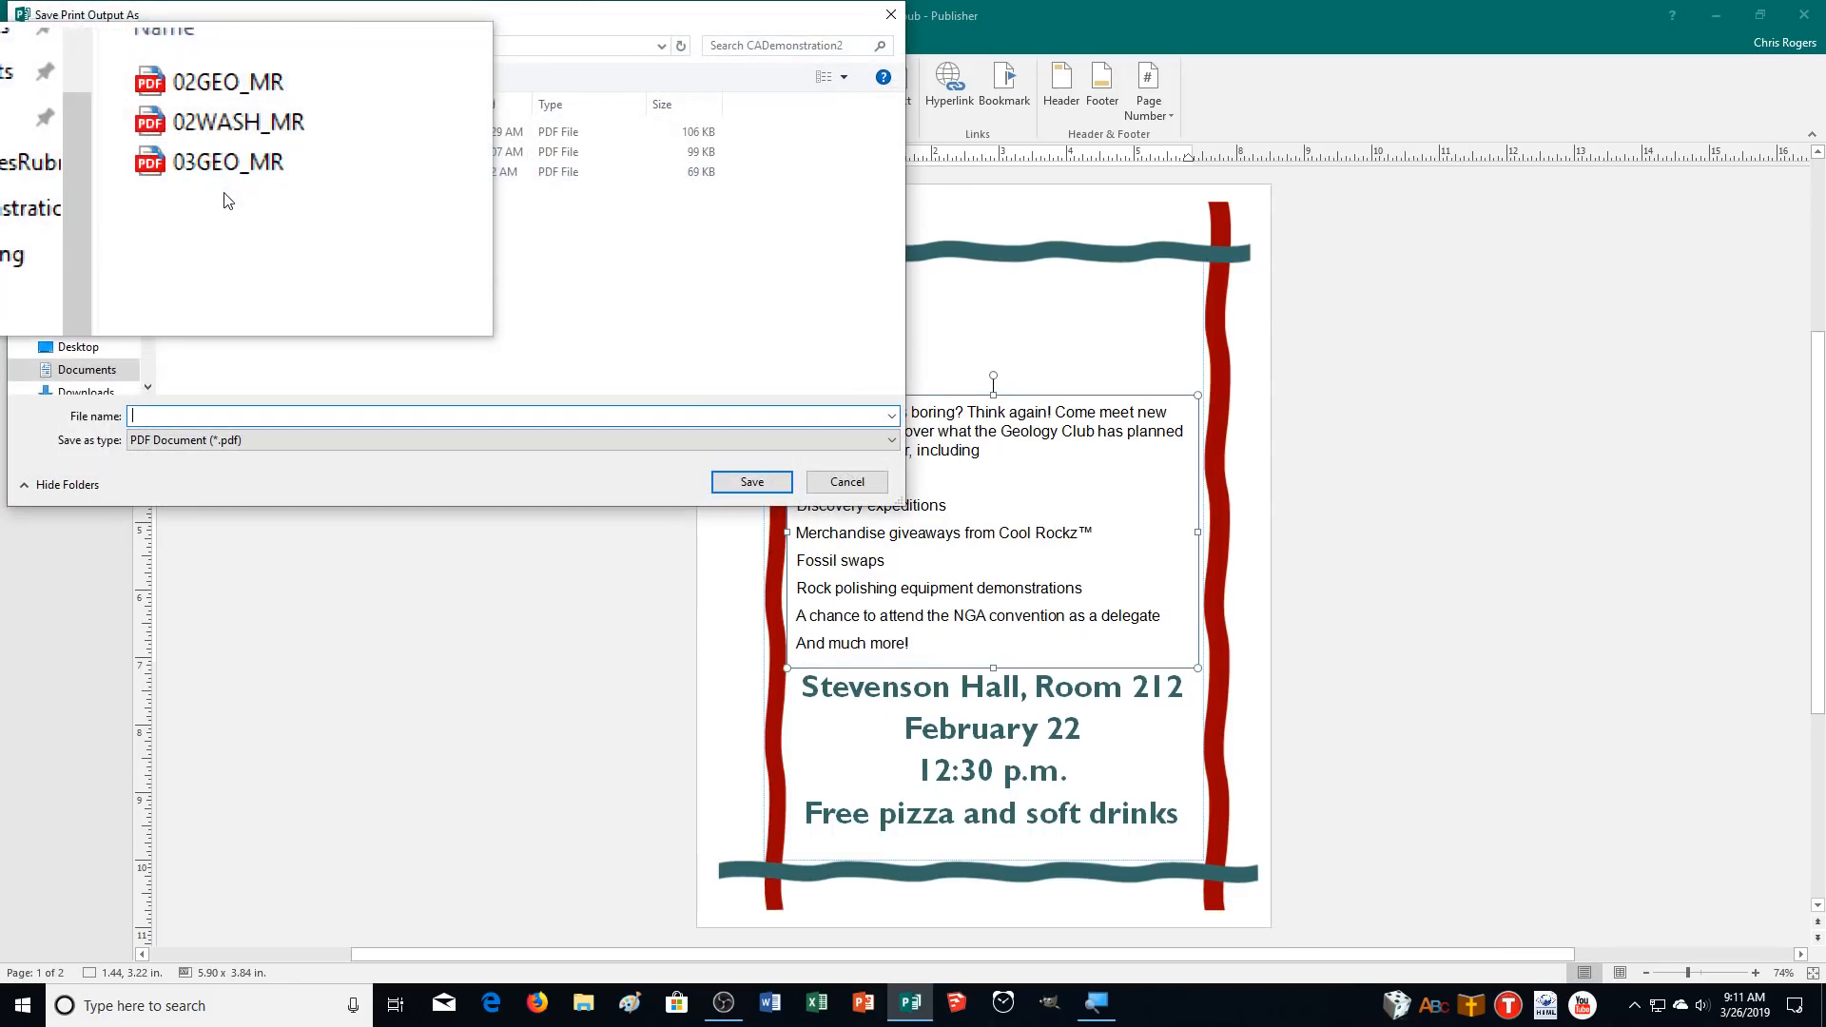
type("04GE")
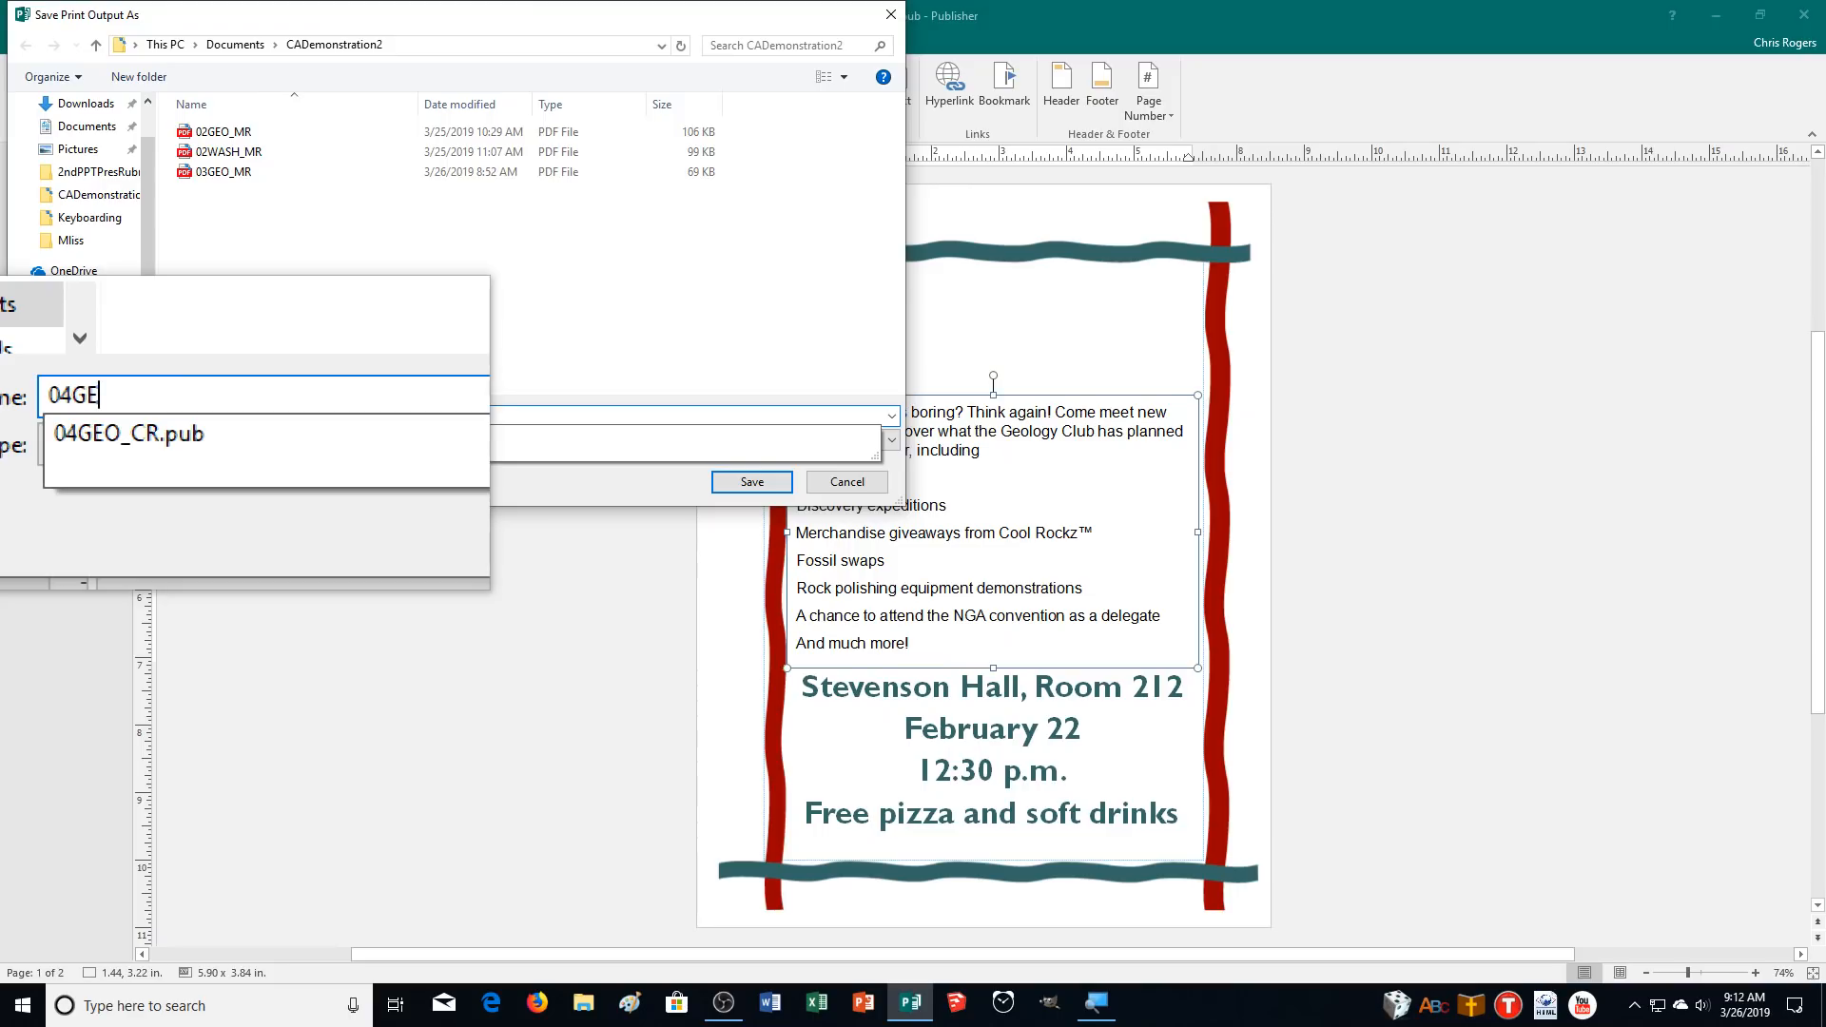
type("O_MR")
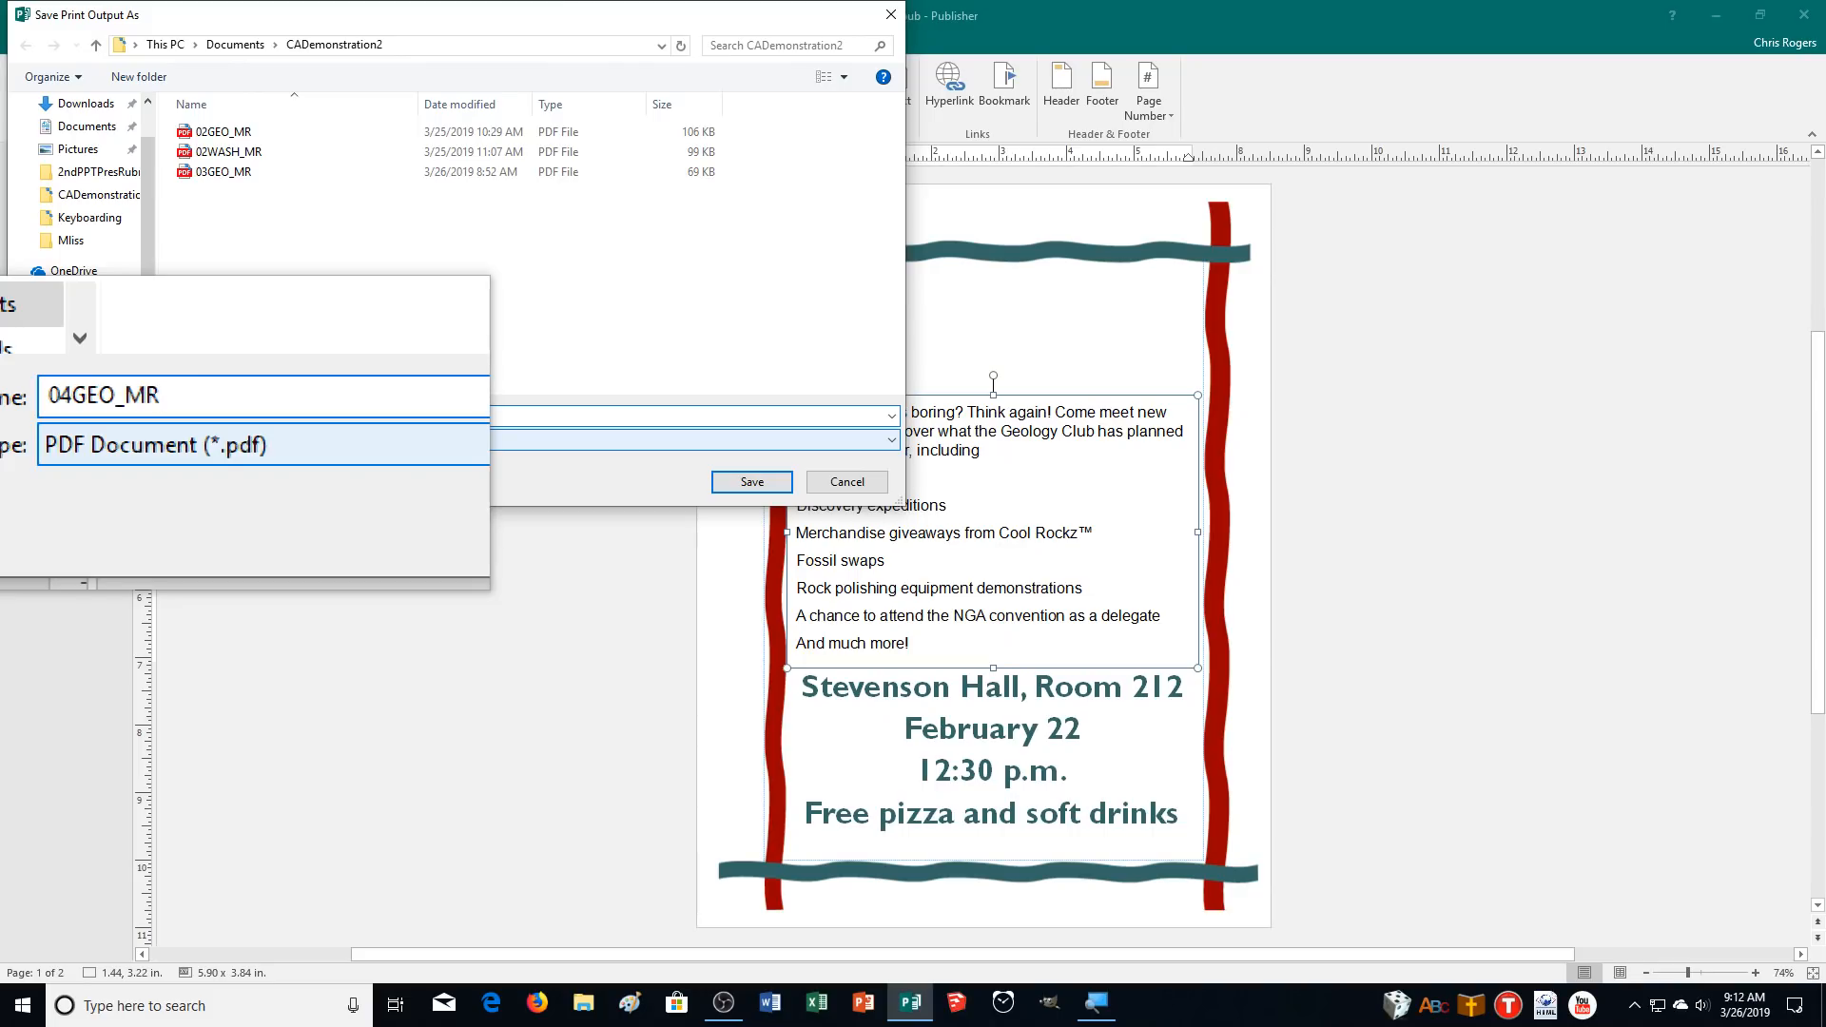
key("Return")
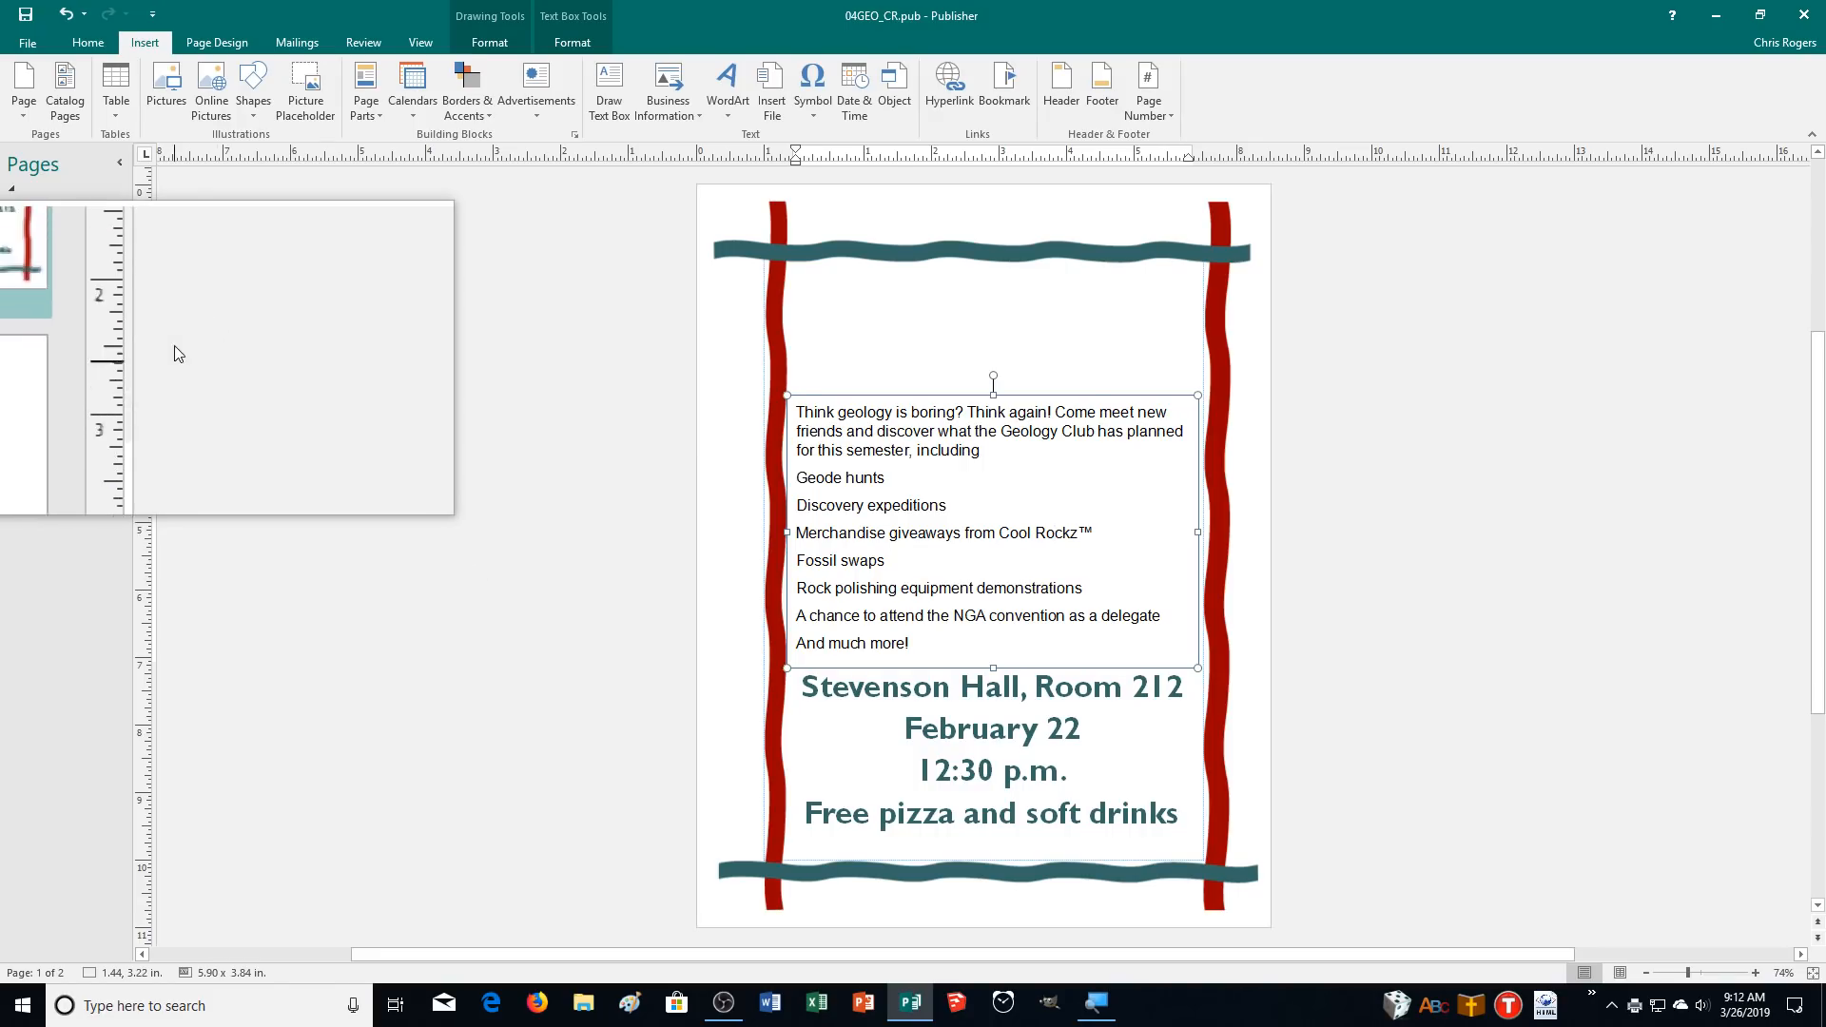
Close the publication, saving its changes.
left_click(43, 43)
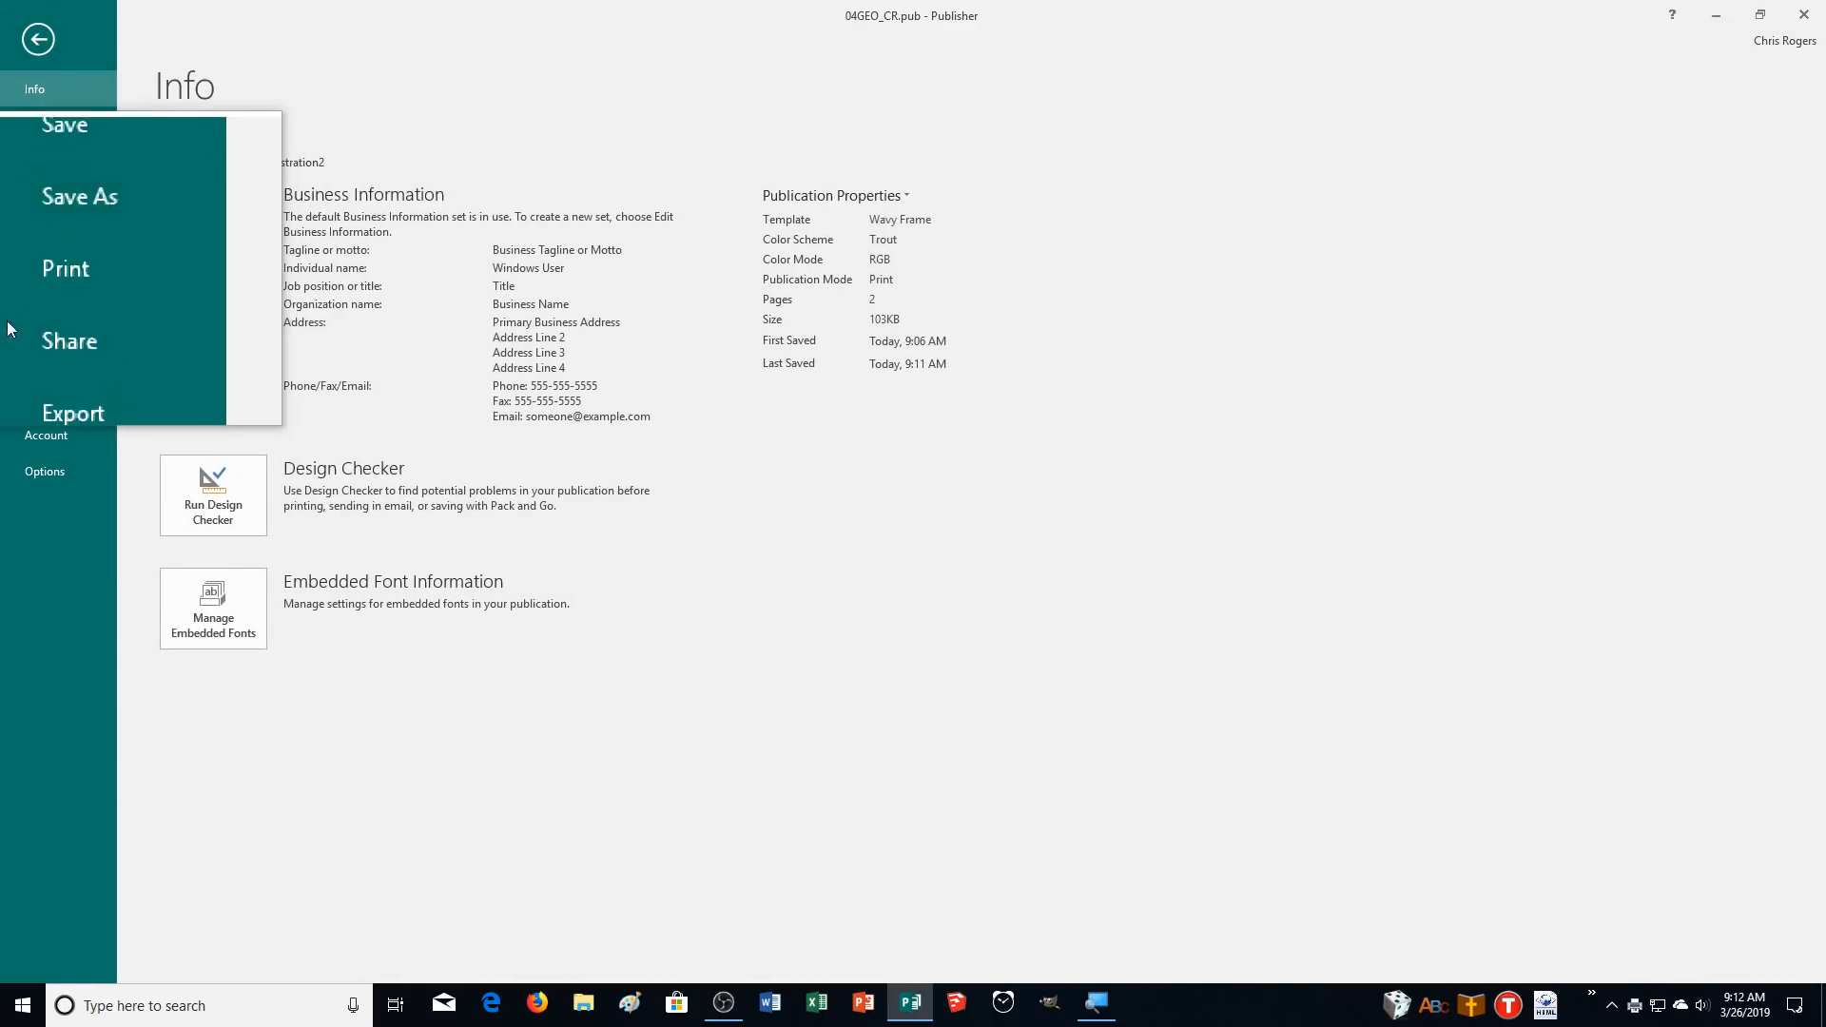
left_click(35, 378)
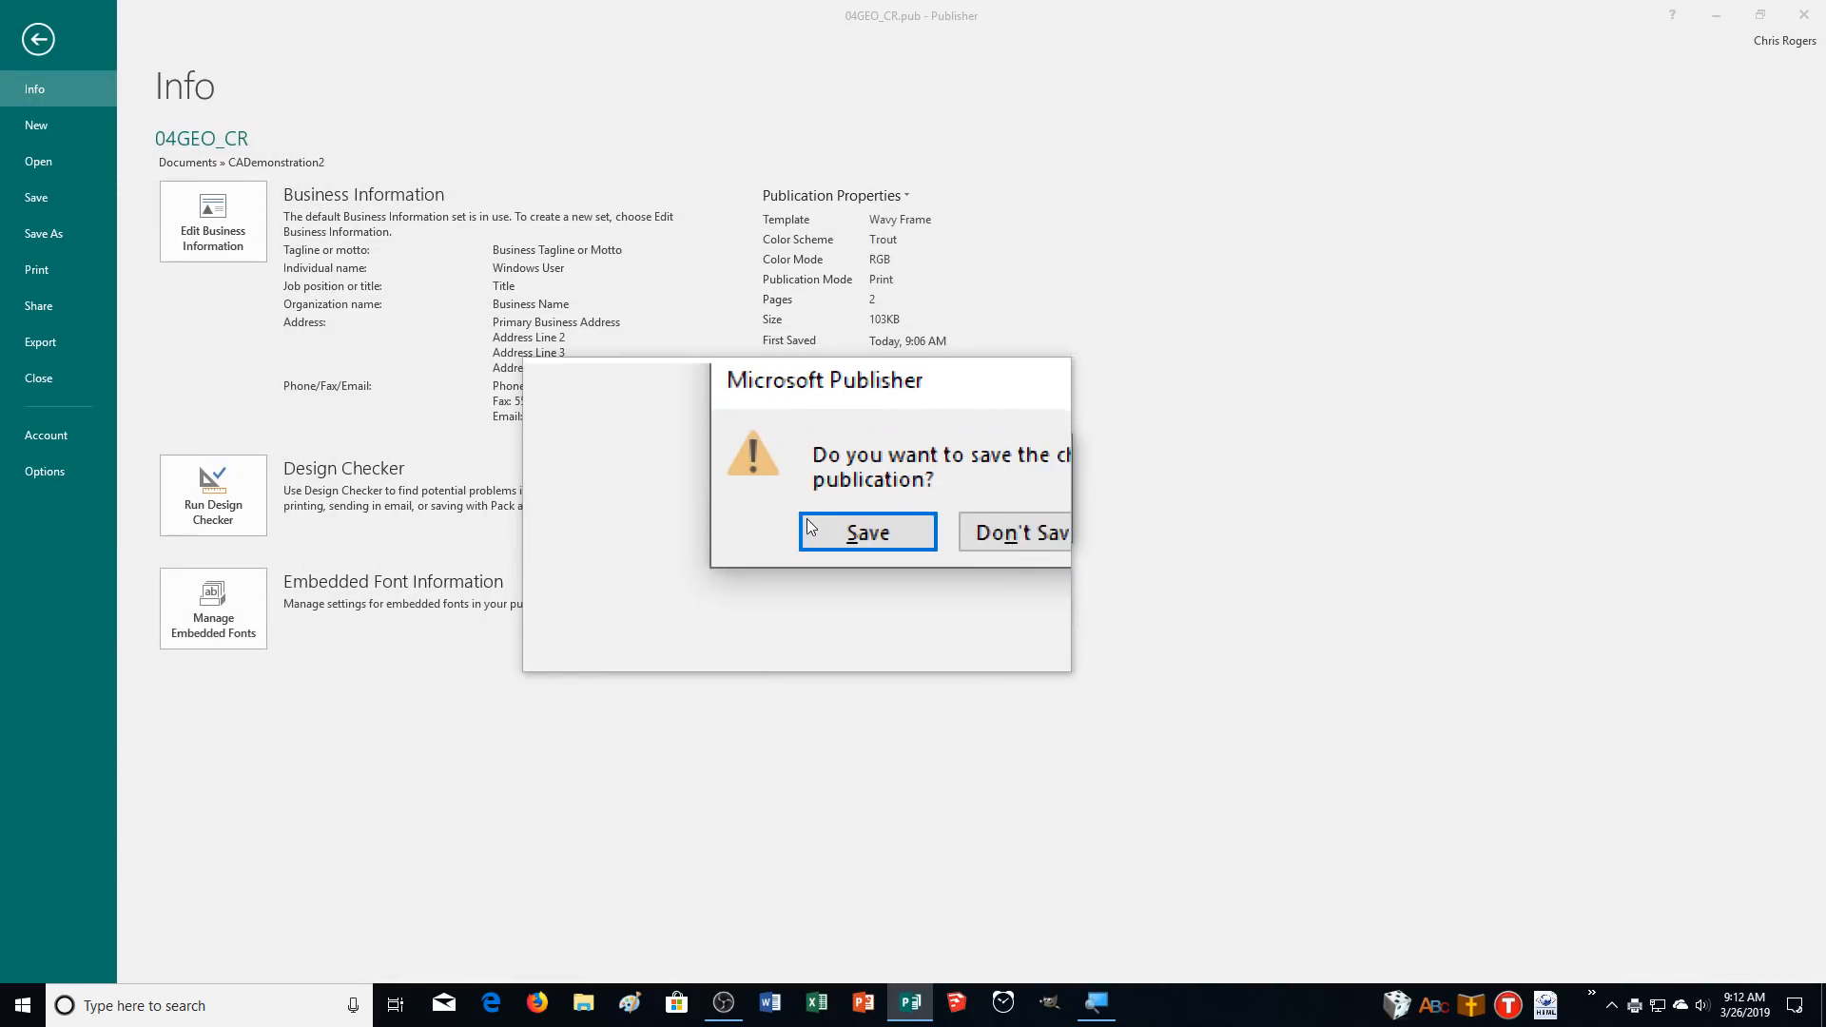
left_click(837, 526)
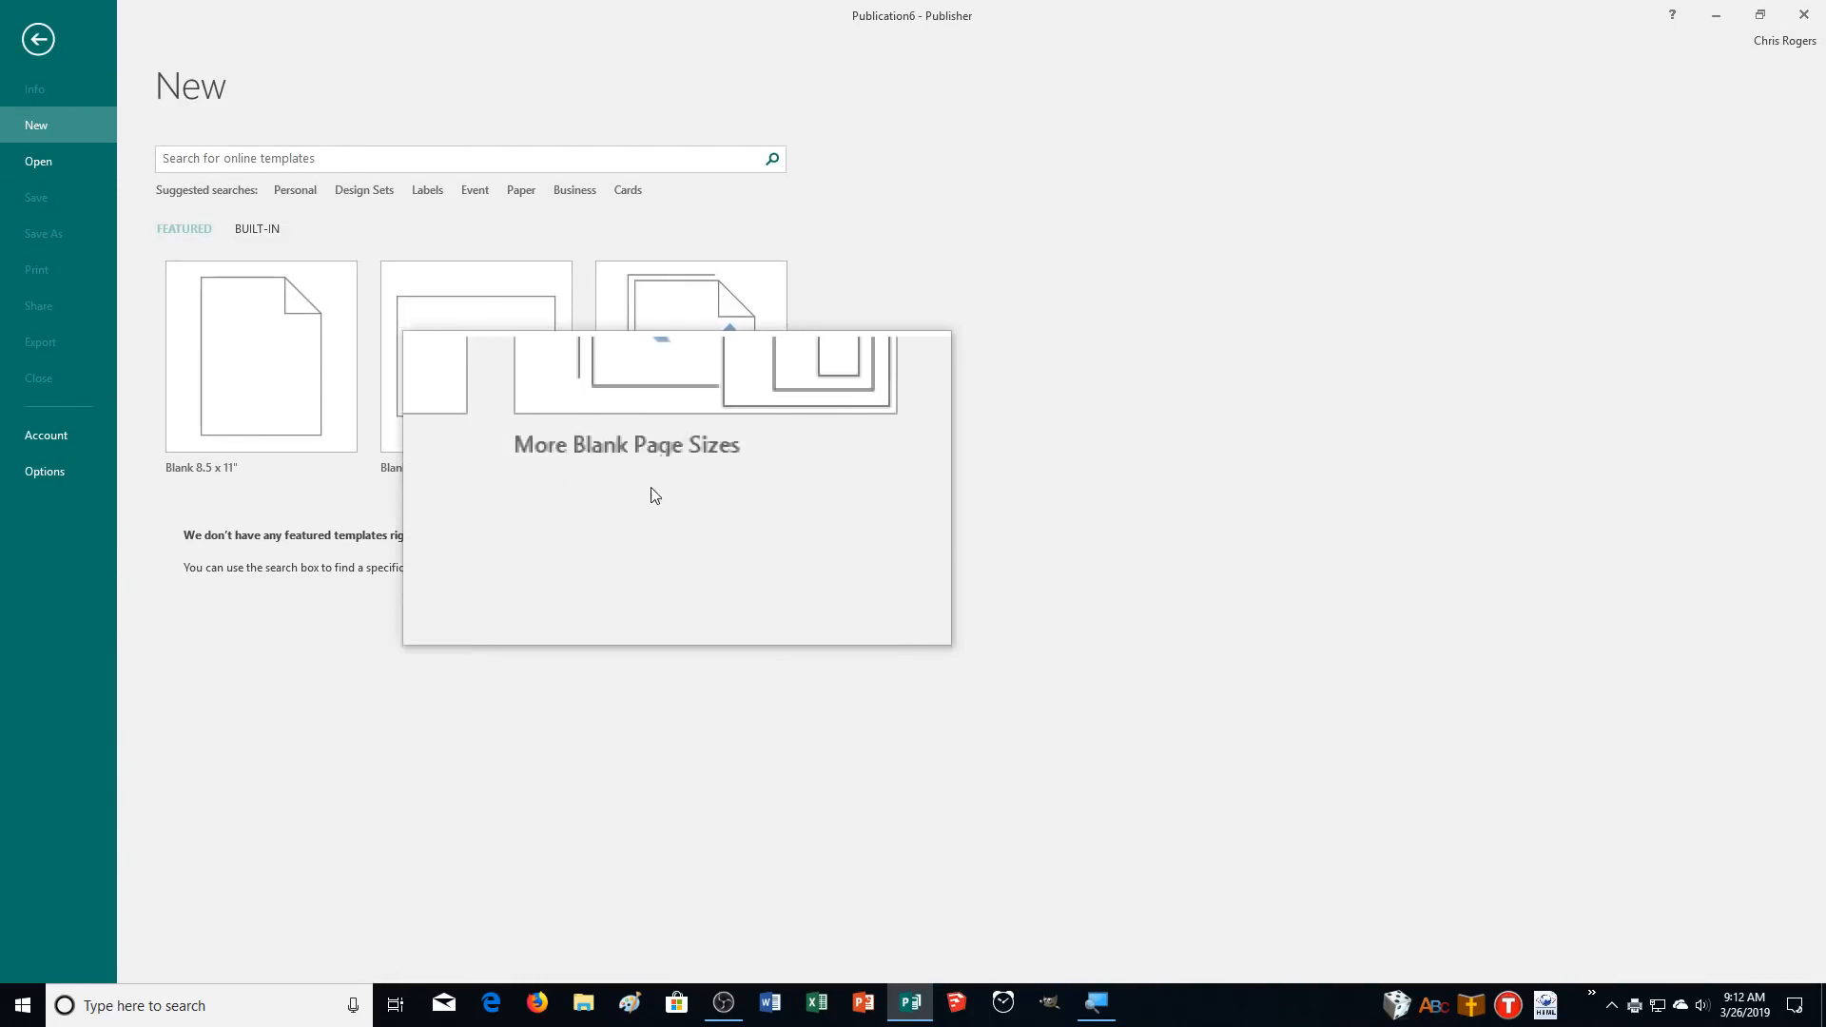
Open the publication OPUB04 from the Downloads folder.
left_click(37, 162)
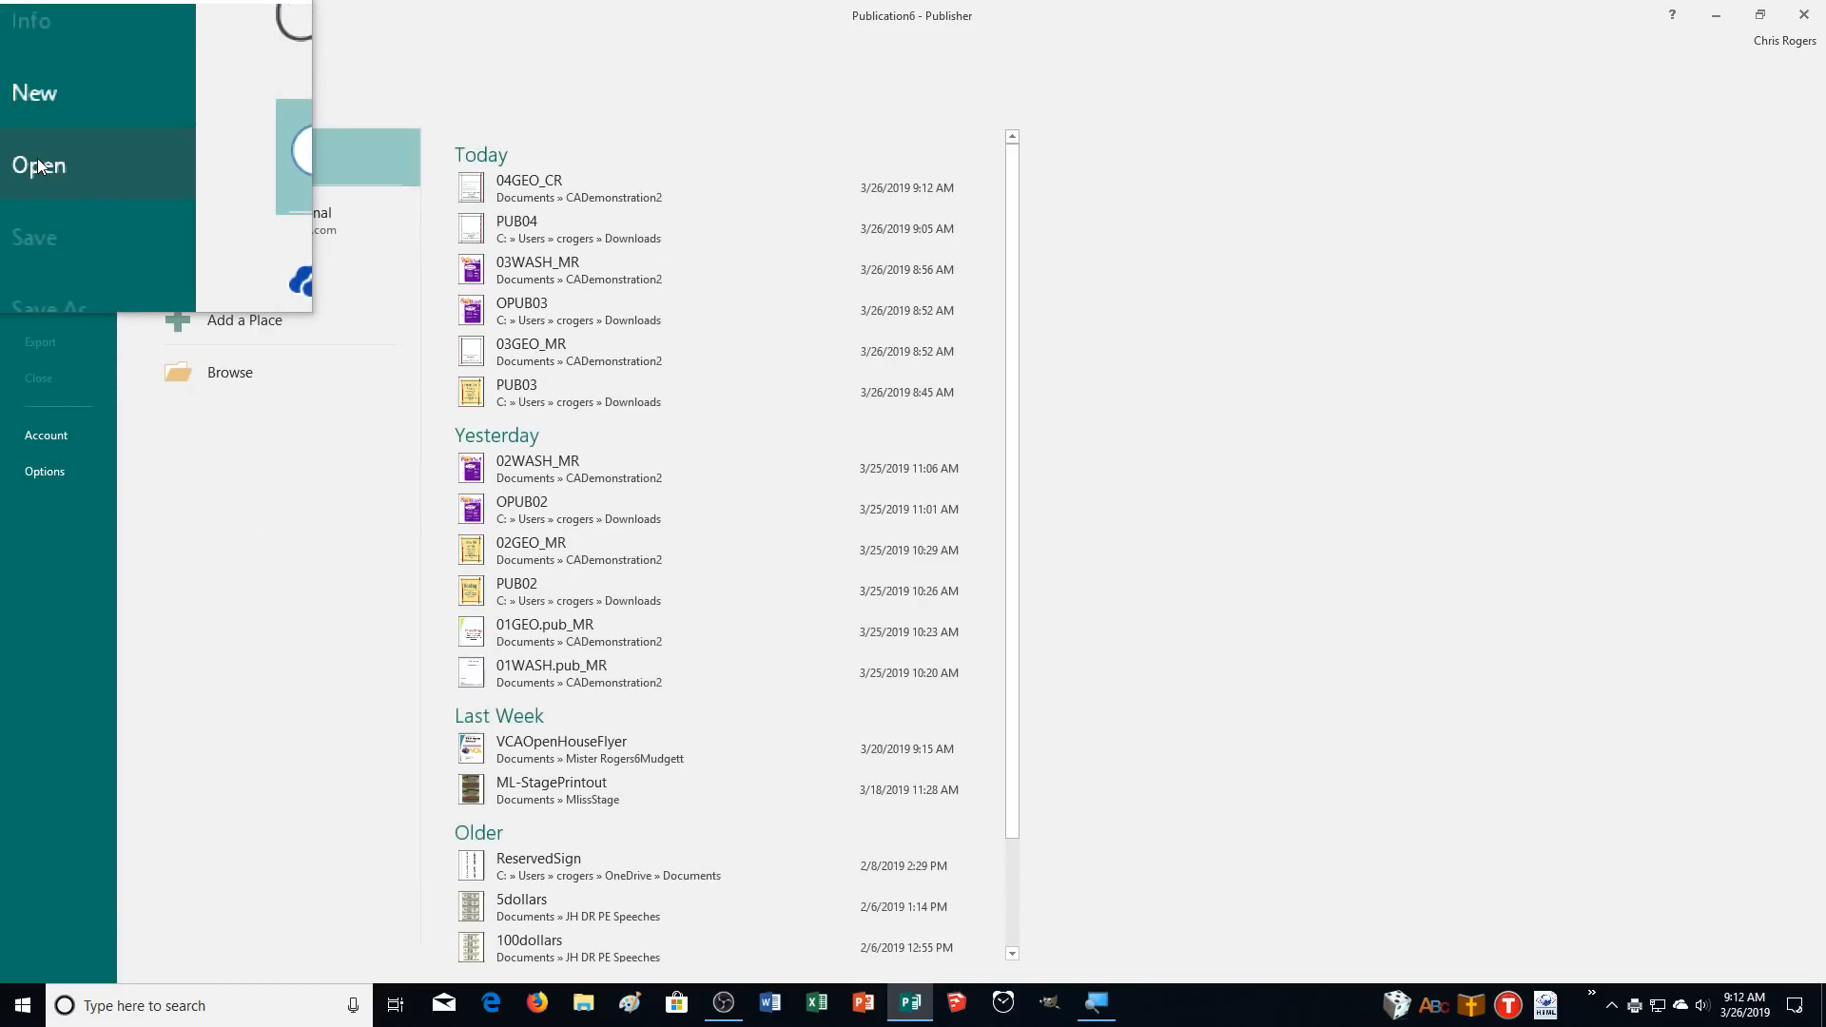
left_click(250, 374)
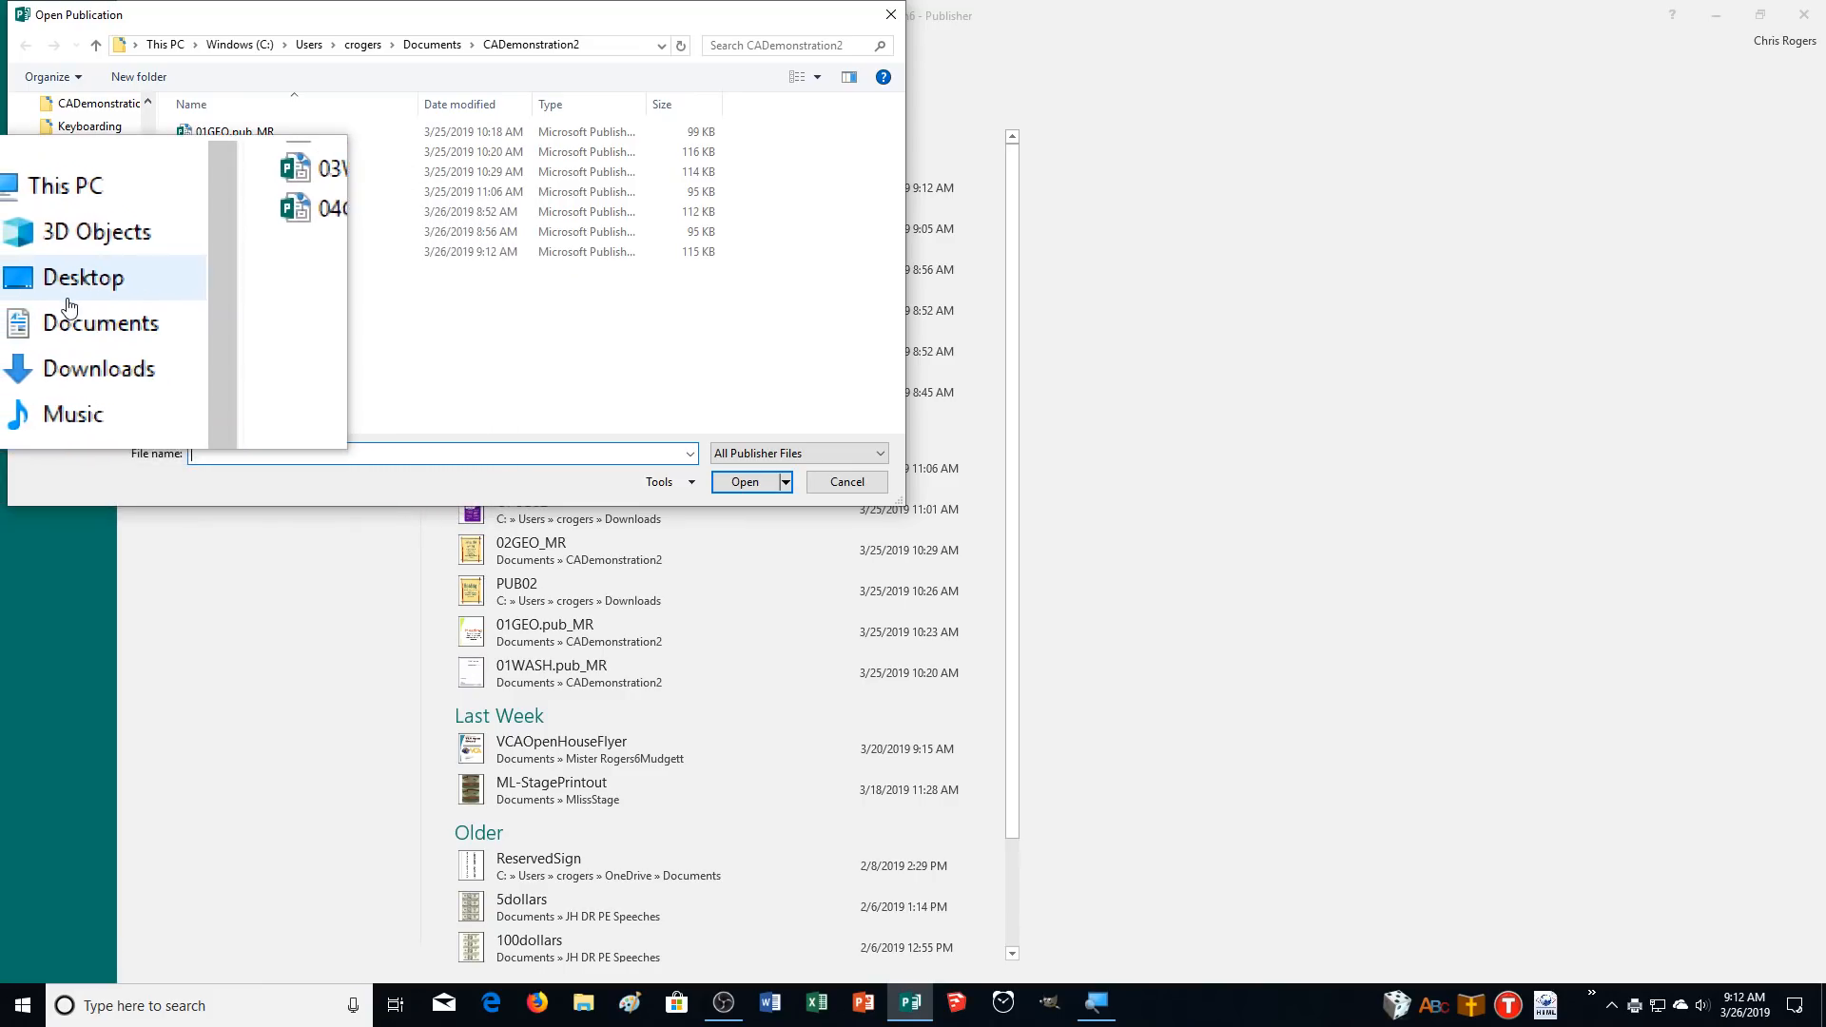
left_click(76, 335)
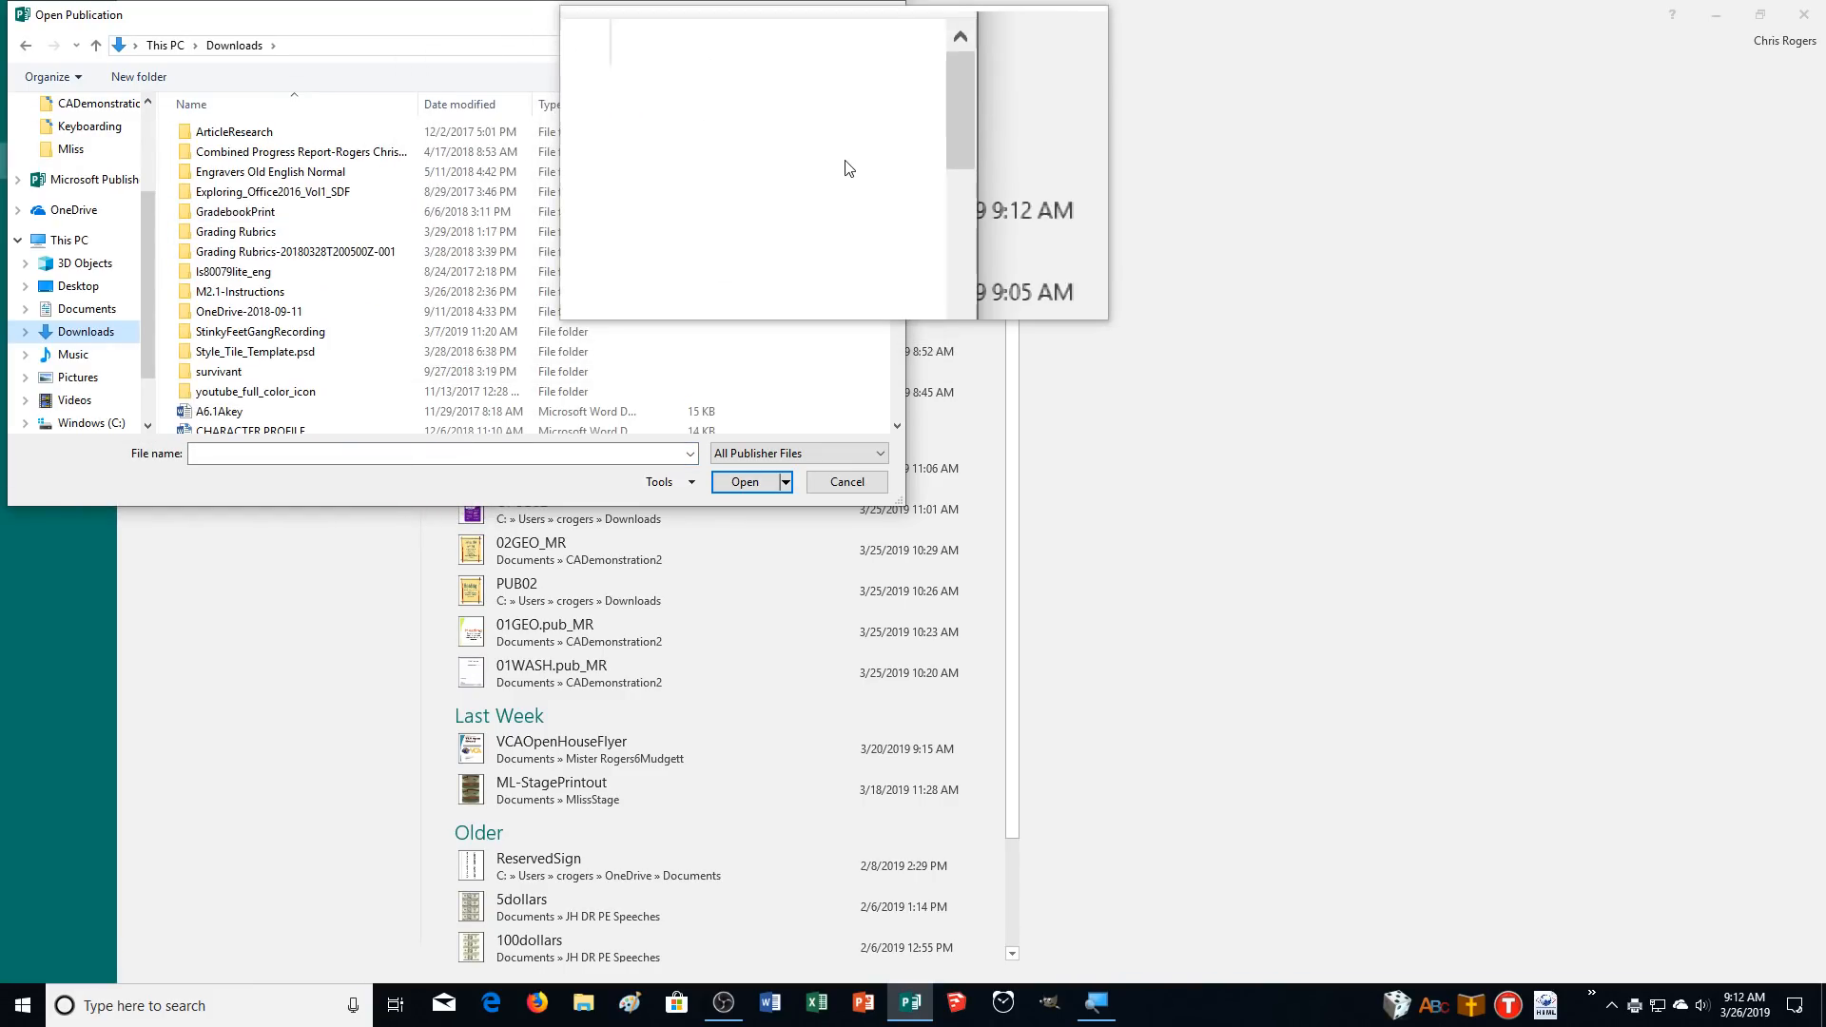
left_click_drag(893, 143, 892, 233)
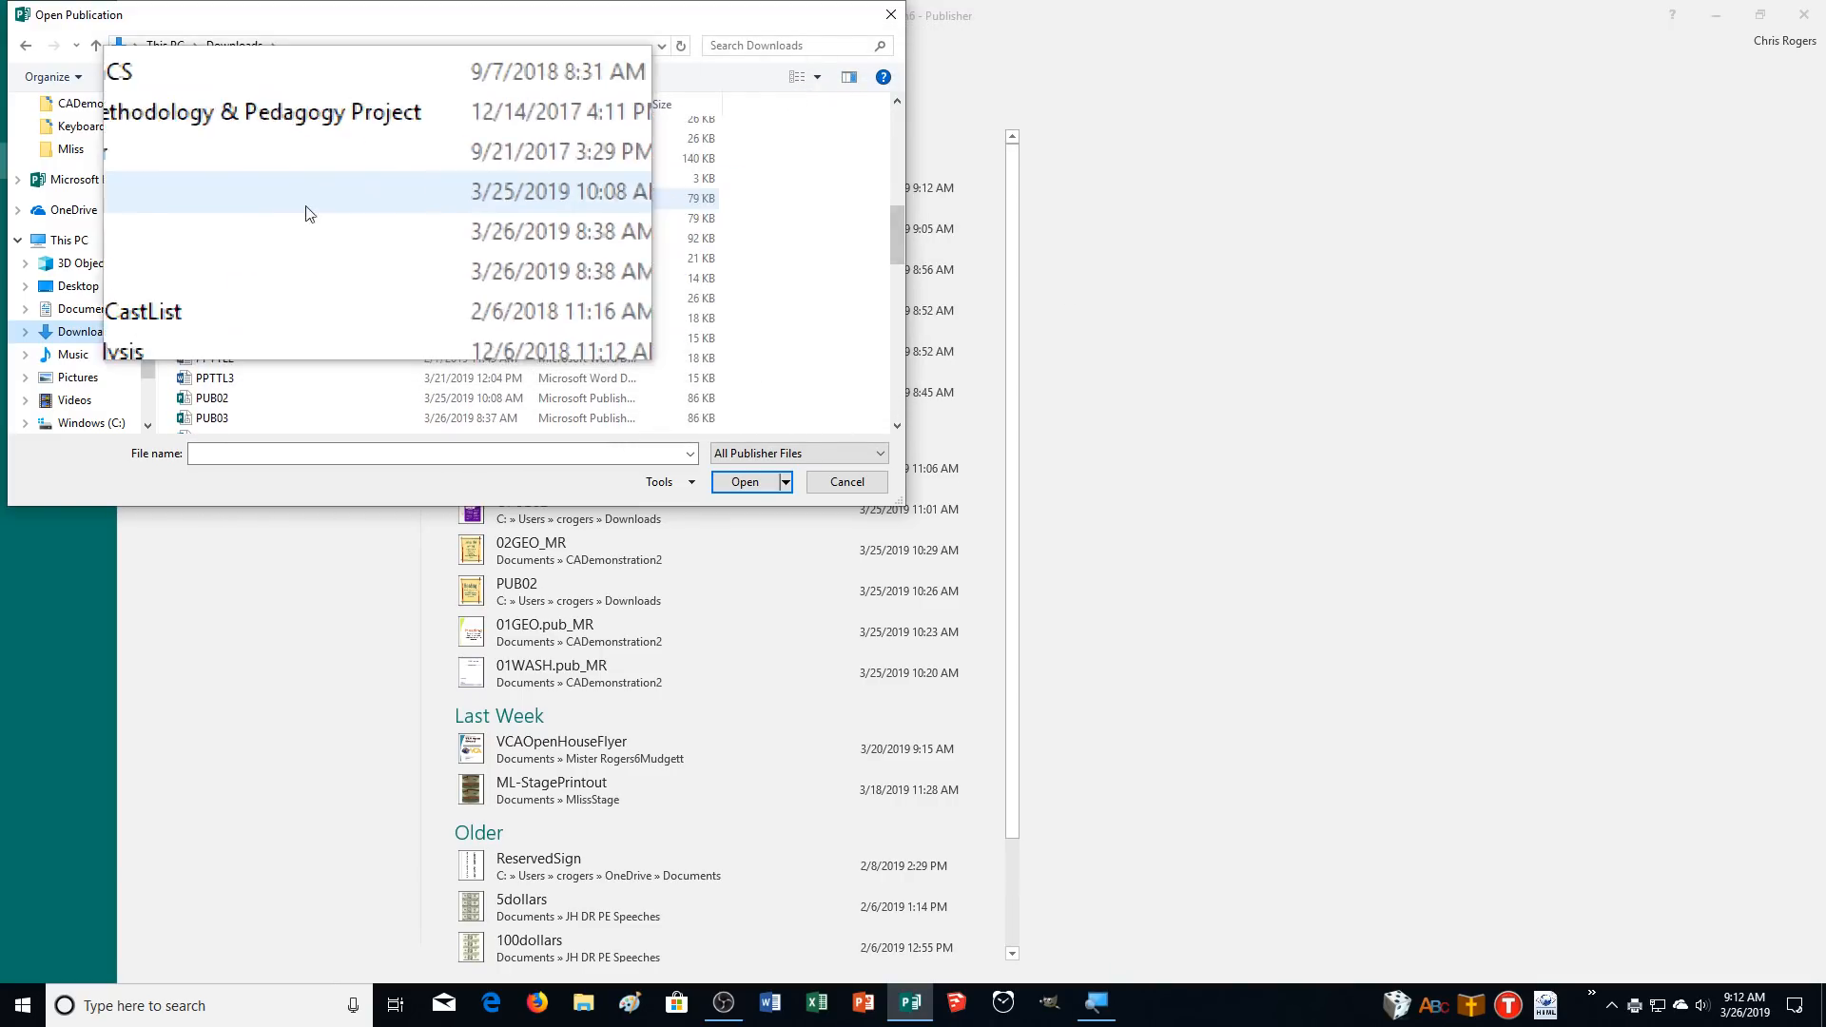
left_click(214, 237)
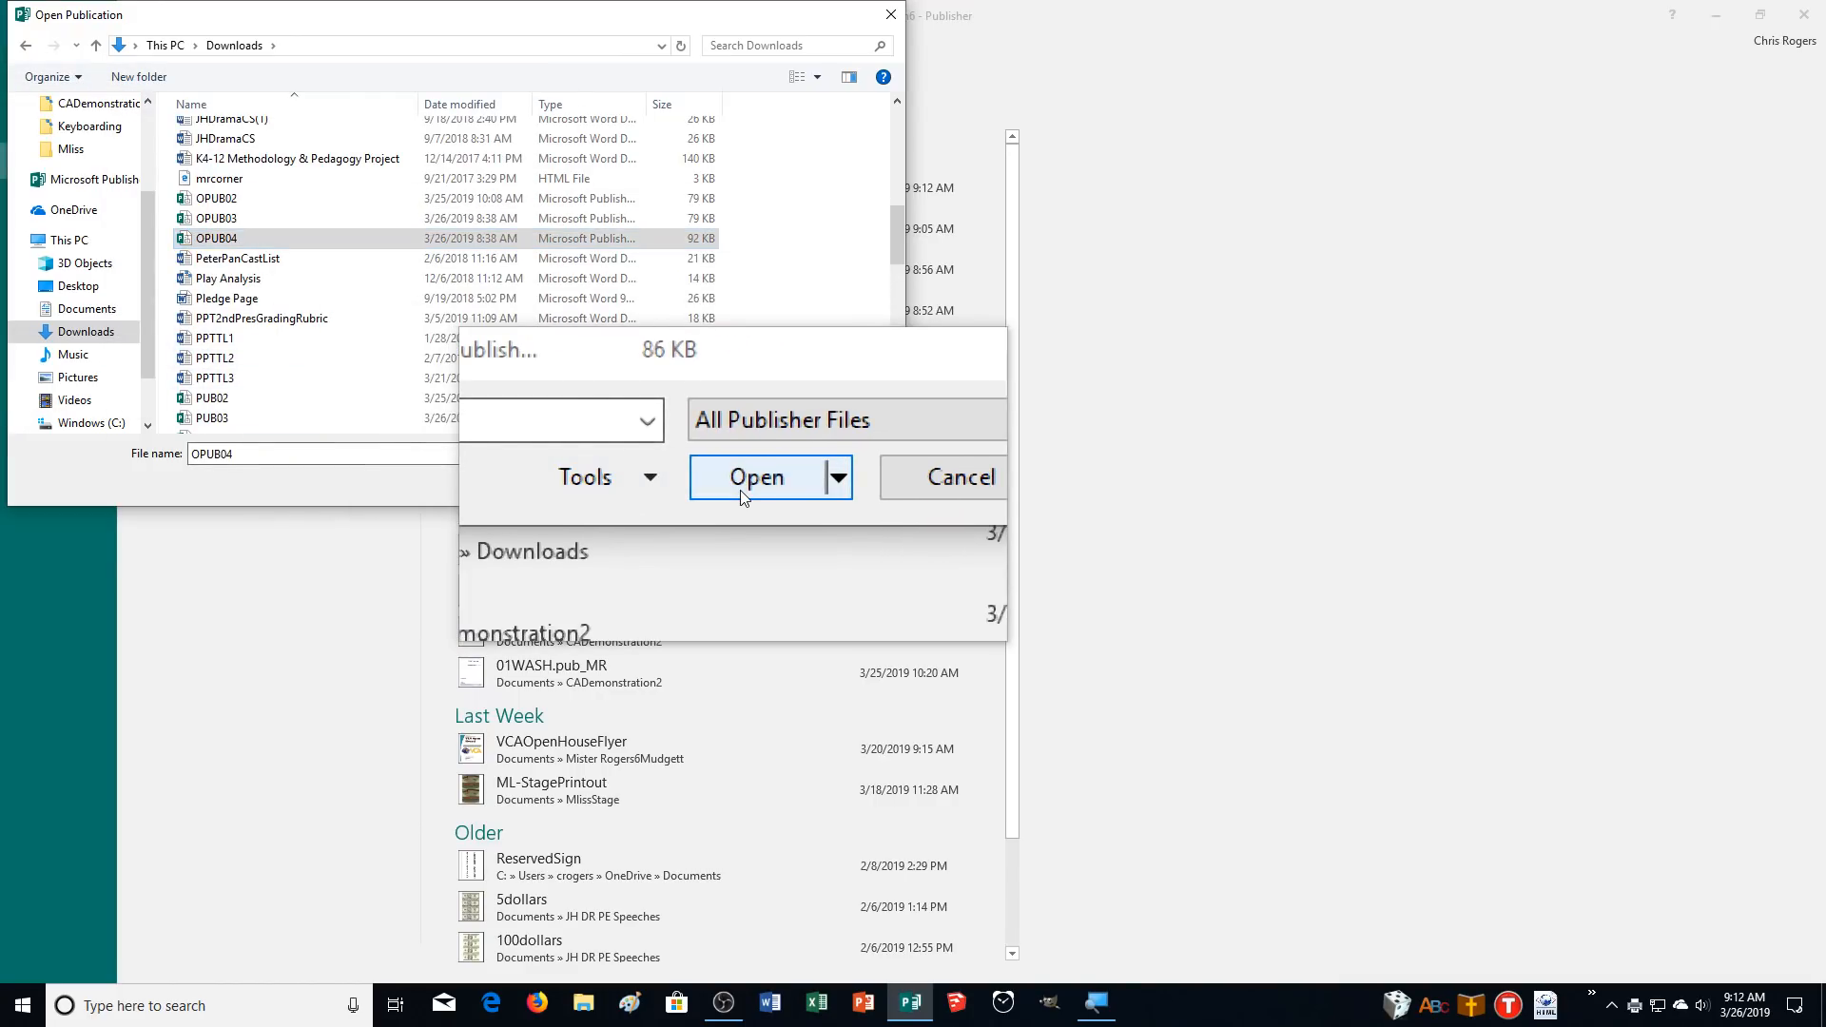
left_click(745, 482)
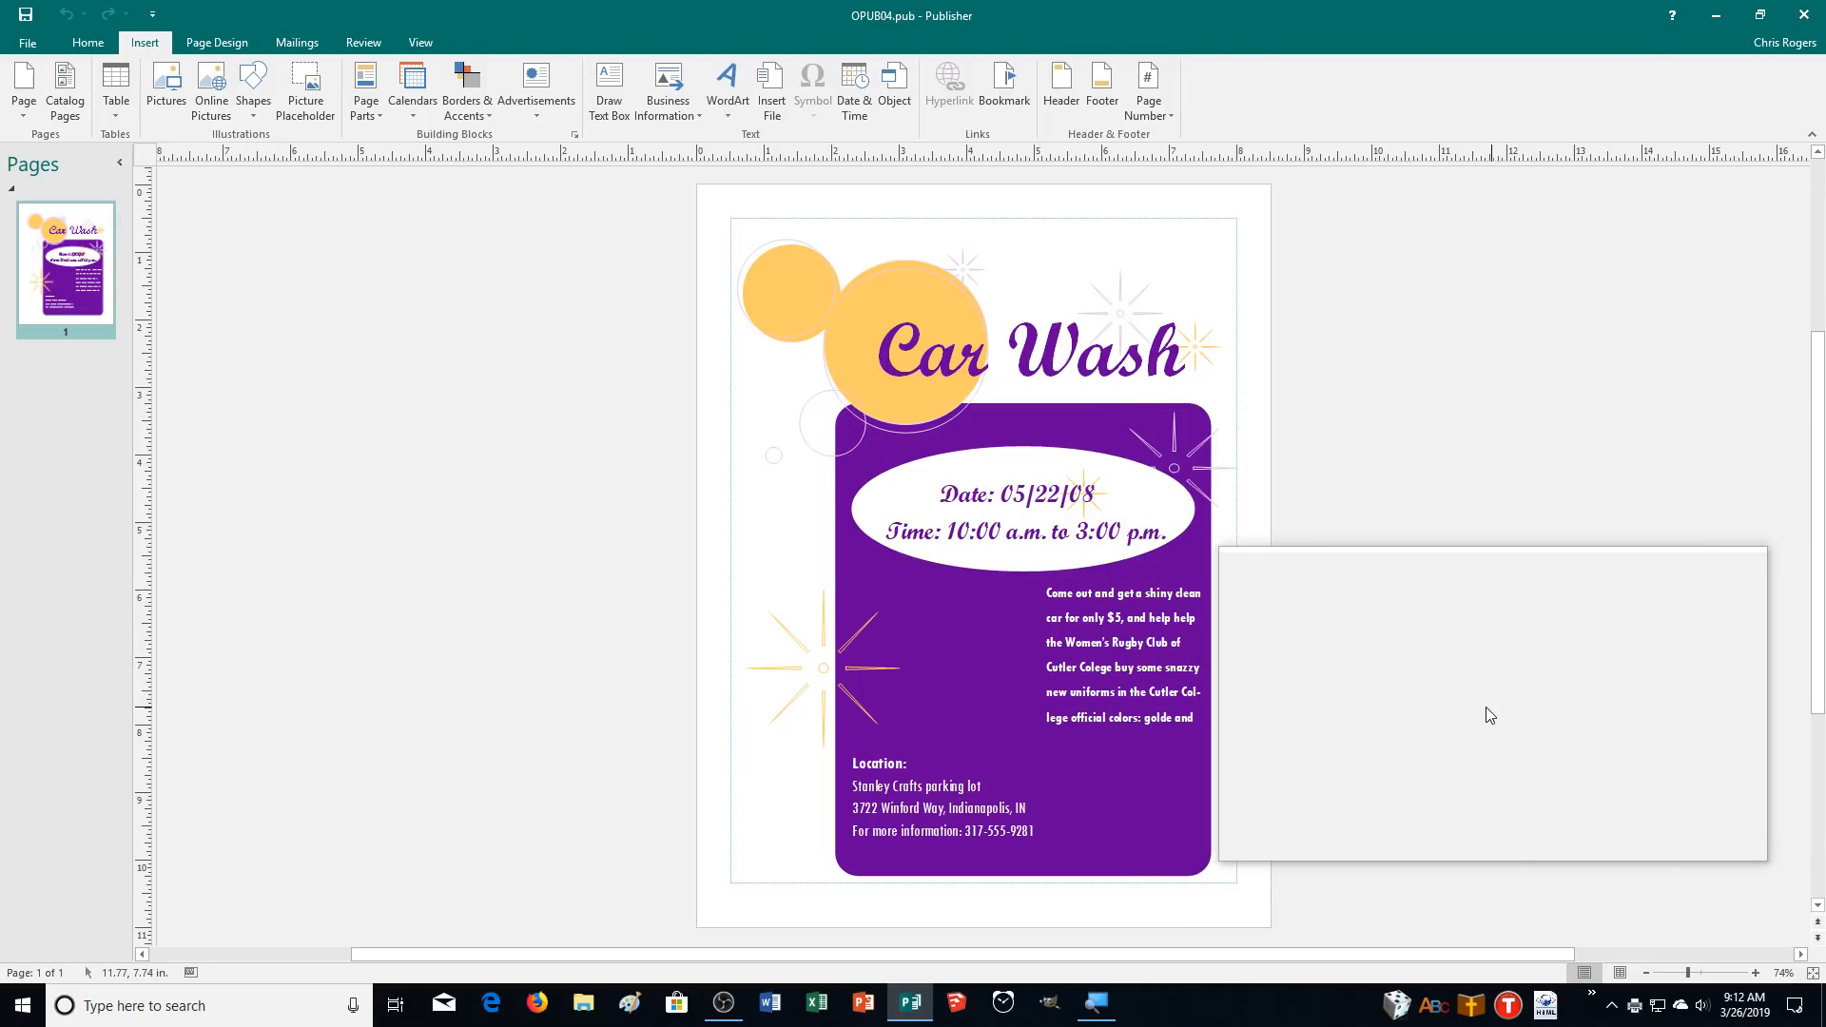
Save the publication as 04WASH_MR in the CADemonstration2 folder.
left_click(36, 41)
left_click(49, 233)
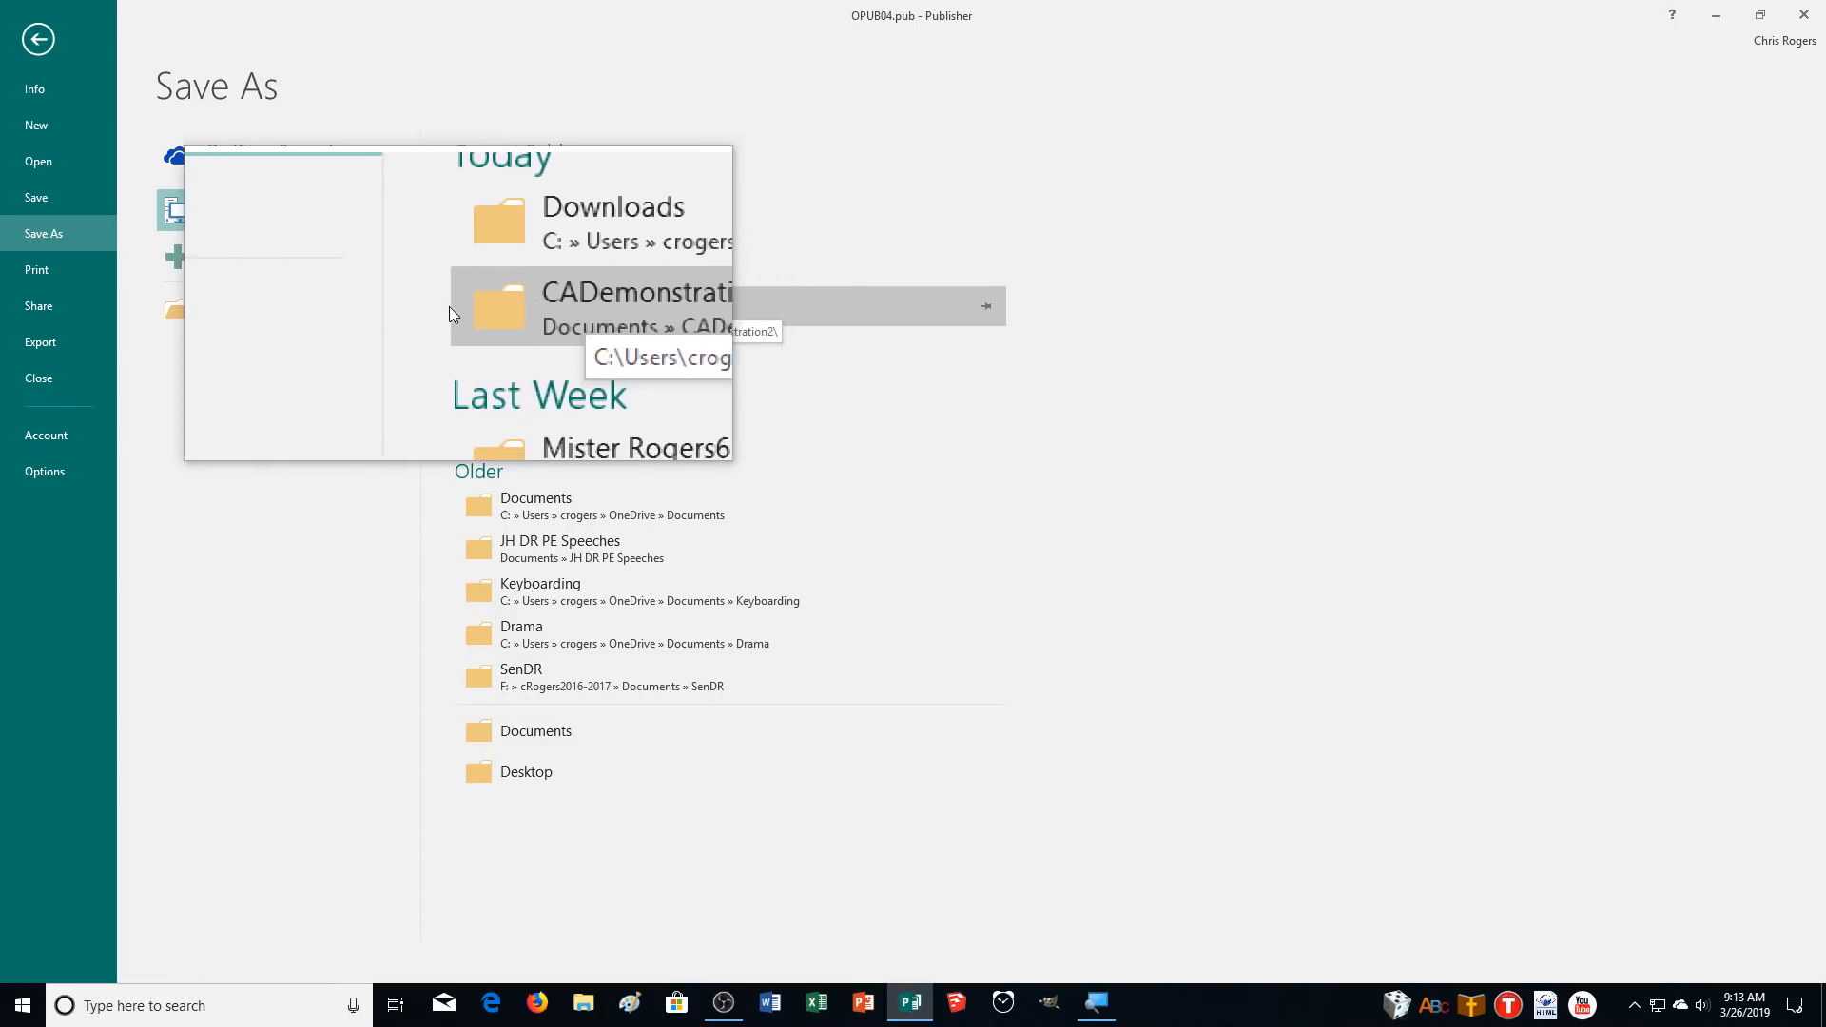
left_click(523, 308)
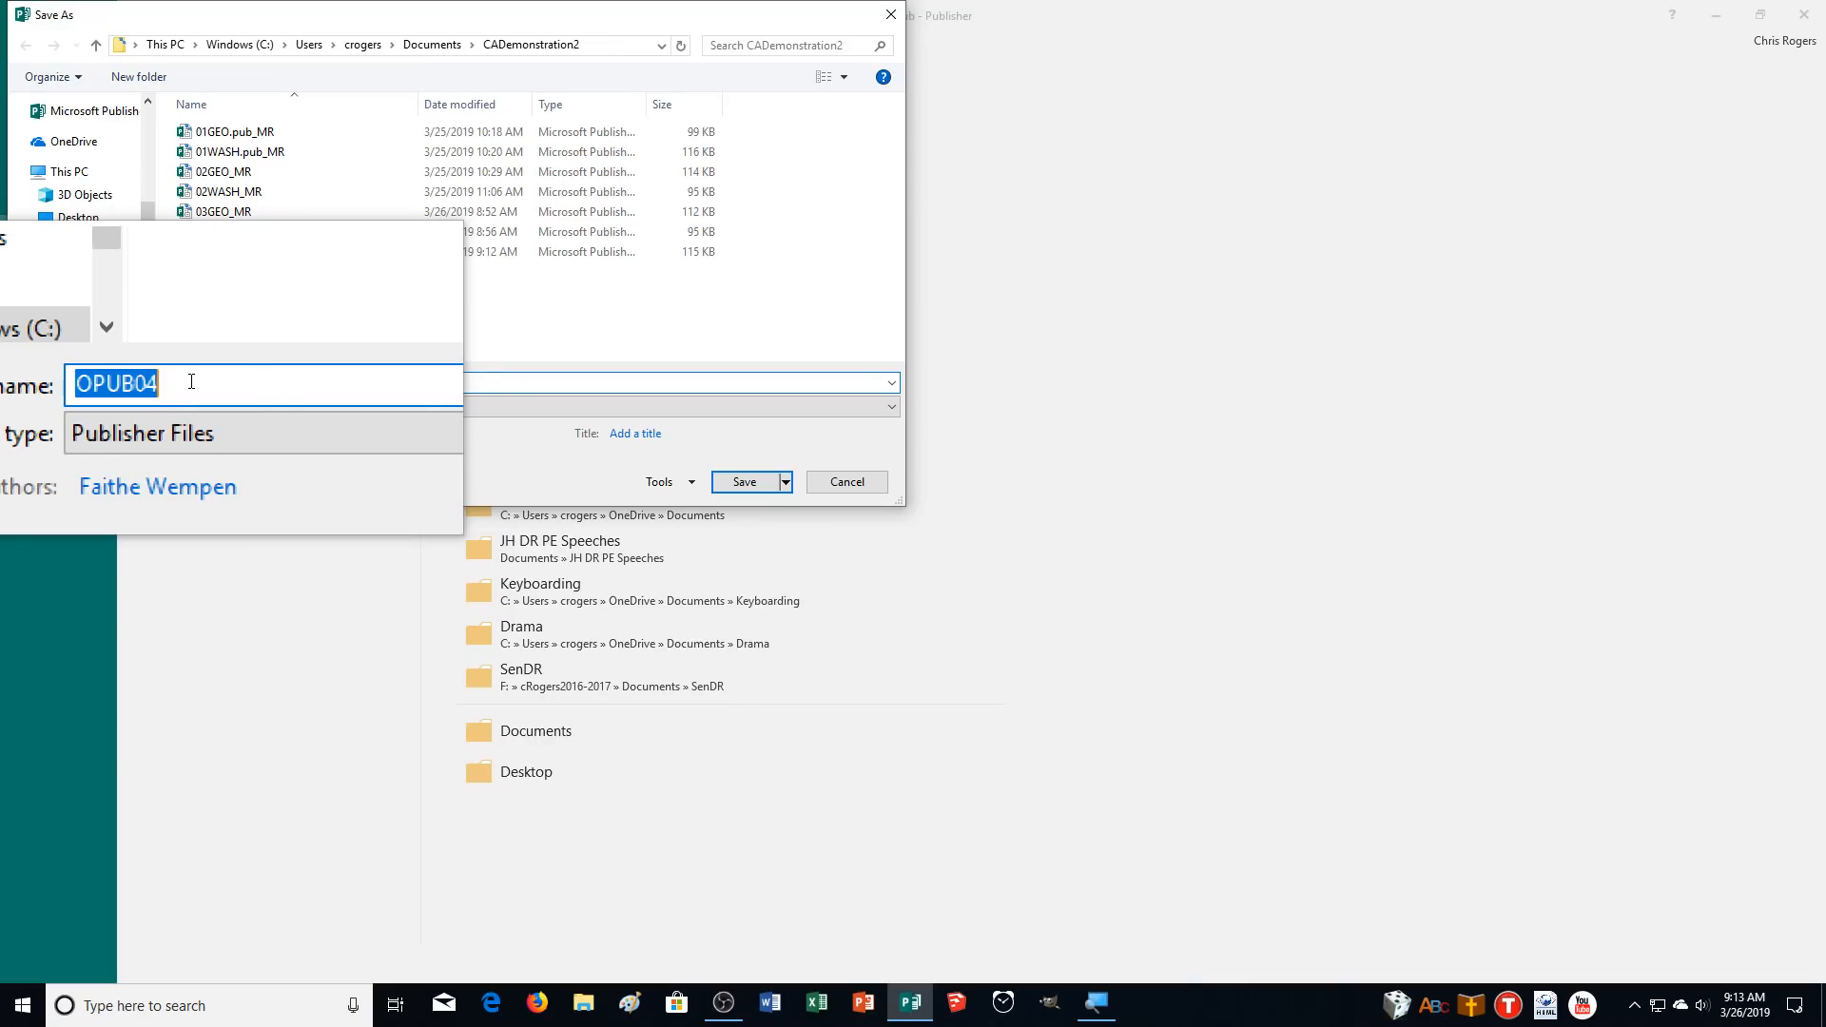
type("04WASH_MR")
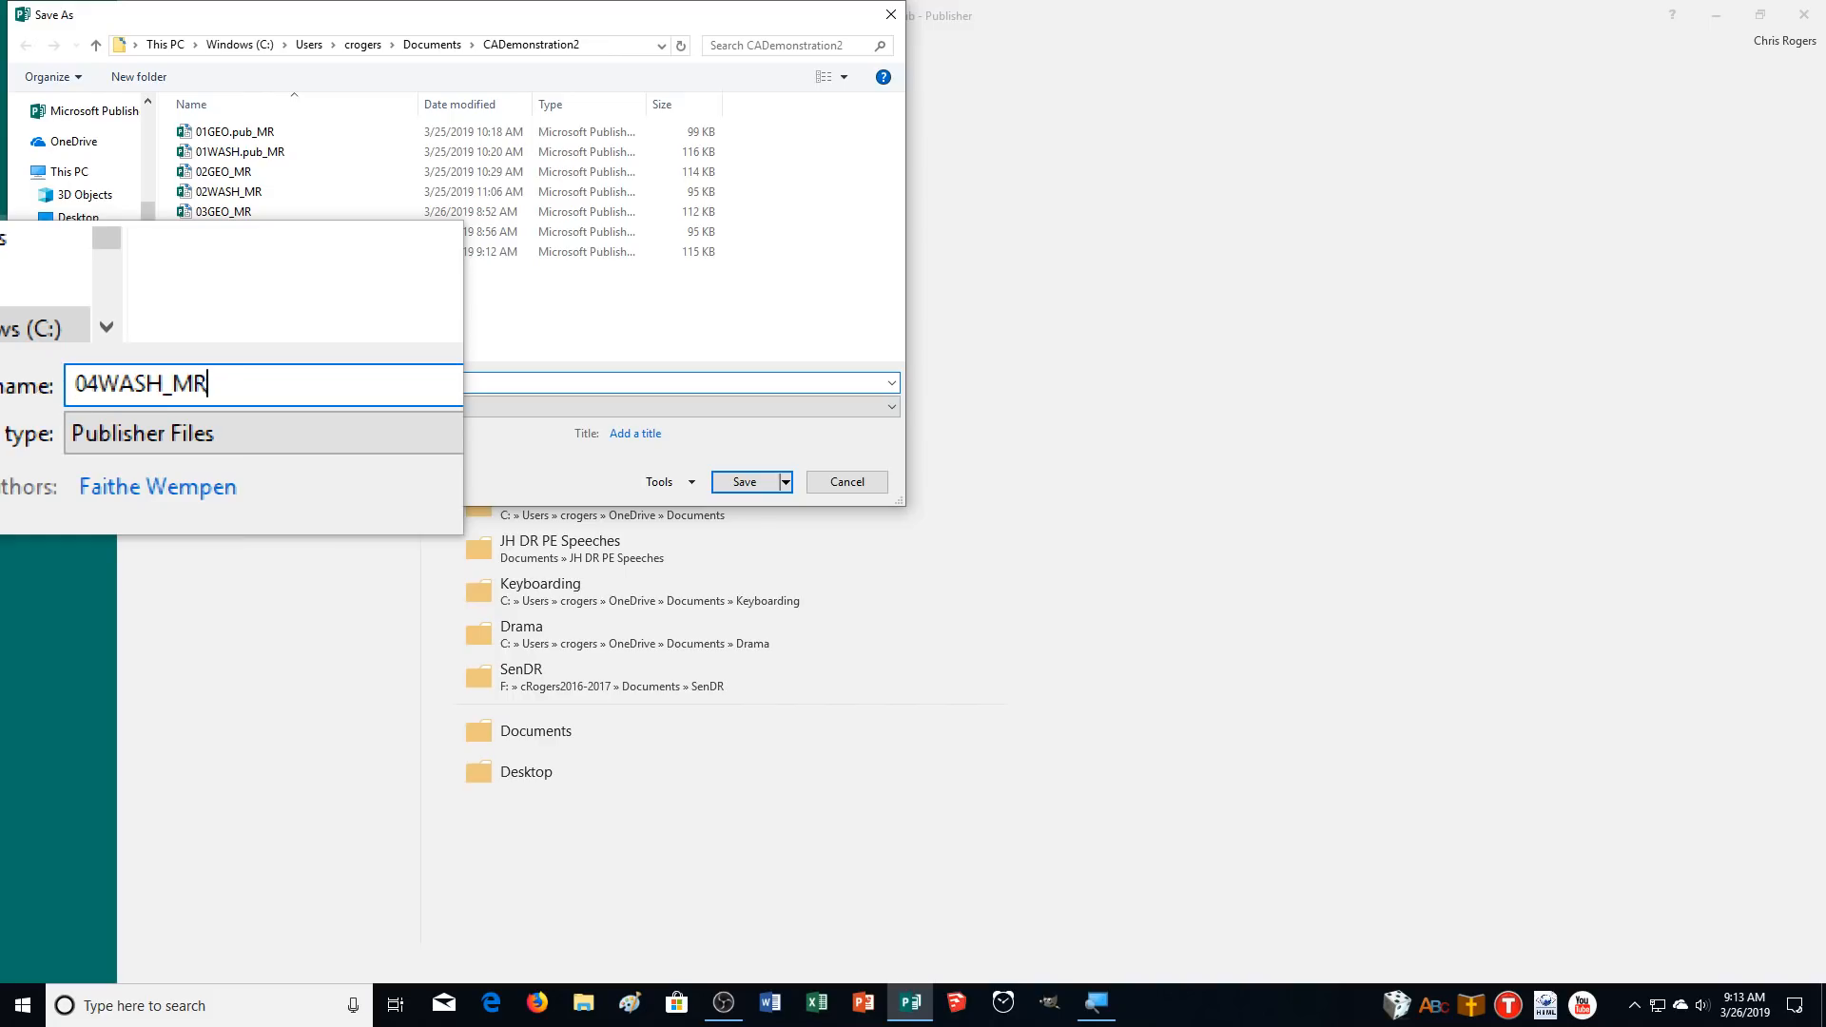
key("Return")
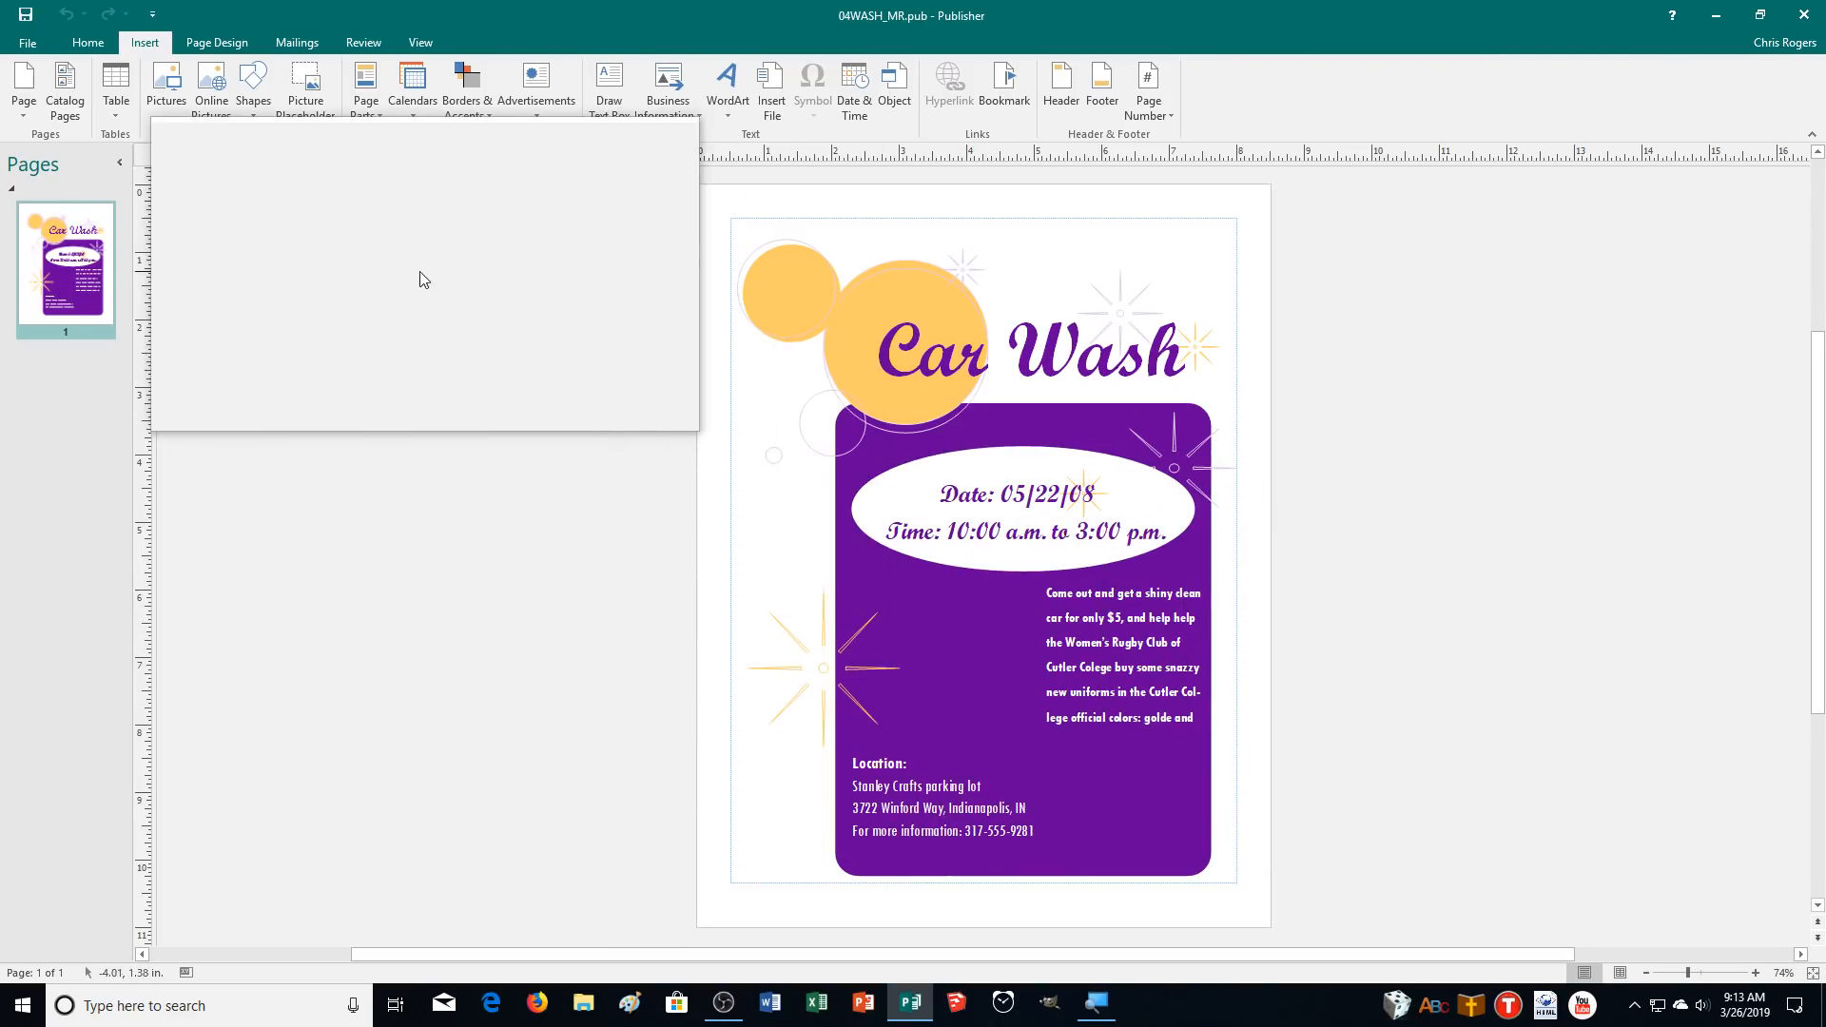
Draw a text box about 2.1 x 2.2 in to the left of the body text and set it to best-fit its text.
left_click(620, 97)
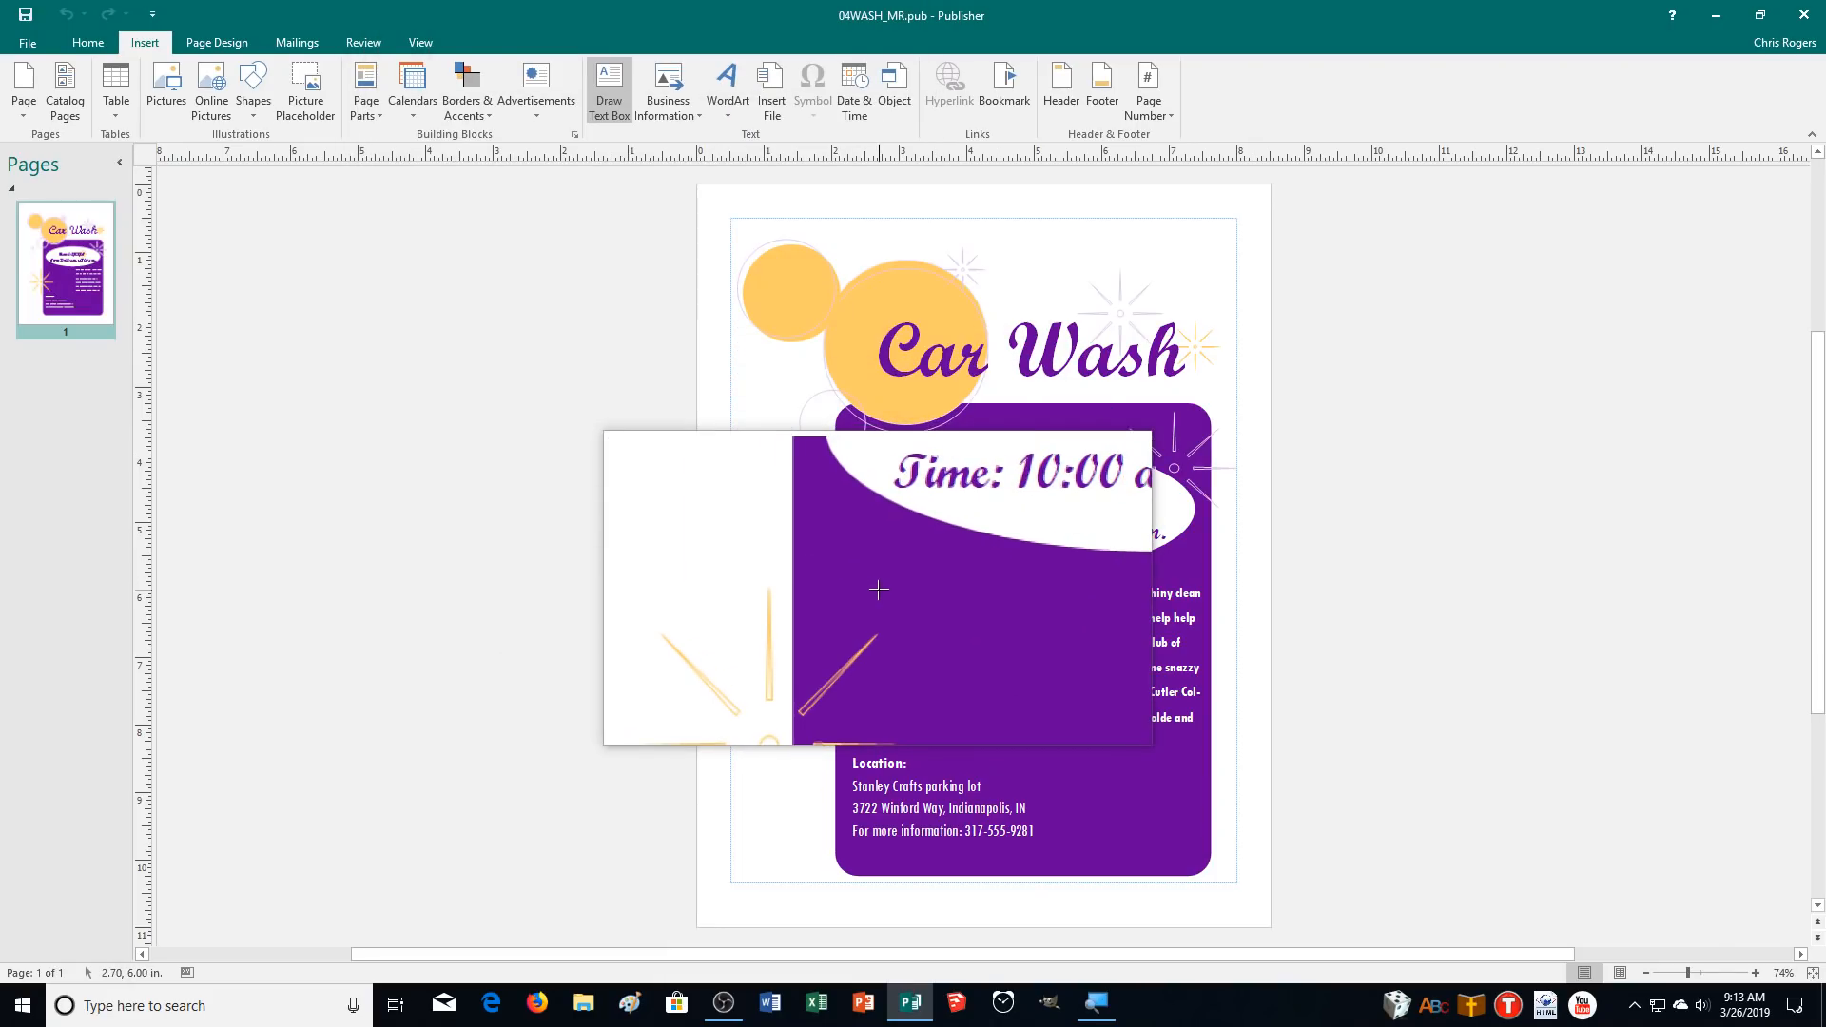
mouse_move(883, 590)
left_mouse_down()
mouse_move(979, 656)
mouse_move(998, 725)
mouse_move(1024, 736)
left_mouse_up()
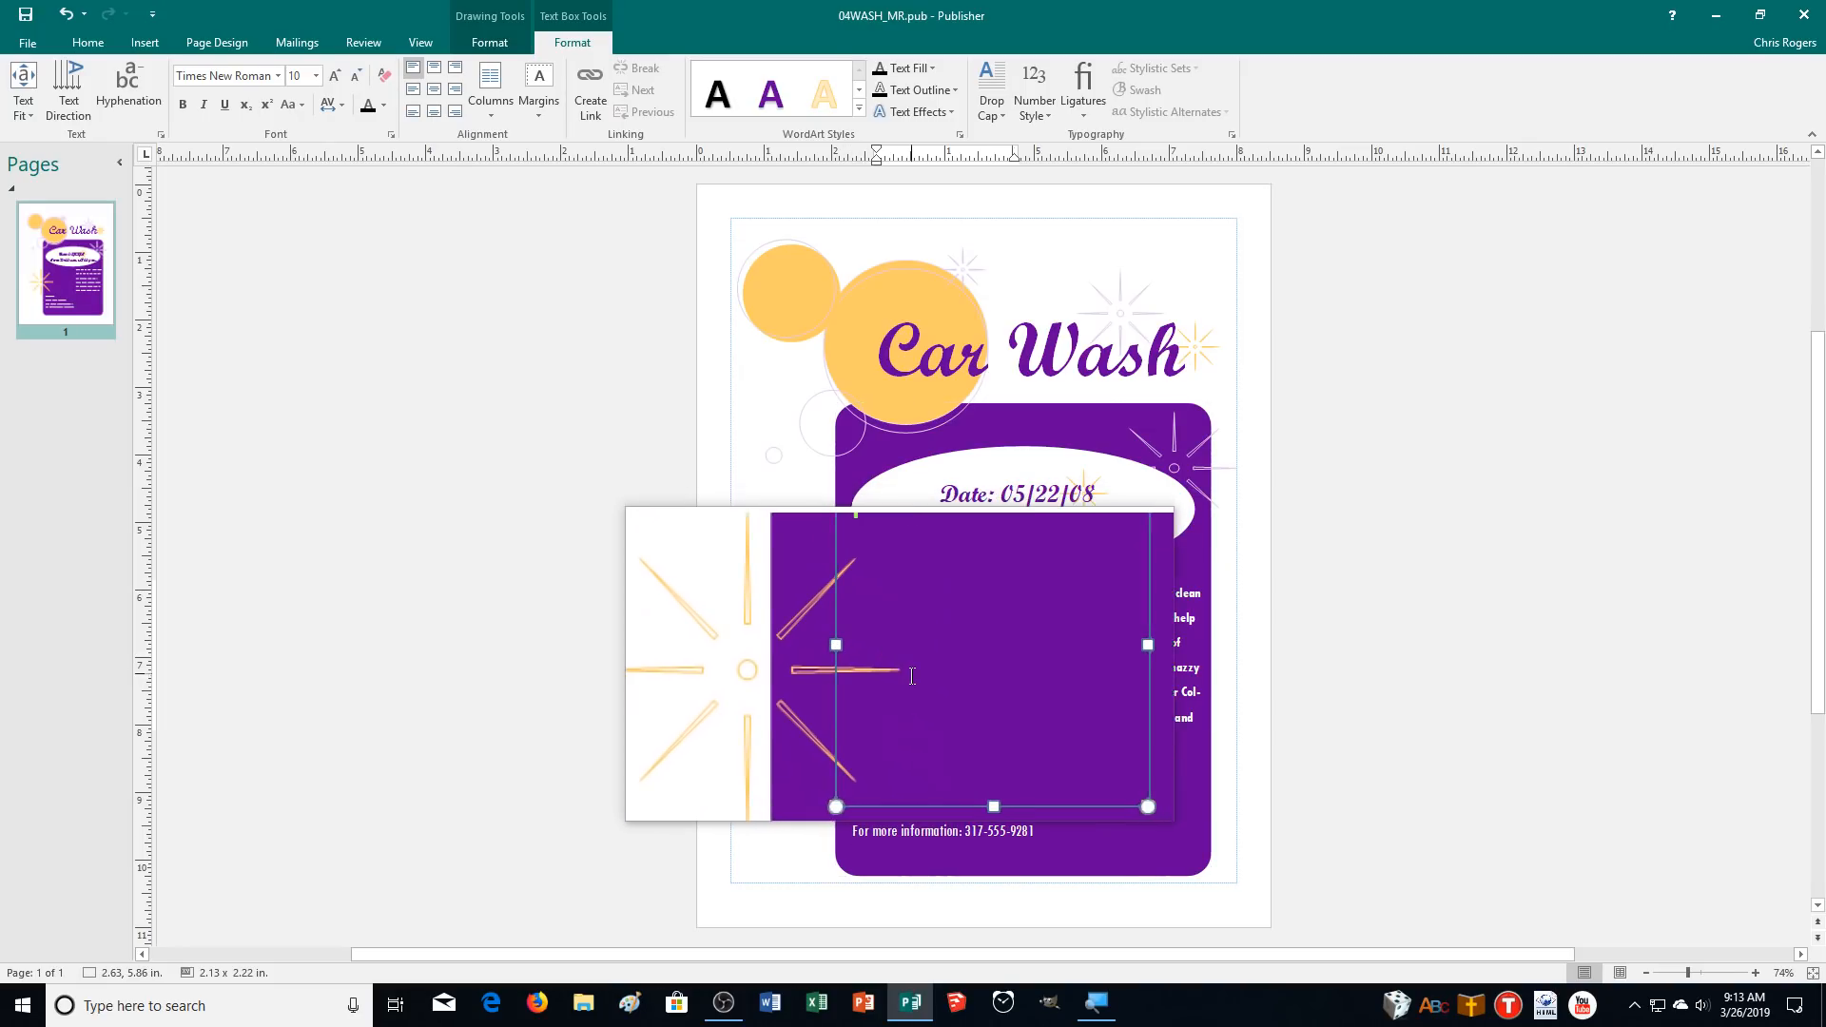
left_click(924, 590)
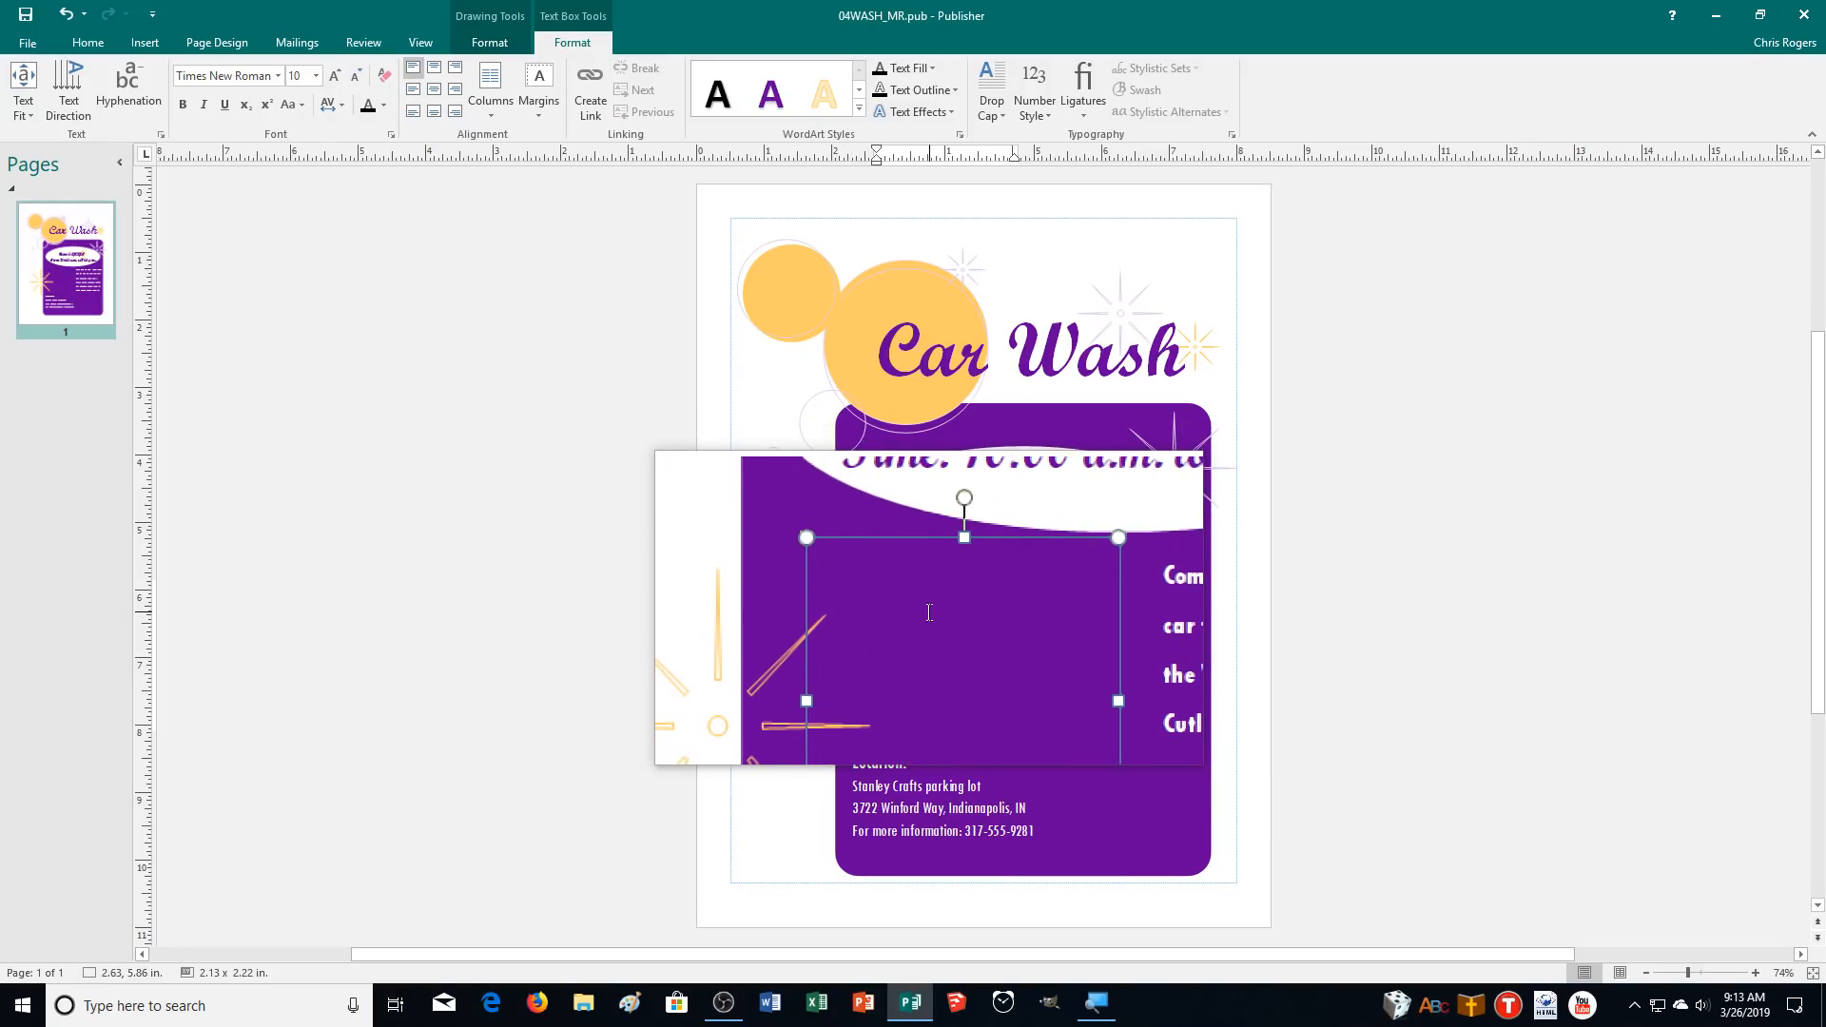
left_click(14, 109)
left_click(43, 136)
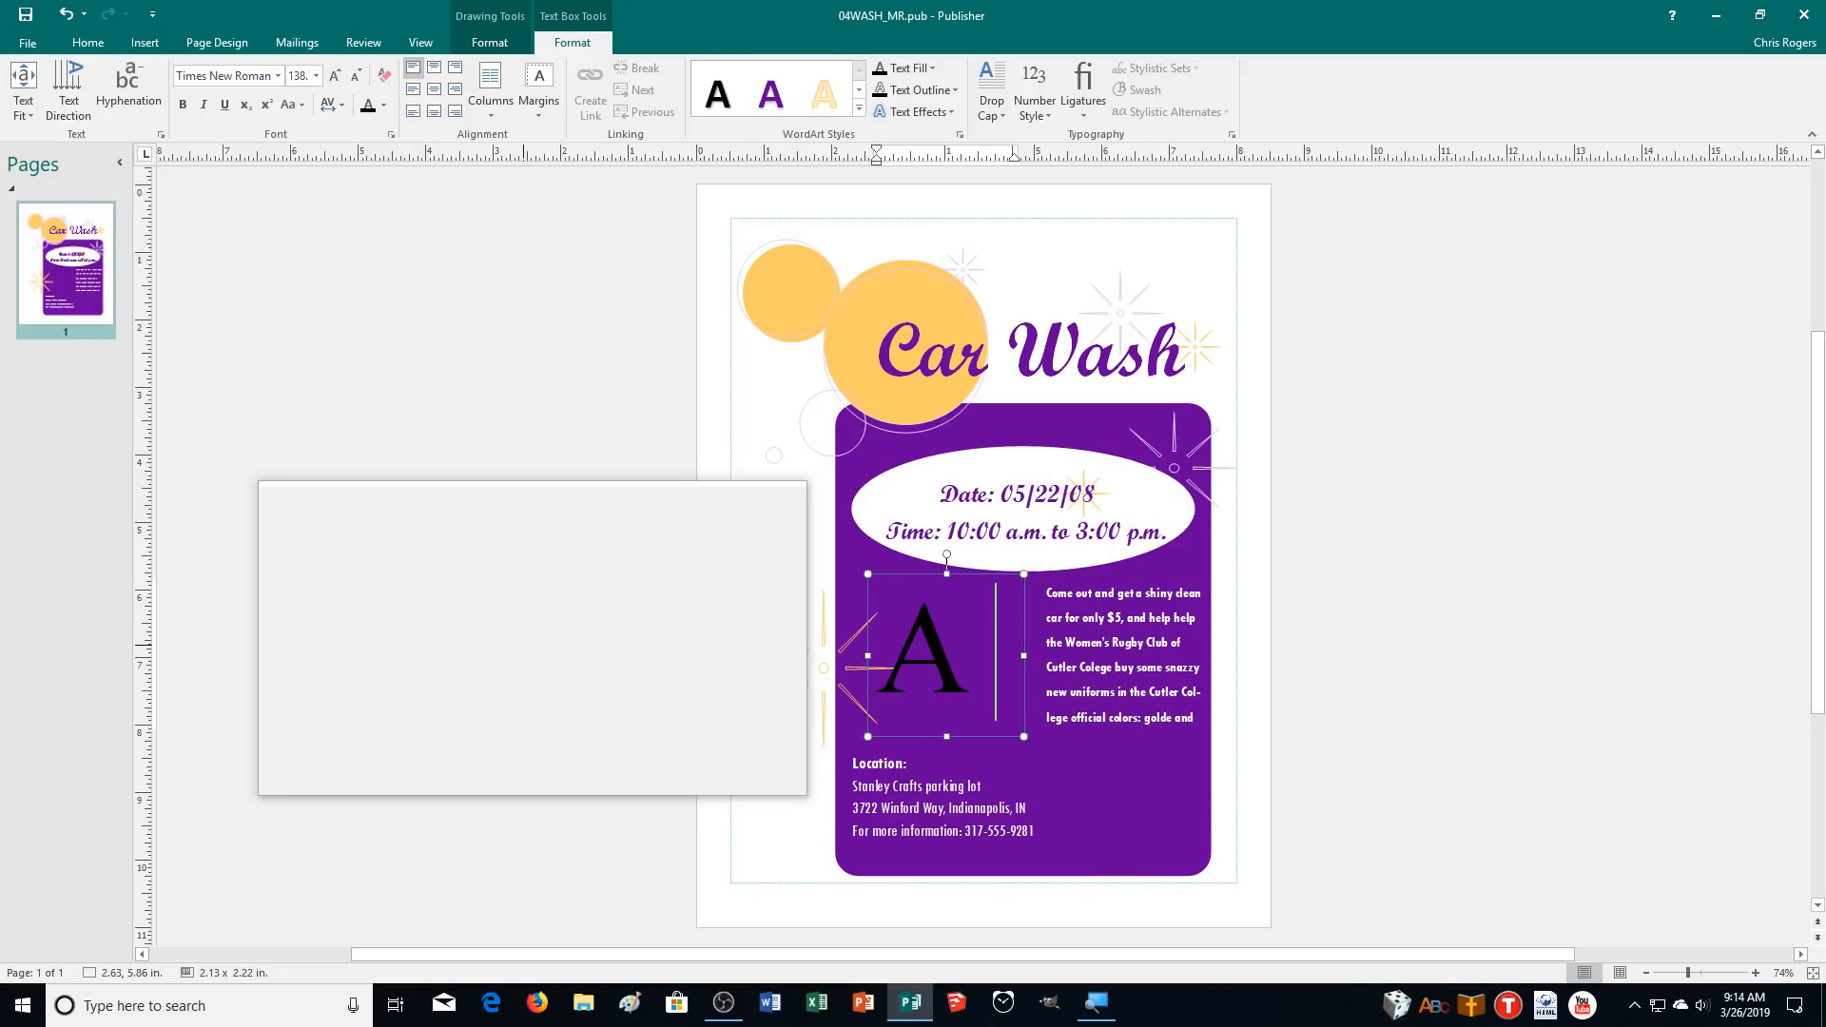
Type "A Benefit for the Cutler College Women's Rugby Team" in the new text box.
type("it for the Cutler Col")
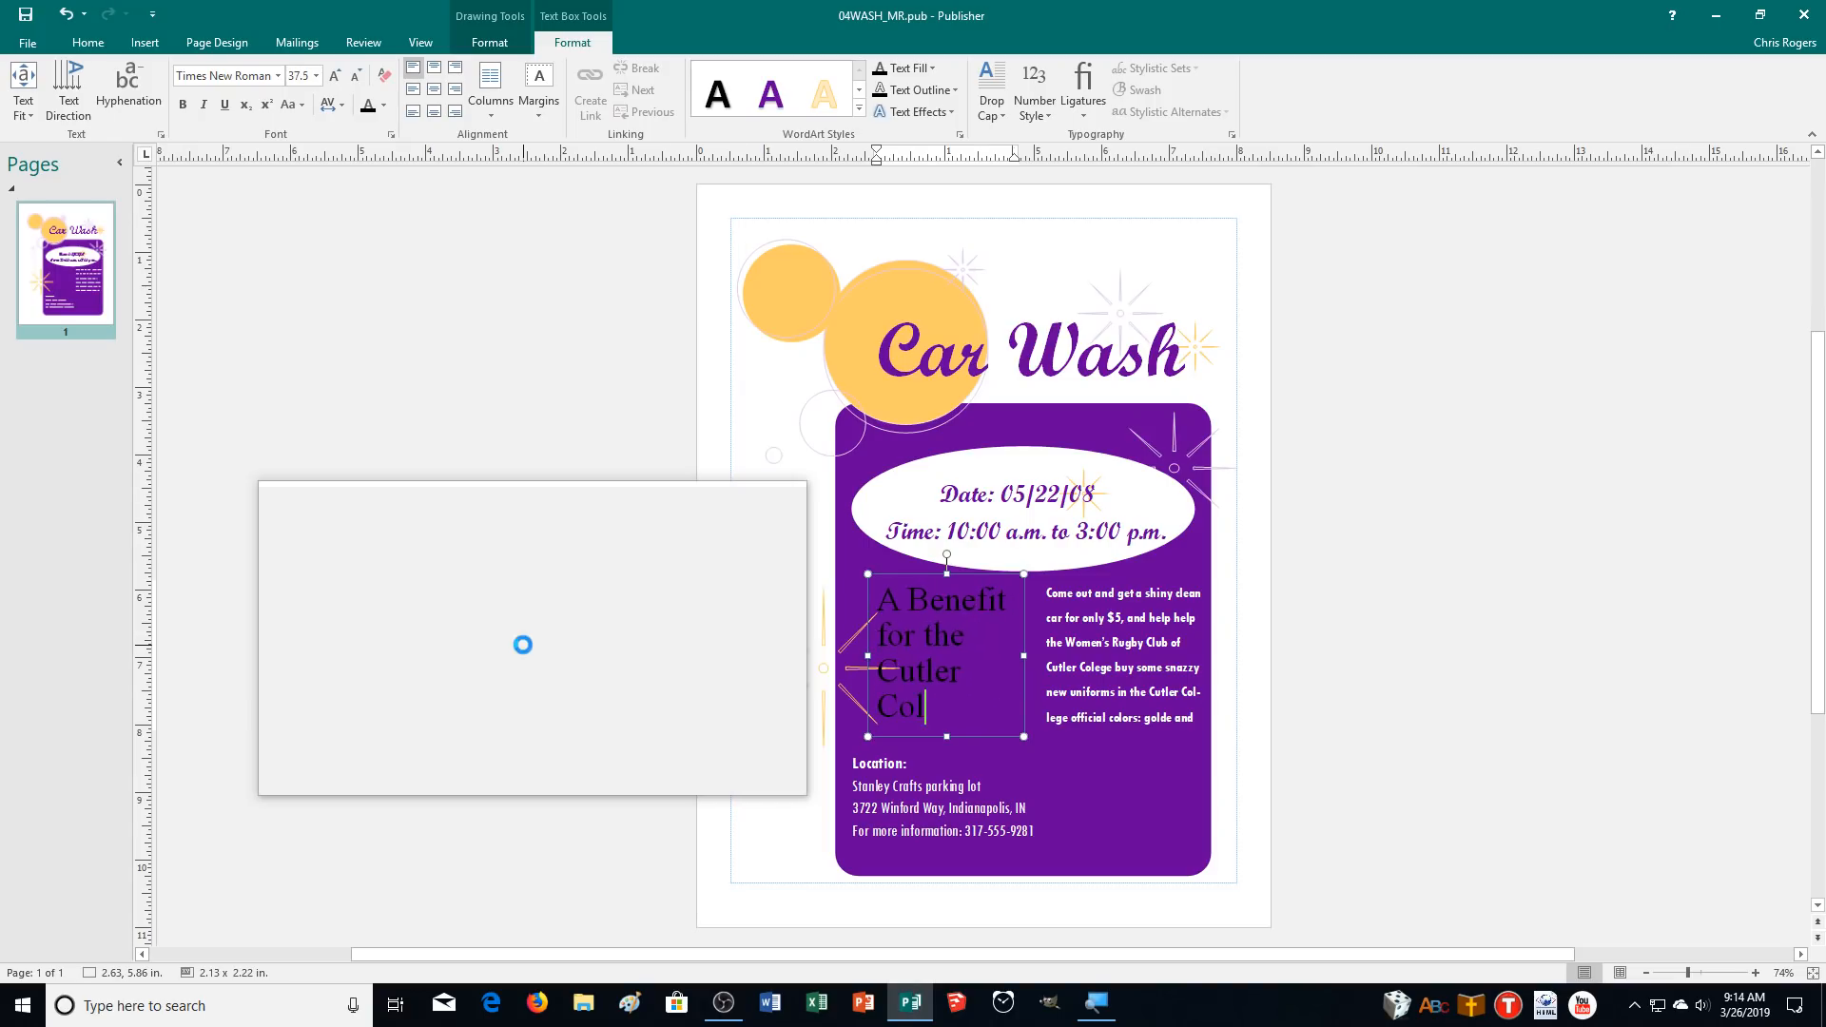
type("lege Women’s")
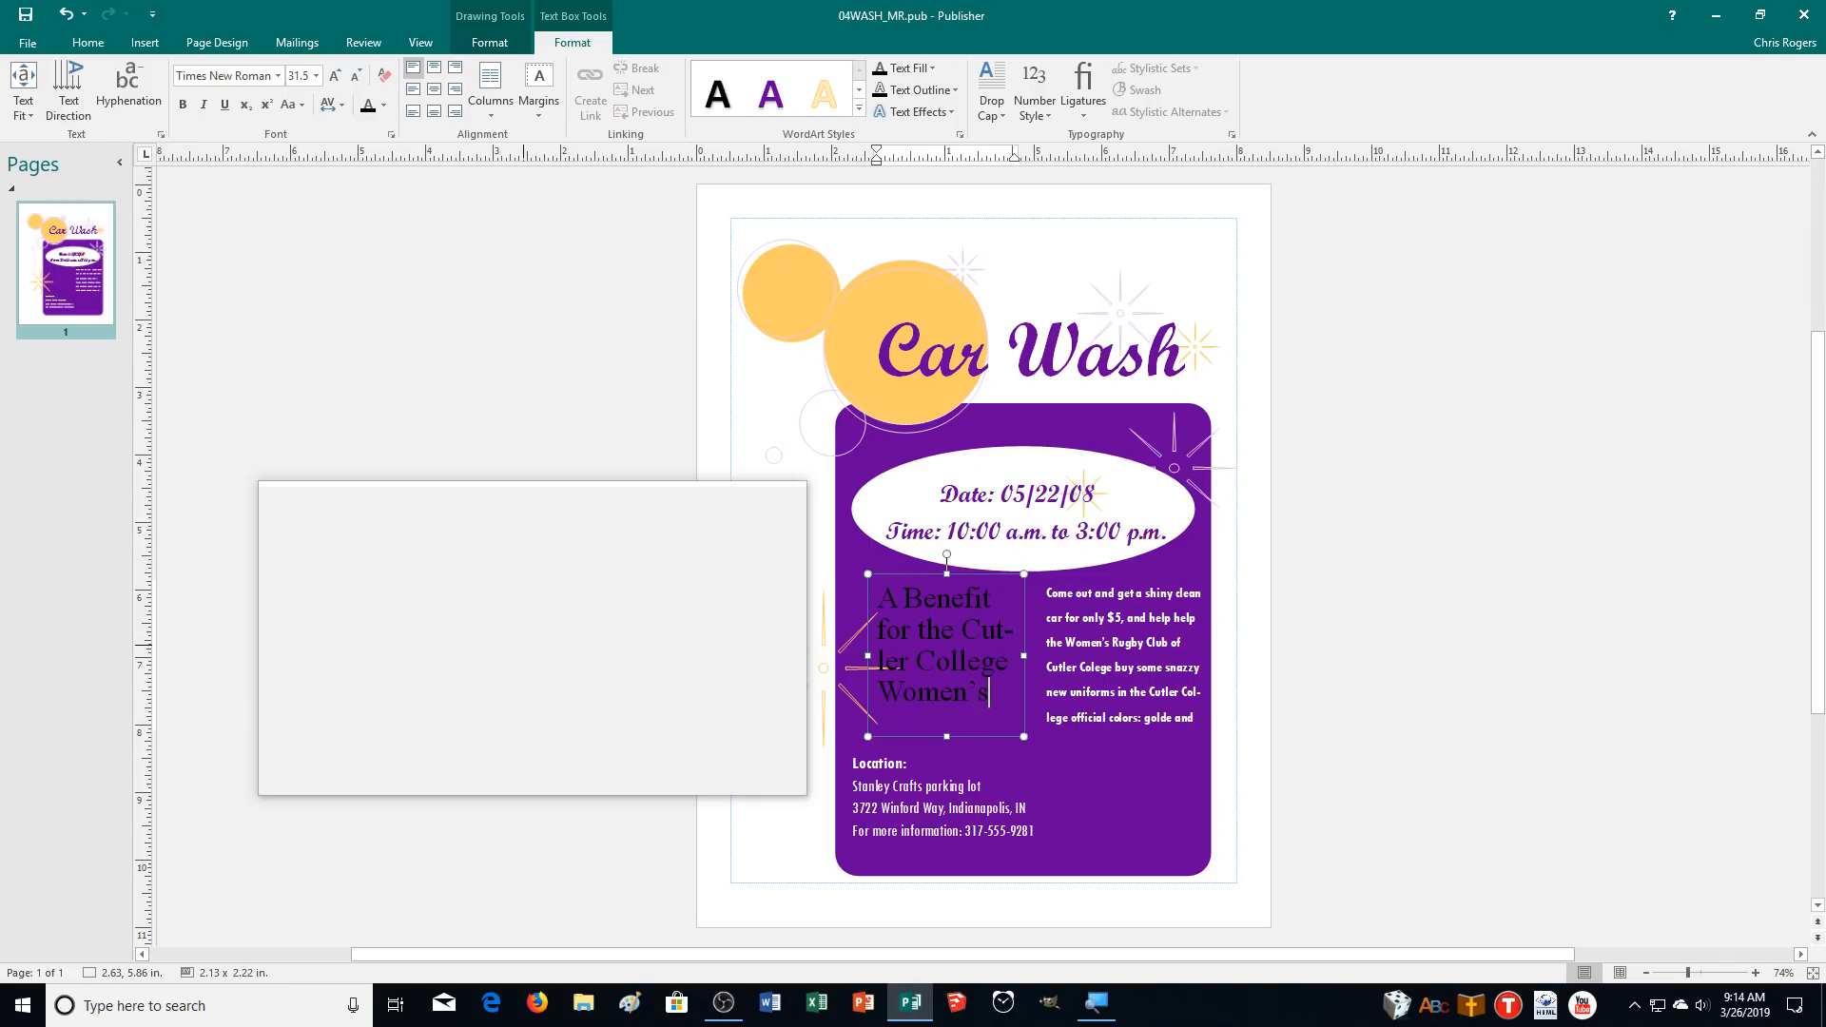
type("en's Rugby Team")
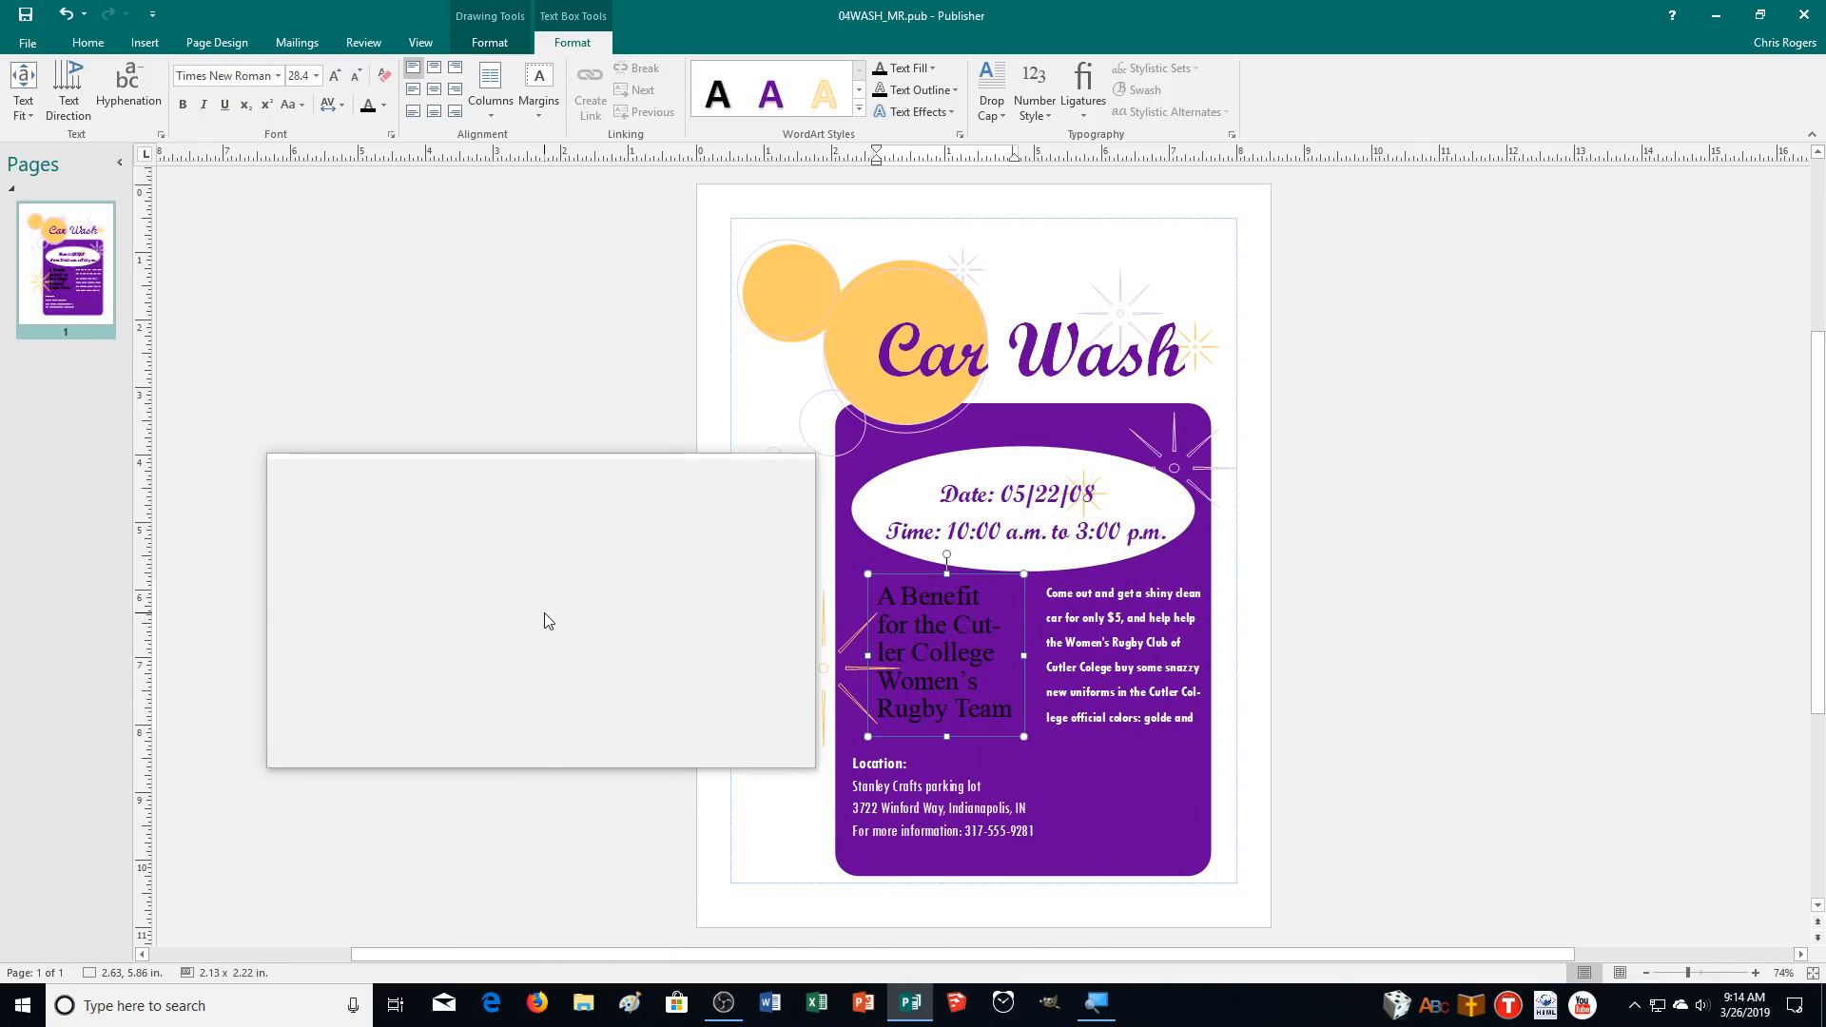
Run a spelling check, deleting the repeated "help", correcting "Colege" to College and "golde" to golden, and ignoring "Winford".
key("F7")
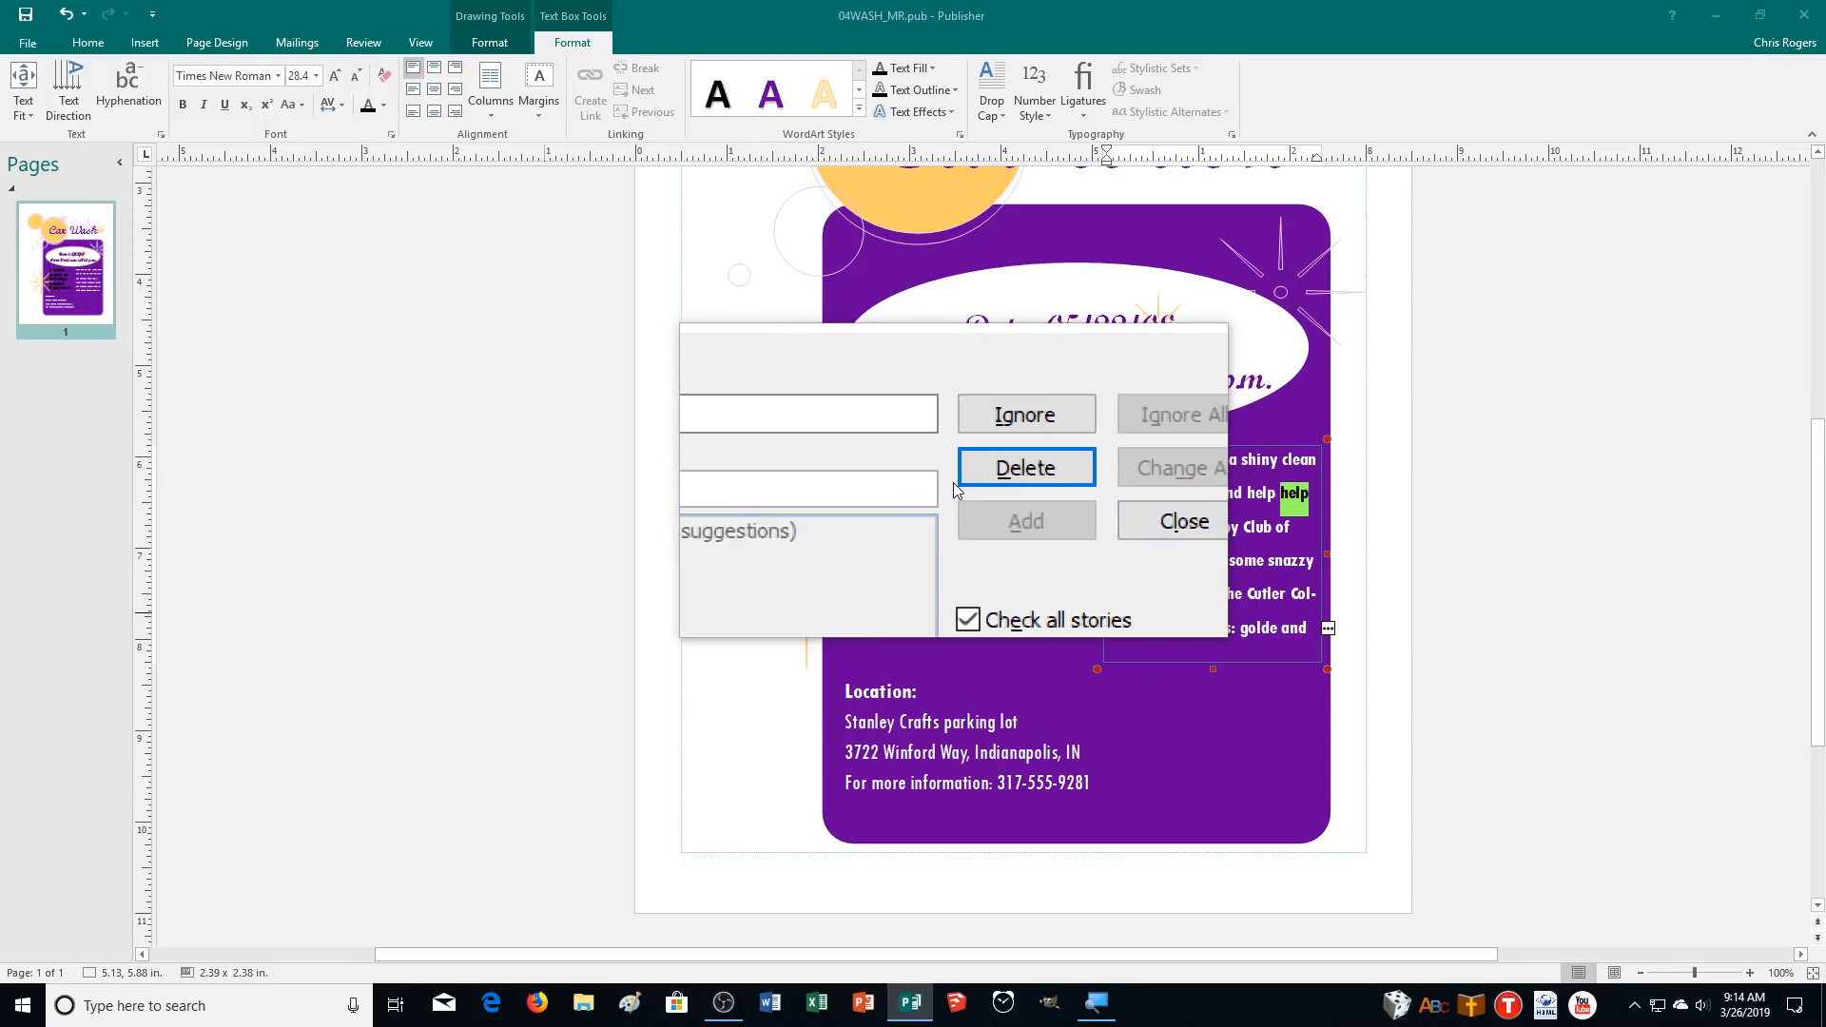
left_click(968, 480)
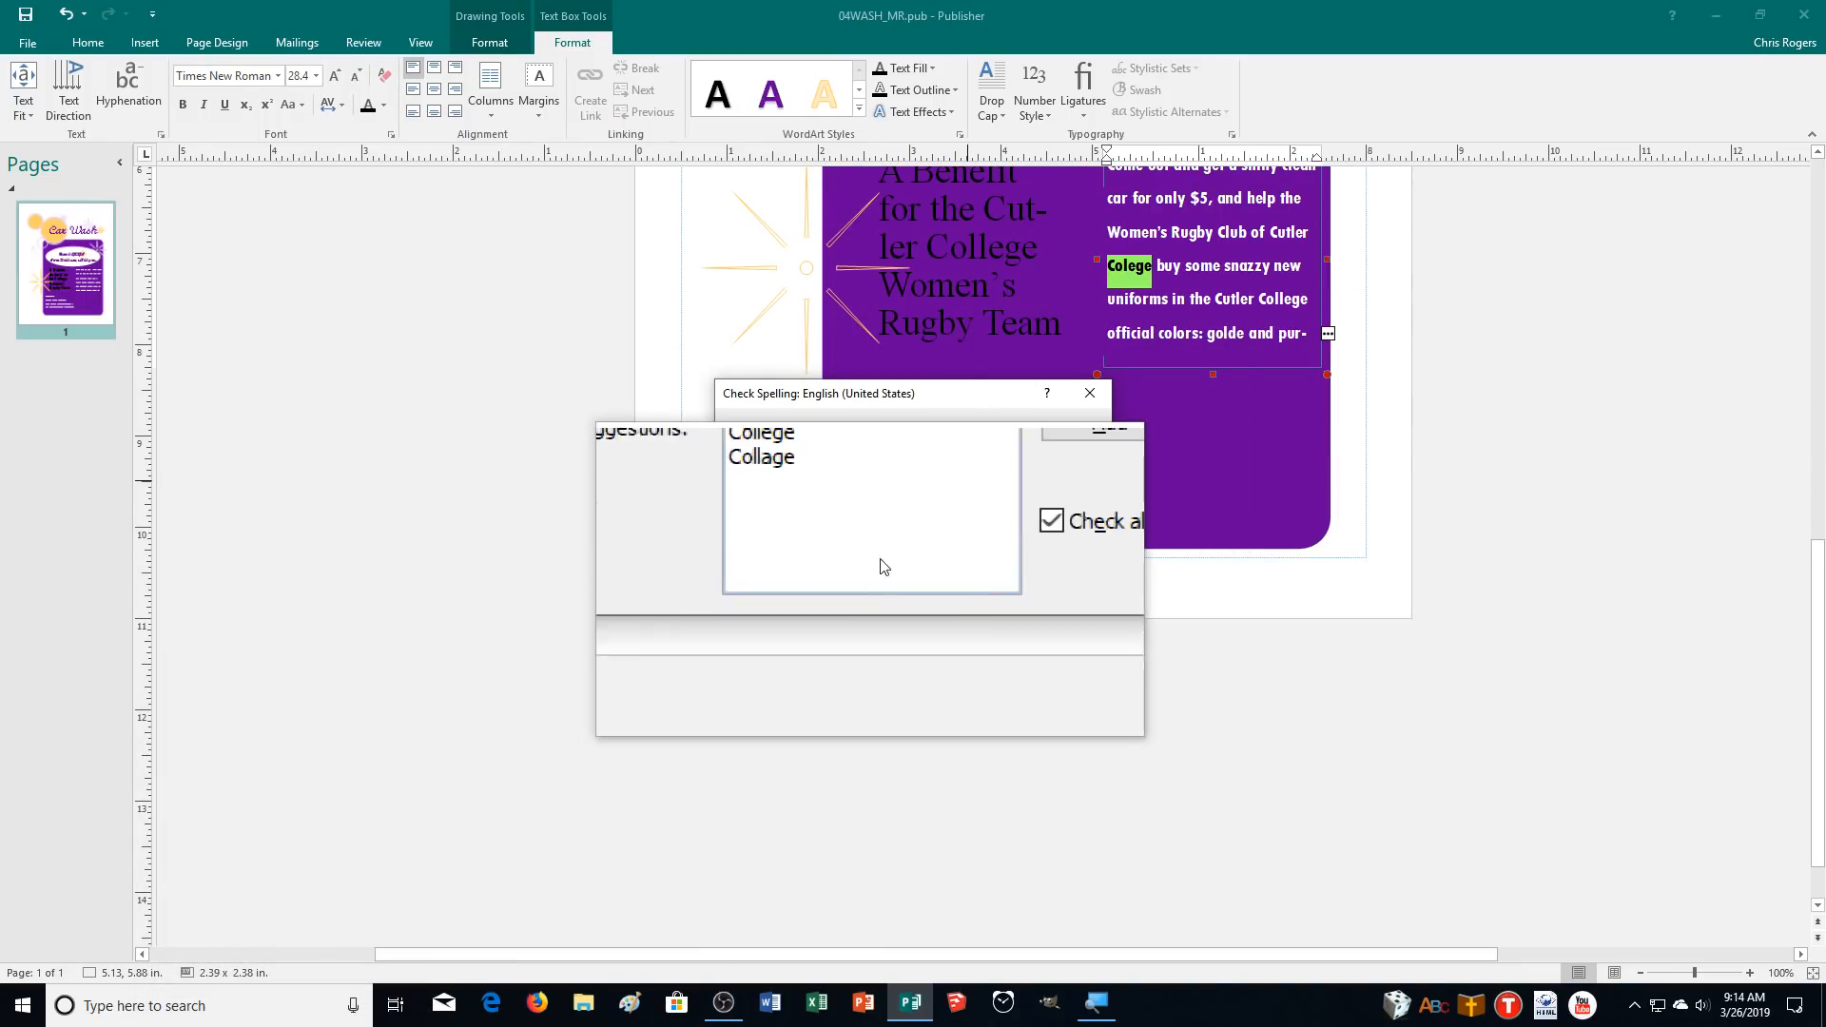
left_click(989, 475)
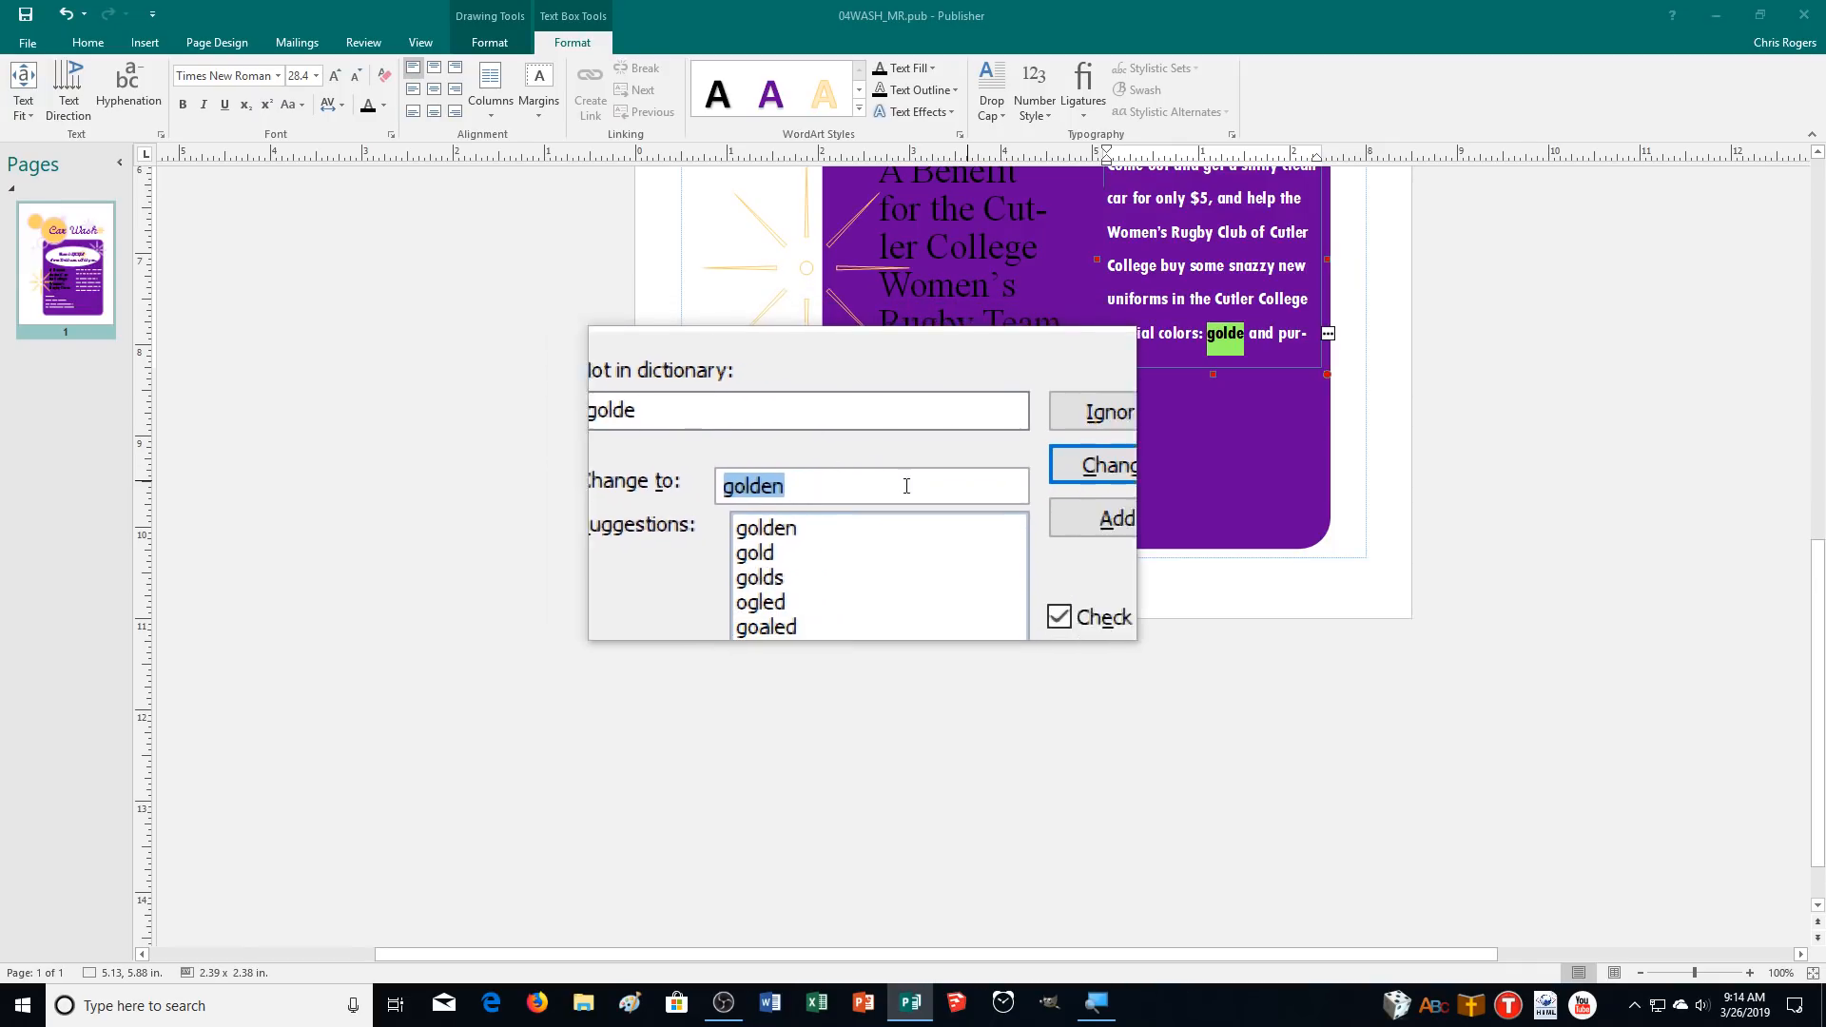
left_click(985, 481)
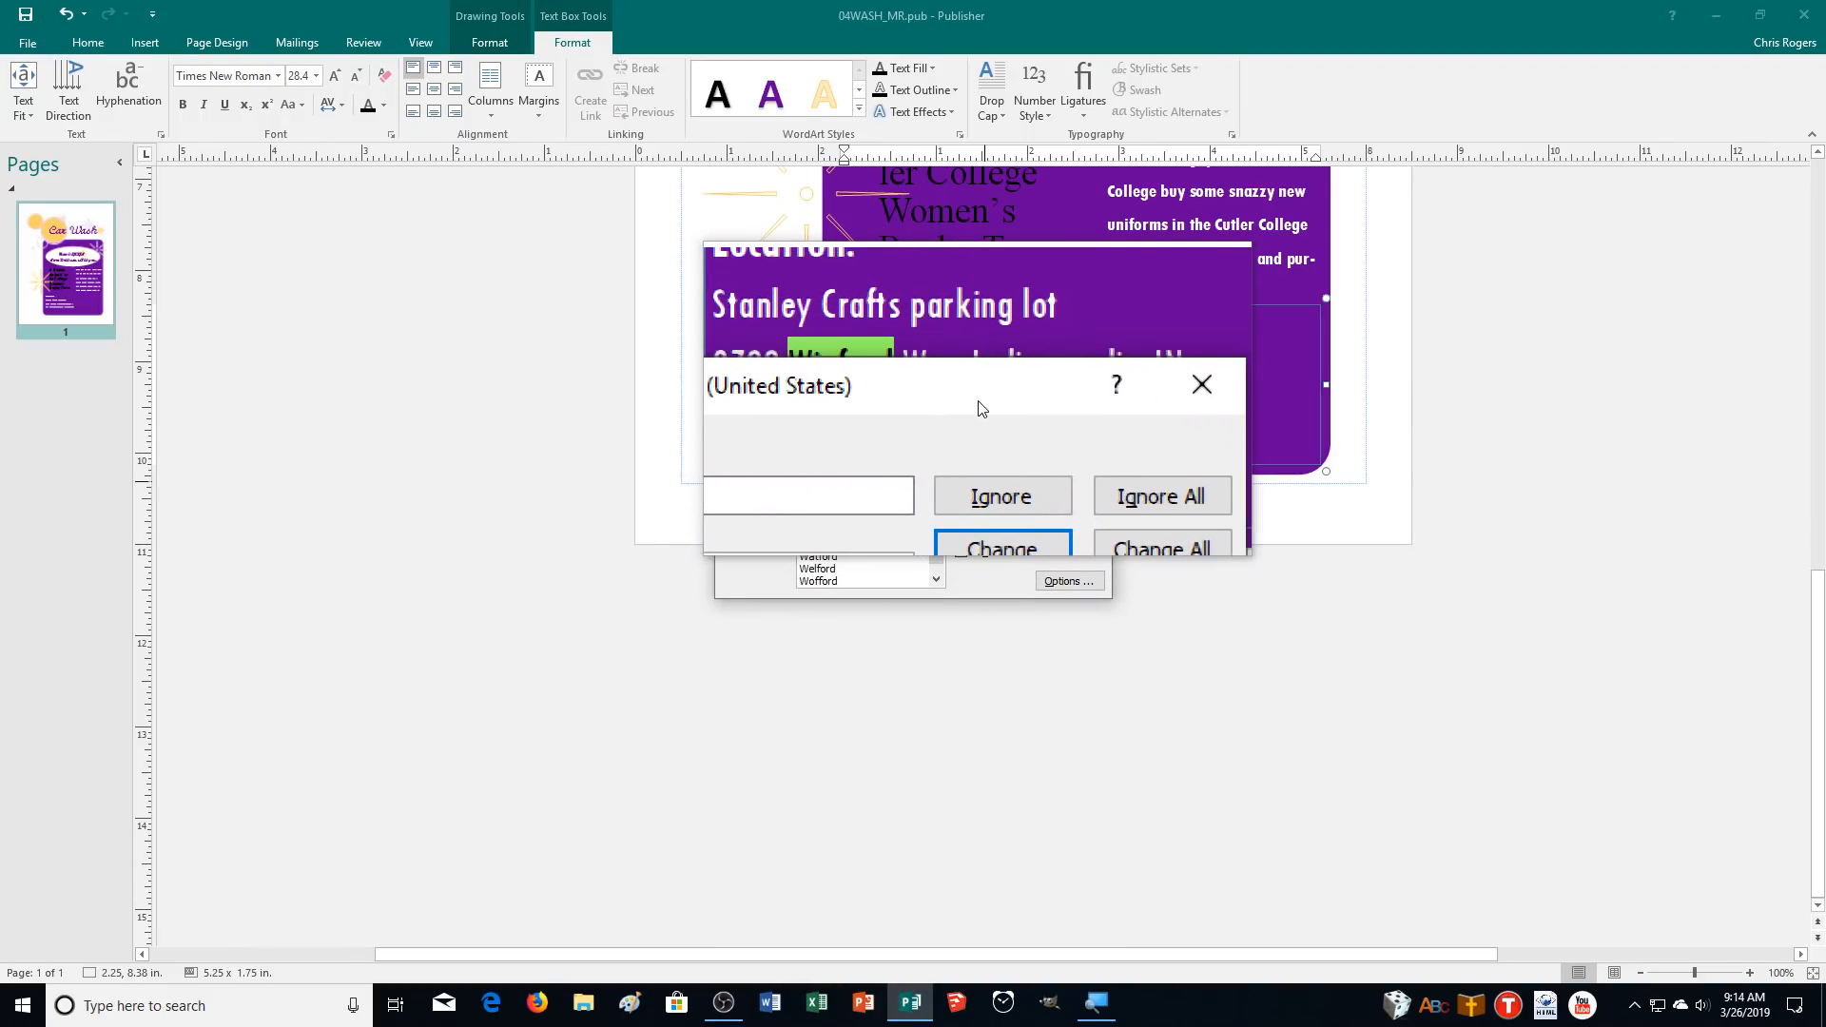
left_click(982, 485)
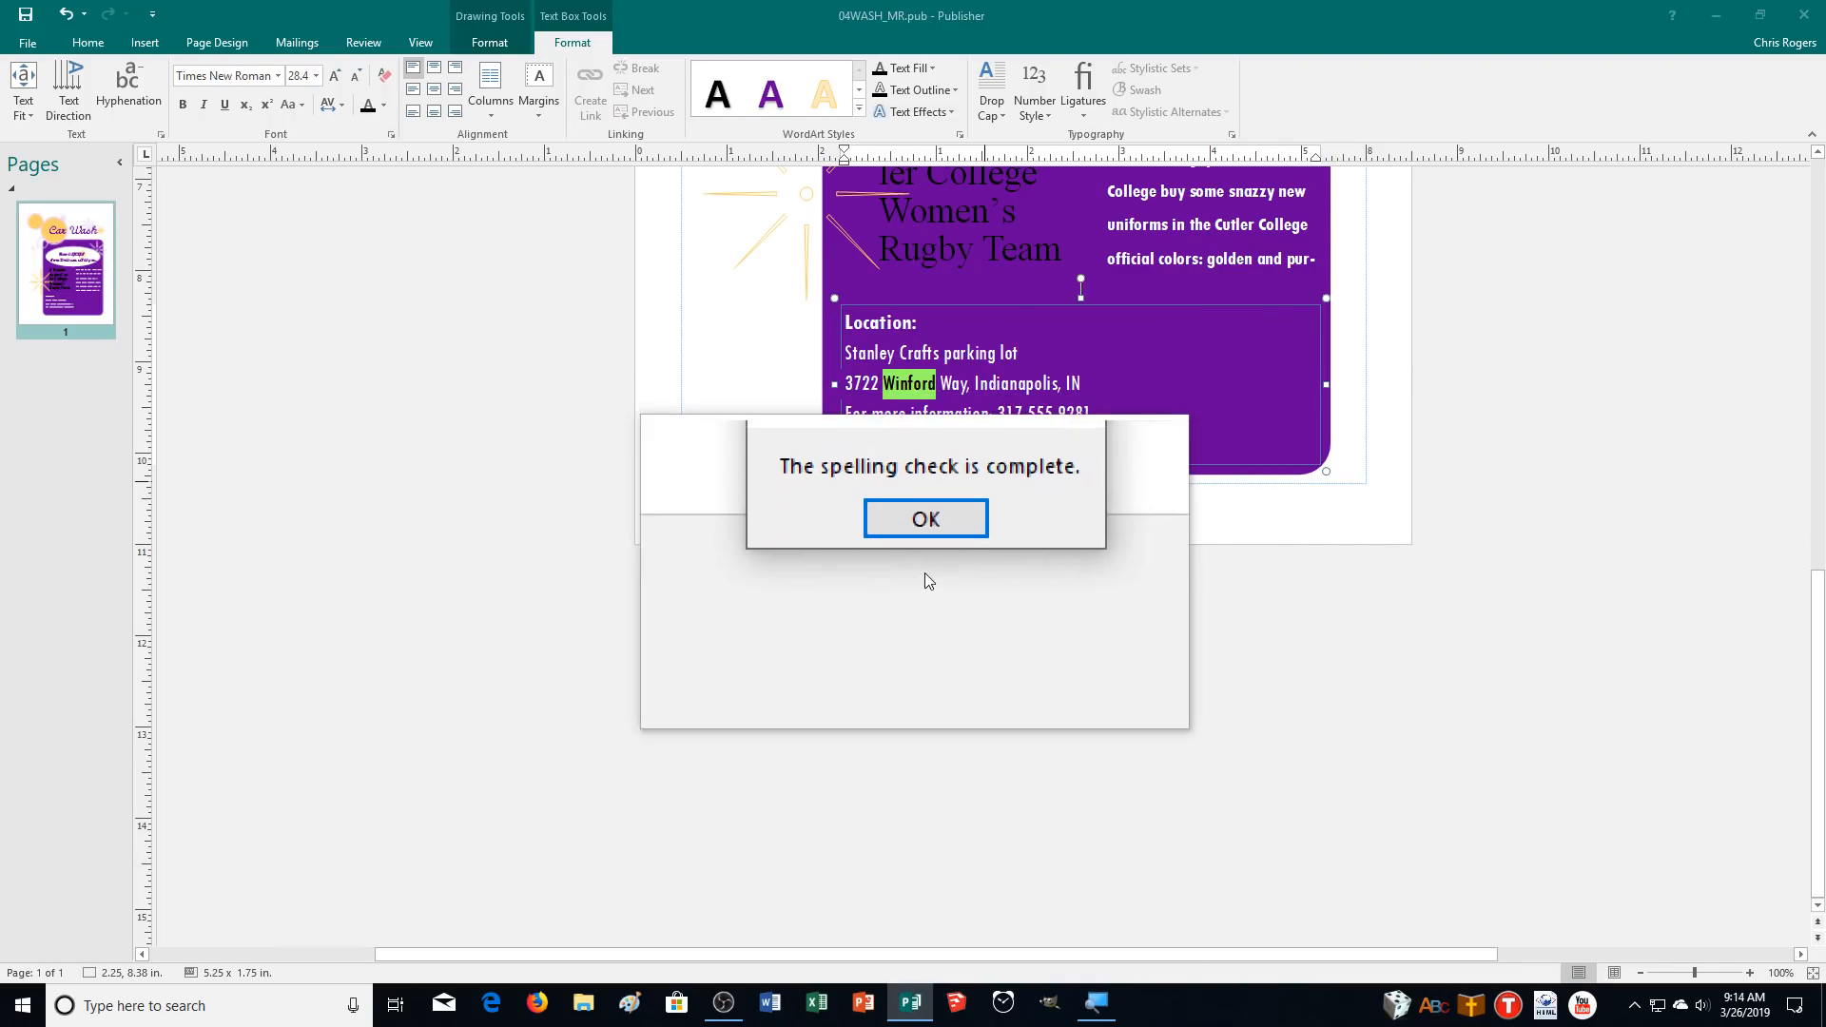
left_click(932, 540)
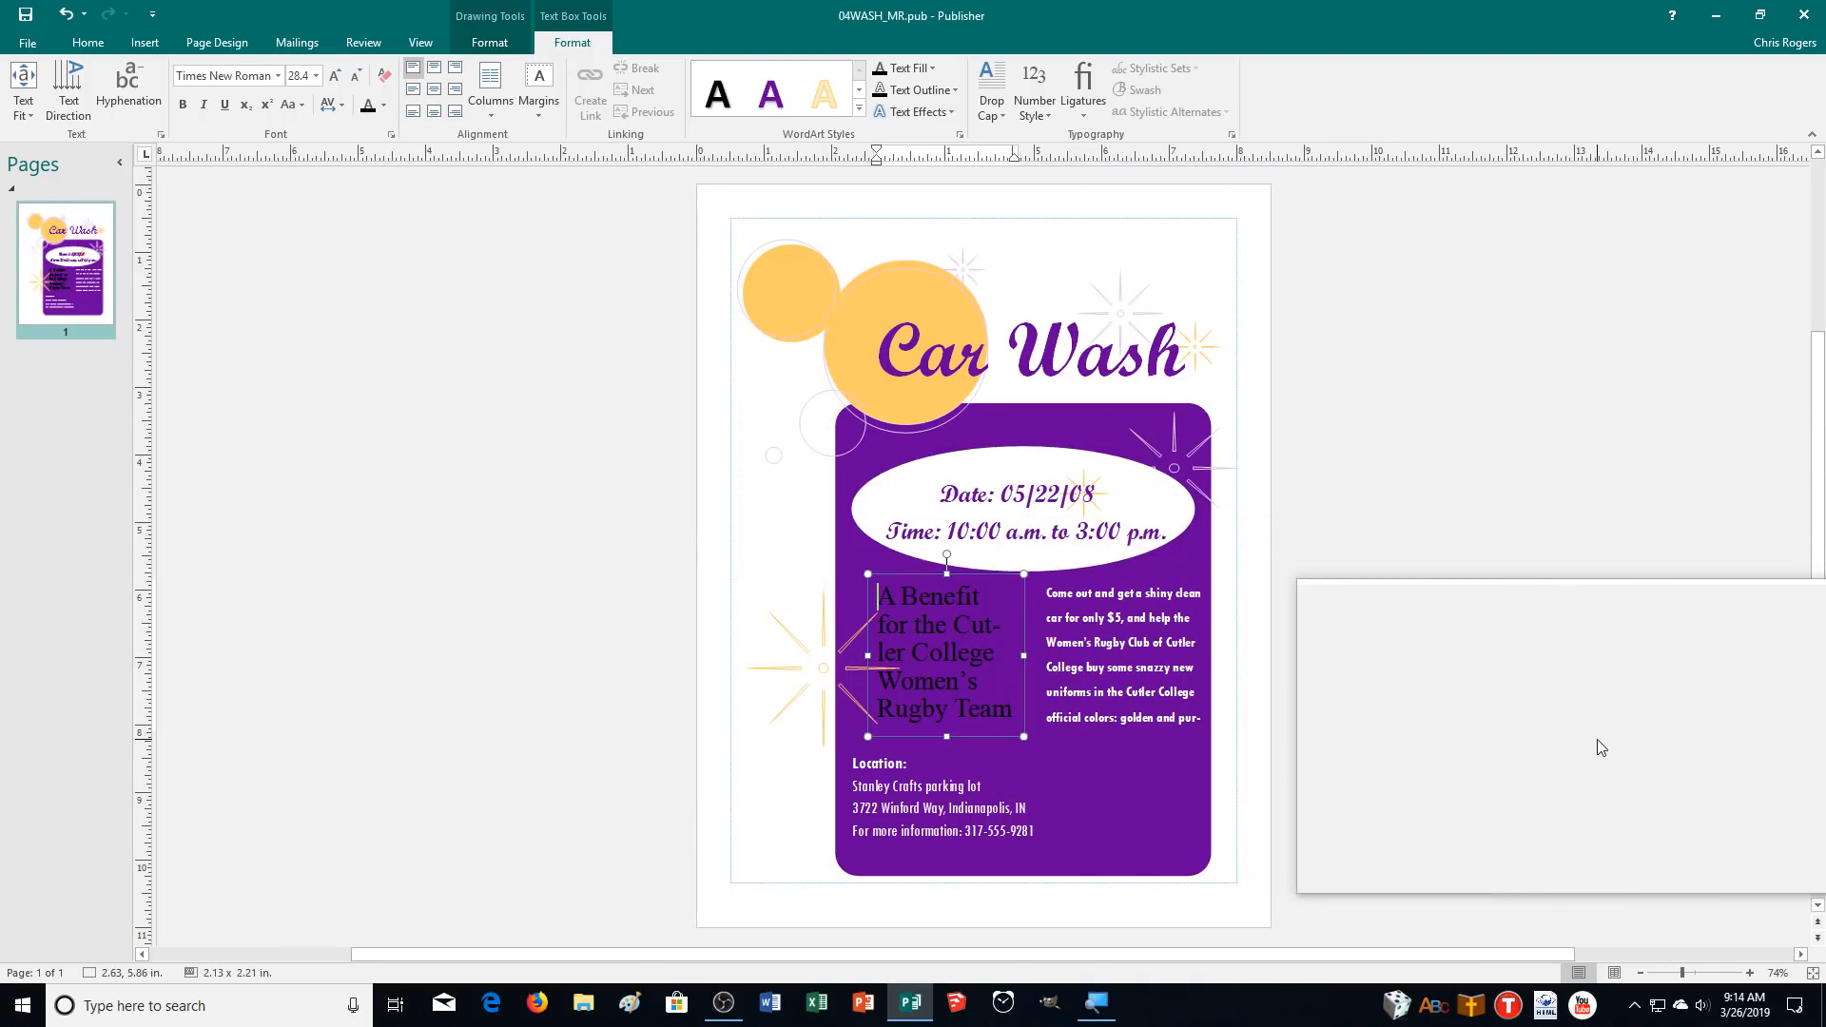
Insert a trademark symbol after "Stanley Crafts" in the location text.
left_click(1115, 718)
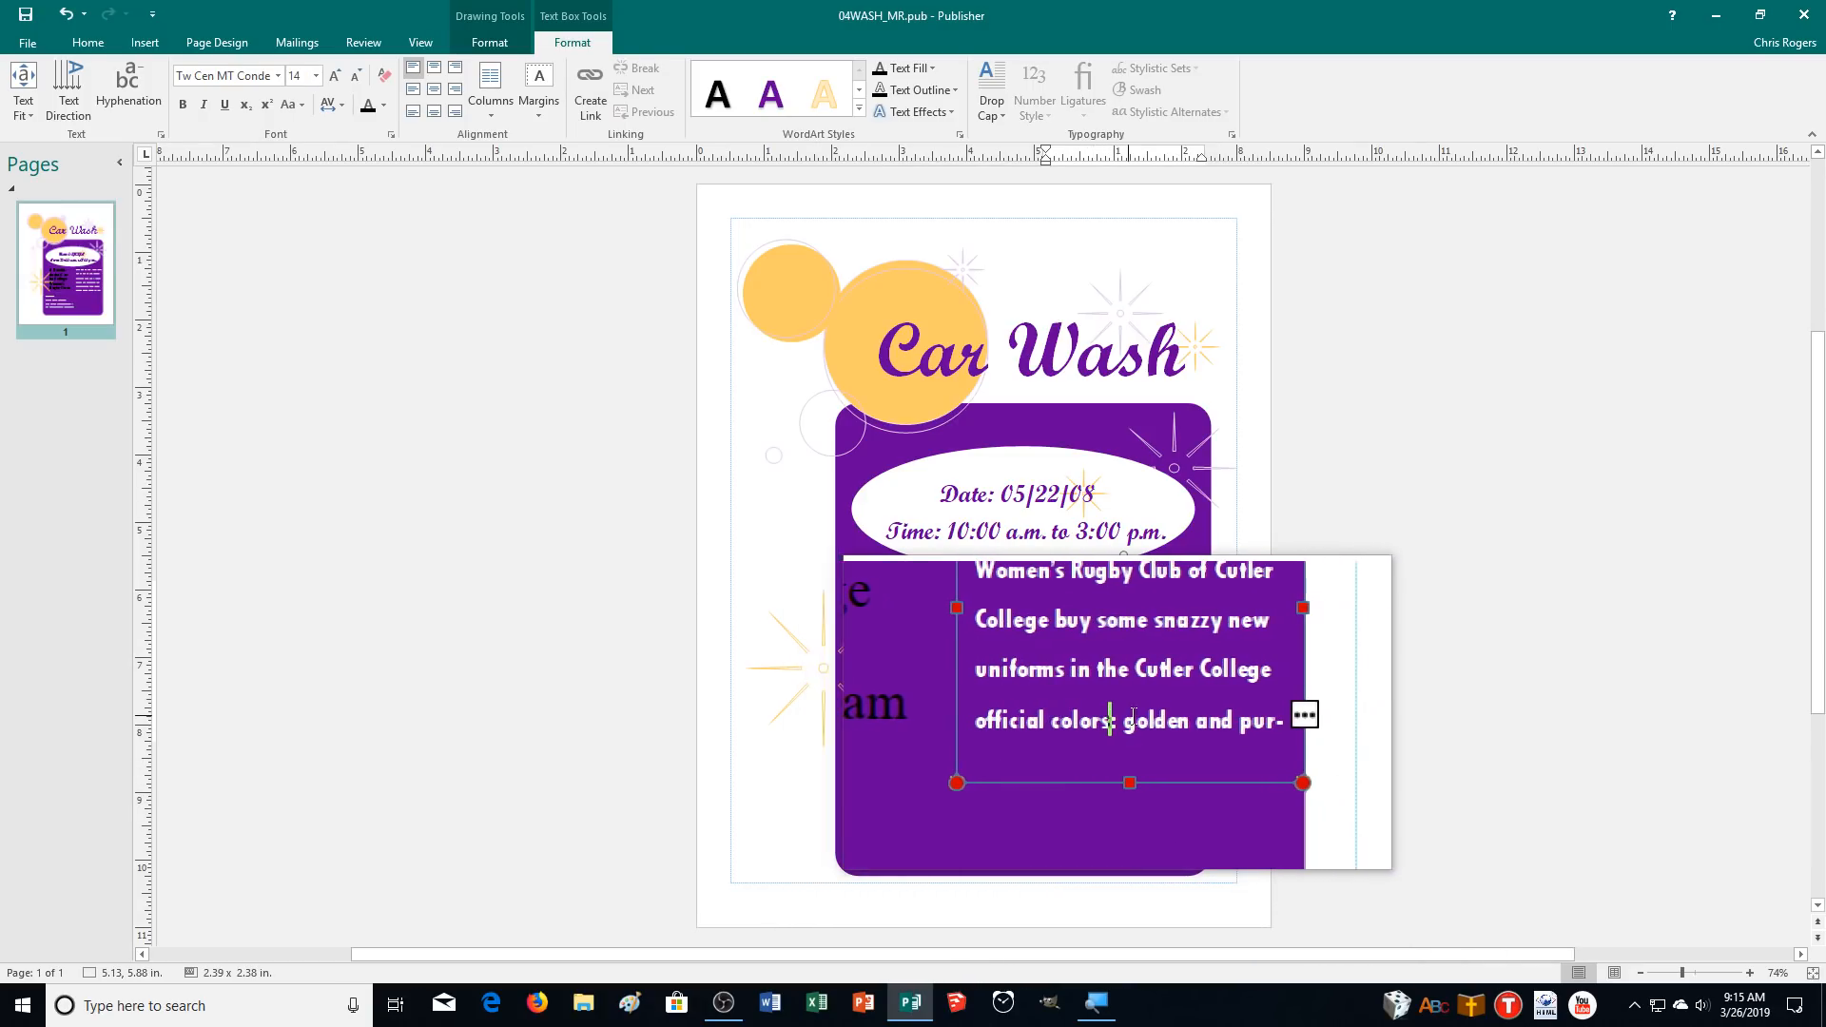
left_click(1196, 722)
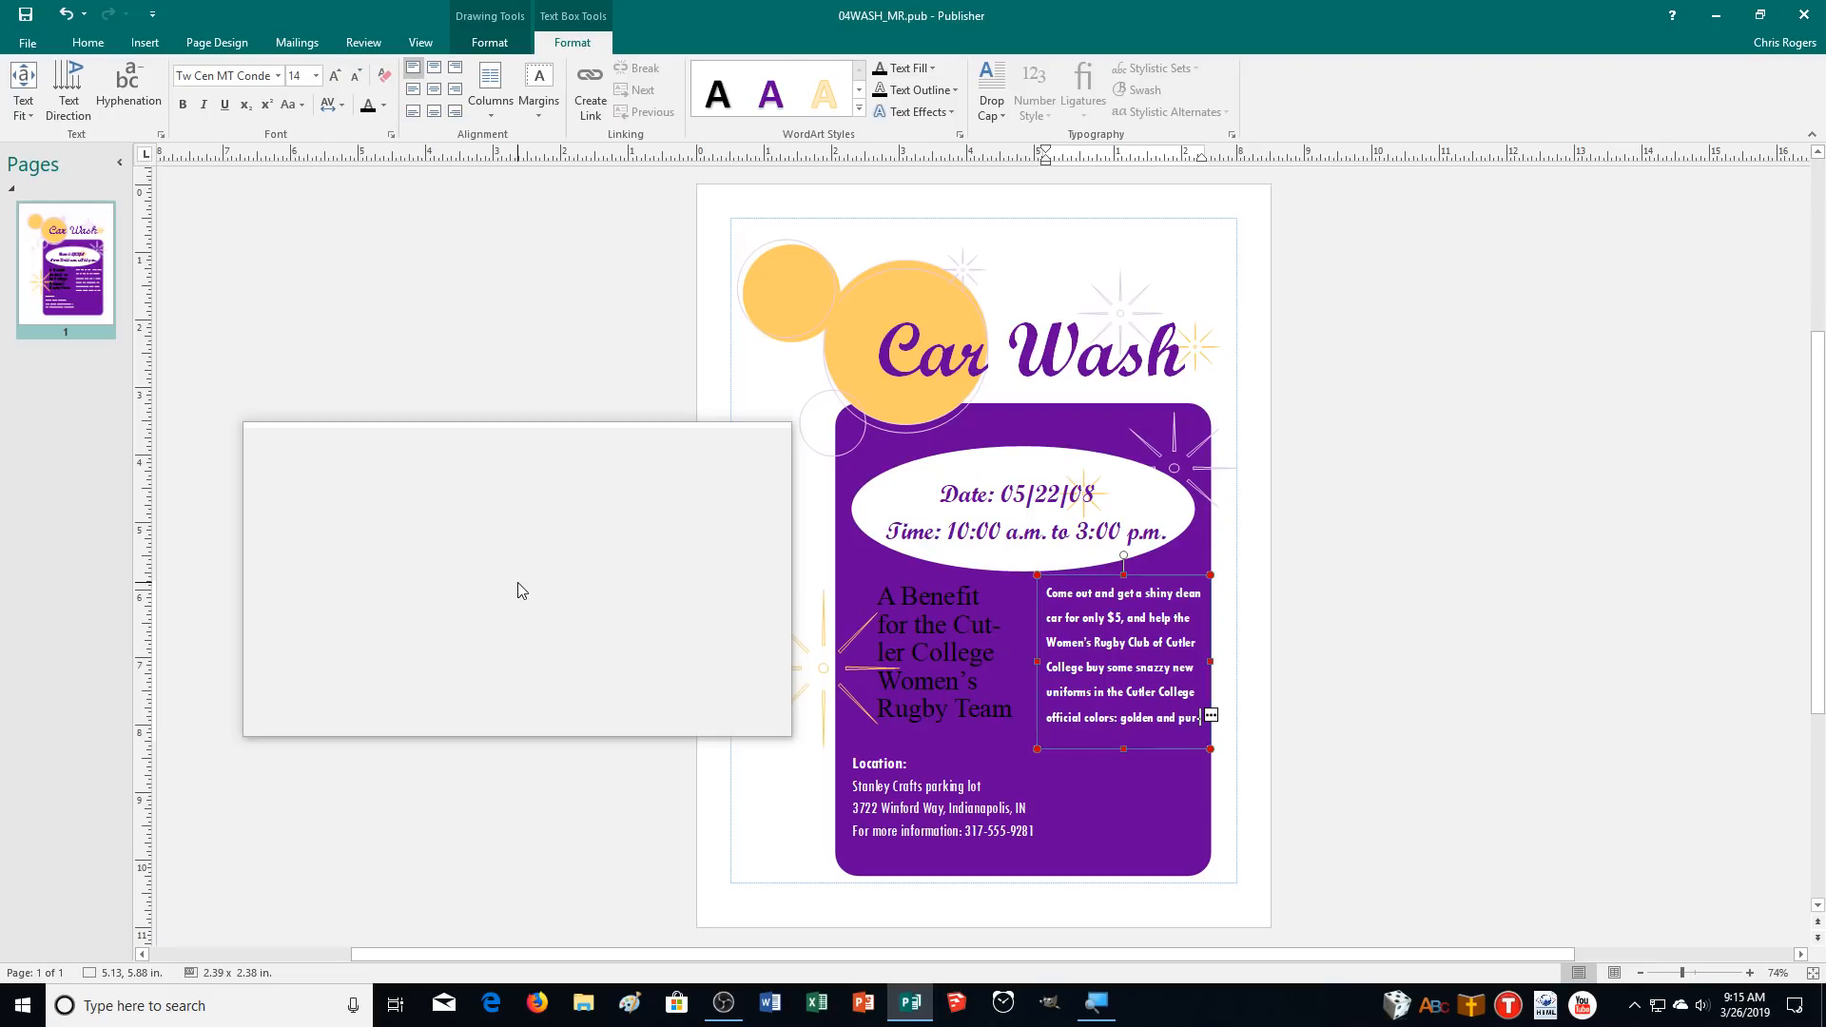
left_click(925, 787)
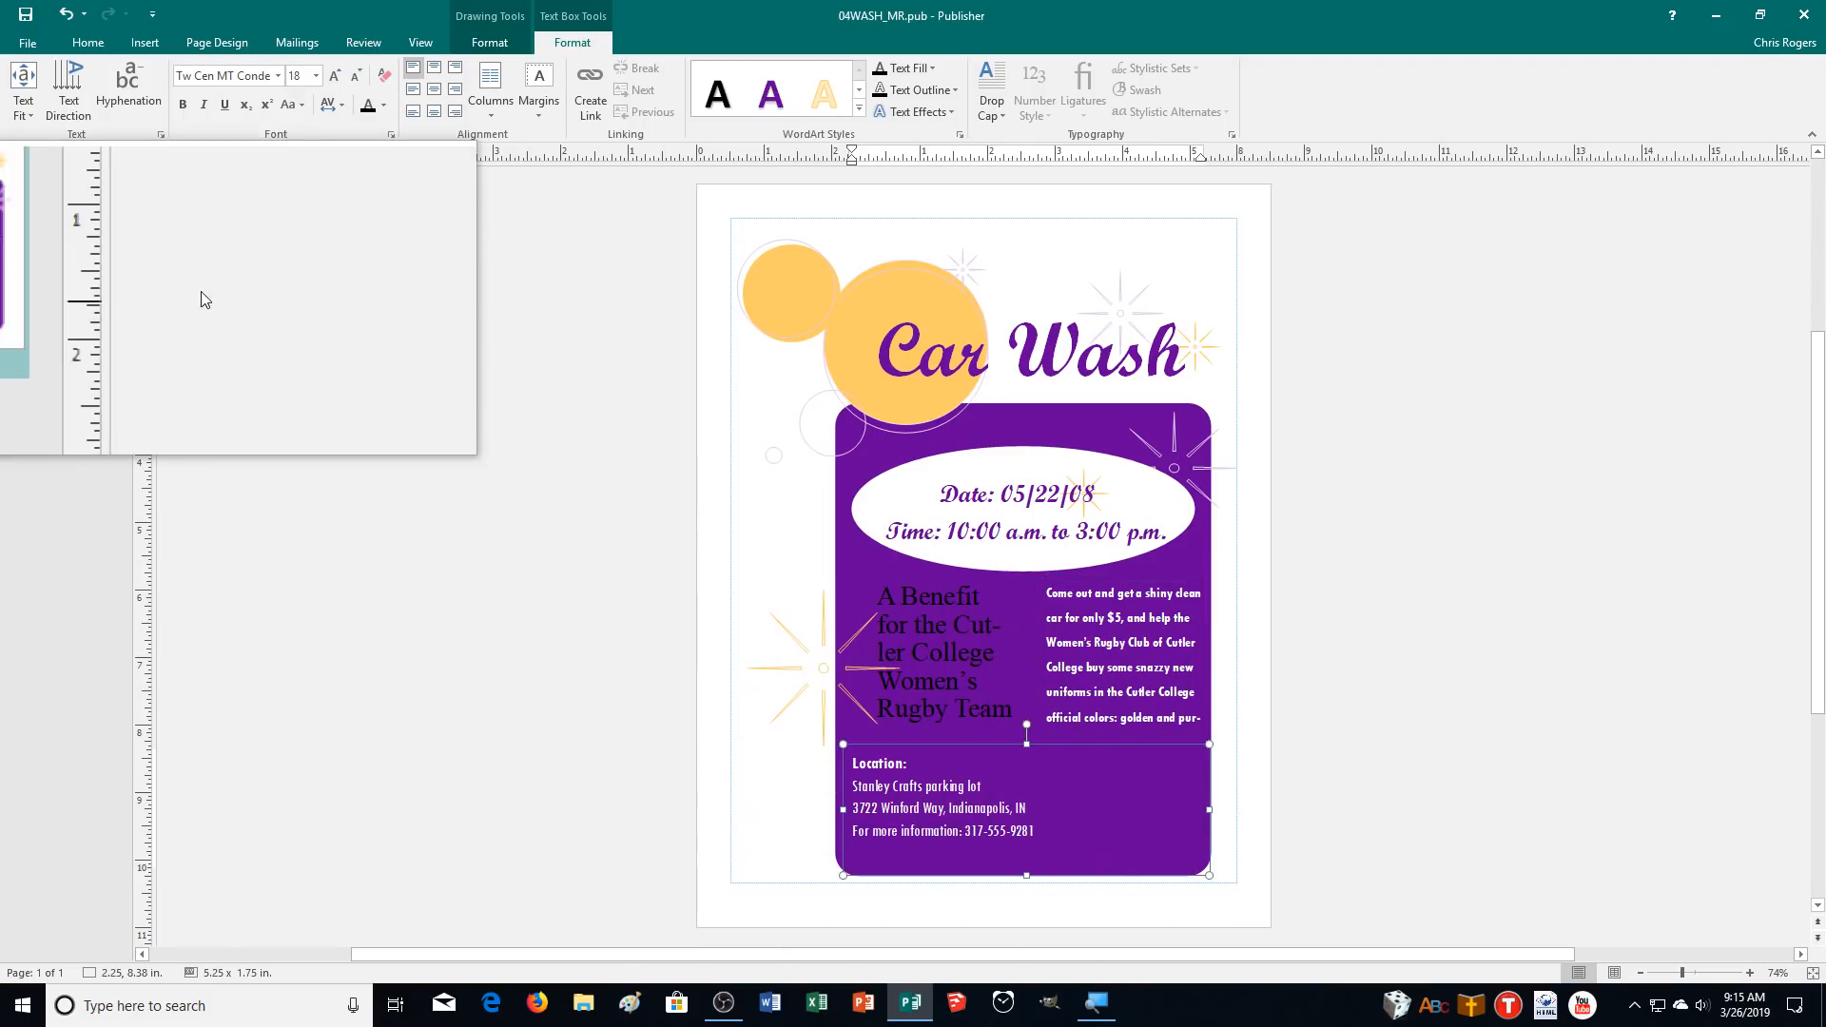
left_click(155, 38)
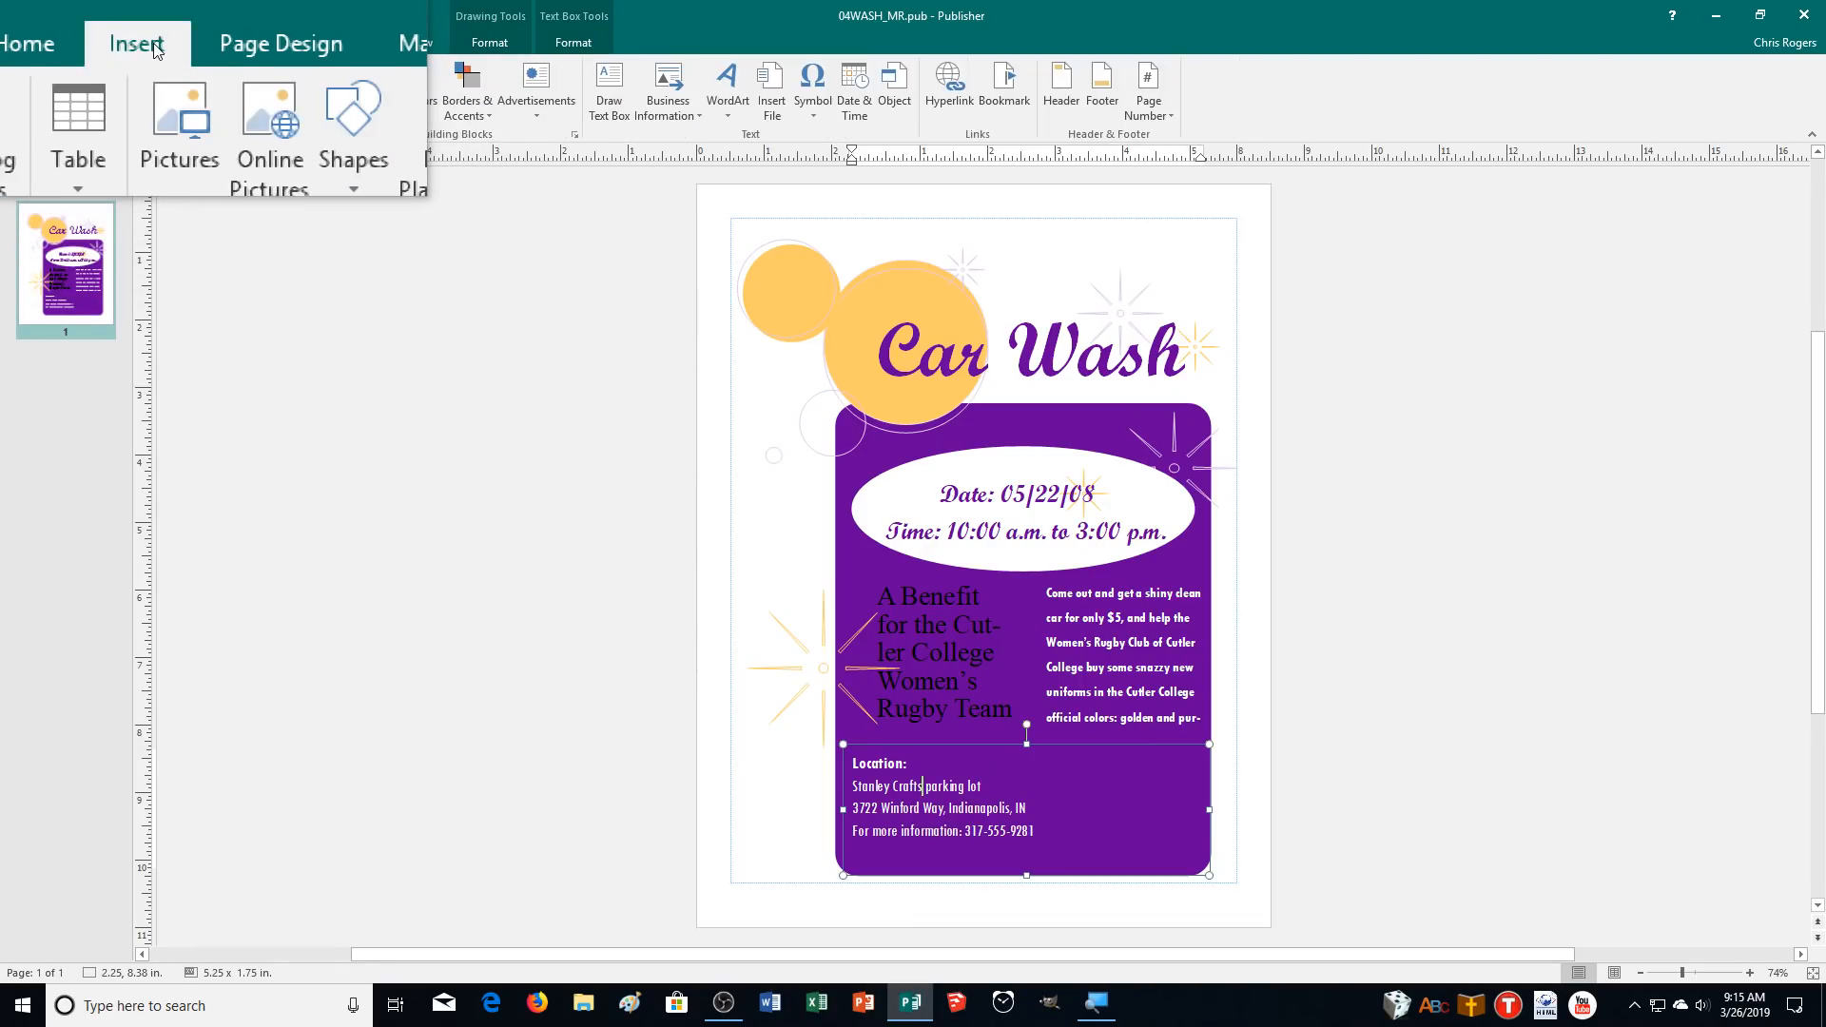
left_click(816, 100)
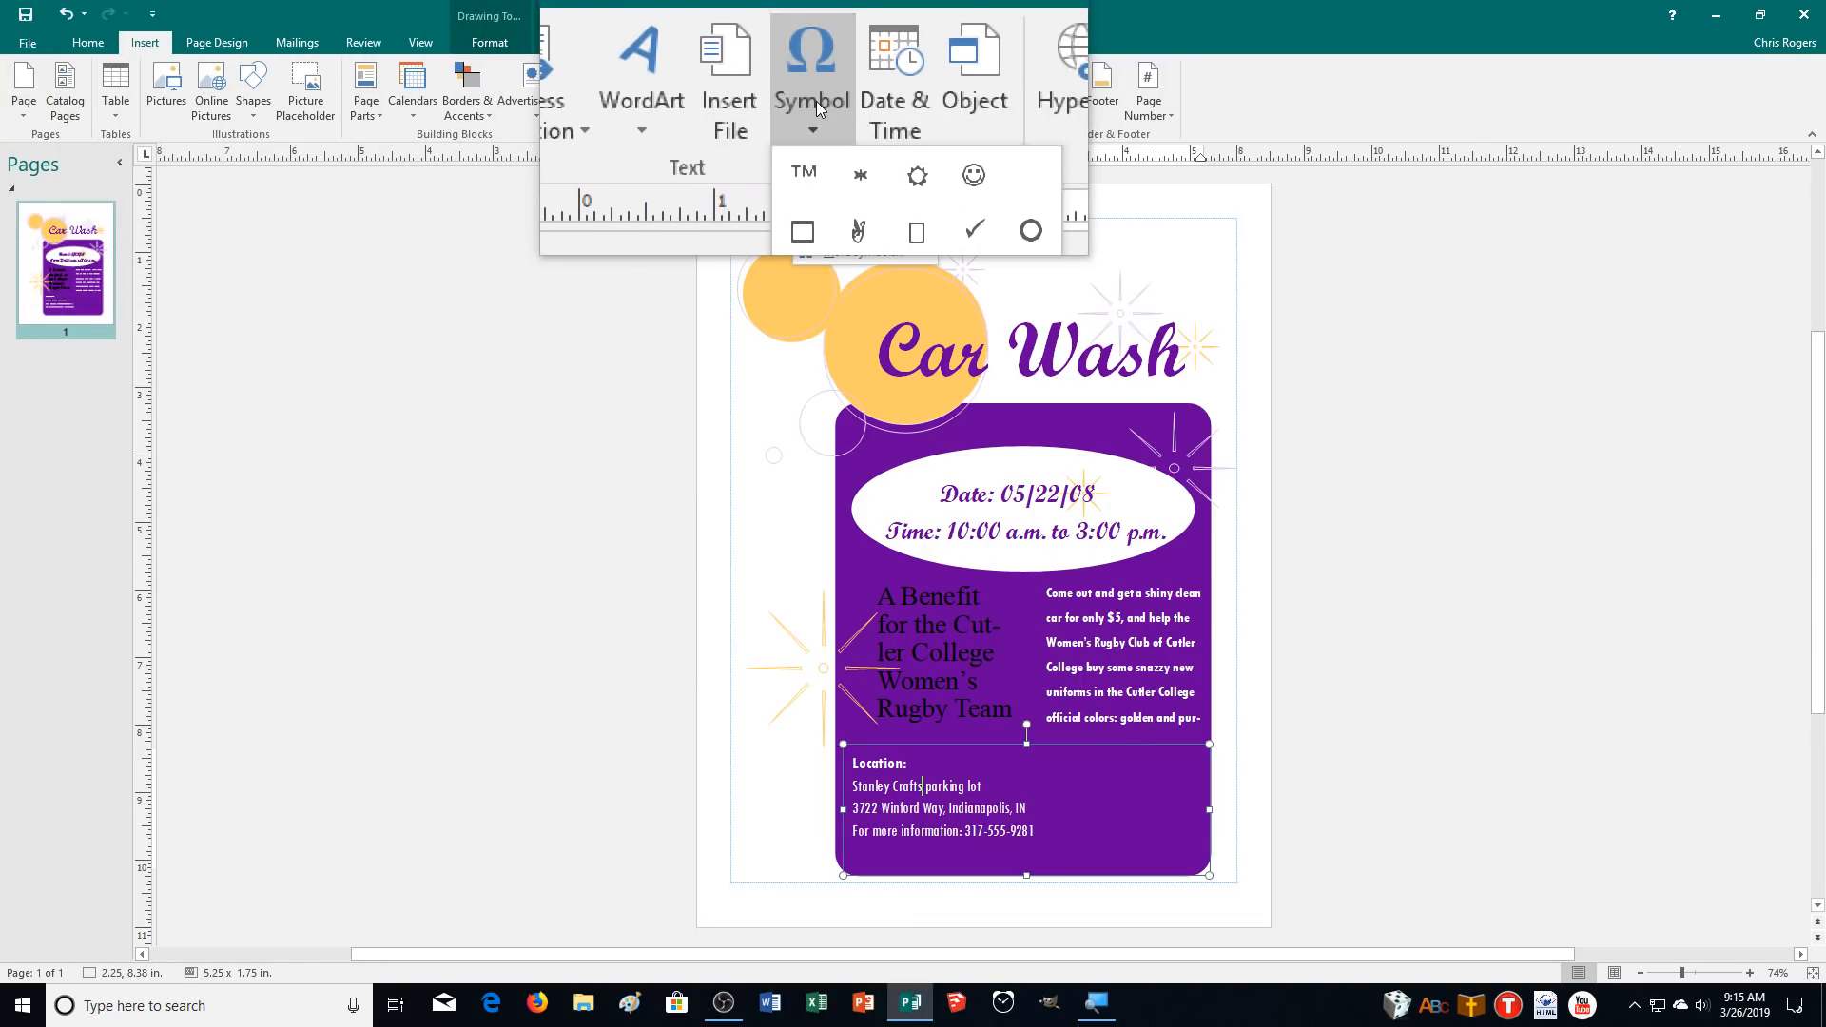
left_click(815, 151)
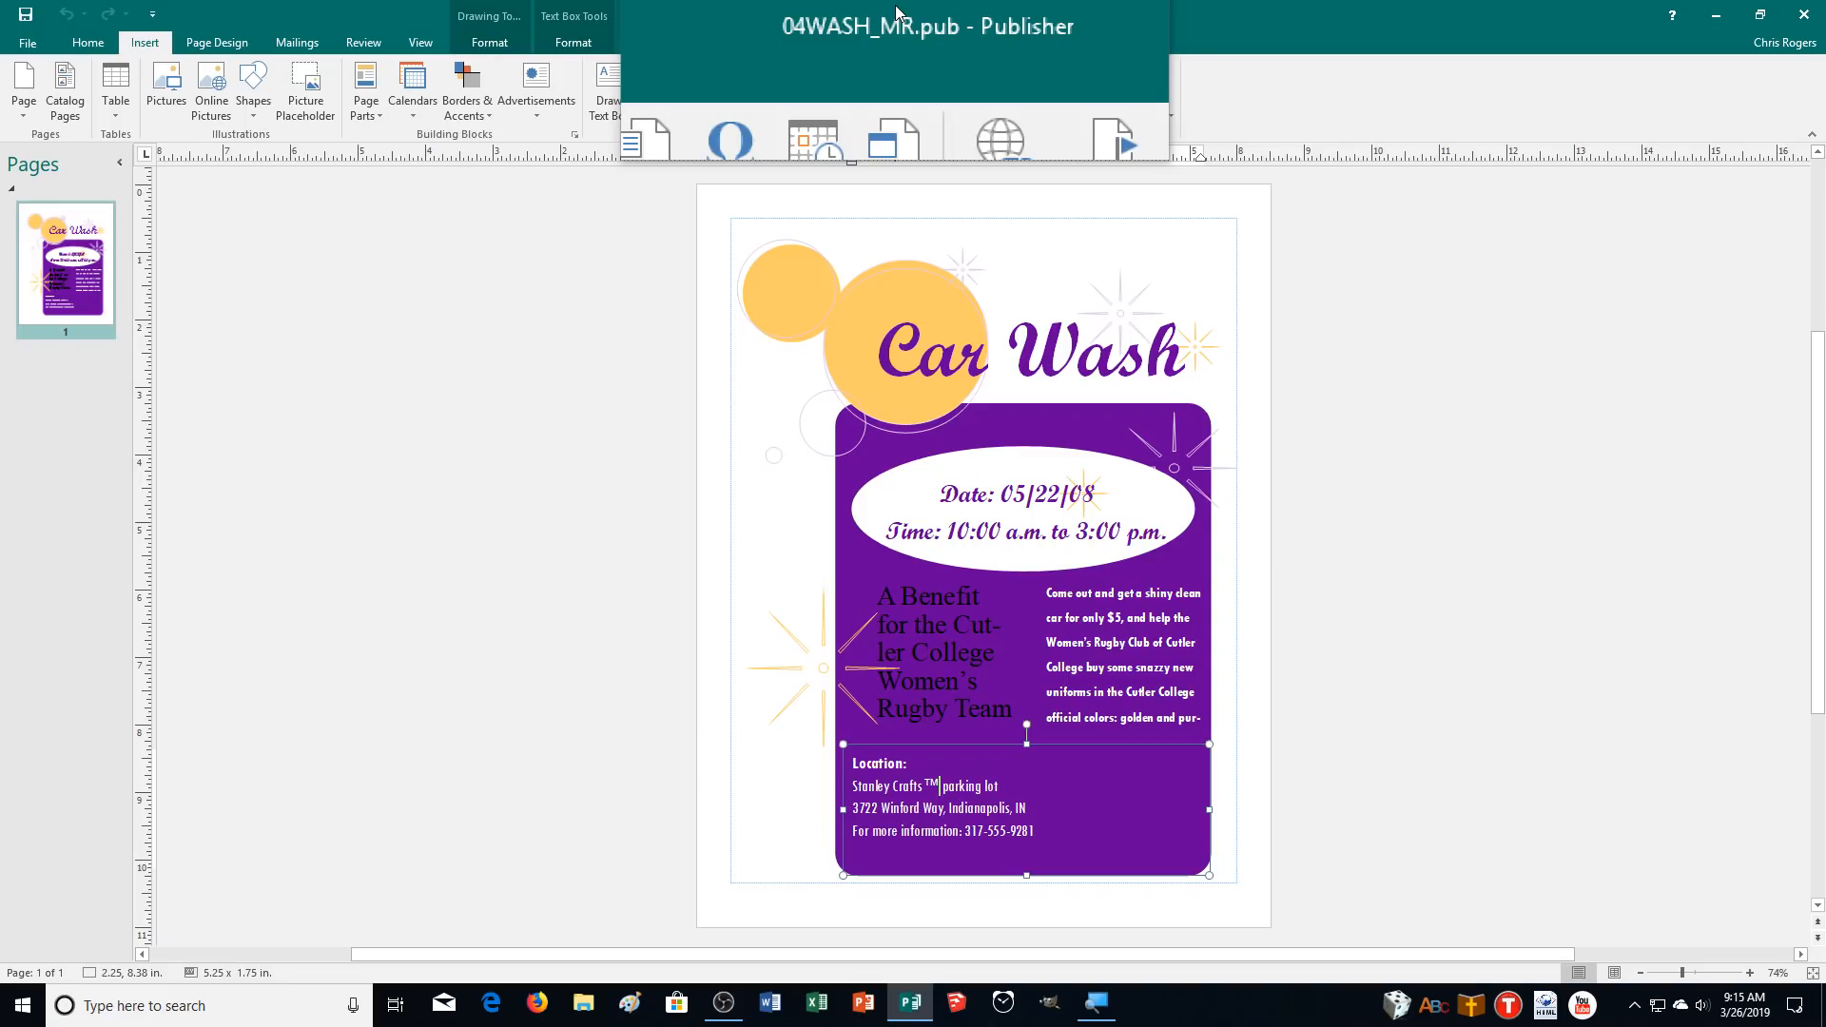
left_click(1638, 1001)
right_click(1670, 933)
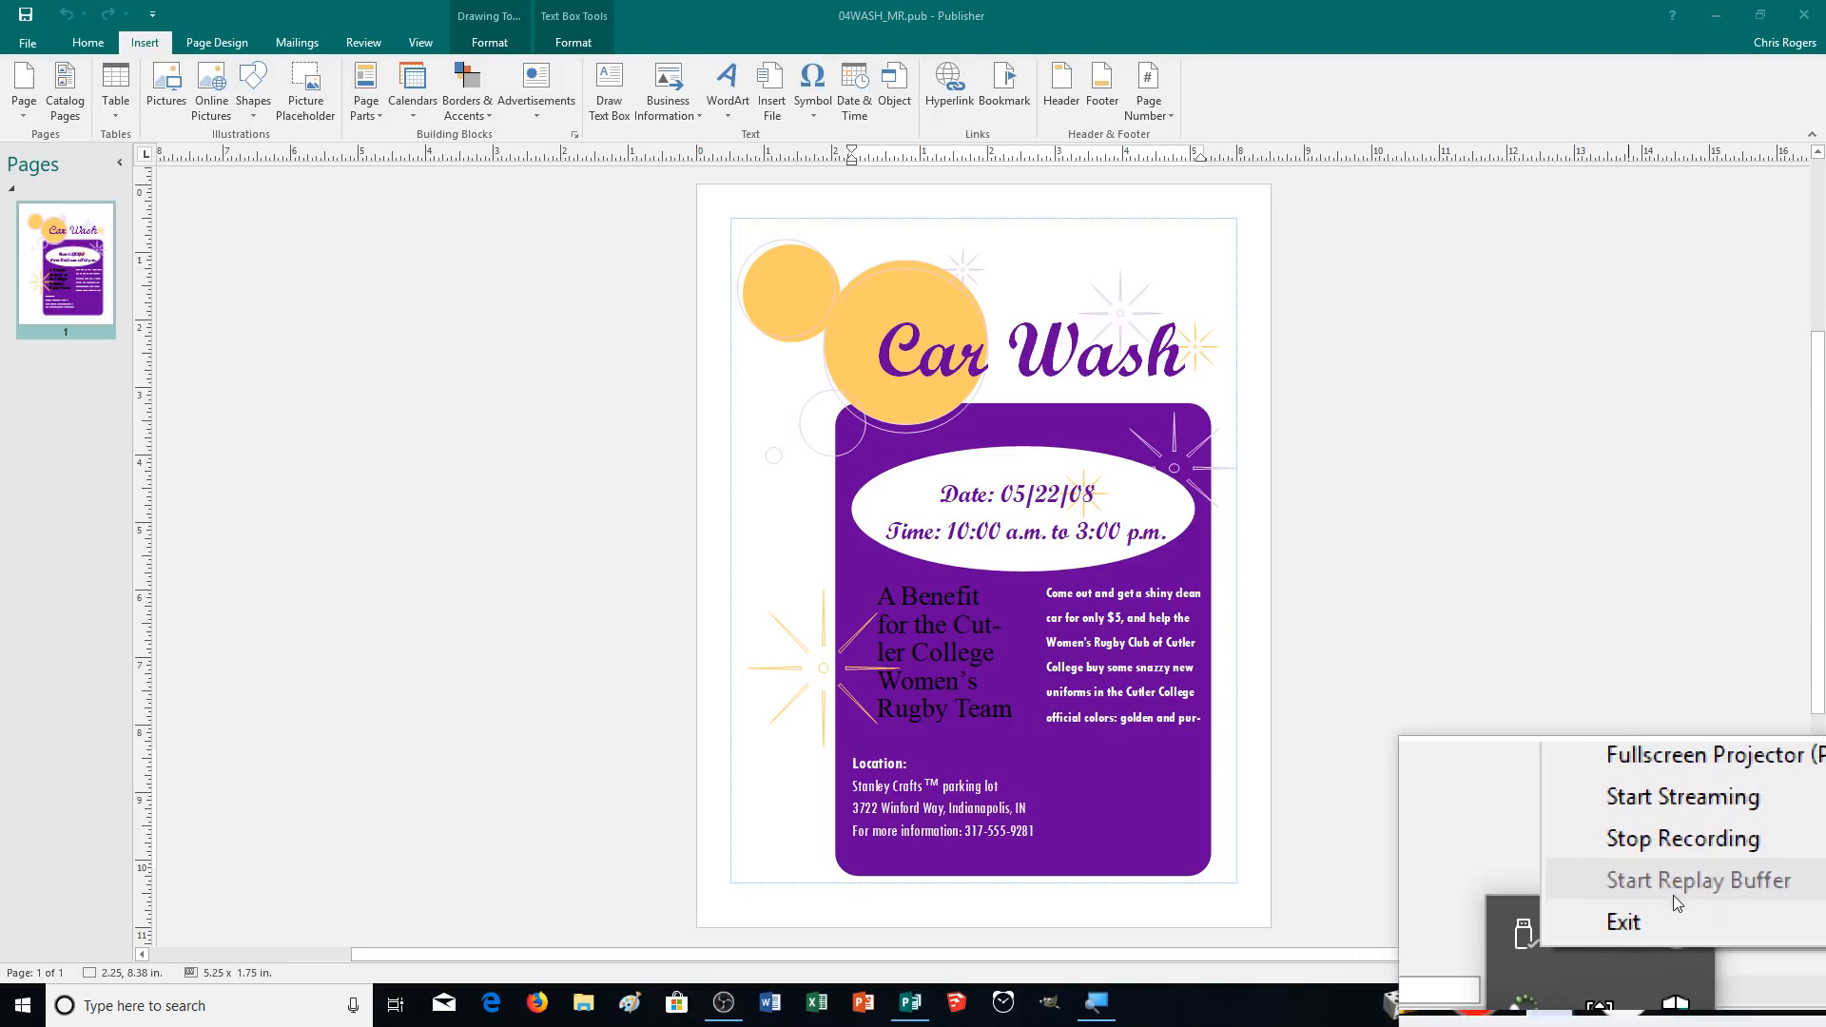